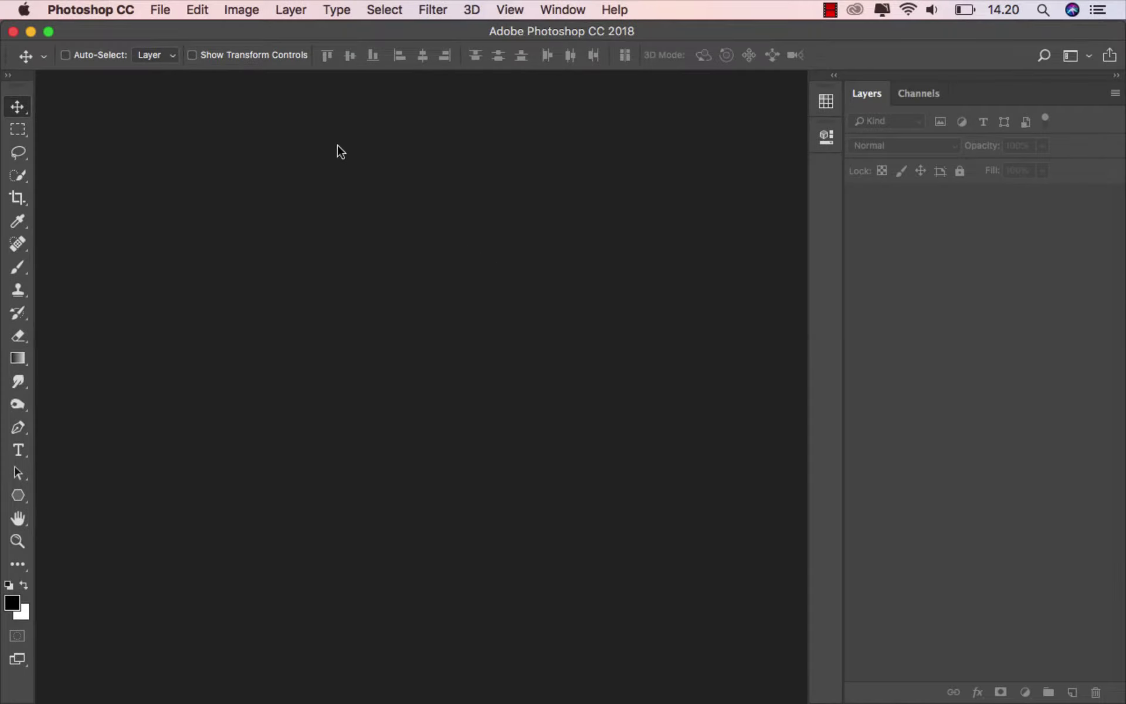
Set up a blank white 3000 × 2000 pixel document at 300 pixels/inch
left_click(160, 10)
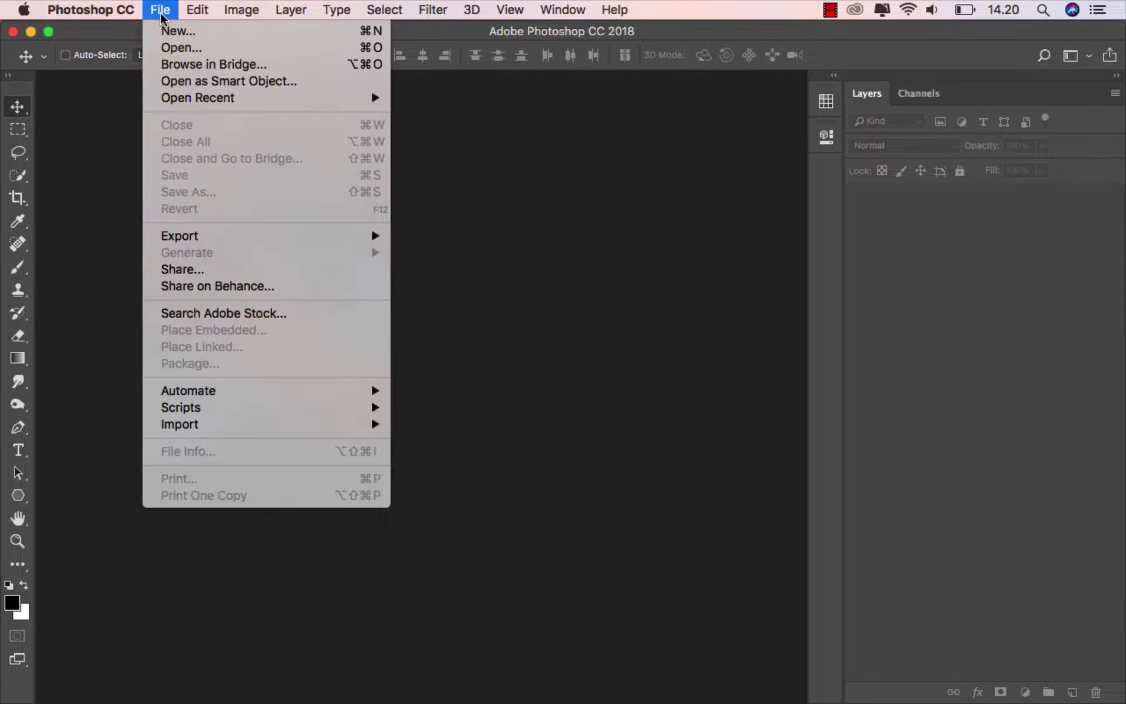
left_click(220, 32)
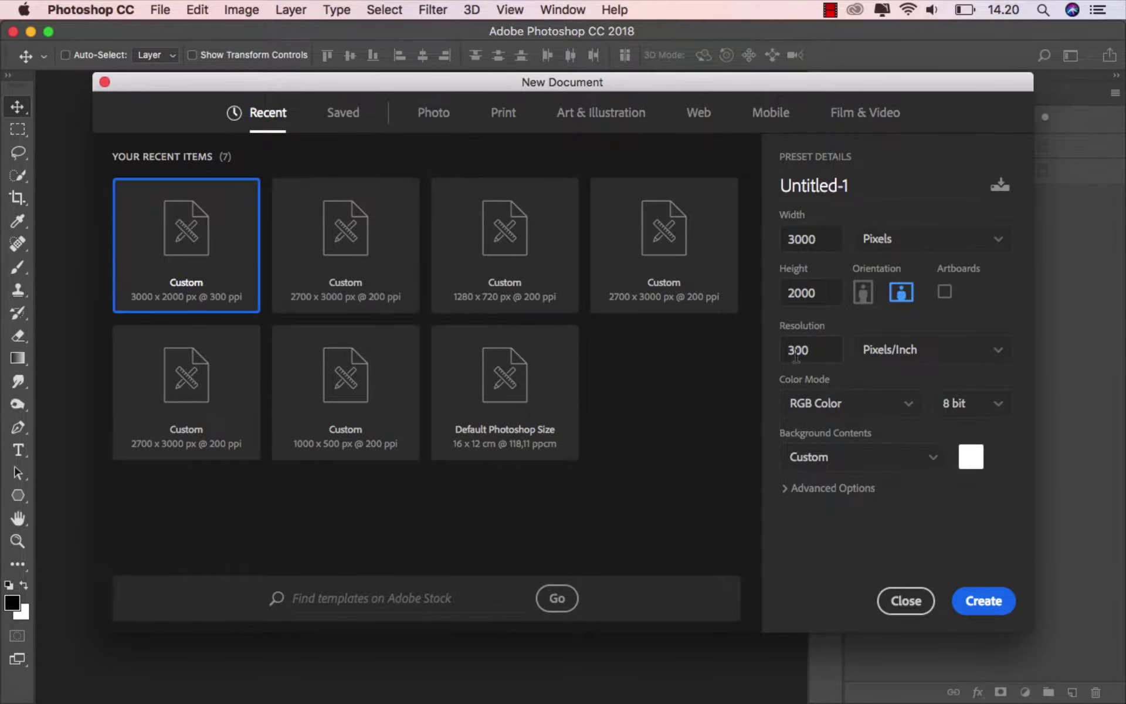
left_click(823, 349)
key("shift+Tab")
key("shift+Tab")
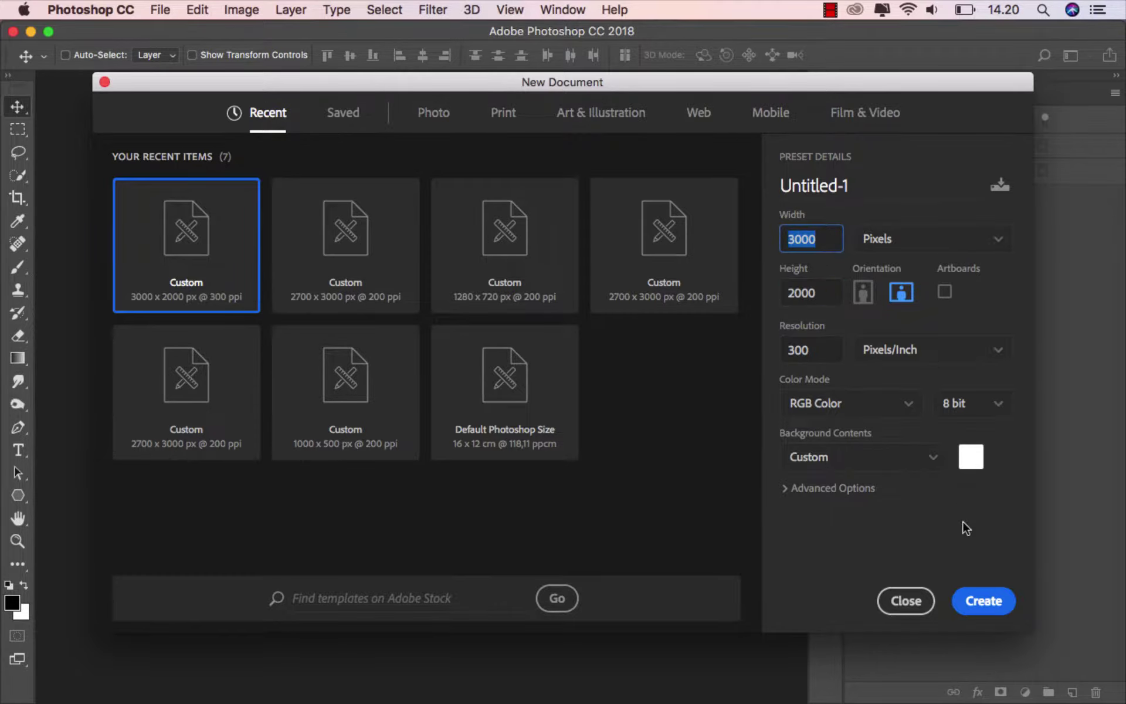
left_click(990, 608)
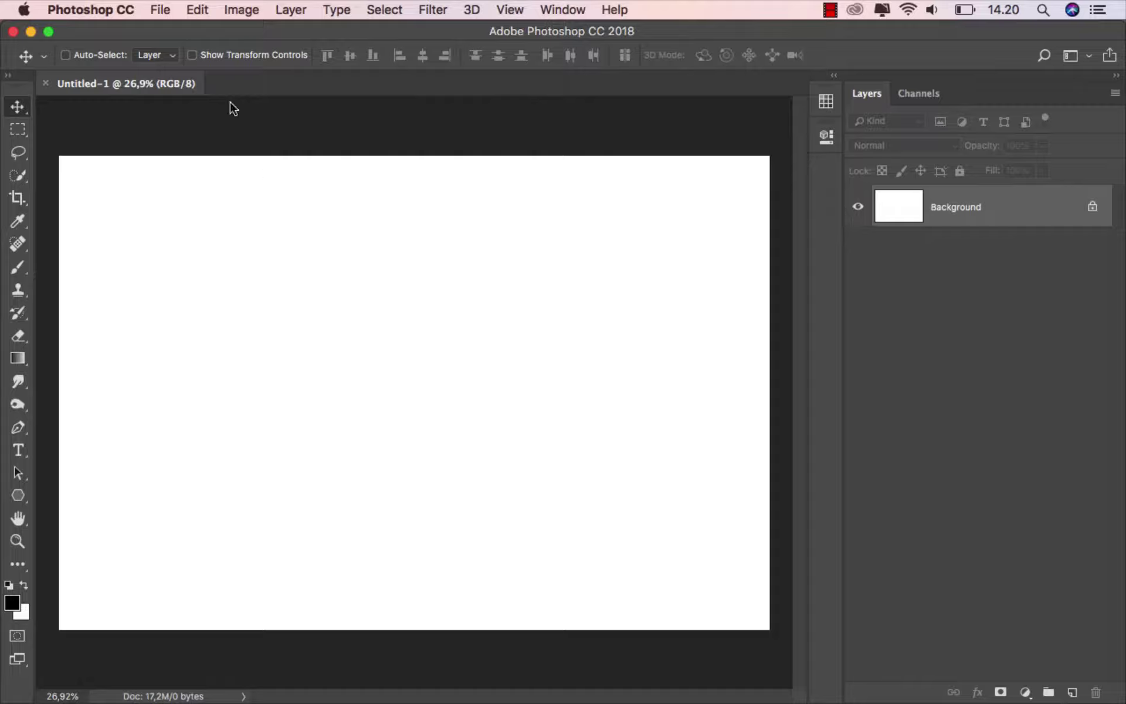
Place industry_stock_by_malleni as an embedded smart object filling the canvas
left_click(160, 10)
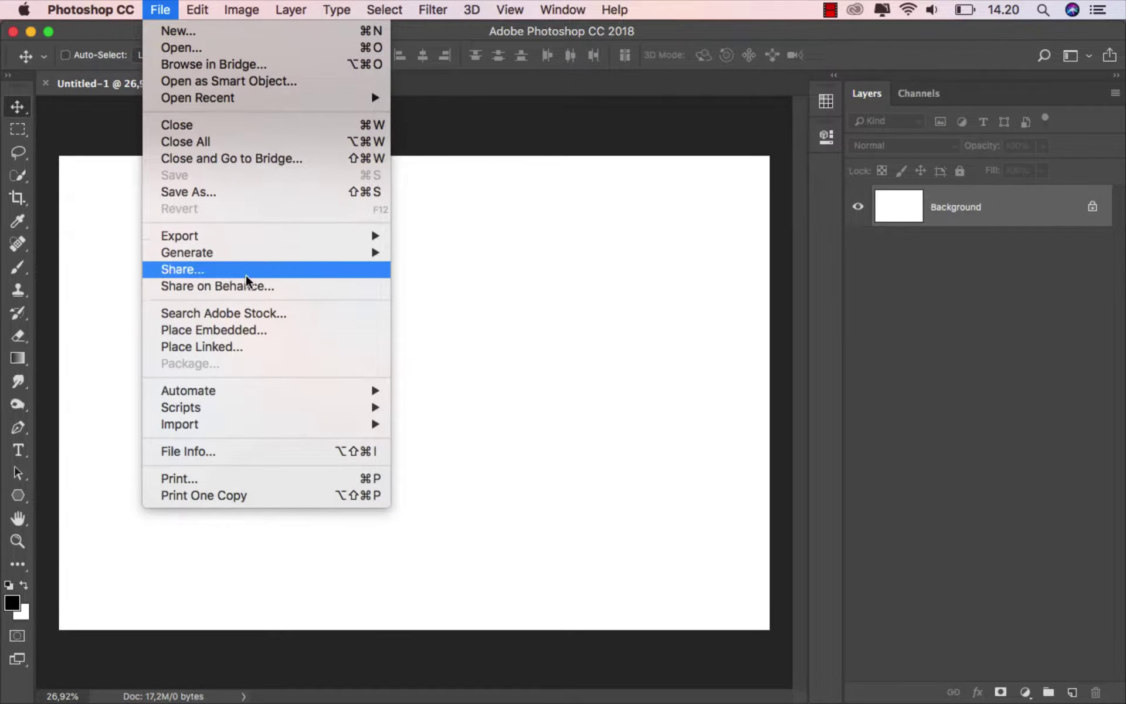
left_click(276, 332)
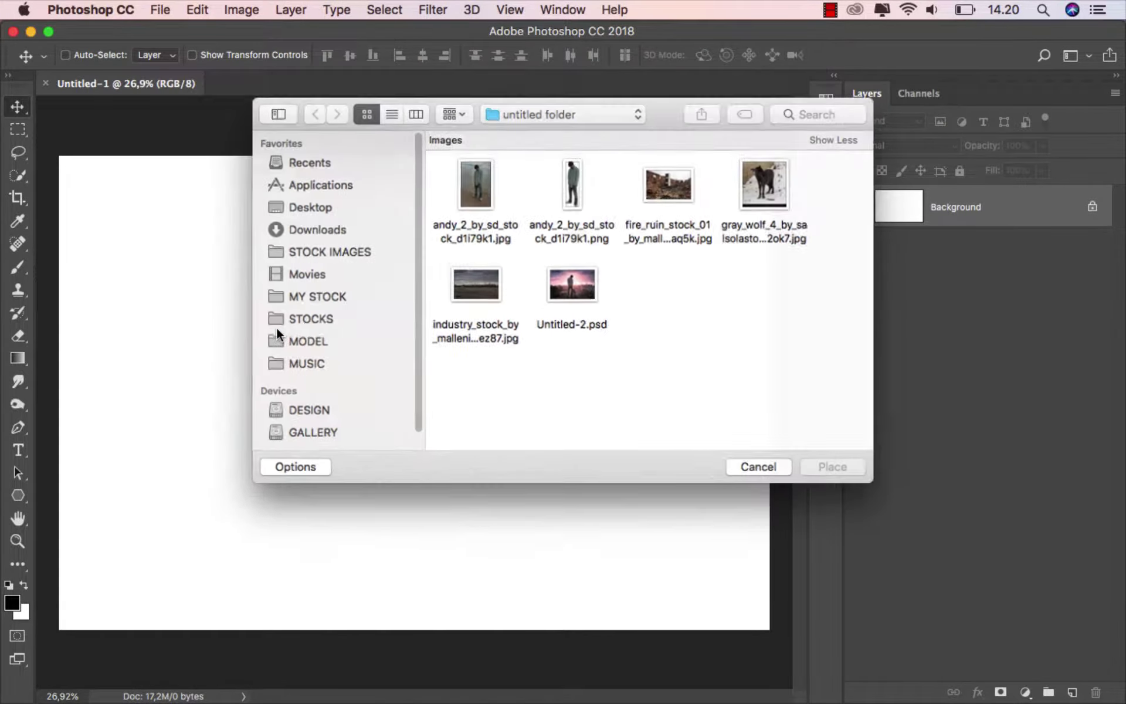
left_click(479, 288)
left_click(845, 473)
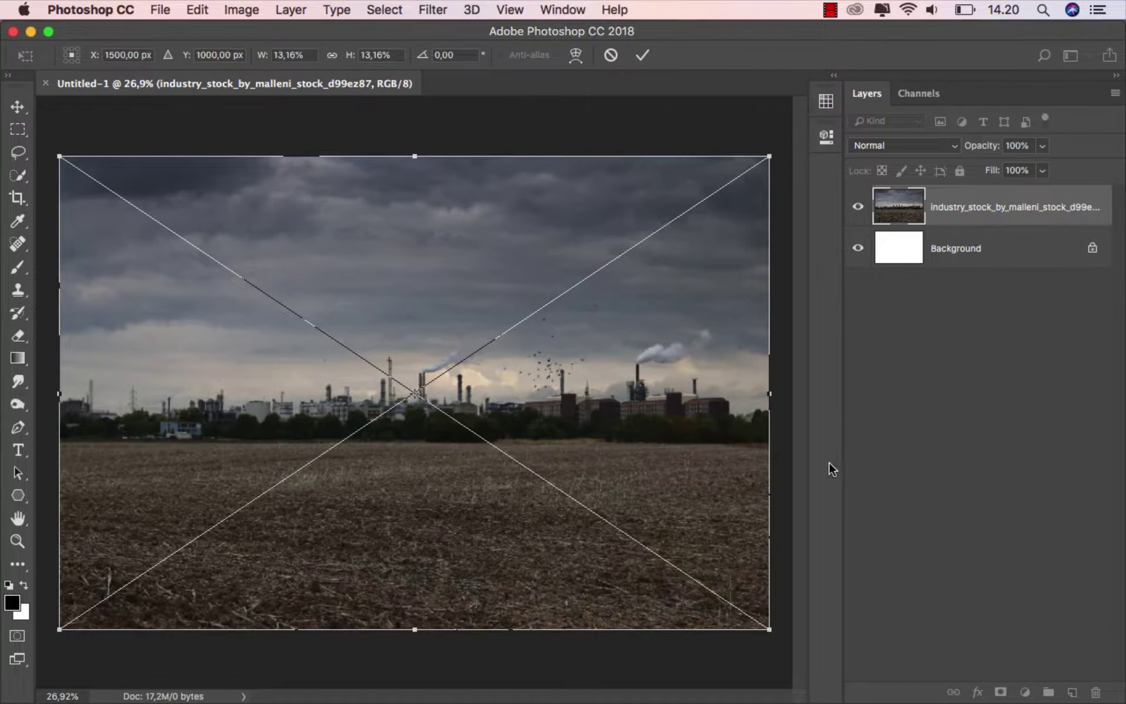
left_click(642, 54)
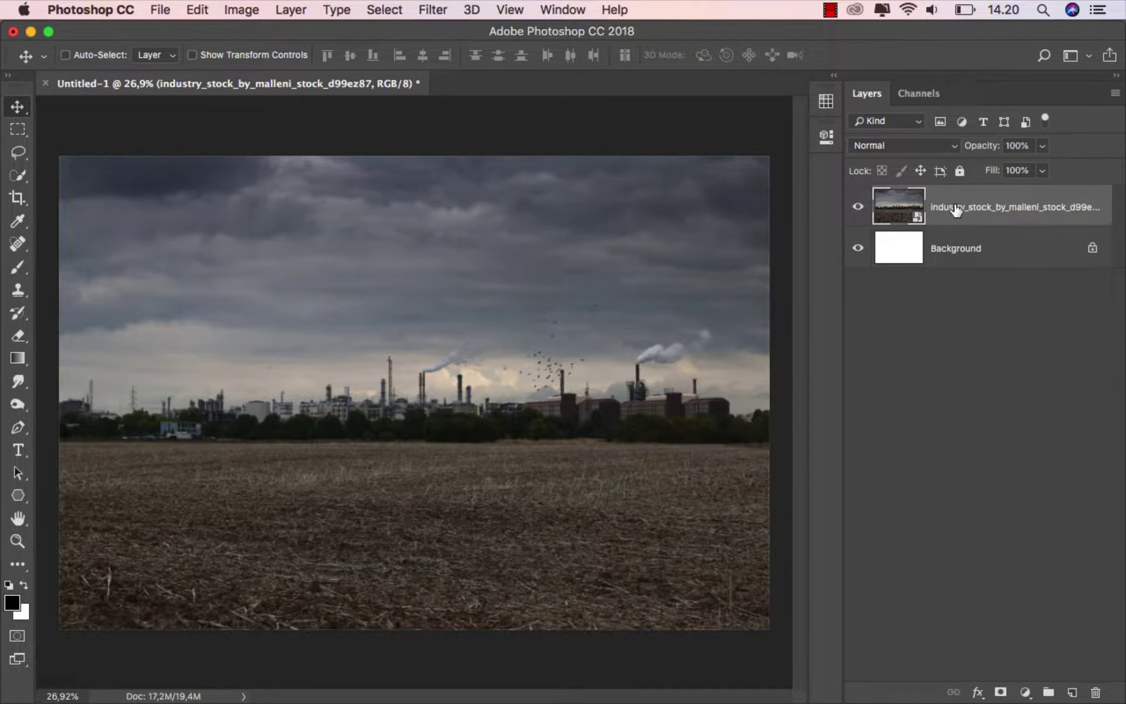
left_click(157, 9)
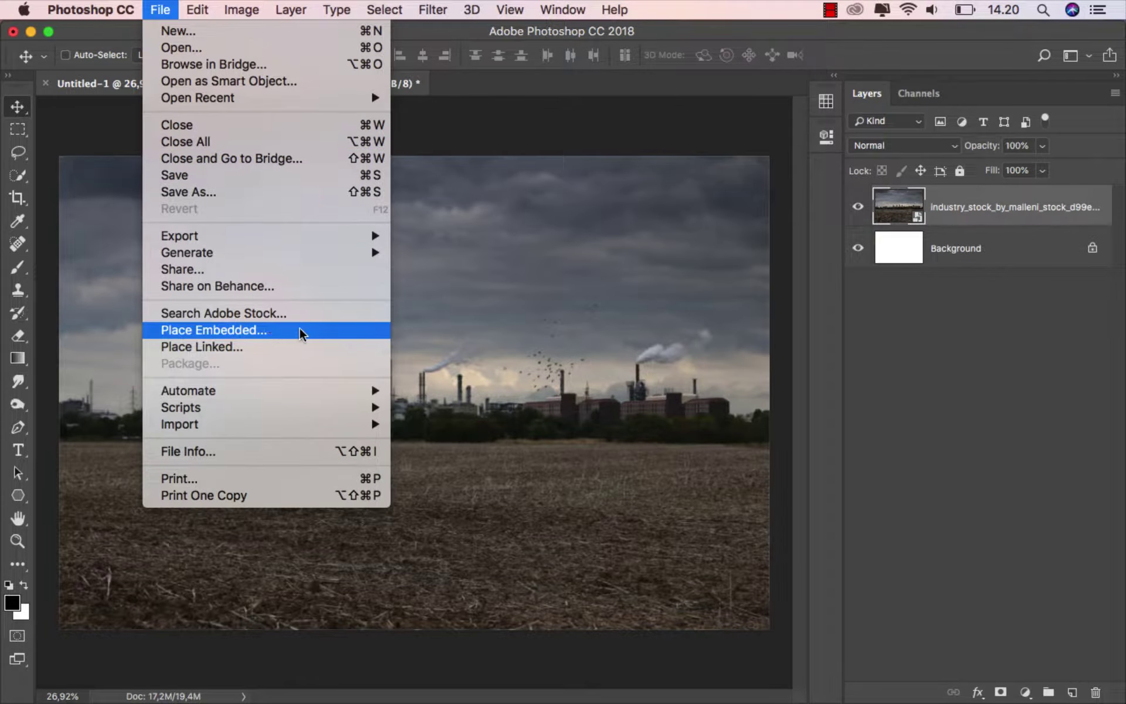
Place fire_ruin_stock_08, shorten it from the top, and lower its opacity to preview
left_click(279, 330)
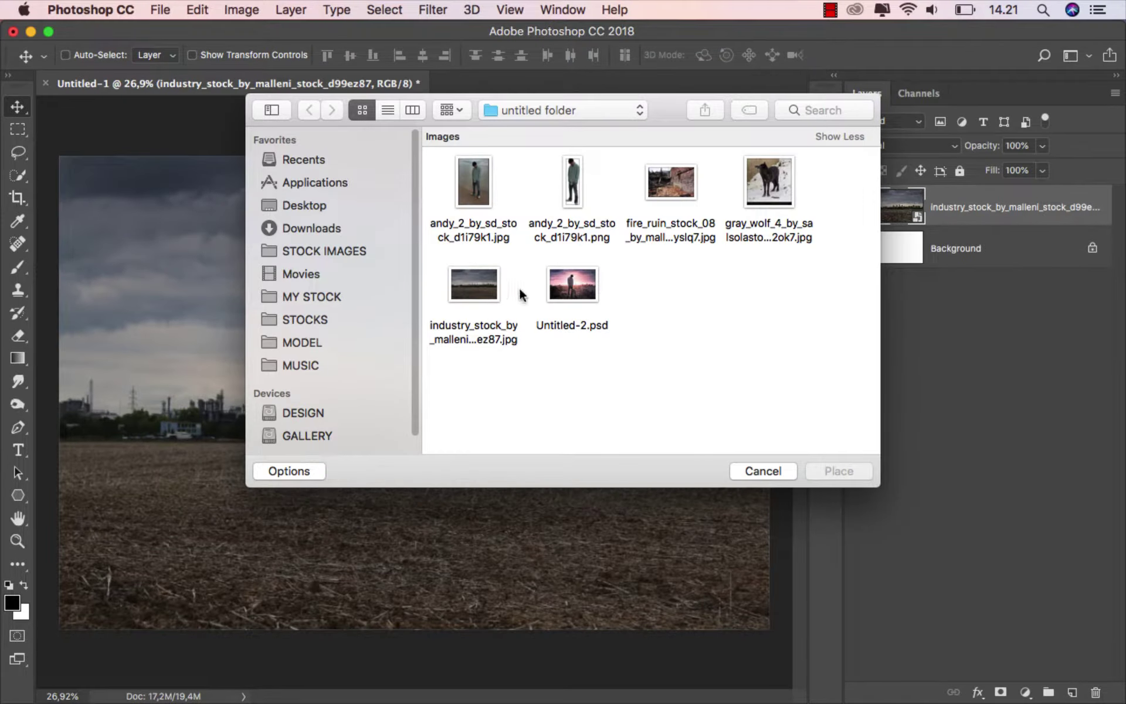
left_click(663, 193)
left_click(848, 472)
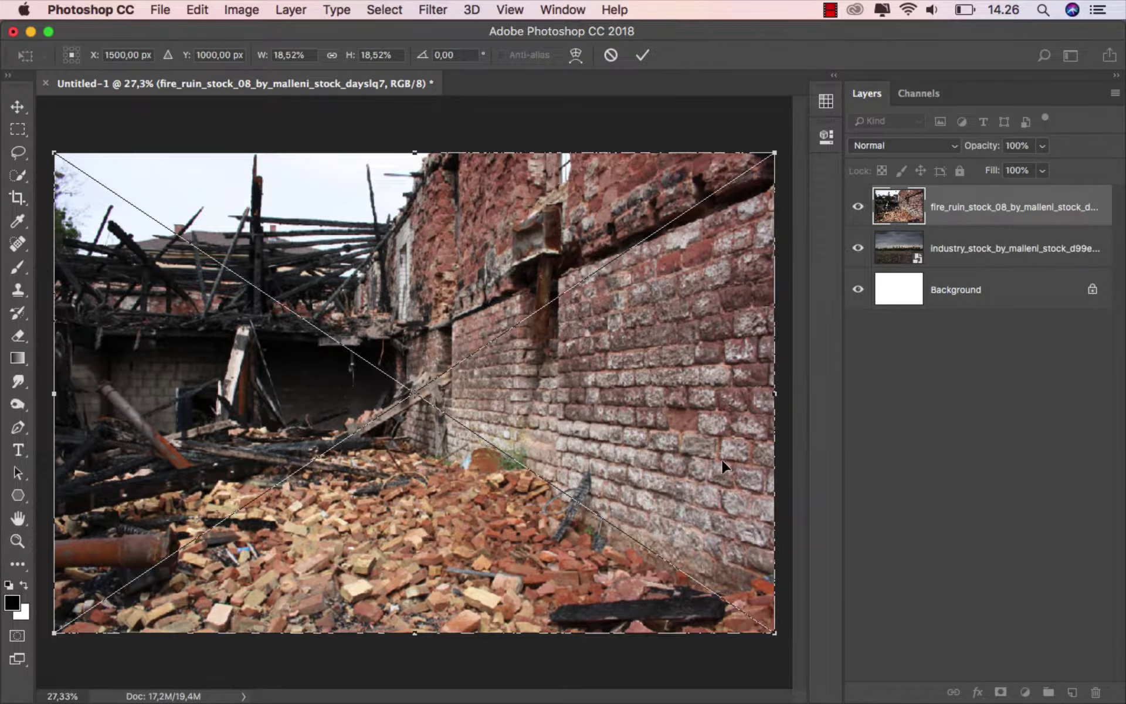
mouse_move(414, 153)
left_mouse_down()
mouse_move(423, 261)
mouse_move(446, 311)
left_mouse_up()
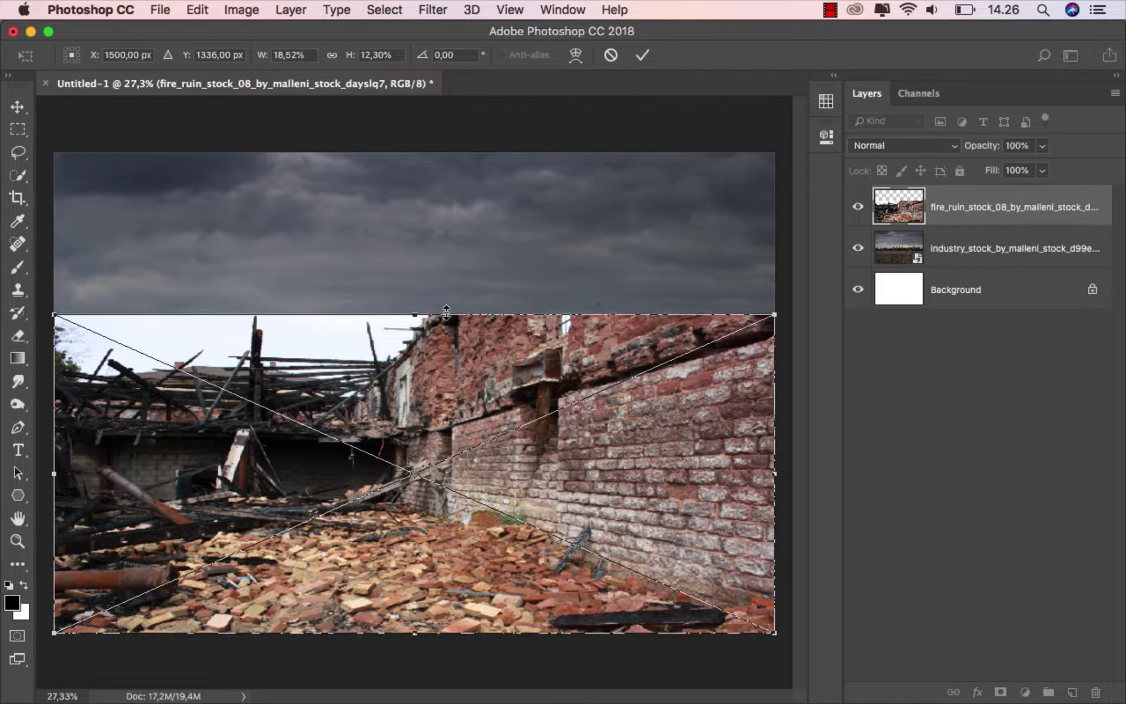
left_click(643, 54)
left_click(1044, 146)
left_click_drag(995, 167, 1017, 162)
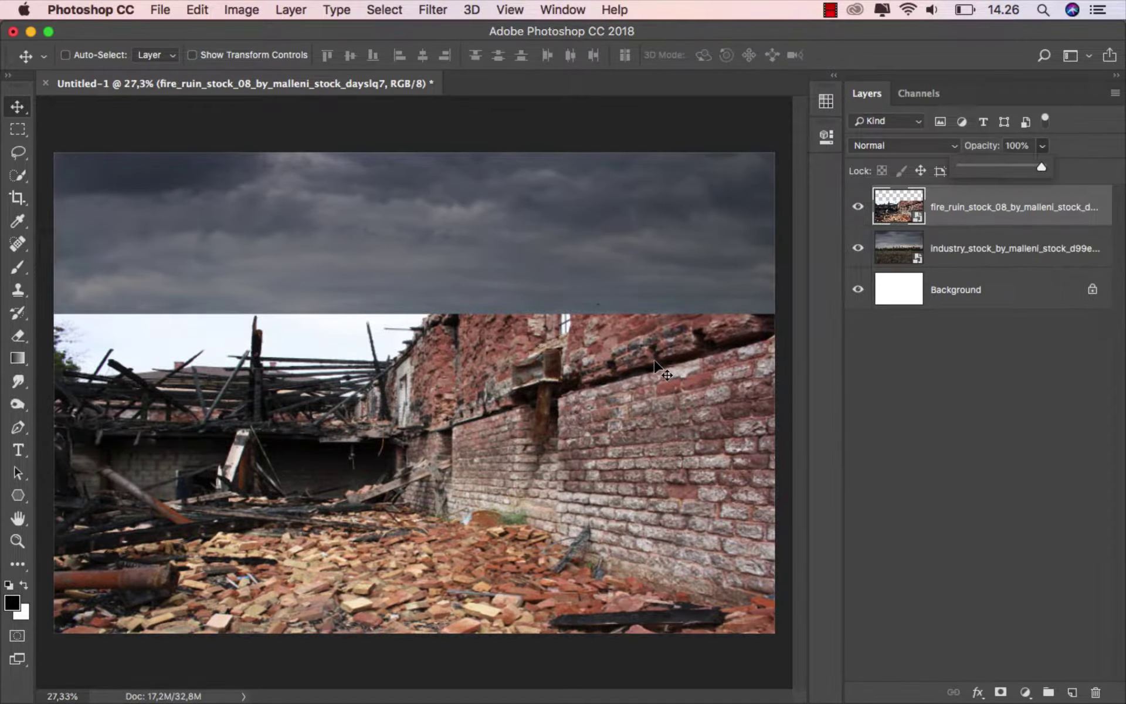
Lasso the rubble and low brick wall and mask the fire_ruin layer to that selection
left_click(19, 154)
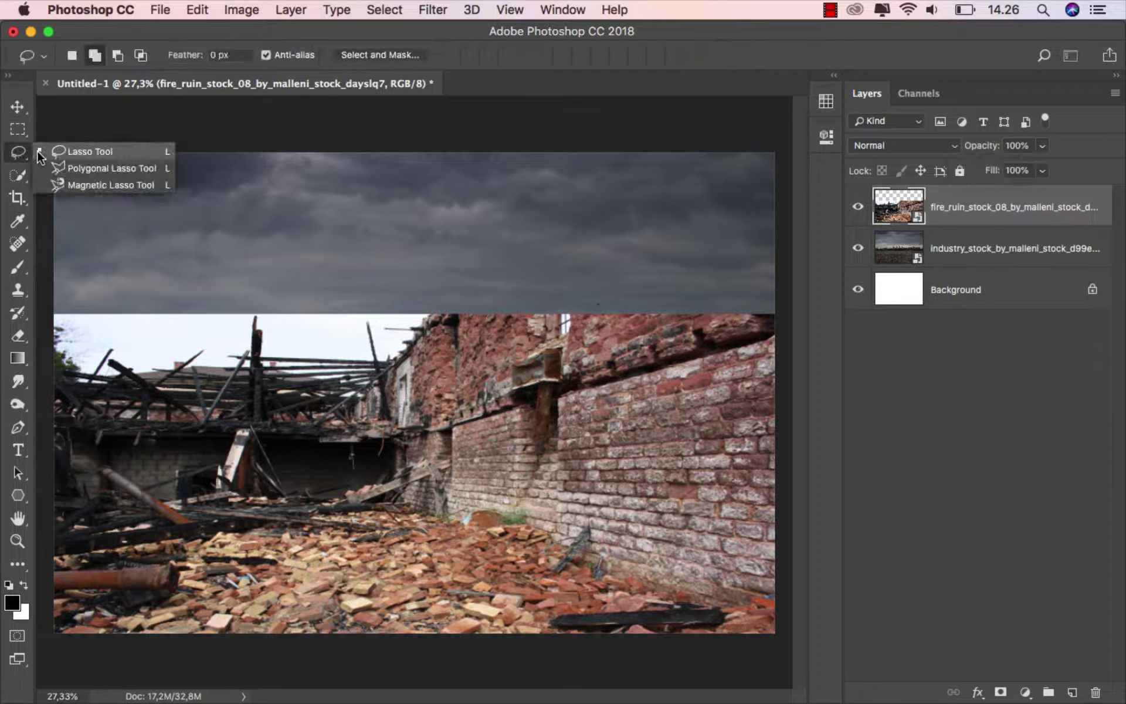
left_click(99, 148)
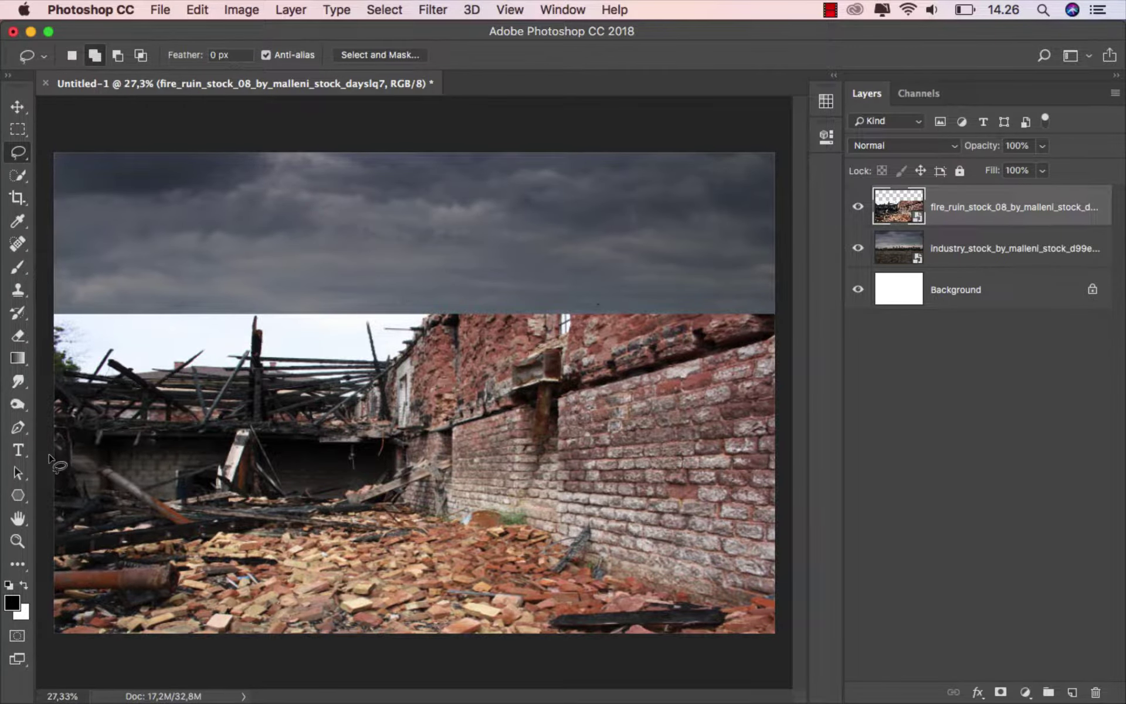
scroll(49, 458, "up", 1)
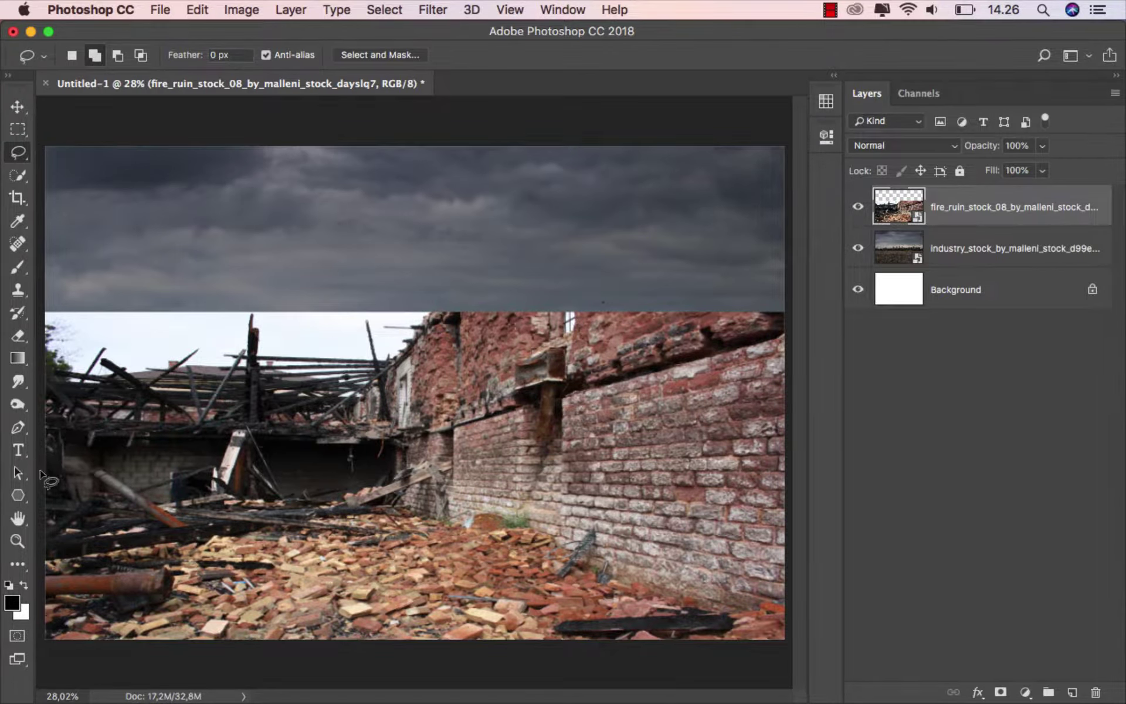
mouse_move(42, 485)
left_mouse_down()
mouse_move(95, 480)
mouse_move(91, 469)
mouse_move(196, 496)
mouse_move(337, 505)
mouse_move(444, 465)
mouse_move(488, 477)
left_mouse_up()
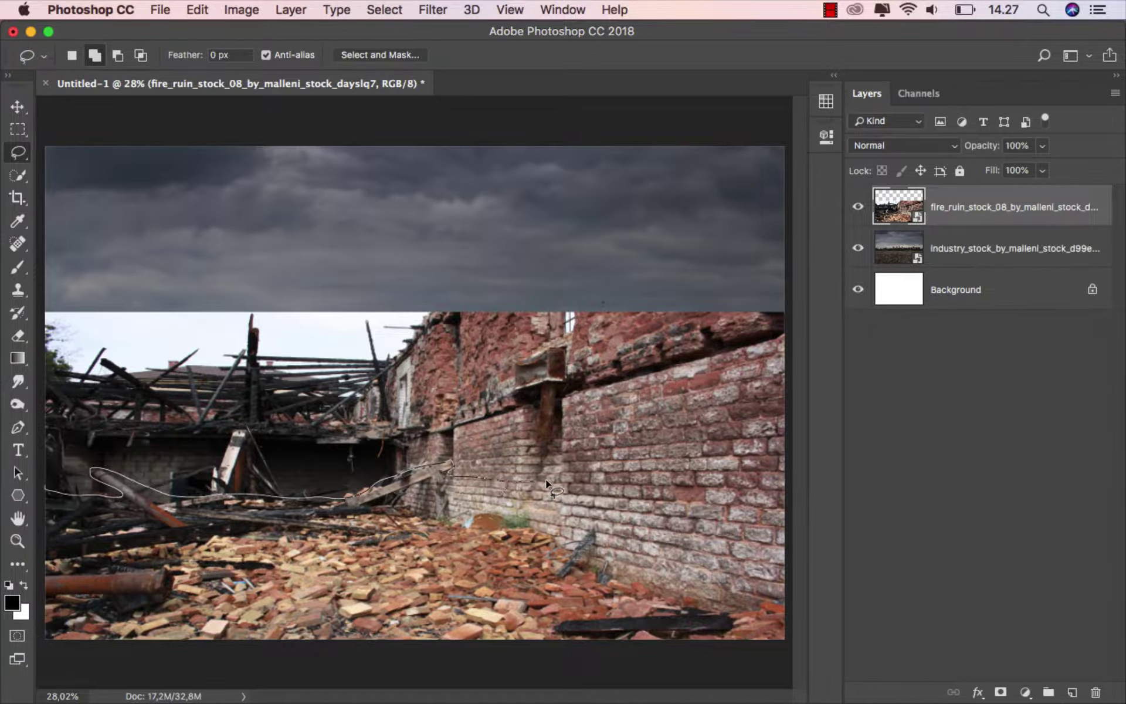
mouse_move(643, 485)
left_mouse_down()
mouse_move(786, 498)
mouse_move(804, 547)
mouse_move(796, 658)
mouse_move(434, 680)
mouse_move(96, 665)
mouse_move(35, 642)
mouse_move(50, 545)
left_mouse_up()
scroll(65, 534, "down", 2)
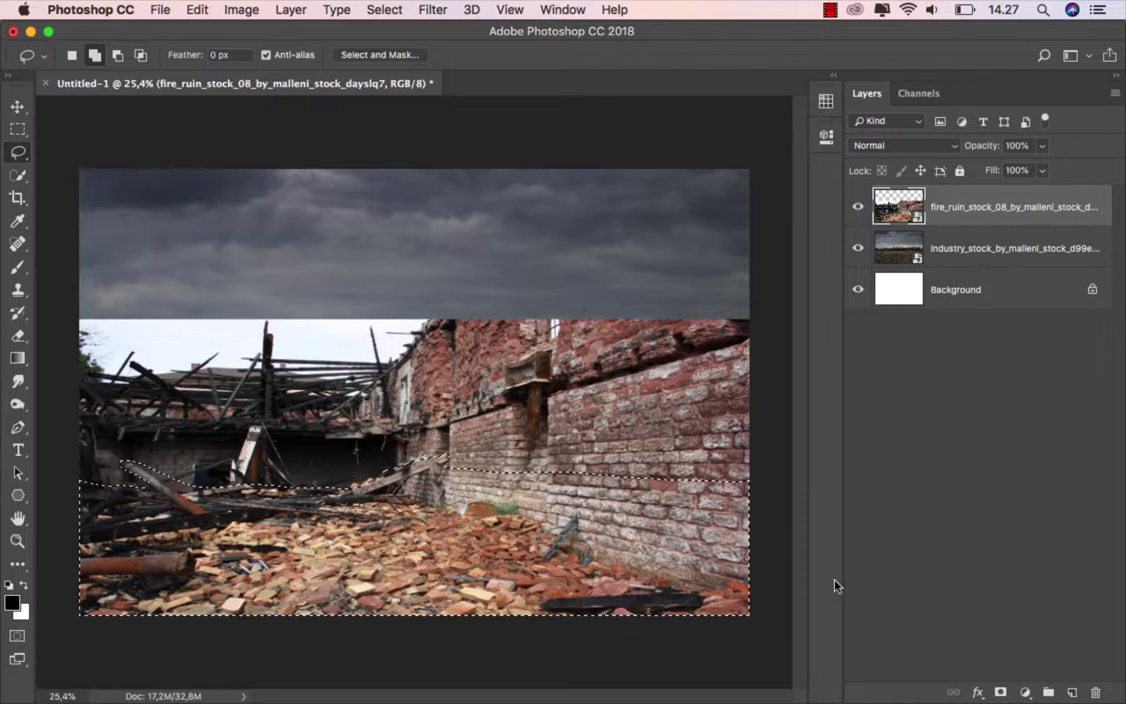
left_click(1000, 692)
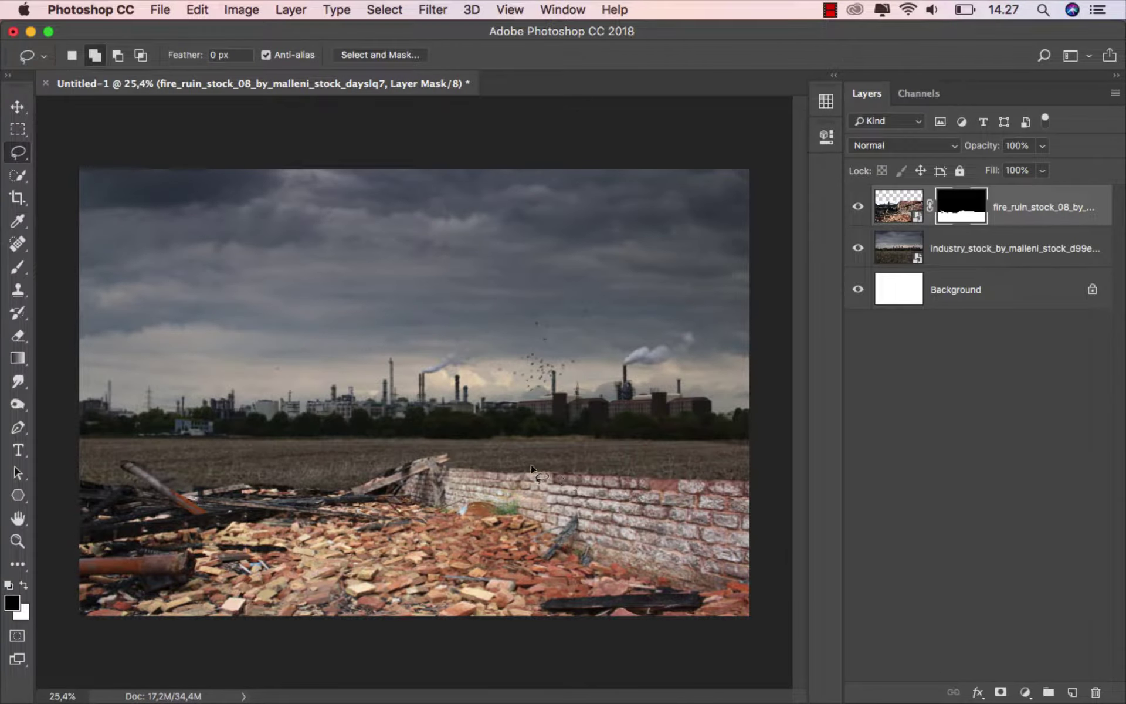
left_click(18, 107)
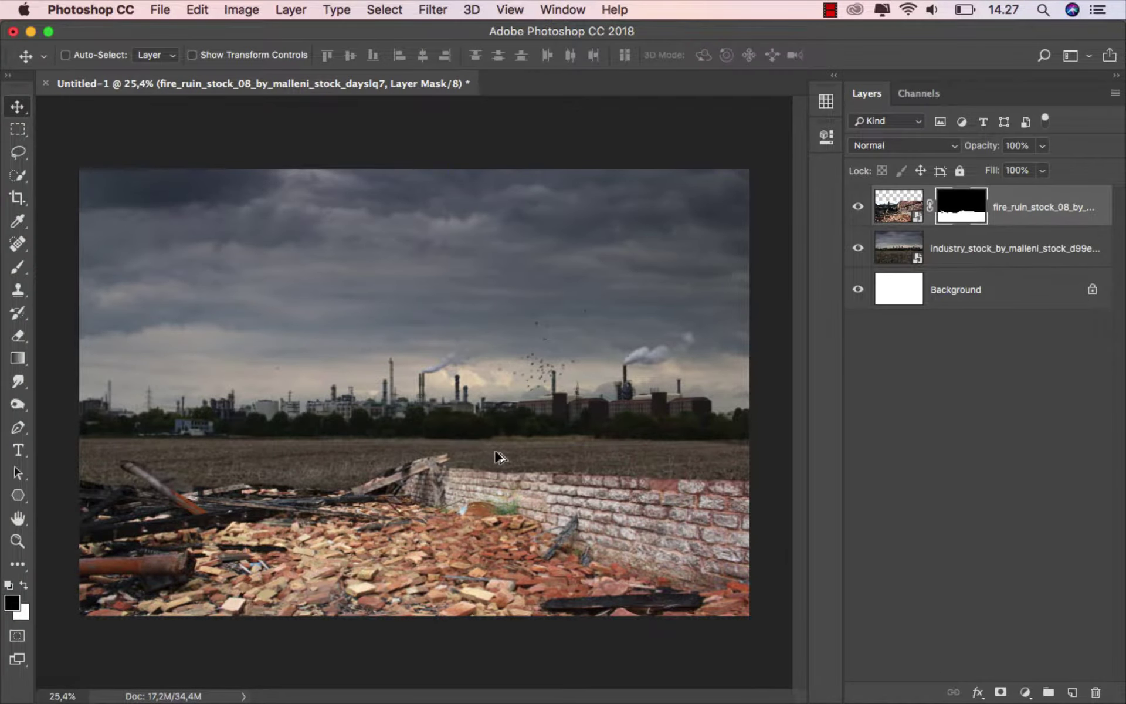
scroll(512, 469, "up", 1)
Stretch the ruin layer taller and wider, then rasterize it
key("super+t")
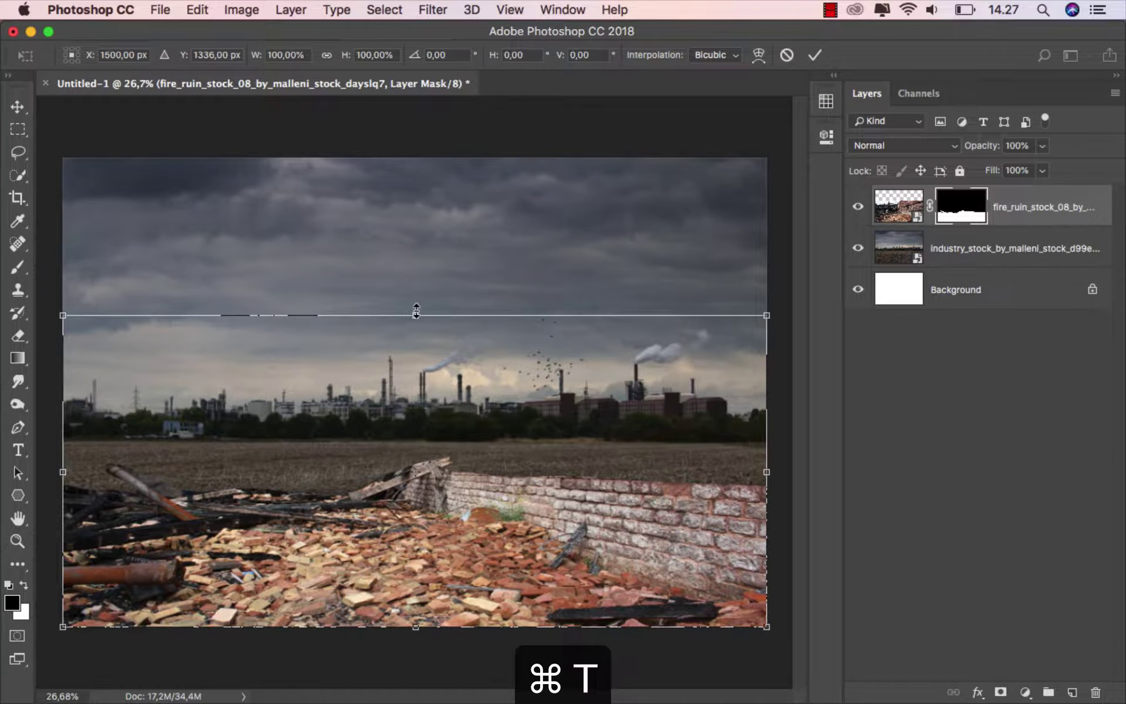
left_click_drag(416, 311, 411, 182)
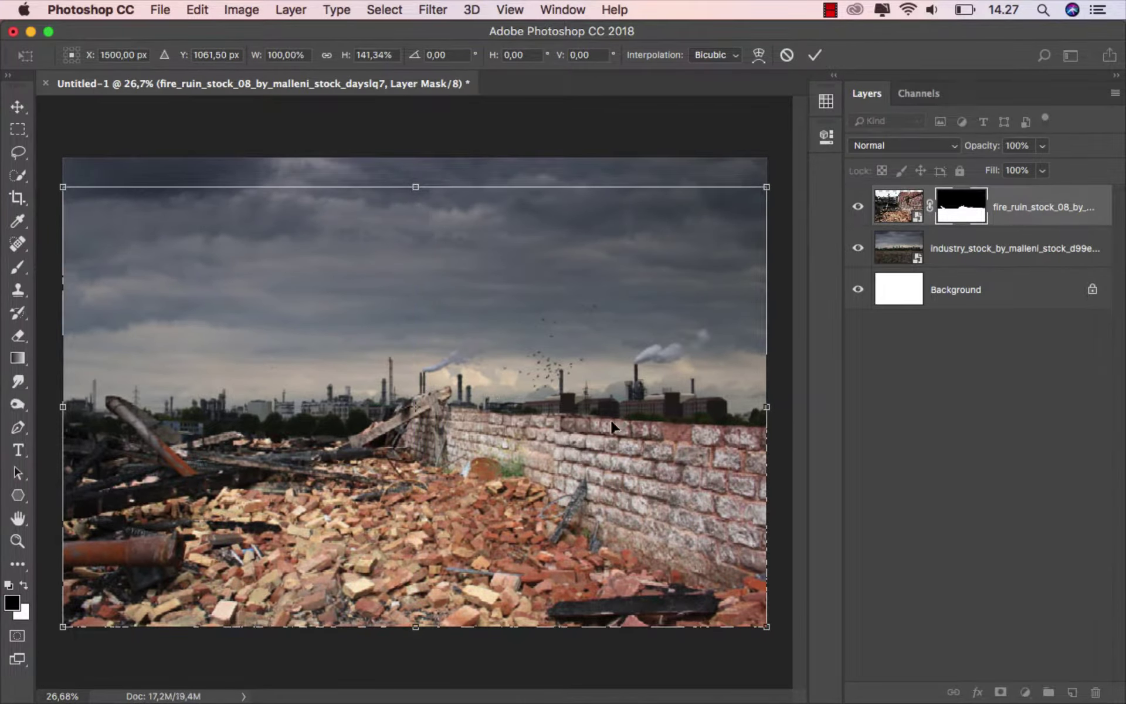
left_click_drag(767, 418, 867, 411)
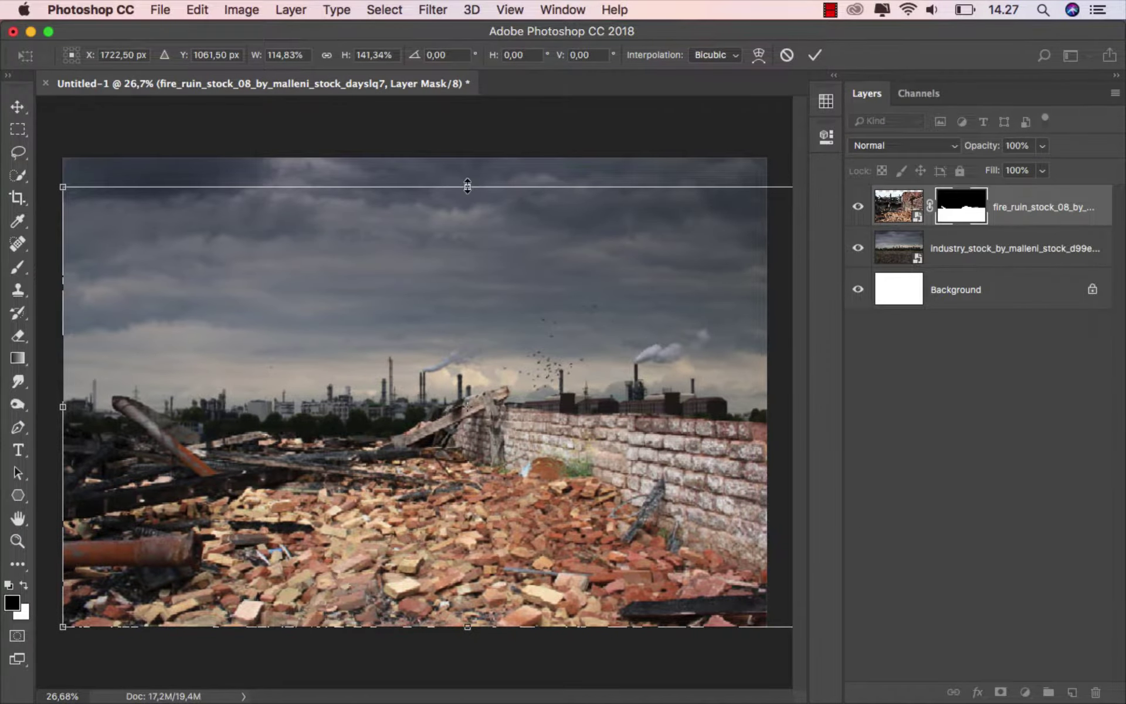
left_click_drag(468, 187, 467, 195)
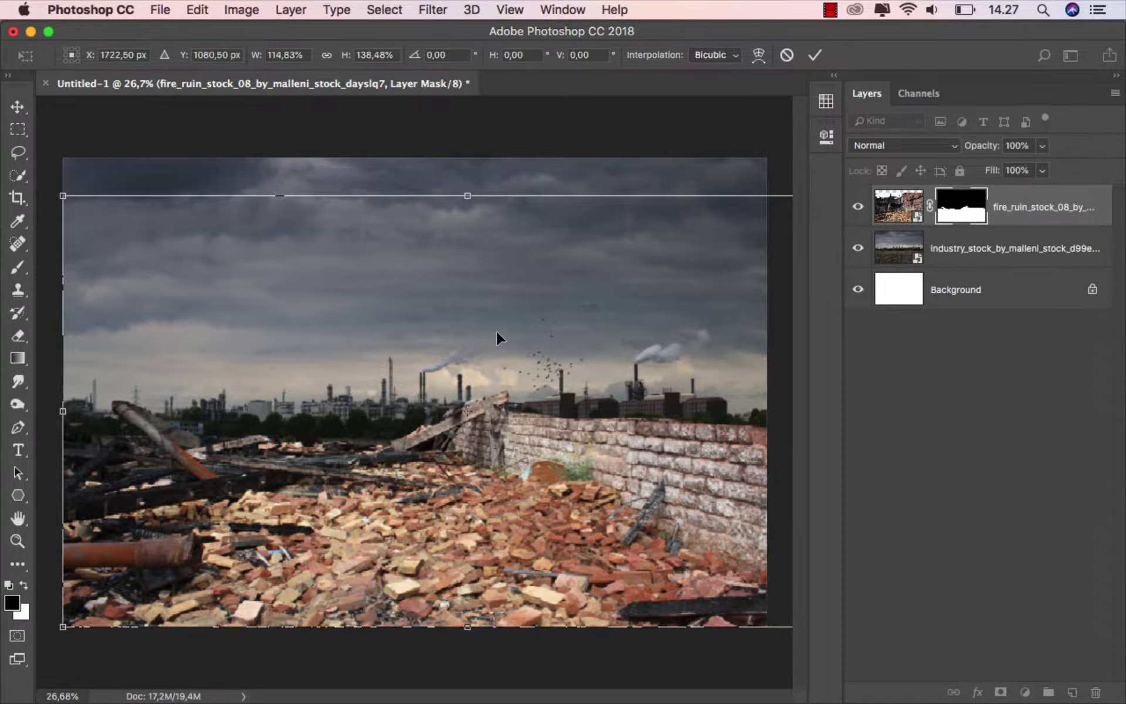
left_click(814, 54)
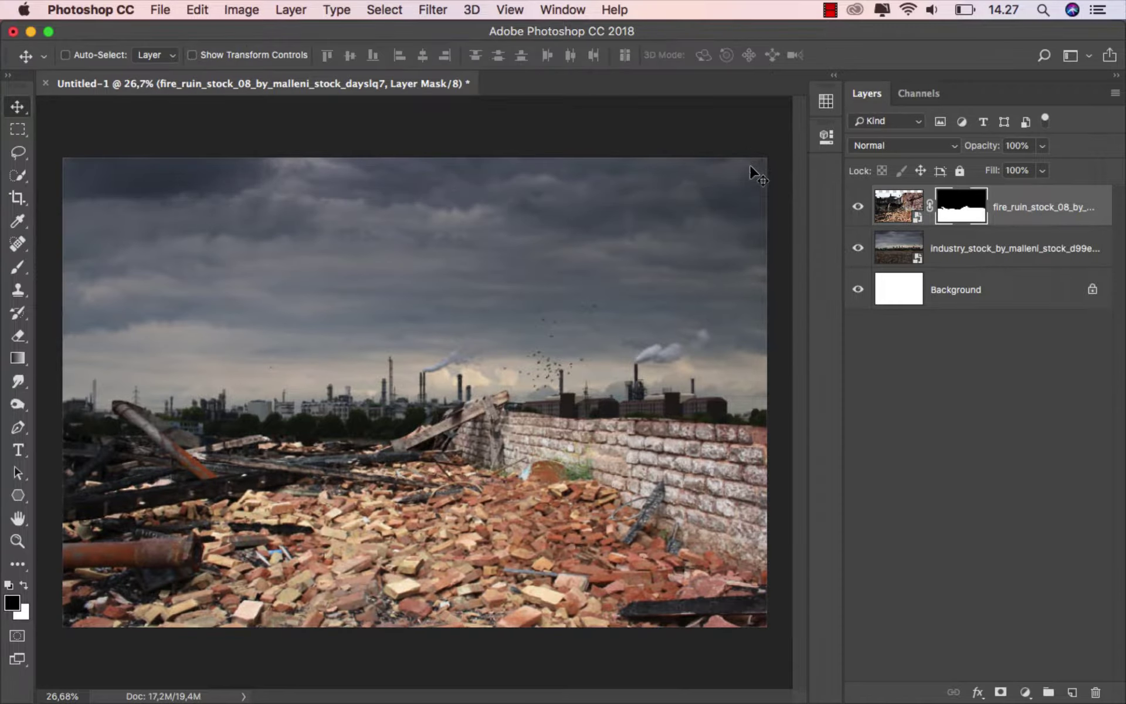
right_click(1012, 209)
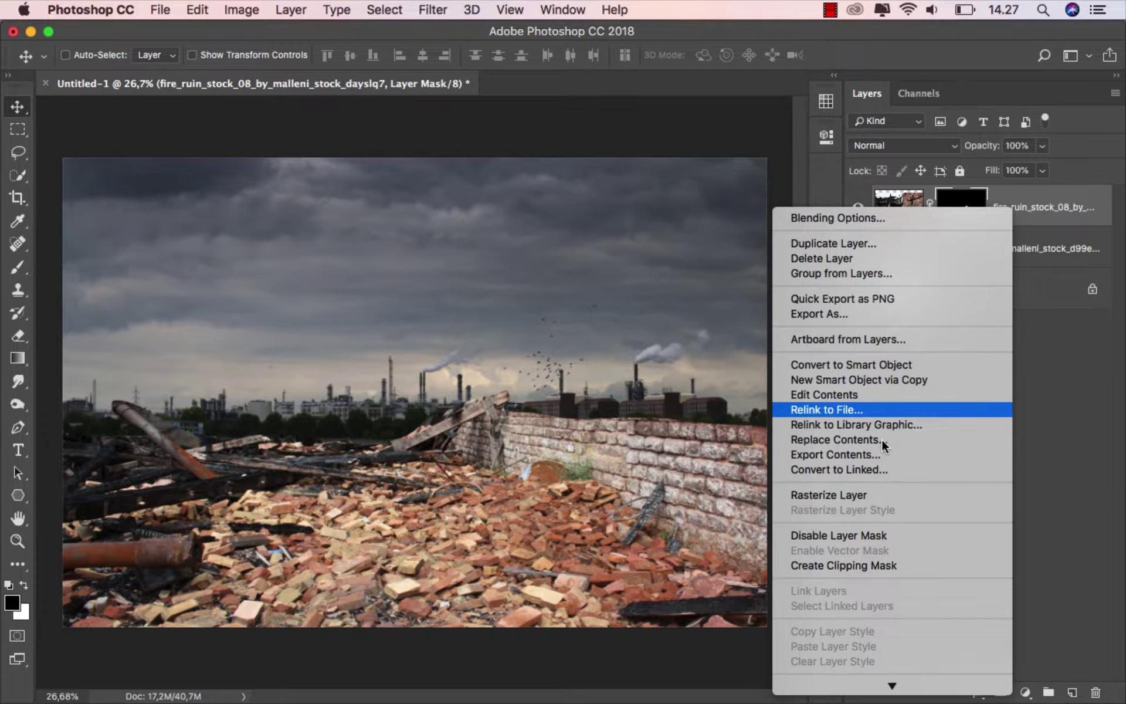
left_click(878, 495)
Warp the rubble and brick wall so they sit against the skyline
key("super+t")
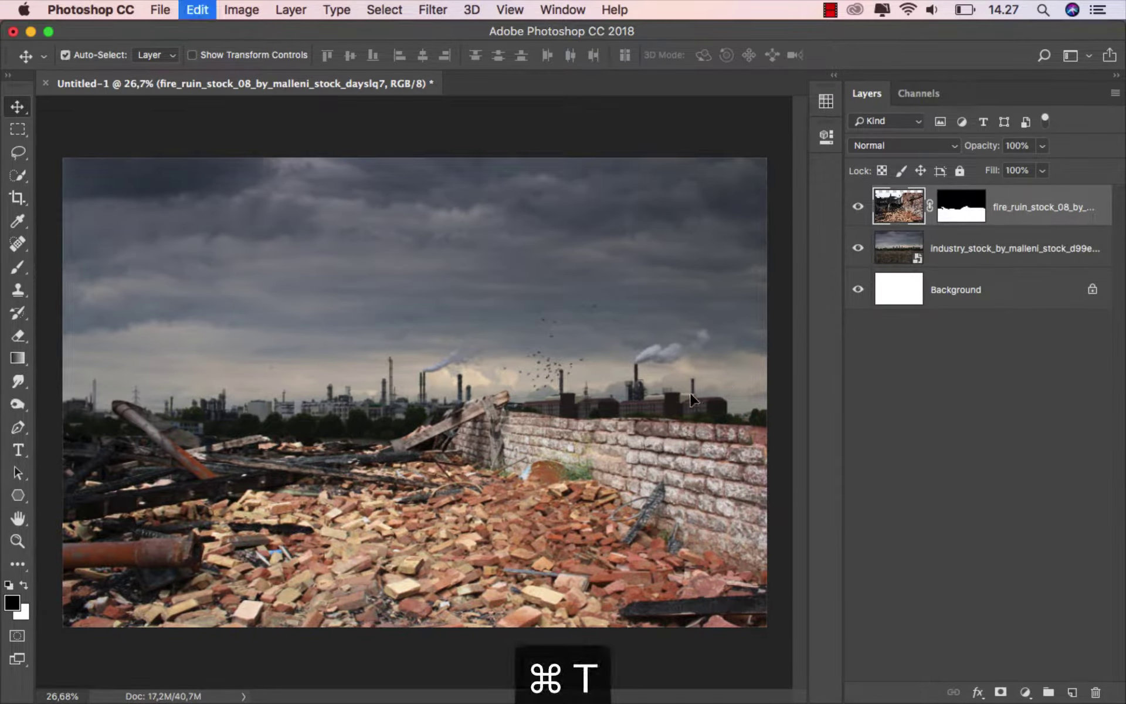
right_click(537, 430)
left_click(566, 530)
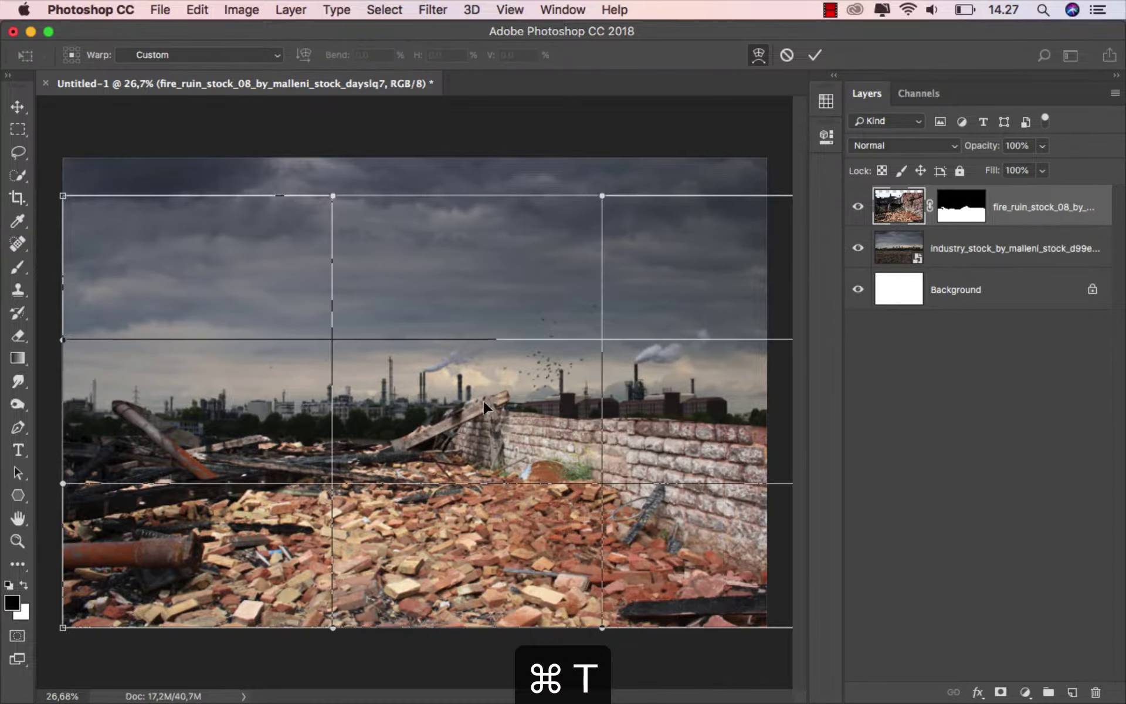
left_click_drag(441, 379, 653, 475)
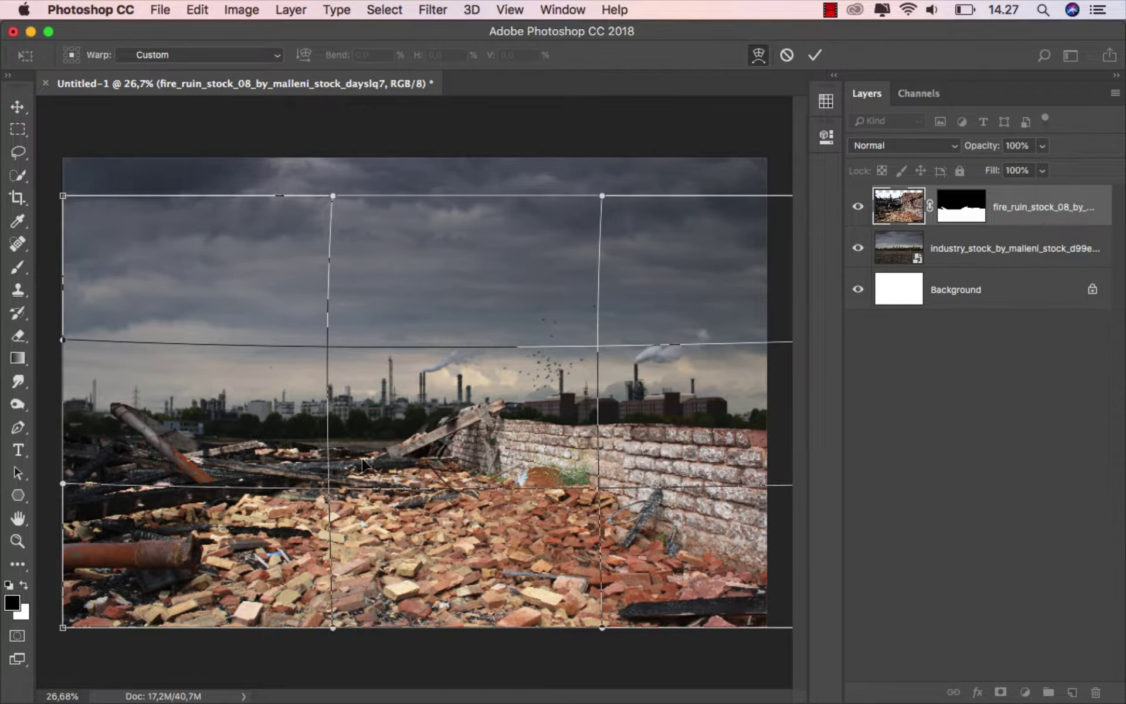
left_click_drag(363, 465, 364, 459)
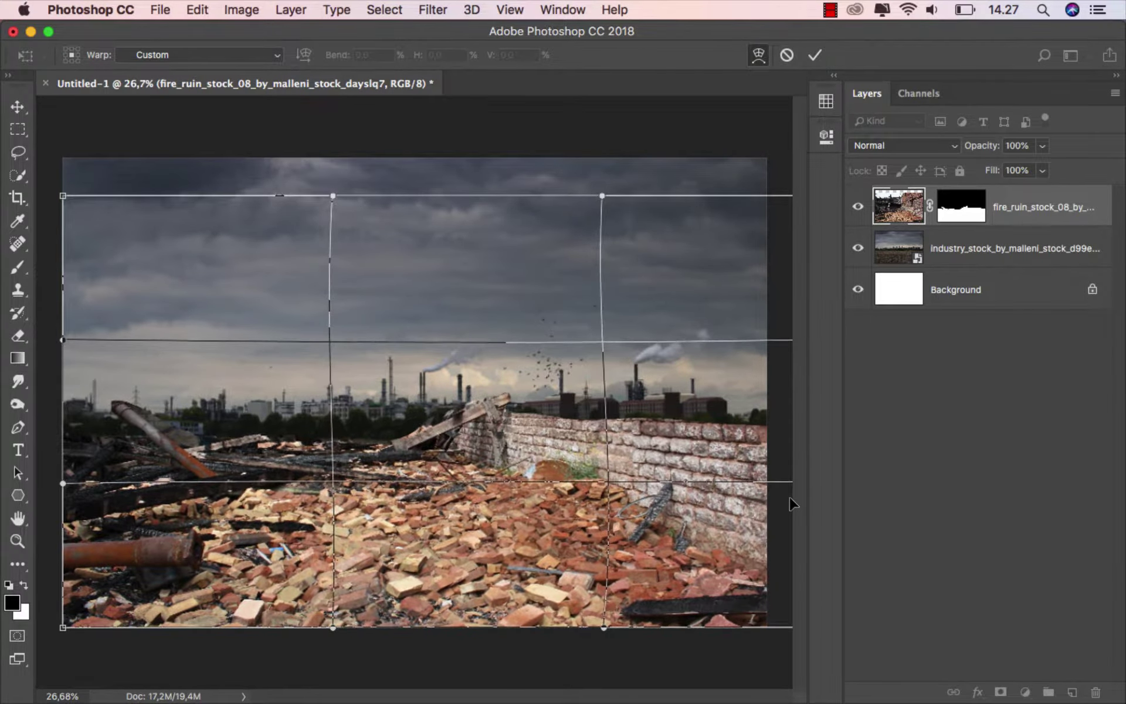
left_click_drag(488, 369, 488, 372)
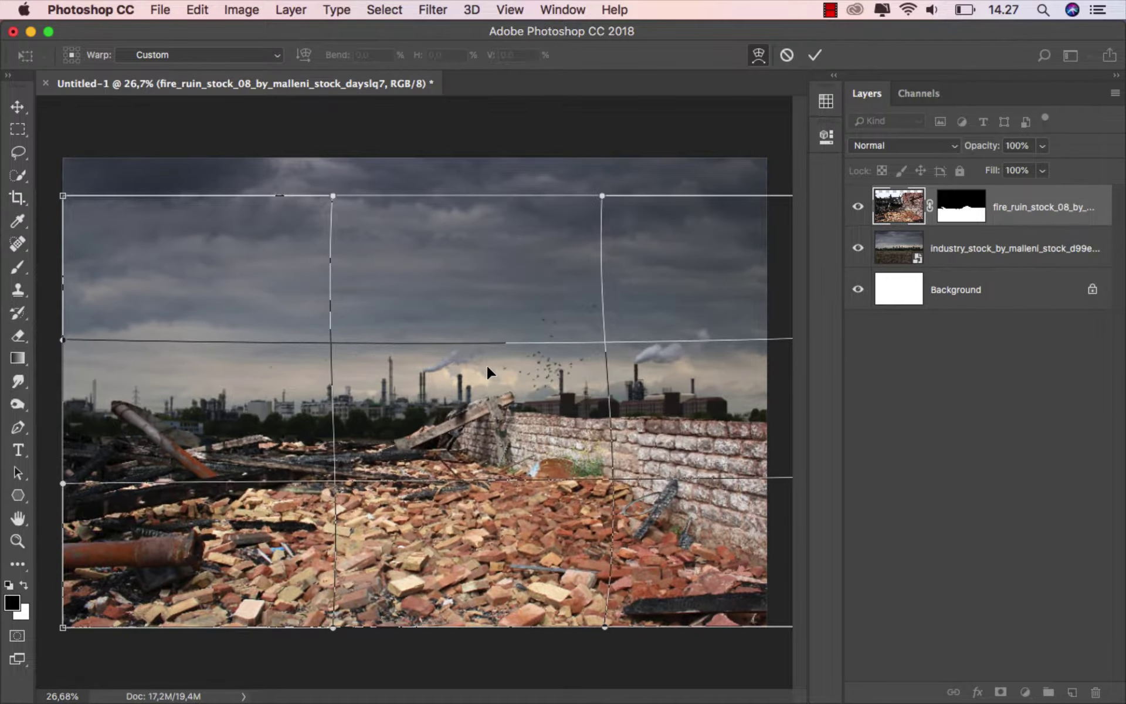
left_click_drag(486, 427, 497, 420)
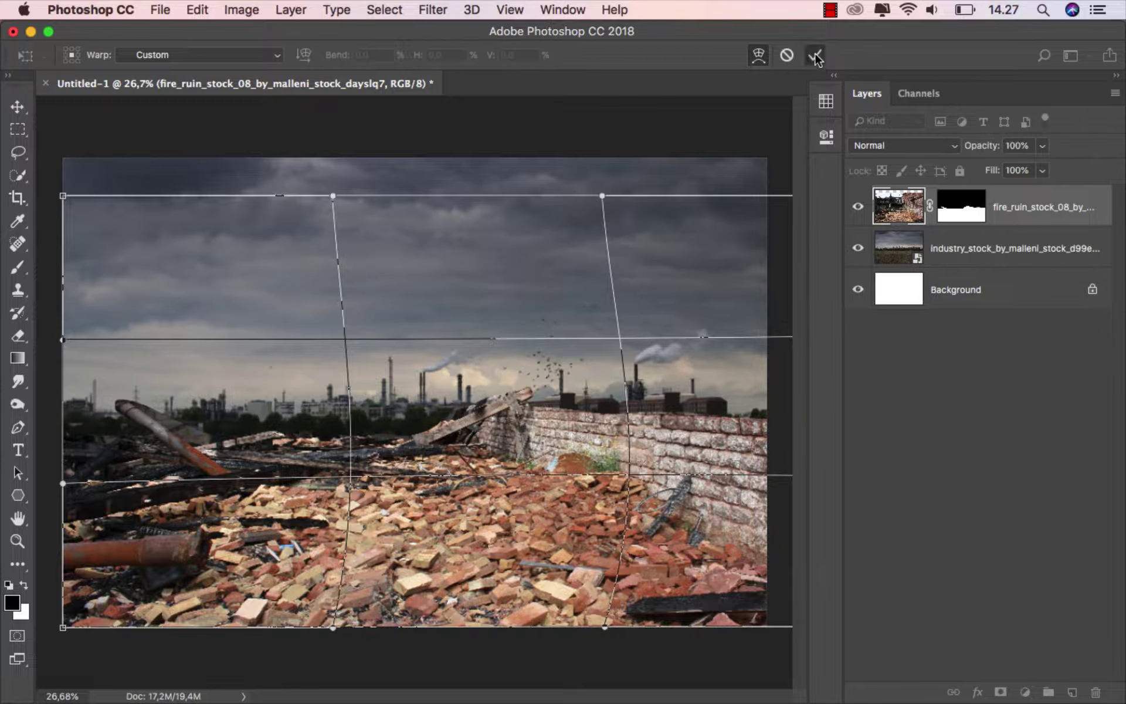
key("Return")
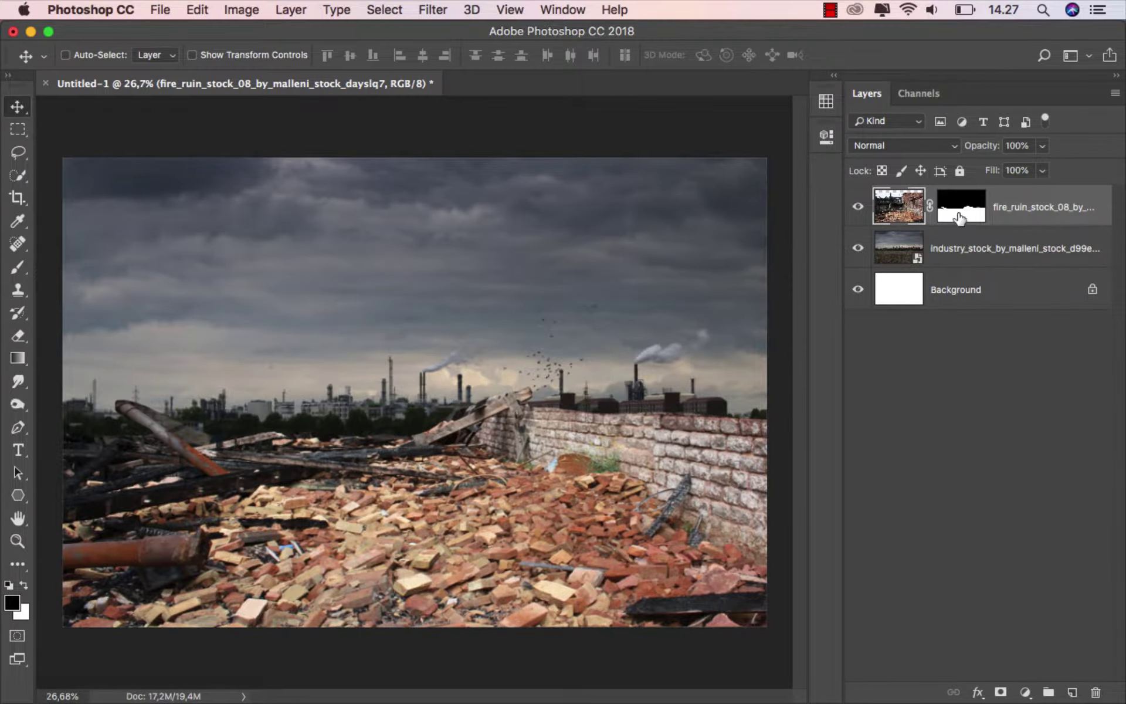
left_click(961, 217)
Mask out rubble beside the pipe with a 21 px hard round black brush
left_click(18, 267)
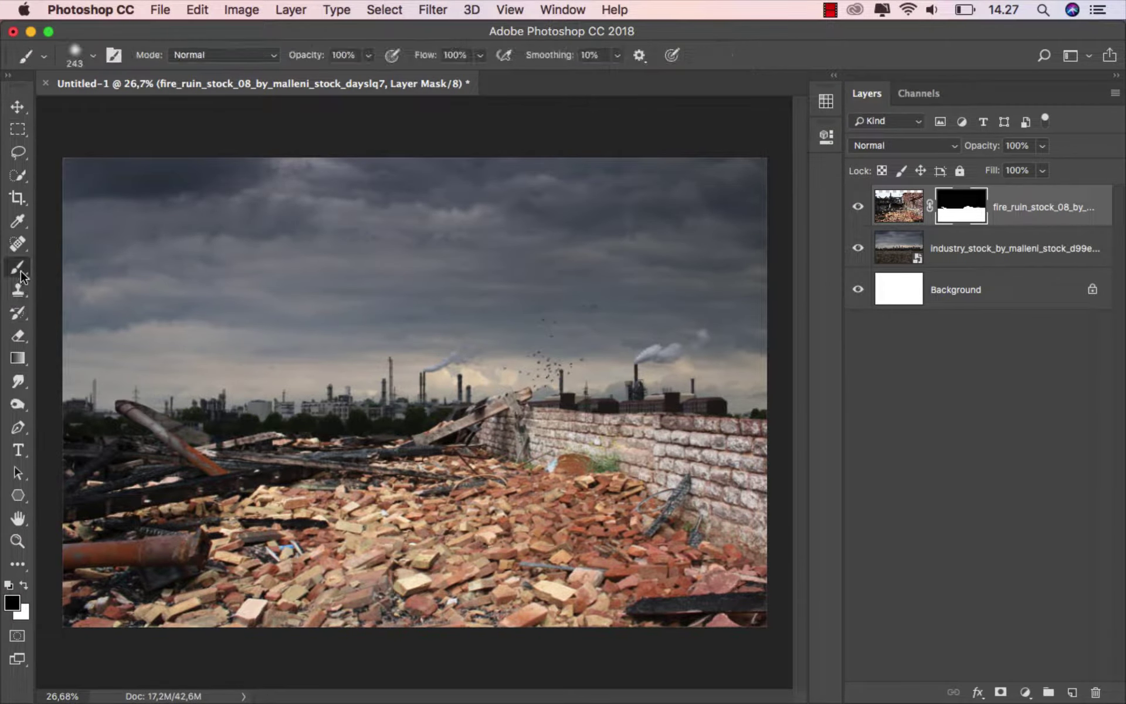
right_click(388, 383)
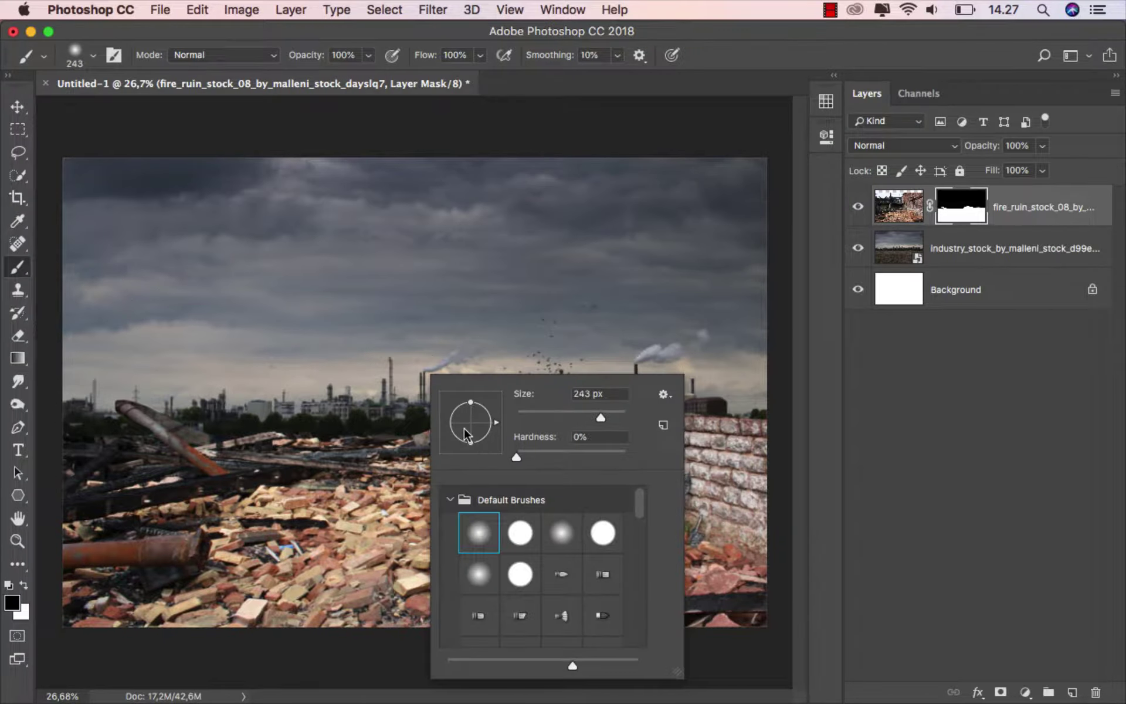
left_click(516, 531)
left_click_drag(232, 431, 114, 413)
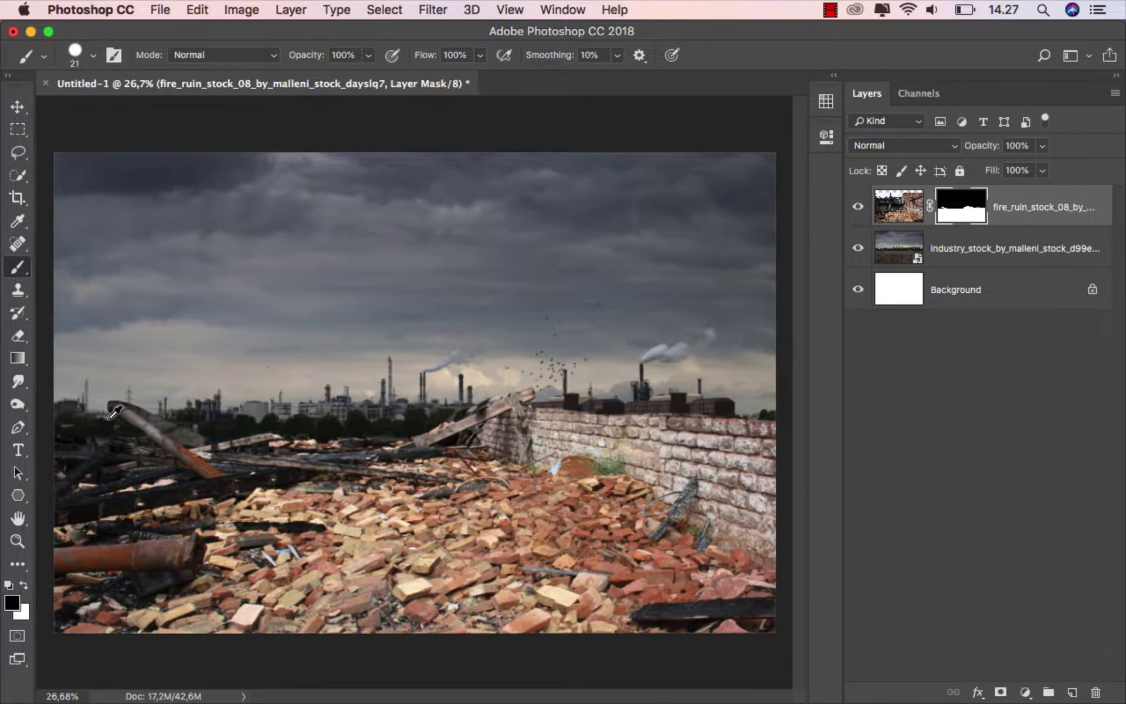
scroll(114, 413, "up", 3)
scroll(313, 383, "up", 1)
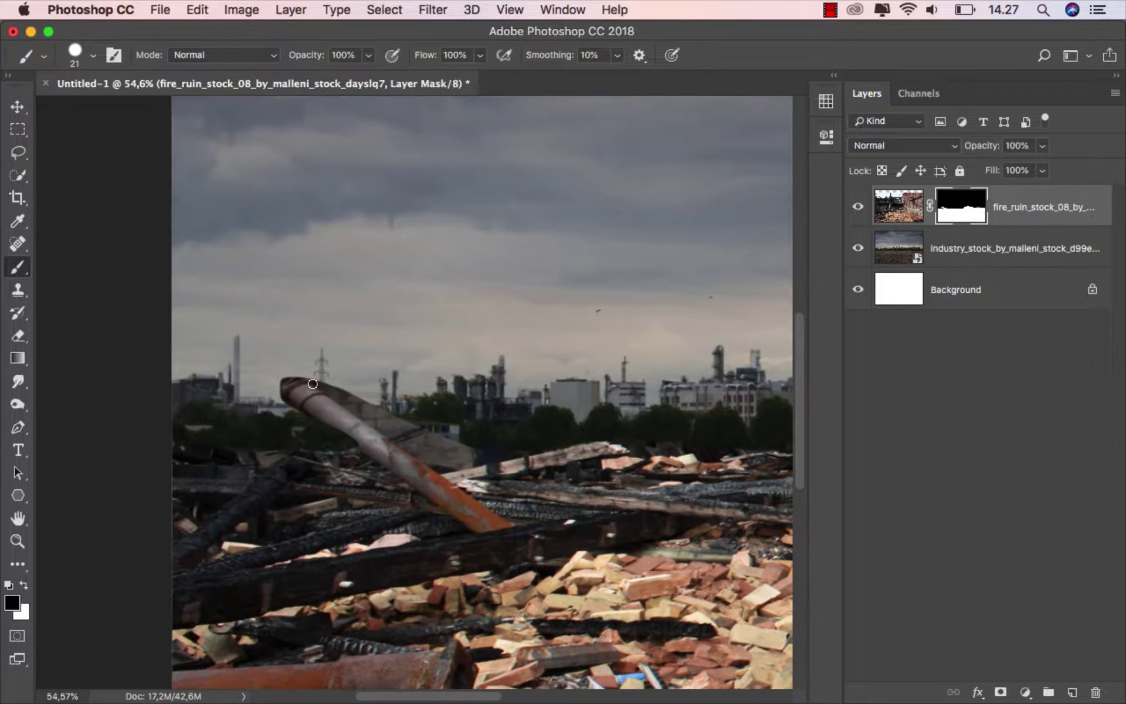
mouse_move(313, 384)
left_mouse_down()
mouse_move(297, 367)
mouse_move(415, 441)
mouse_move(456, 451)
left_mouse_up()
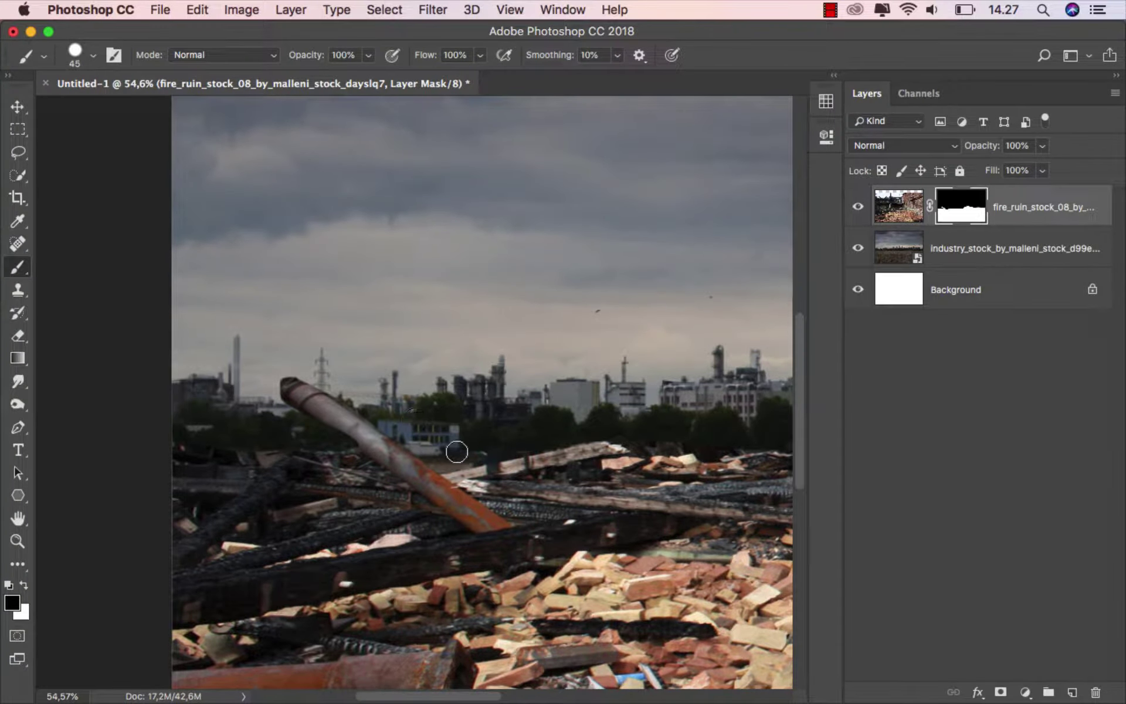
scroll(301, 434, "down", 1, "alt")
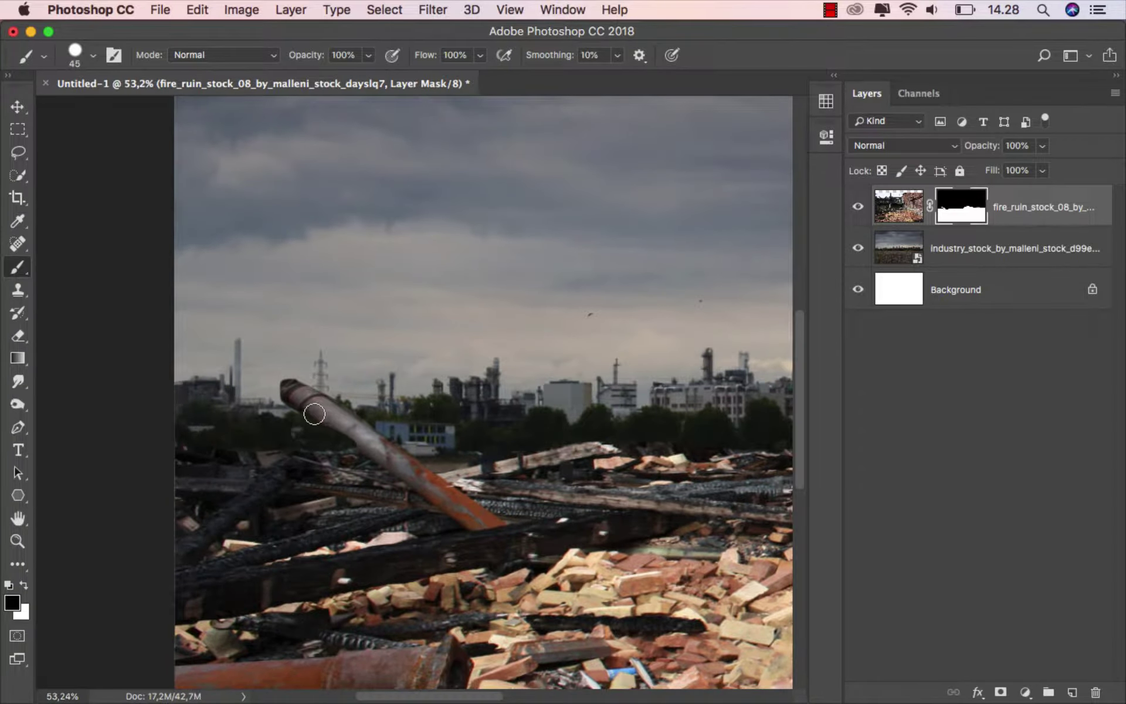
Refine the mask along the wall top, hiding the light blob and revealing dark buildings
left_click(24, 585)
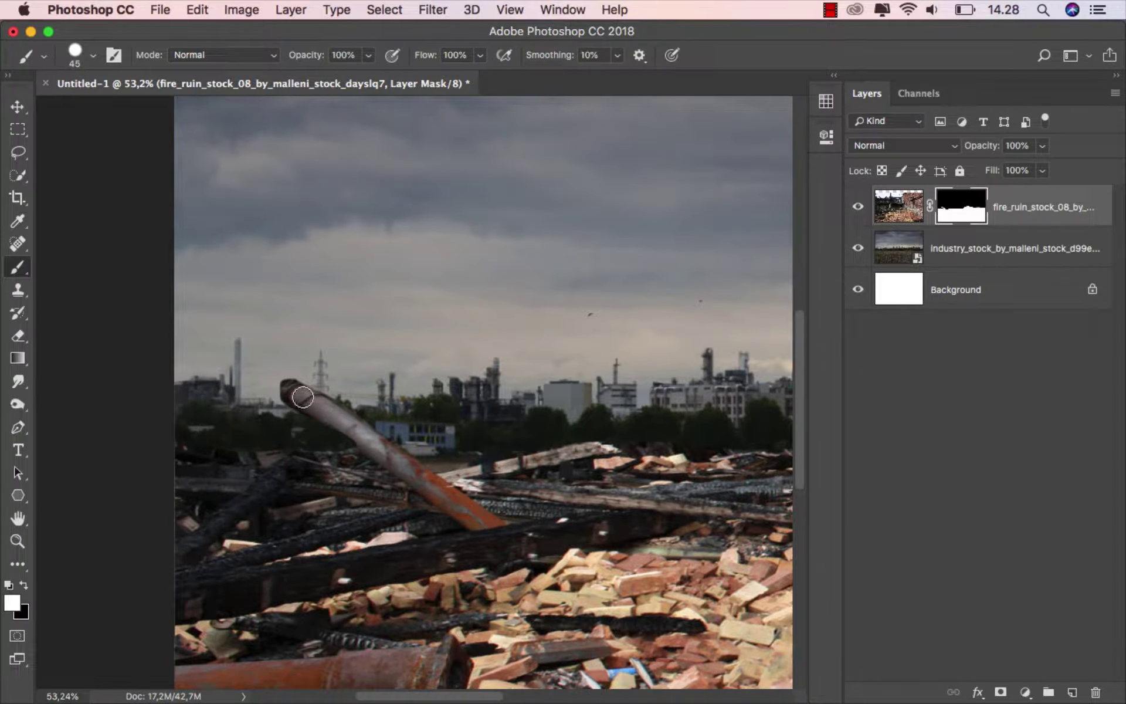
scroll(228, 460, "down", 1, "alt")
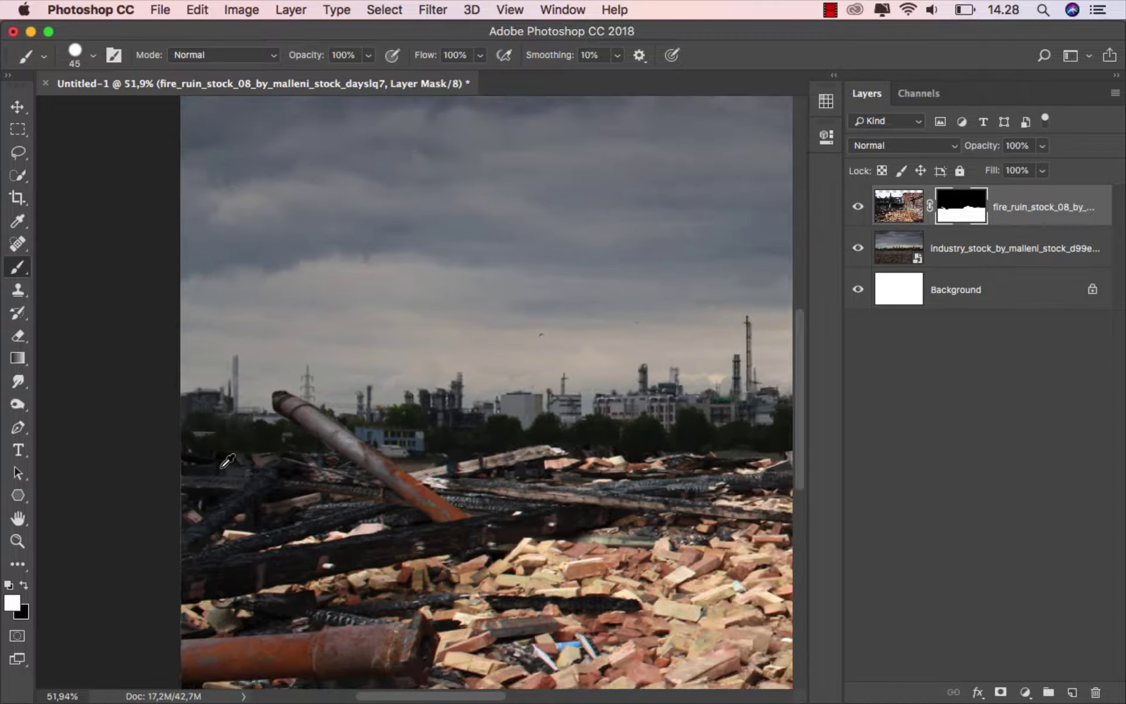
scroll(228, 460, "down", 5, "alt")
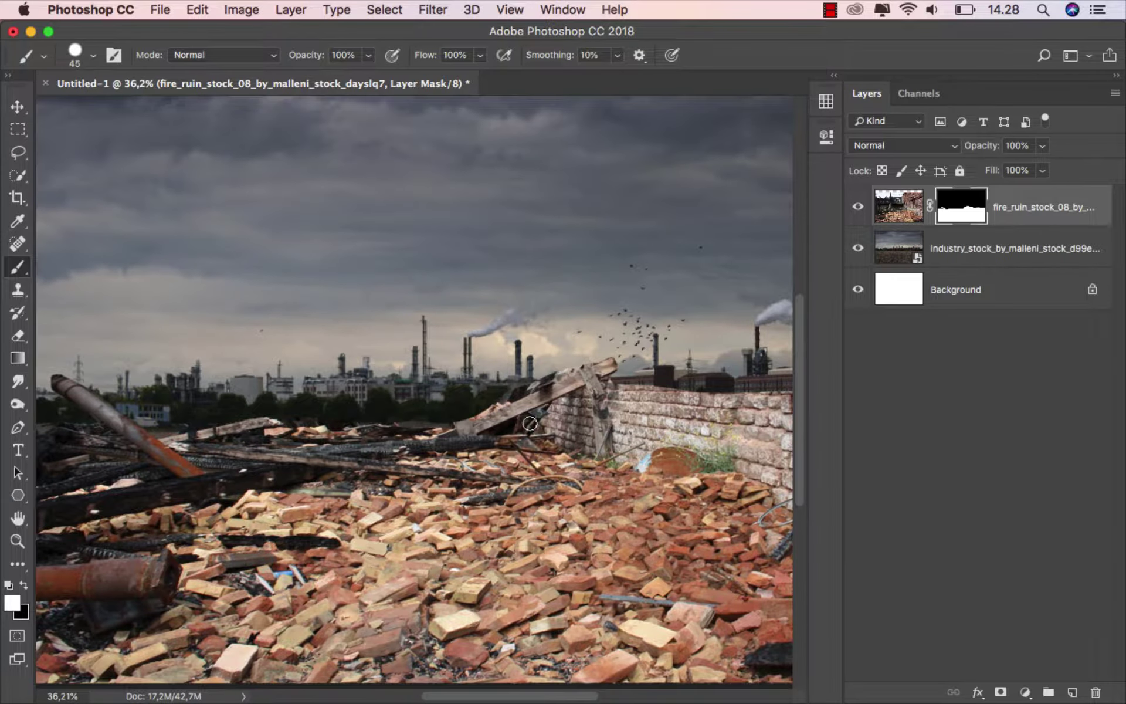
scroll(530, 423, "right", 2)
scroll(545, 410, "right", 6)
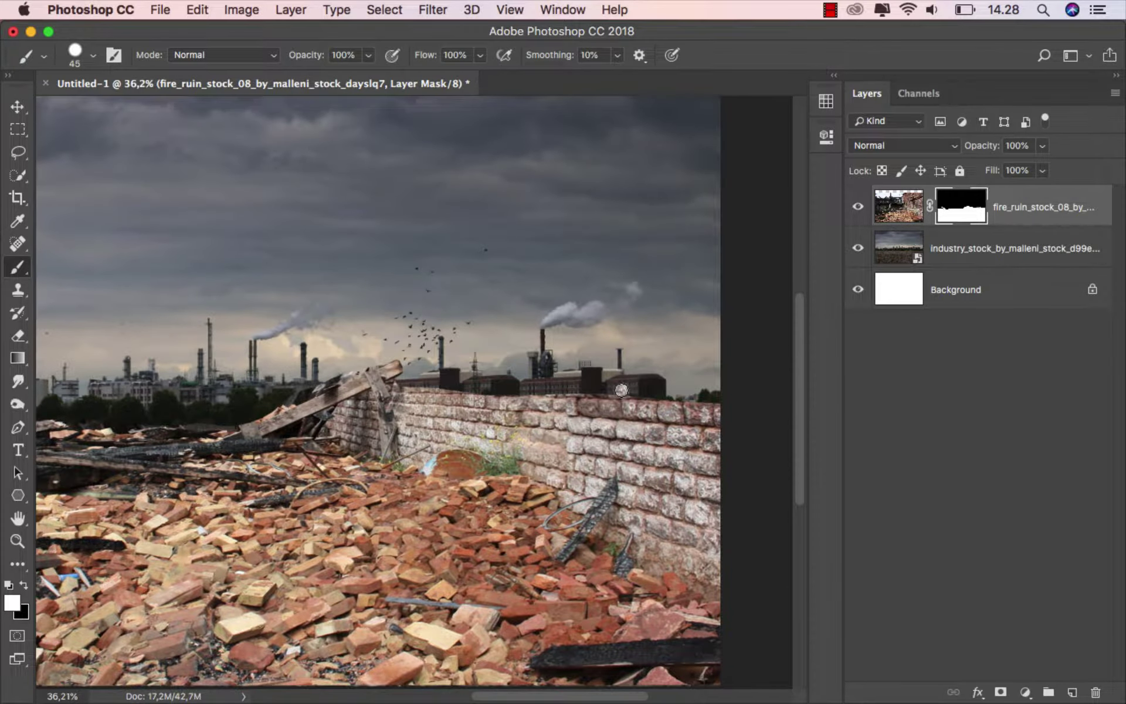
left_click(28, 585)
scroll(592, 381, "up", 2, "alt")
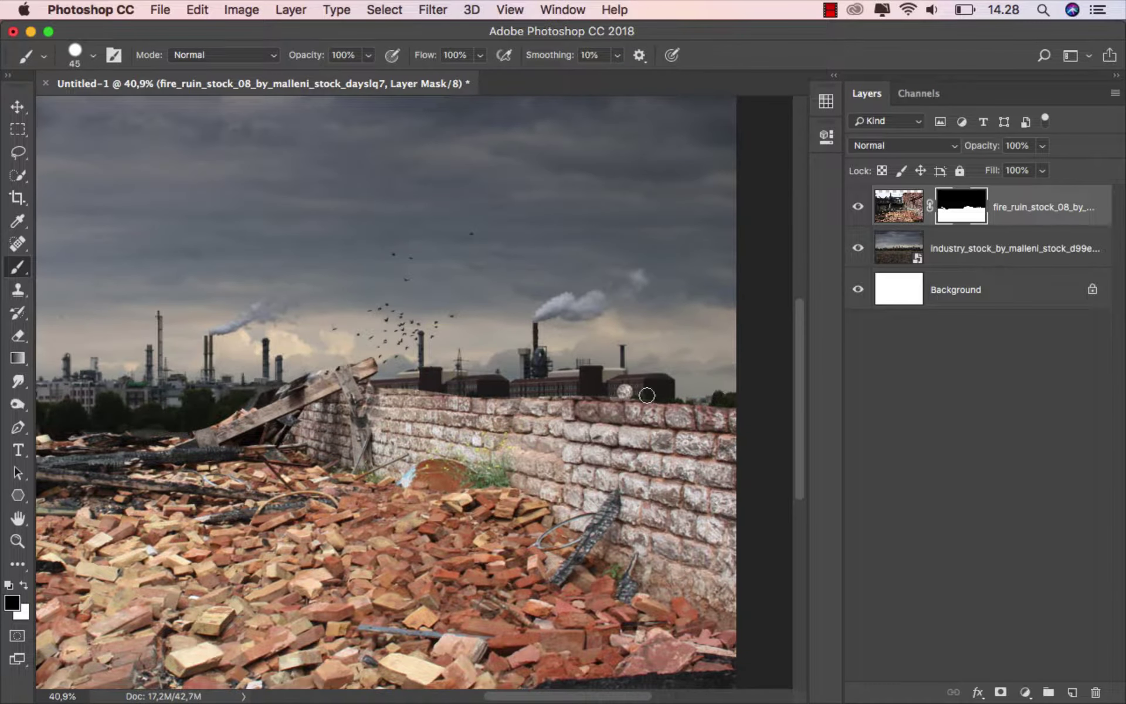
left_click_drag(647, 396, 503, 390)
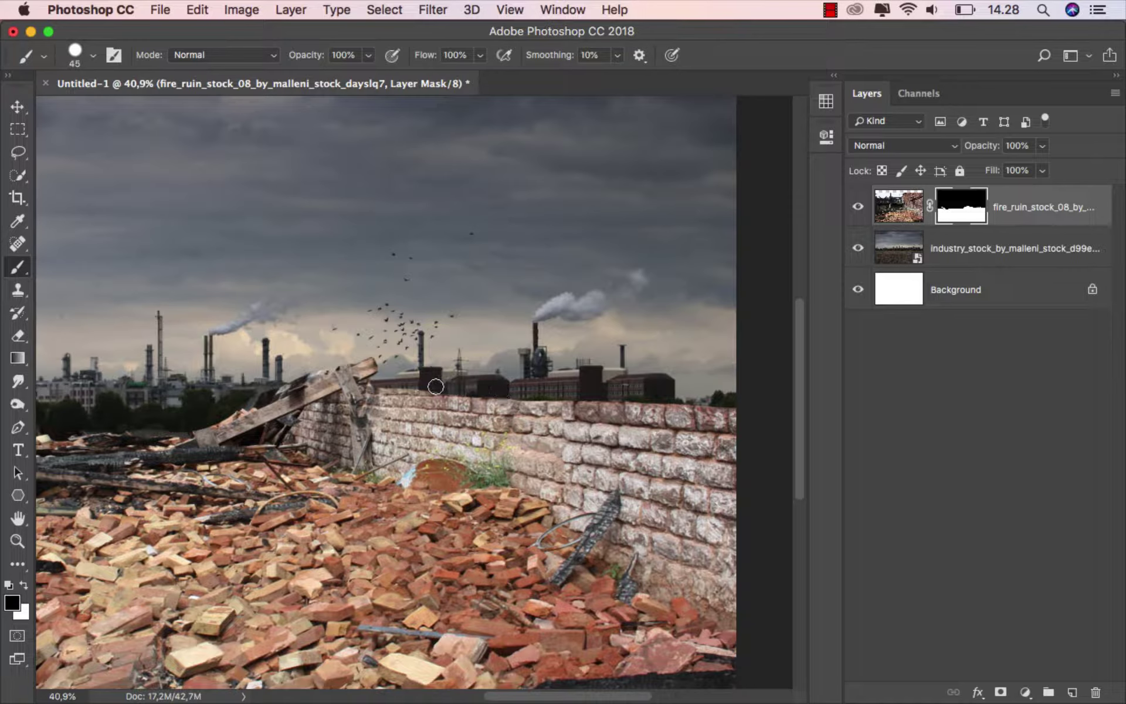
left_click_drag(435, 386, 391, 385)
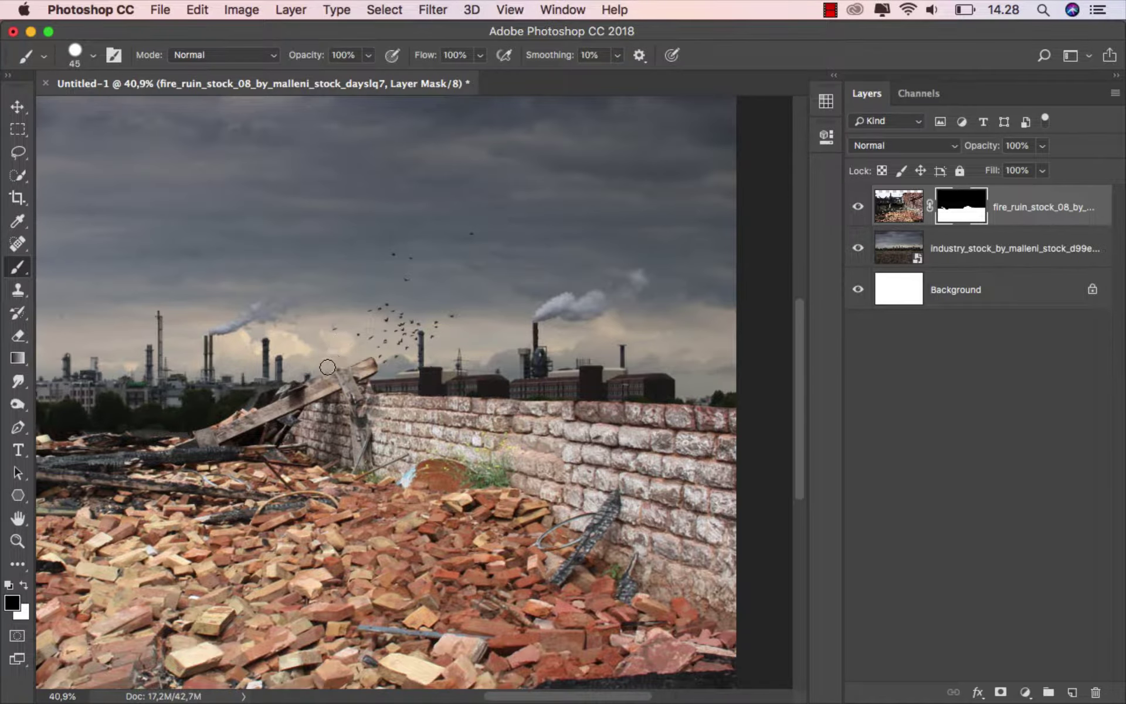
left_click_drag(201, 399, 598, 380)
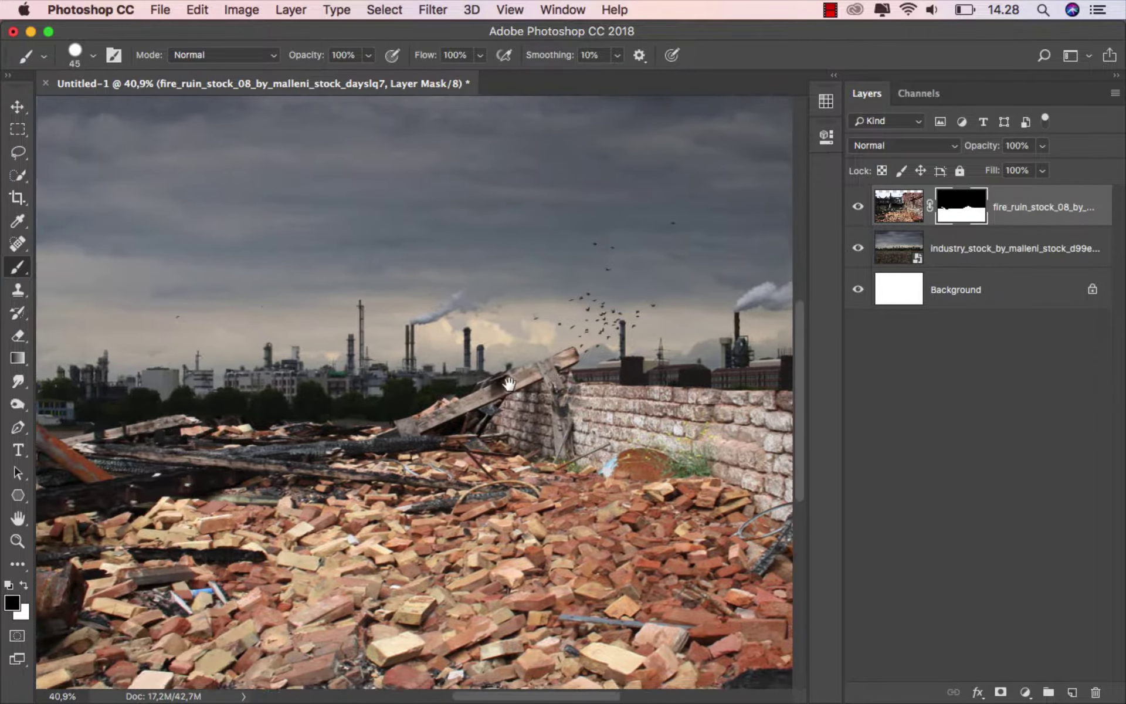
scroll(352, 364, "up", 2)
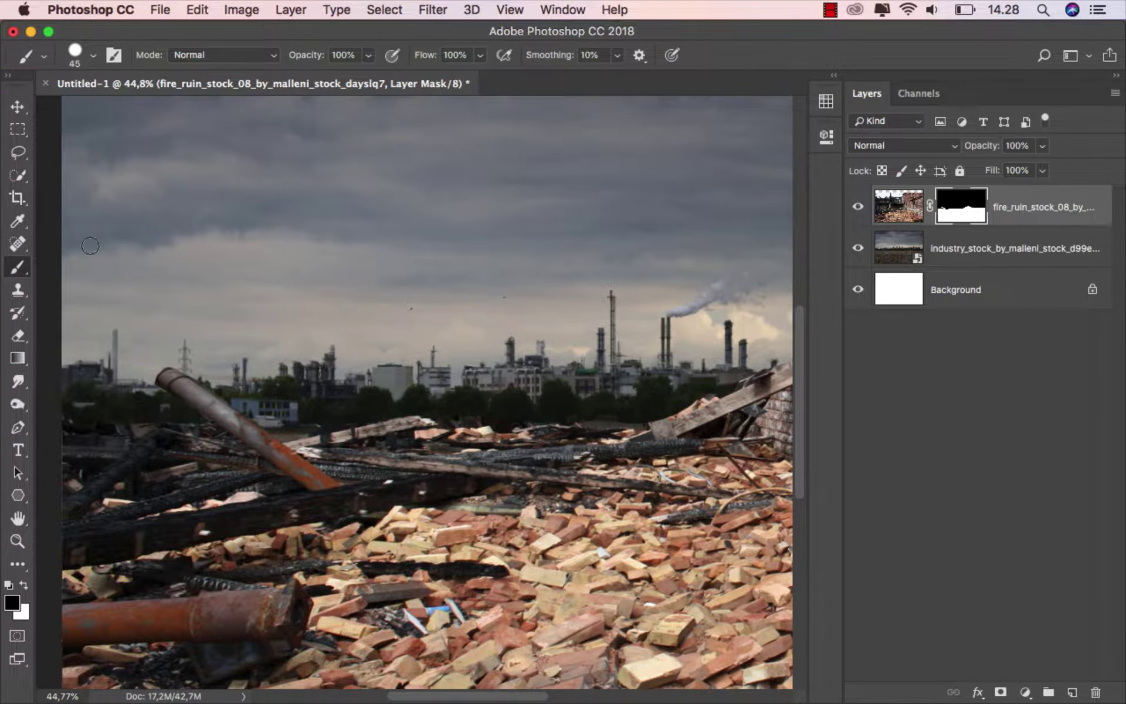
left_click(17, 106)
Add a Gradient Map clipped to fire_ruin, Normal blend at 51% opacity
key("super+0")
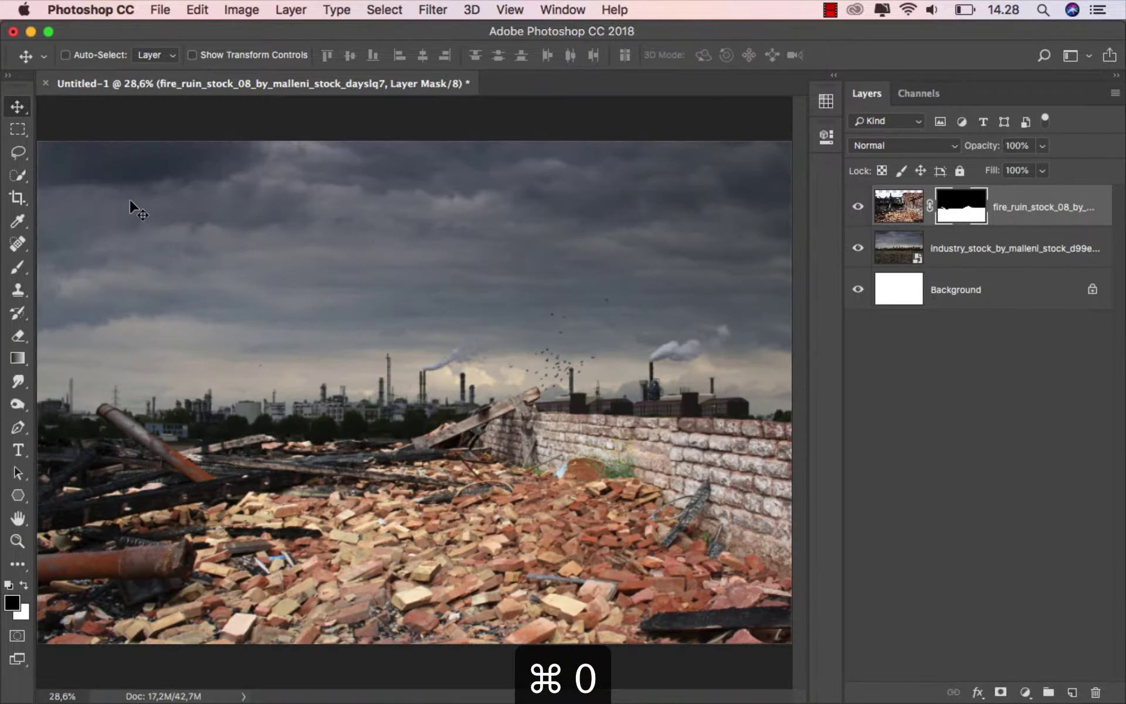
left_click(1018, 215)
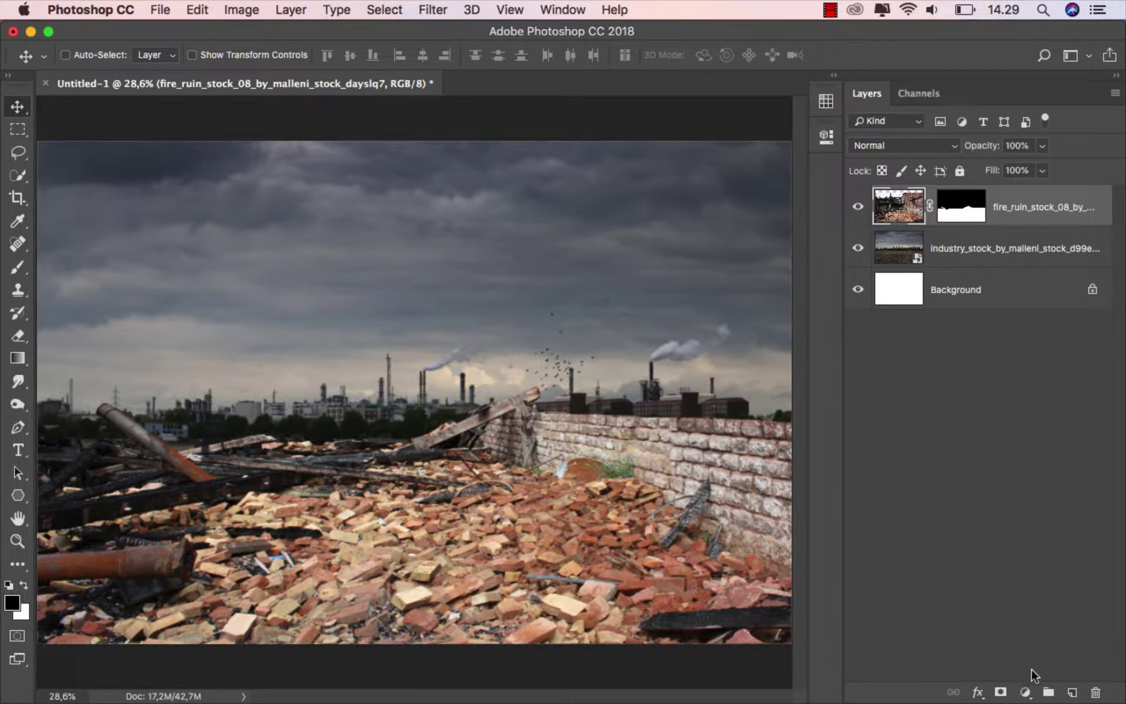
left_click(1025, 691)
left_click(1038, 643)
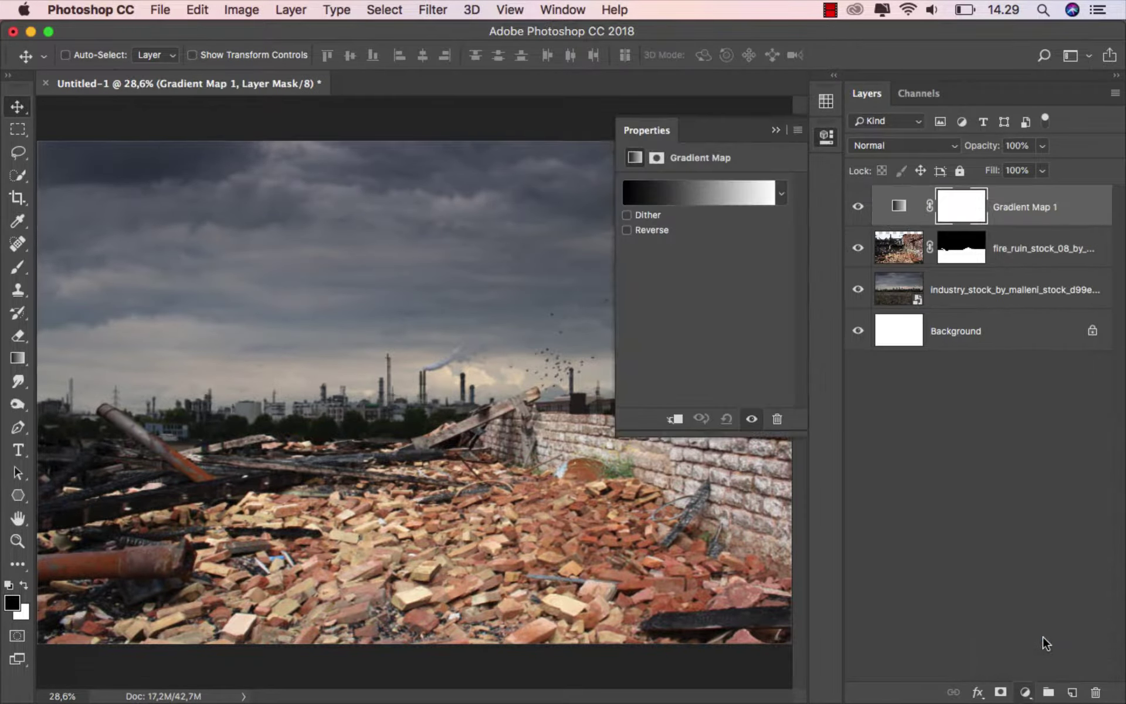
left_click(679, 418)
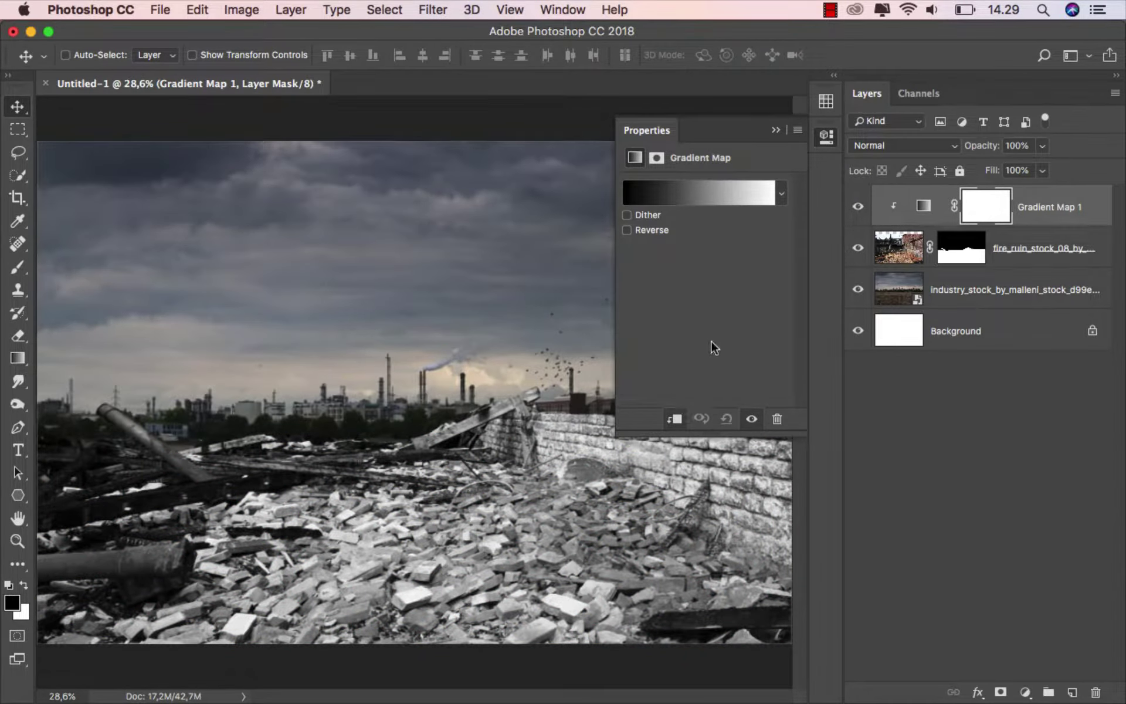
left_click(776, 131)
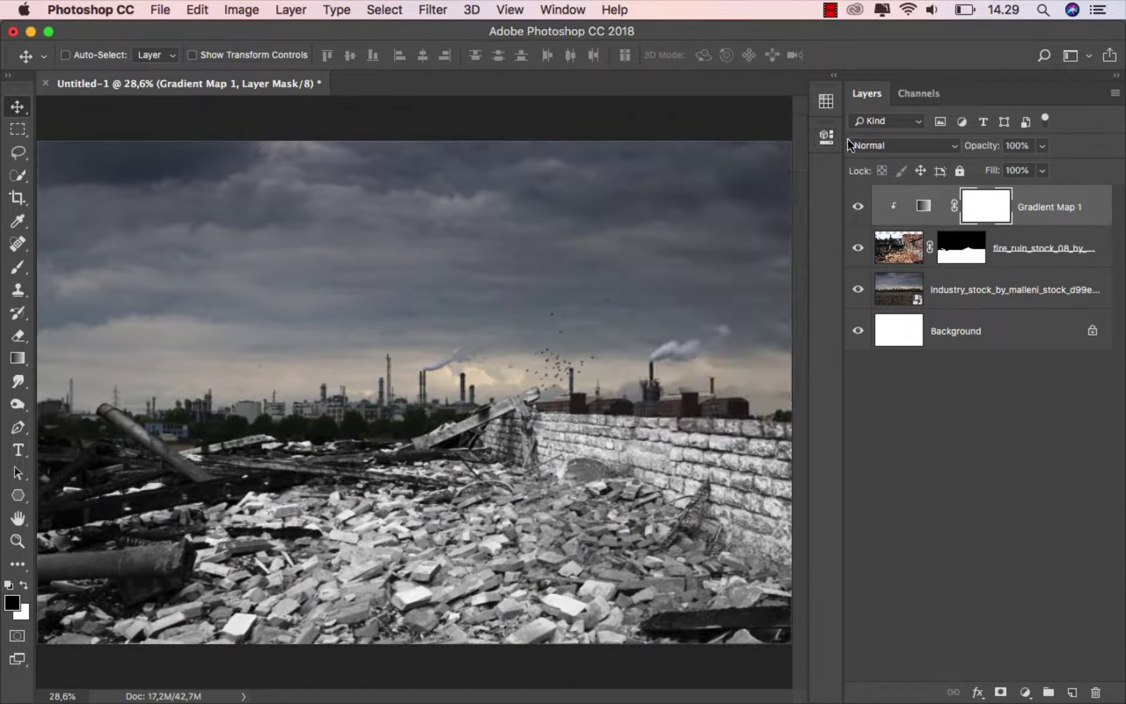
left_click(882, 144)
left_click(896, 146)
left_click(1042, 146)
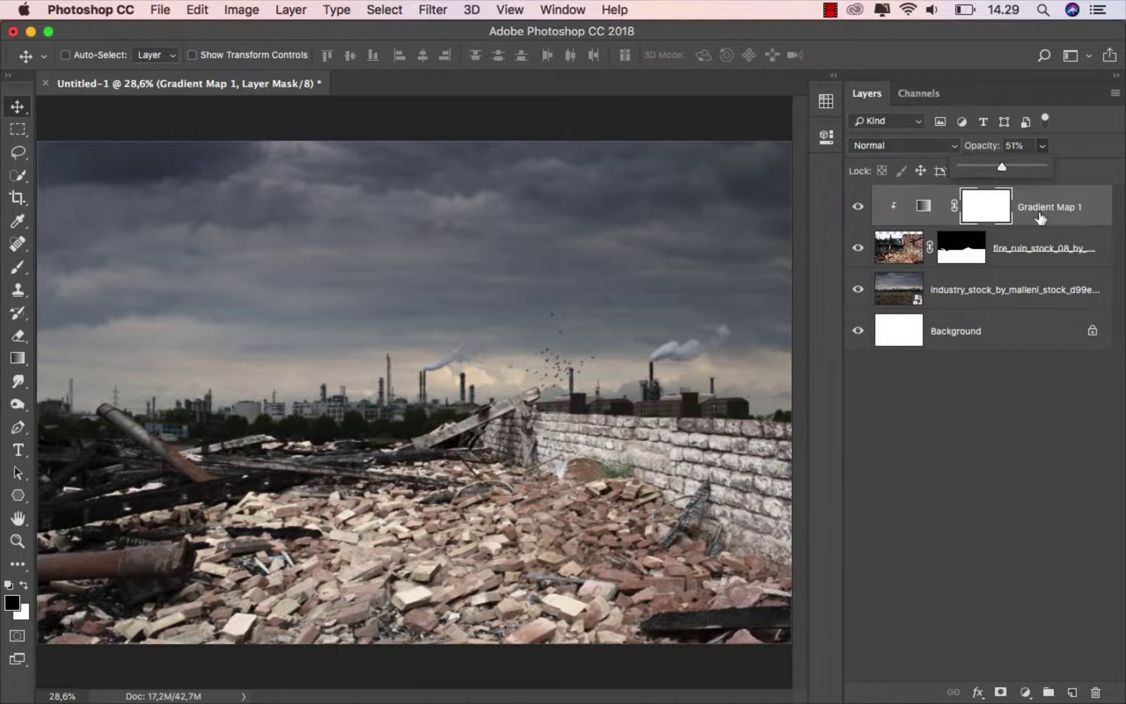
left_click(902, 217)
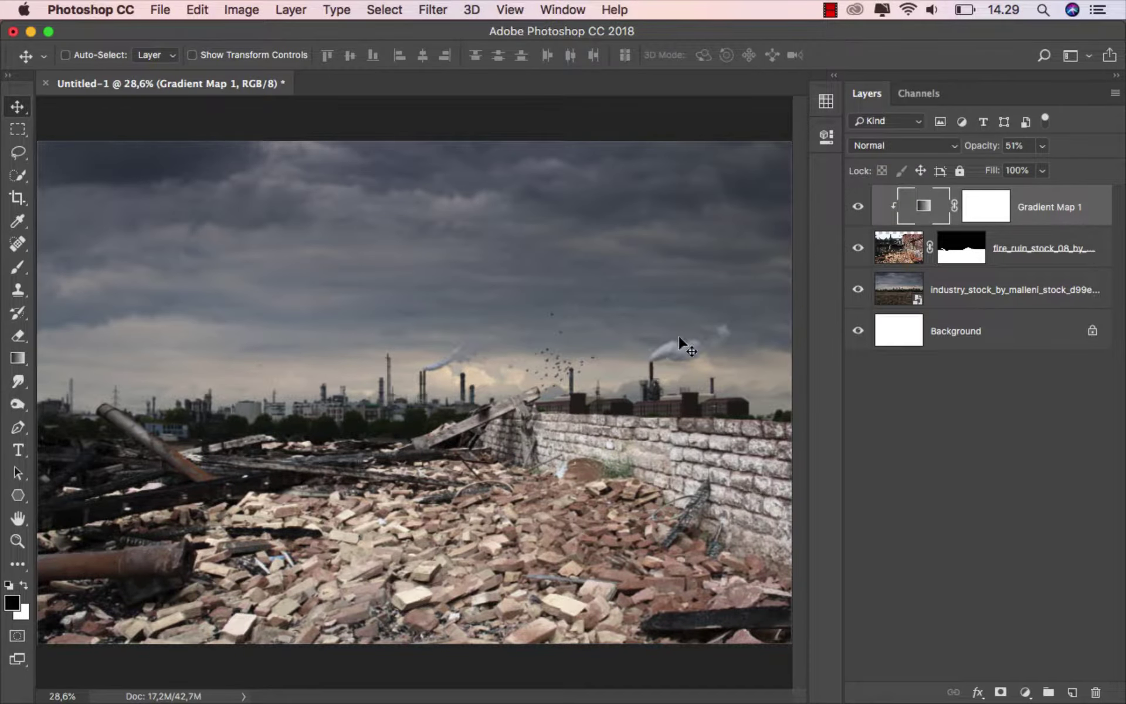
scroll(607, 358, "down", 1)
scroll(607, 358, "down", 1)
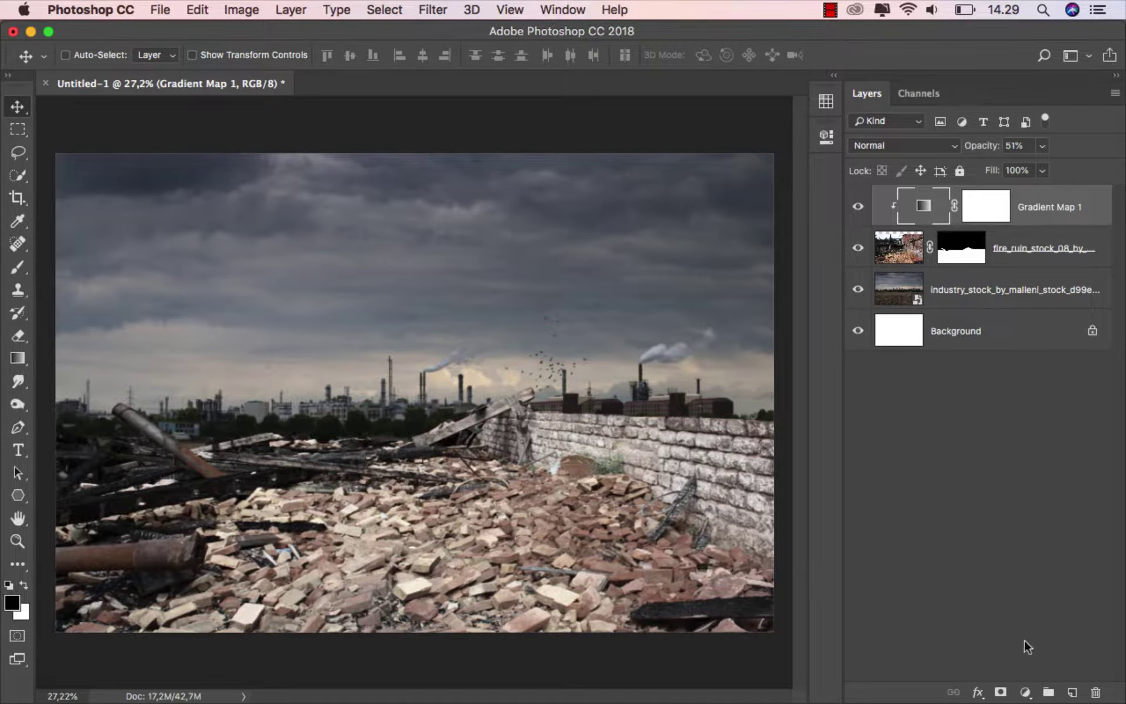
Add Gradient Map 2 clipped to the rubble, set to Overlay at 29% opacity
left_click(1026, 693)
left_click(1042, 638)
left_click(678, 419)
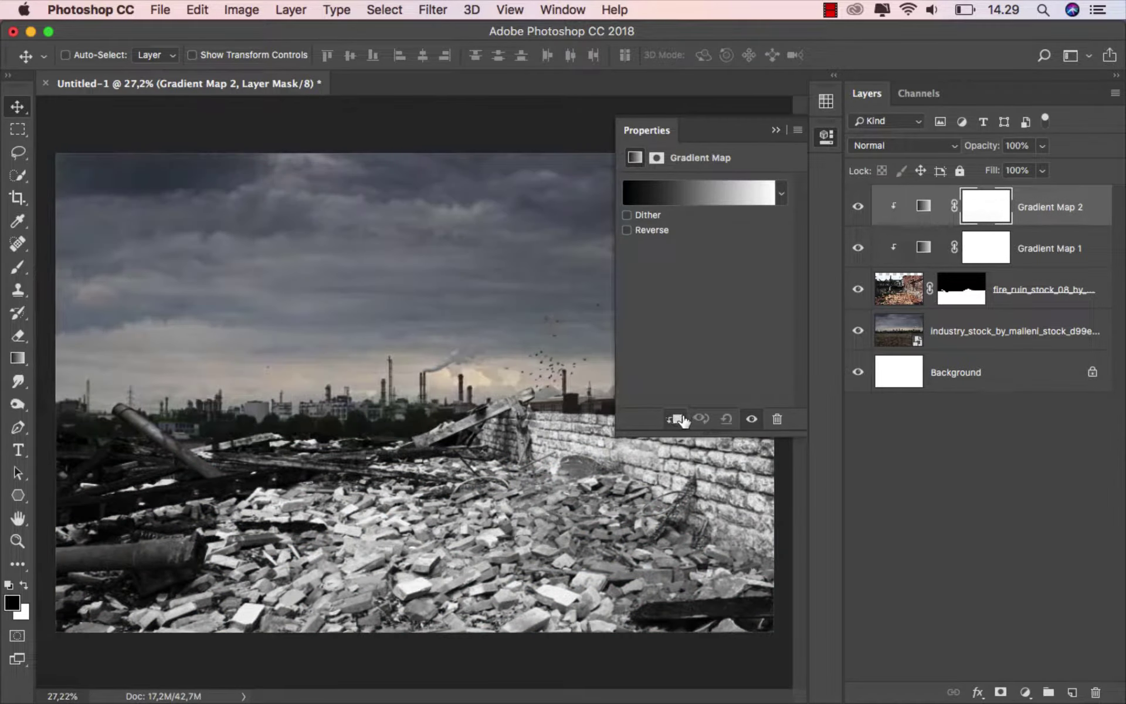
left_click(773, 130)
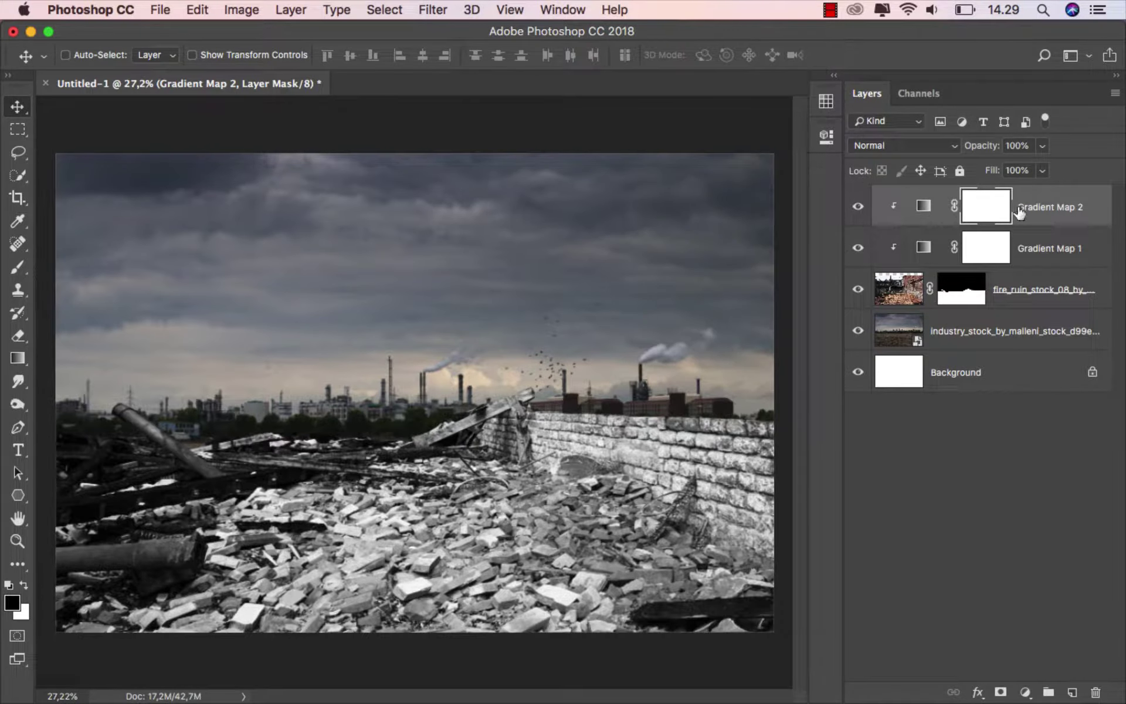
key("super+2")
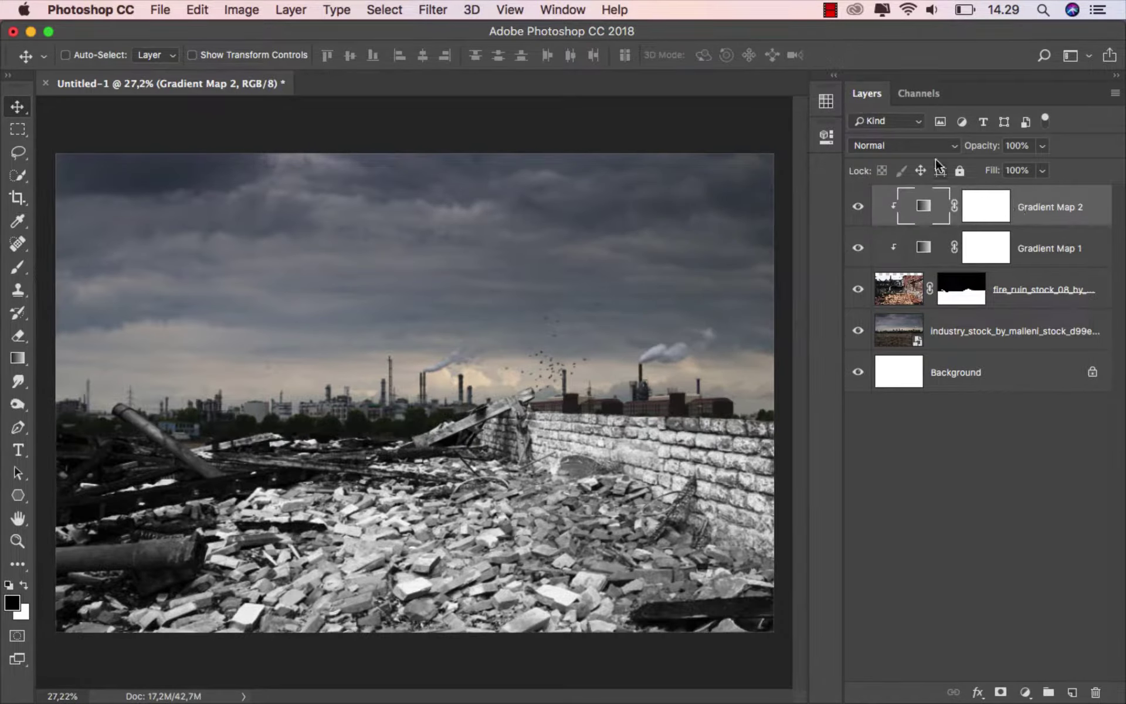
left_click(913, 146)
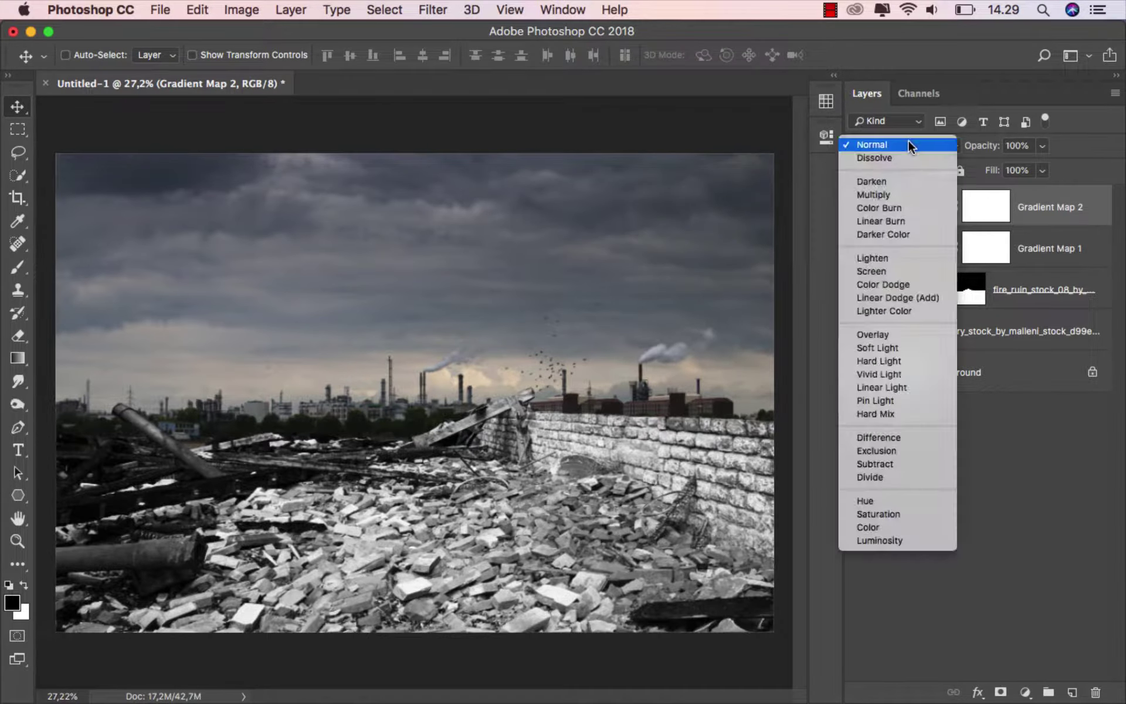
left_click(902, 334)
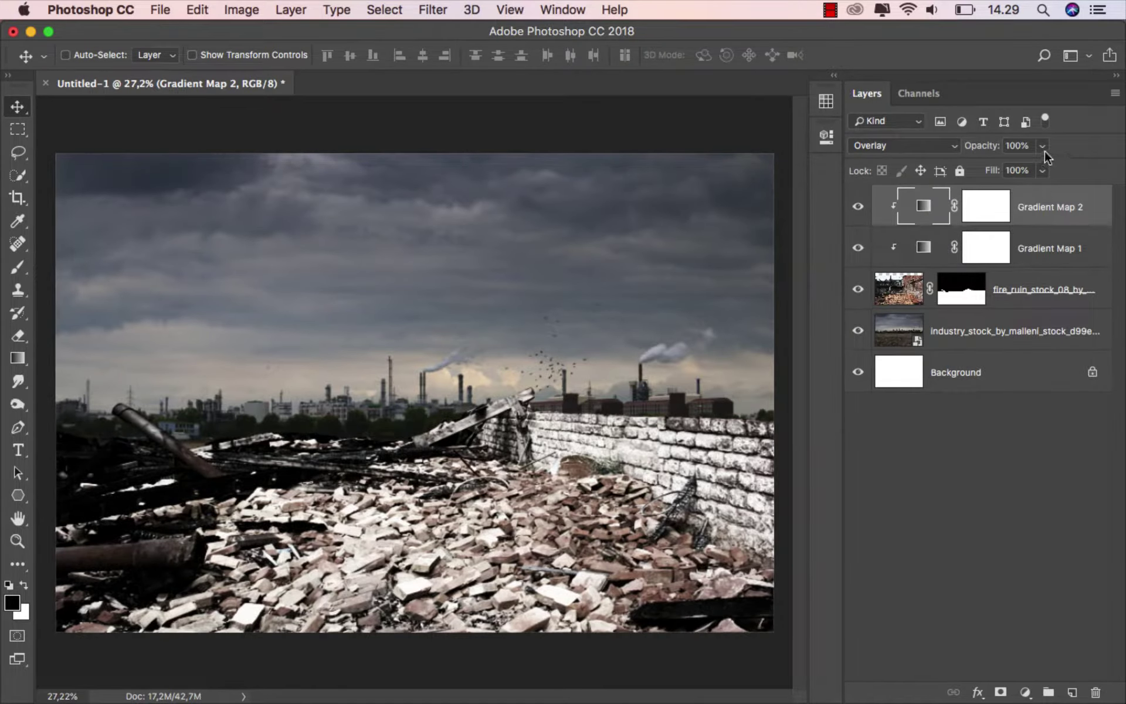
left_click(1043, 147)
left_click_drag(1033, 169, 983, 170)
left_click(1037, 223)
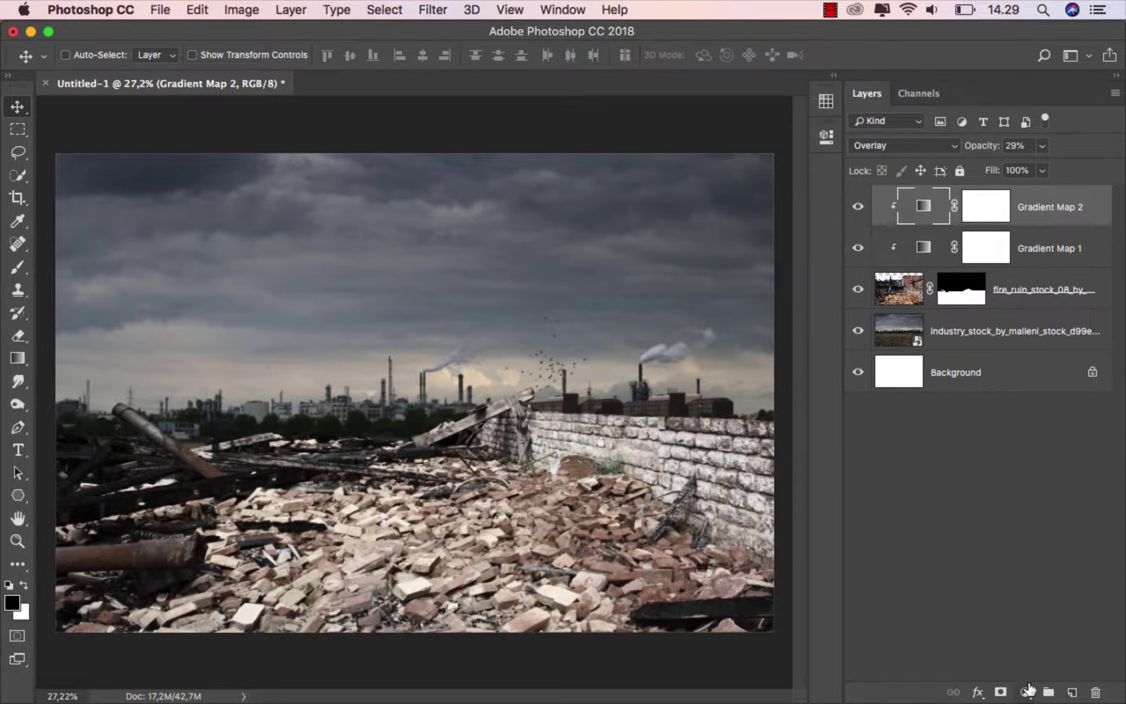
left_click(1027, 691)
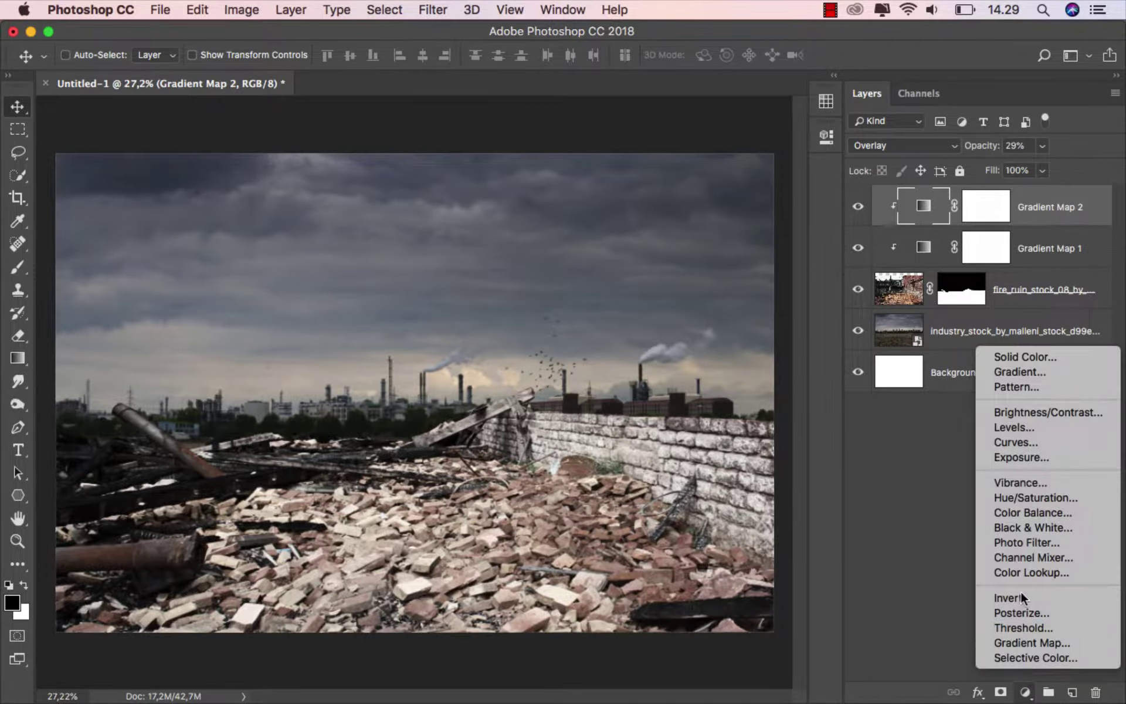
Darken the rubble with a clipped Brightness/Contrast at brightness −150 and compare before/after
left_click(1059, 414)
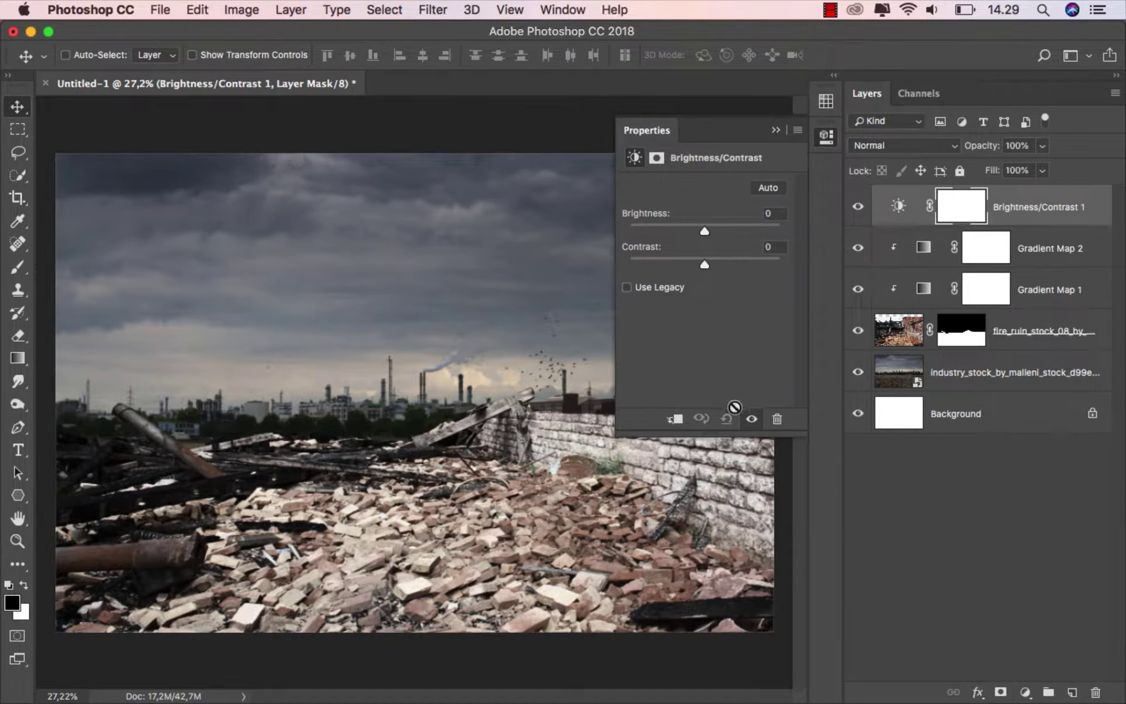
left_click(676, 419)
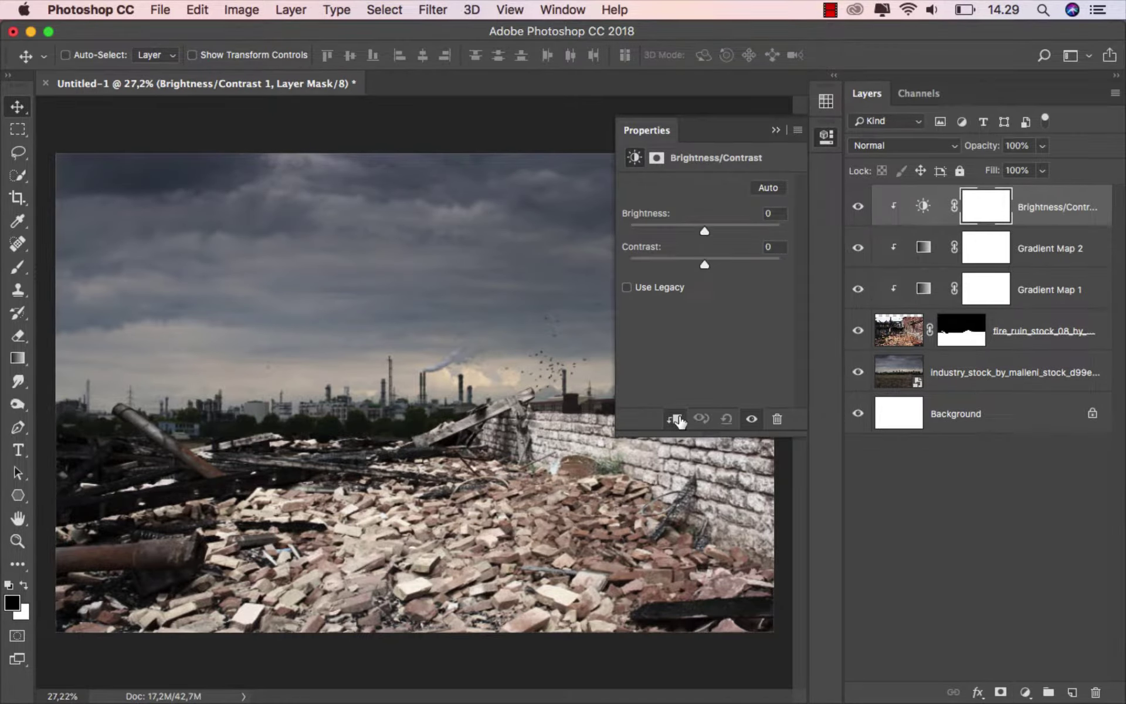
left_click_drag(703, 231, 624, 227)
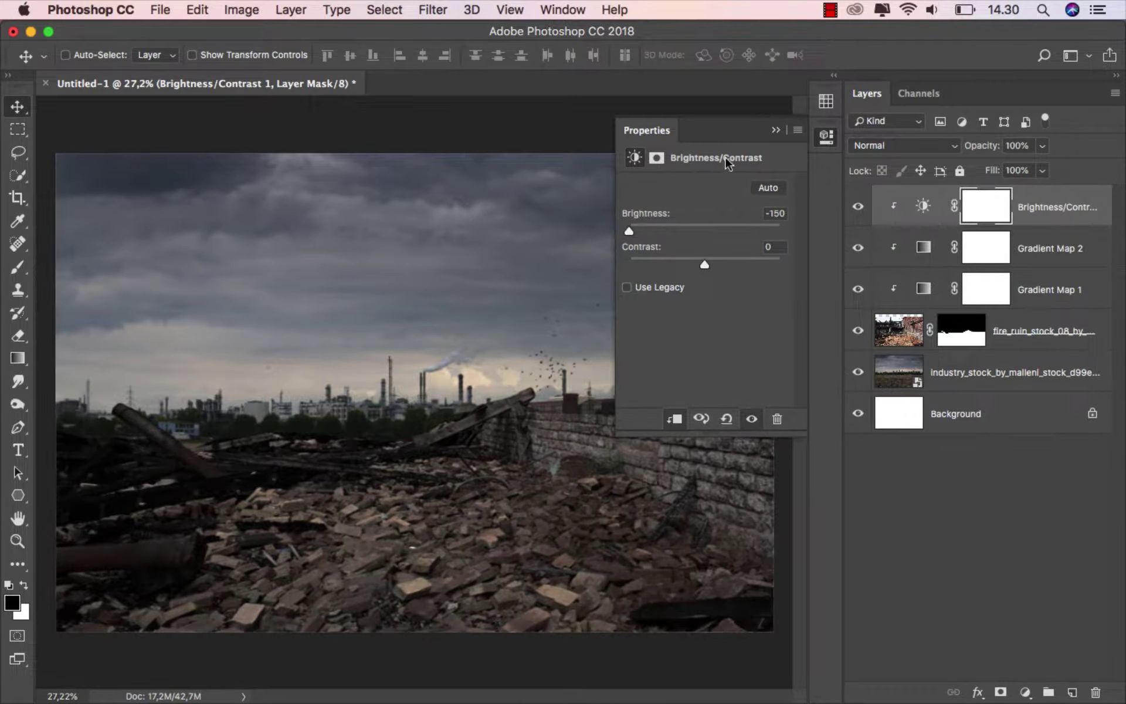
left_click(775, 130)
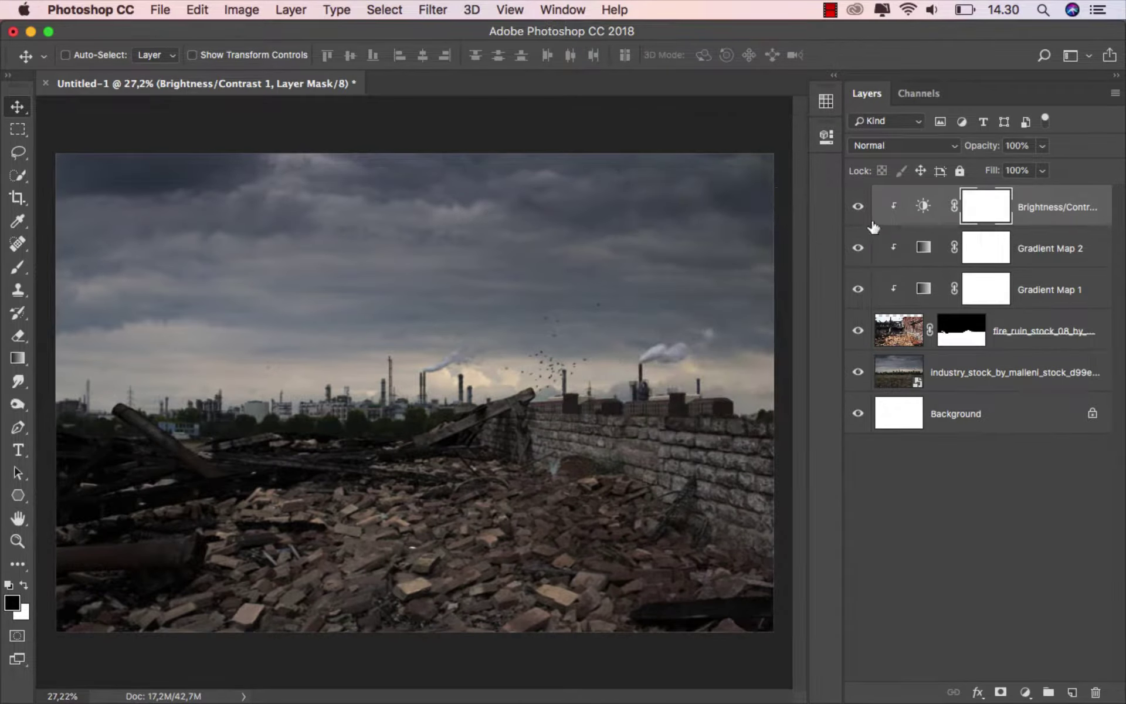
left_click(859, 209)
left_click(1028, 210)
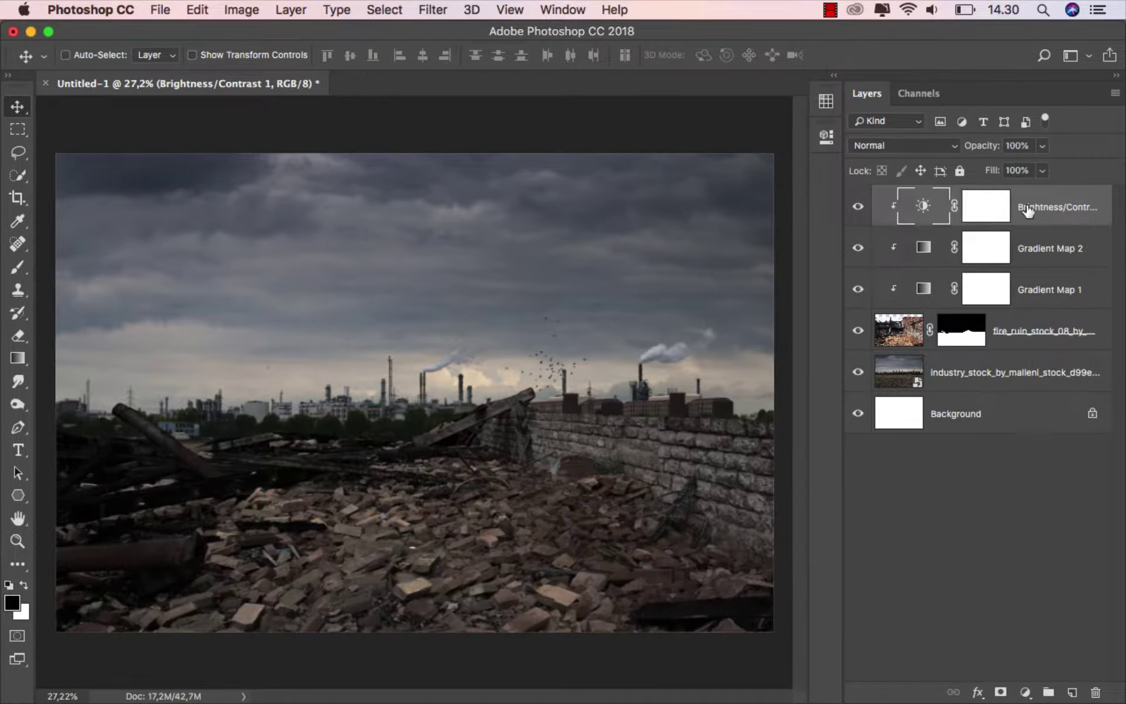
left_click(975, 373)
Add a new layer named light 1 with Color Dodge blending
left_click(1072, 690)
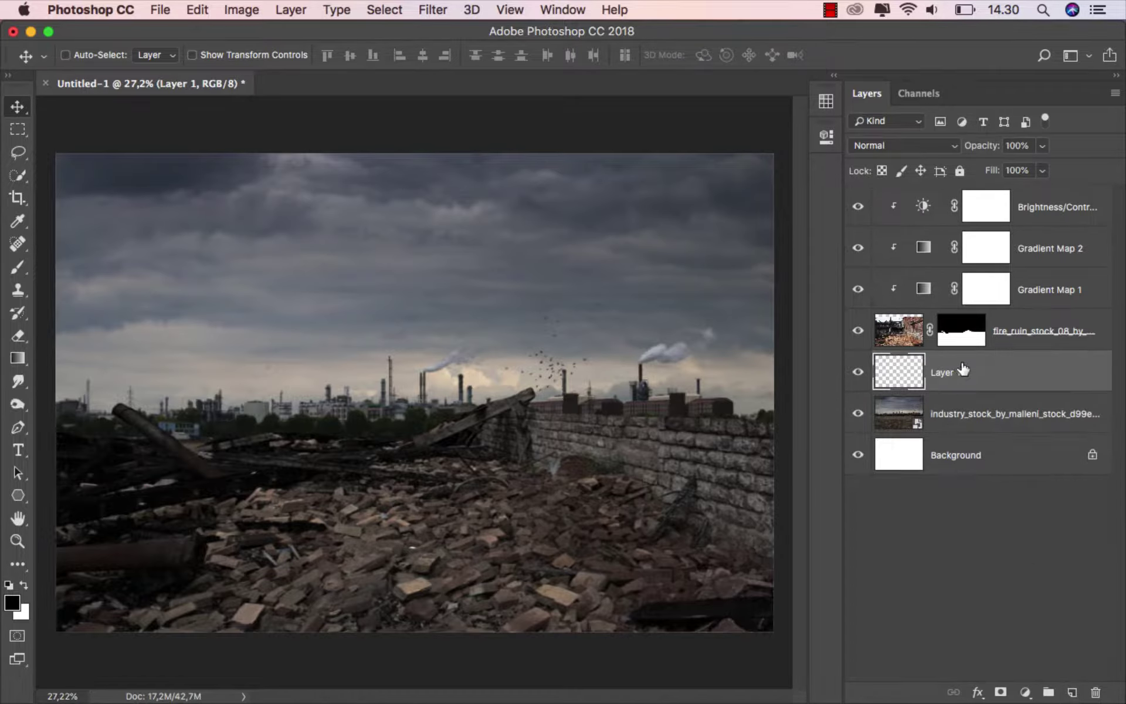
key("BackSpace")
type("1")
key("Return")
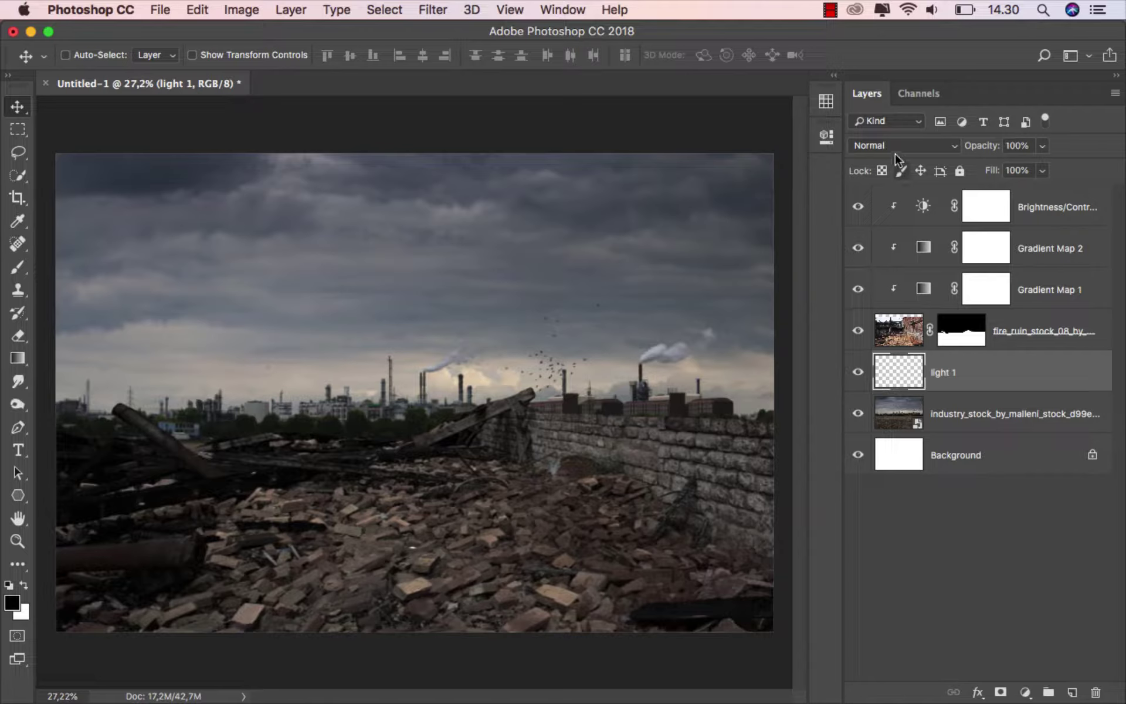
left_click(896, 151)
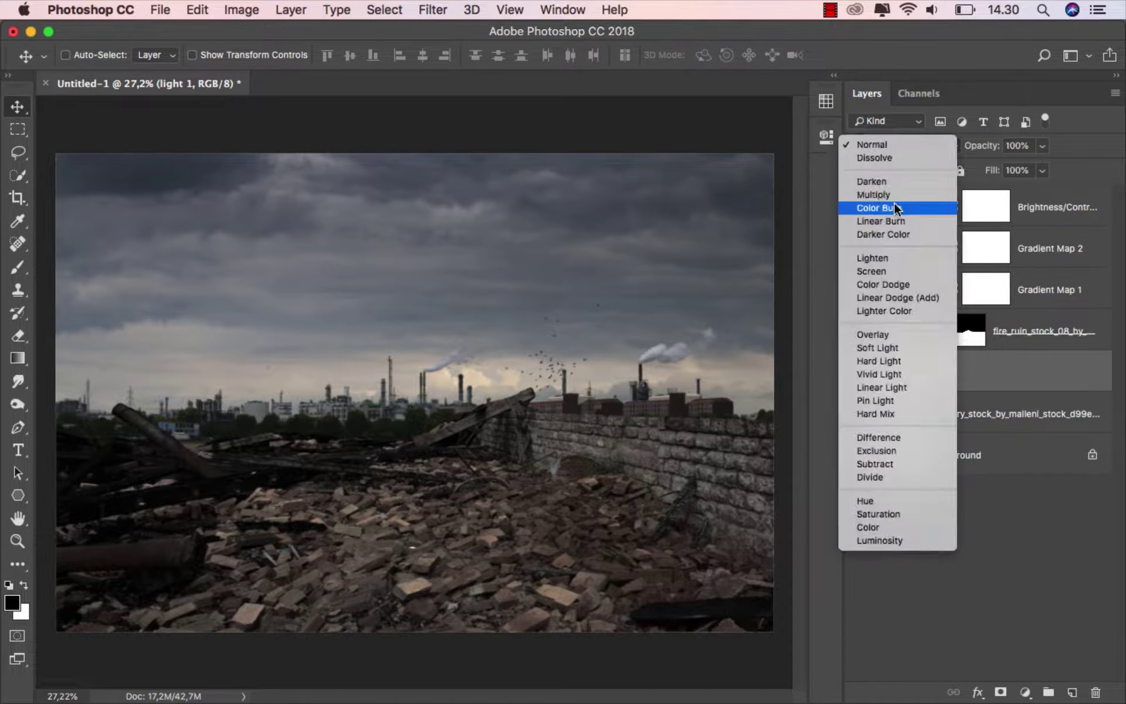
left_click(908, 284)
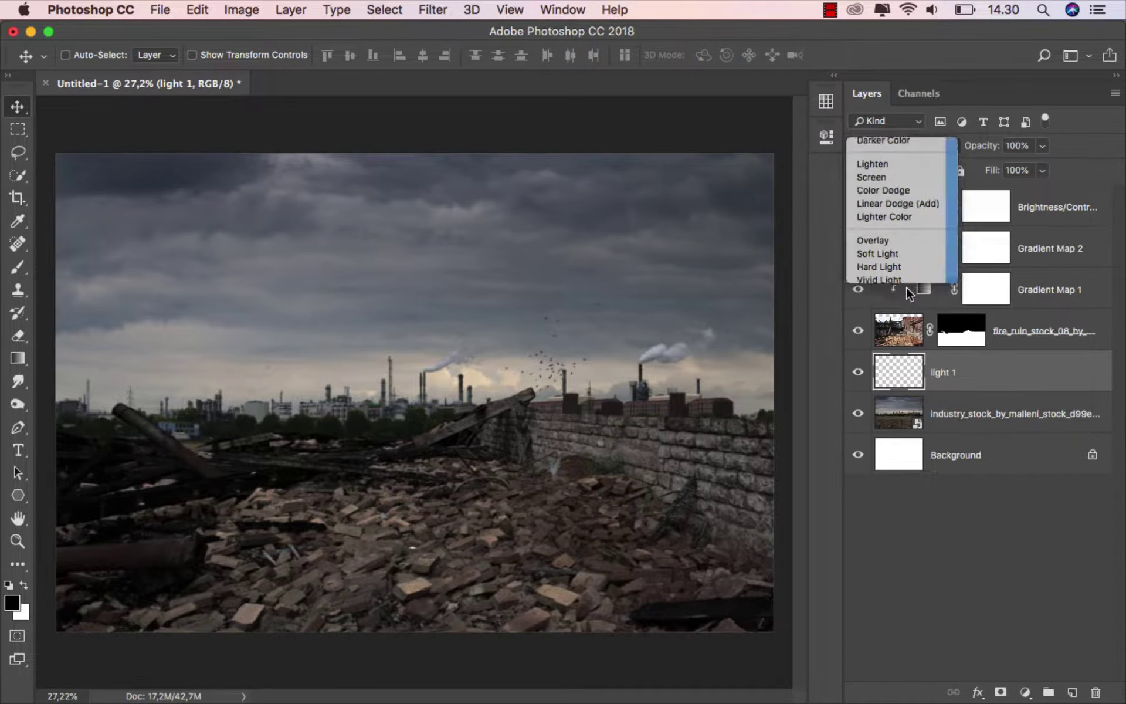
Prepare a large soft round brush with dark brown #813c13 as foreground
left_click(21, 270)
right_click(177, 264)
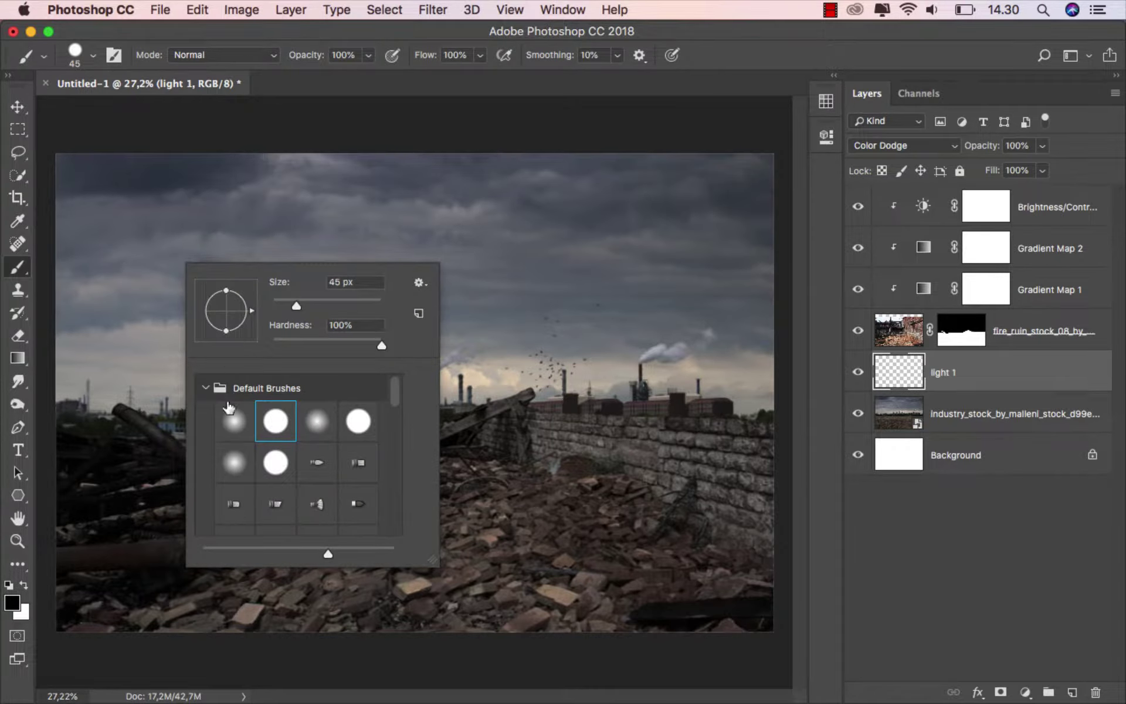
left_click(233, 420)
left_click_drag(329, 306, 378, 305)
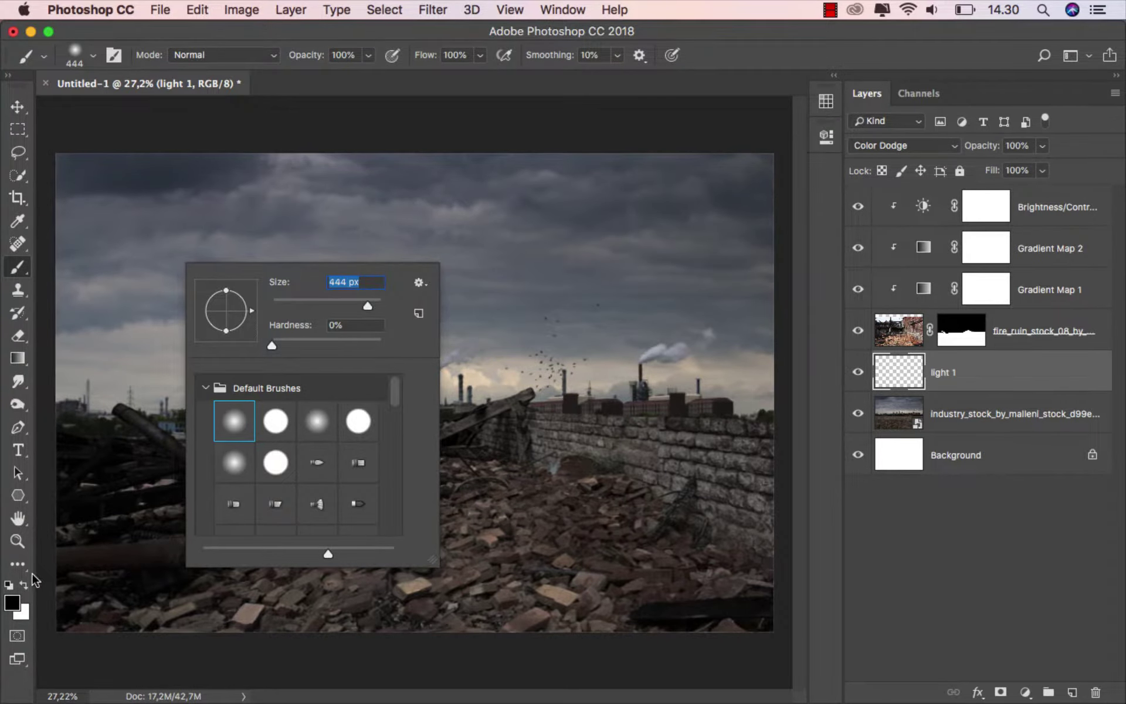
left_click(12, 603)
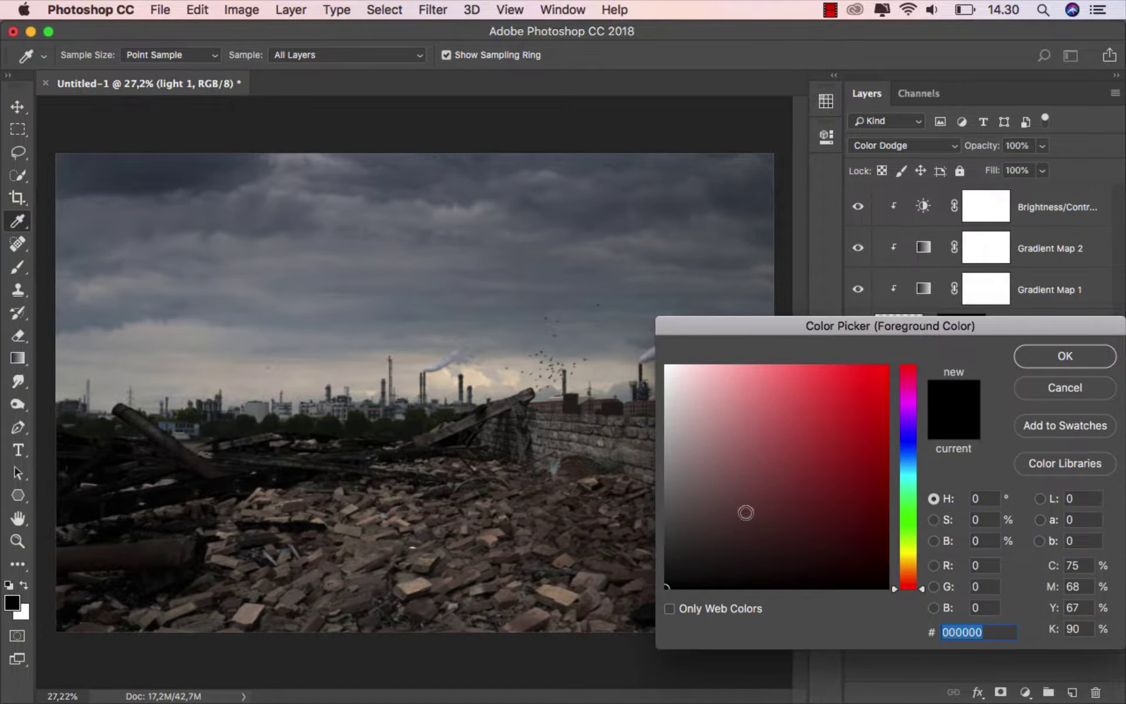
left_click(916, 576)
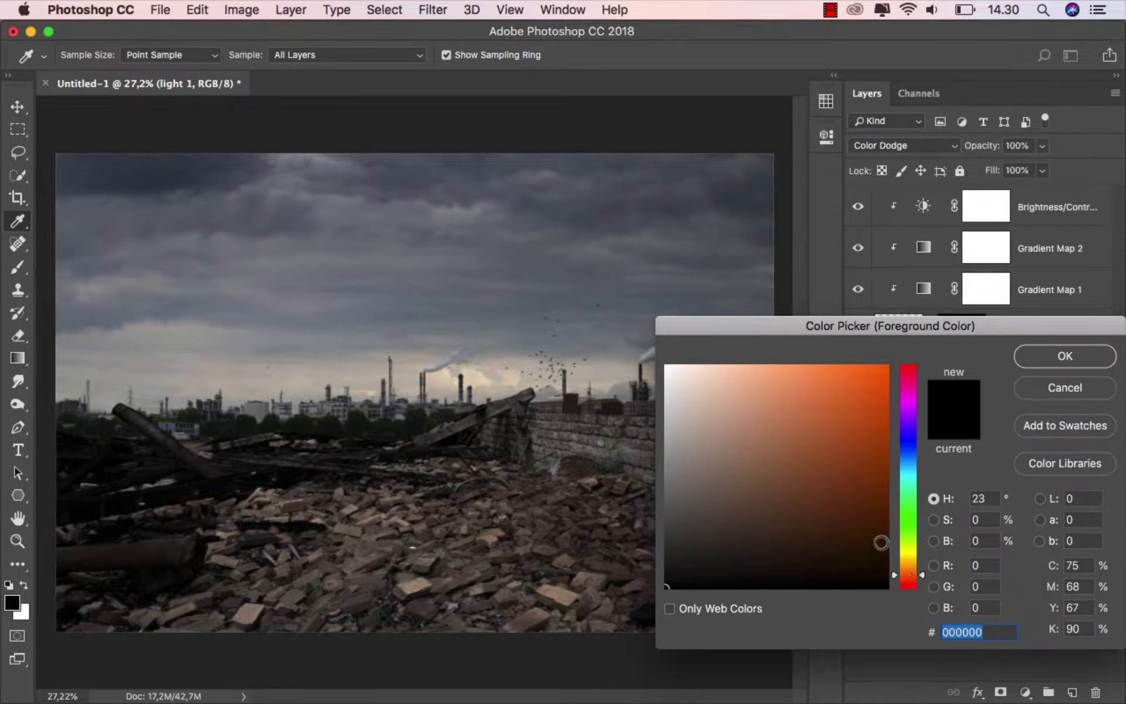
left_click_drag(859, 515, 856, 473)
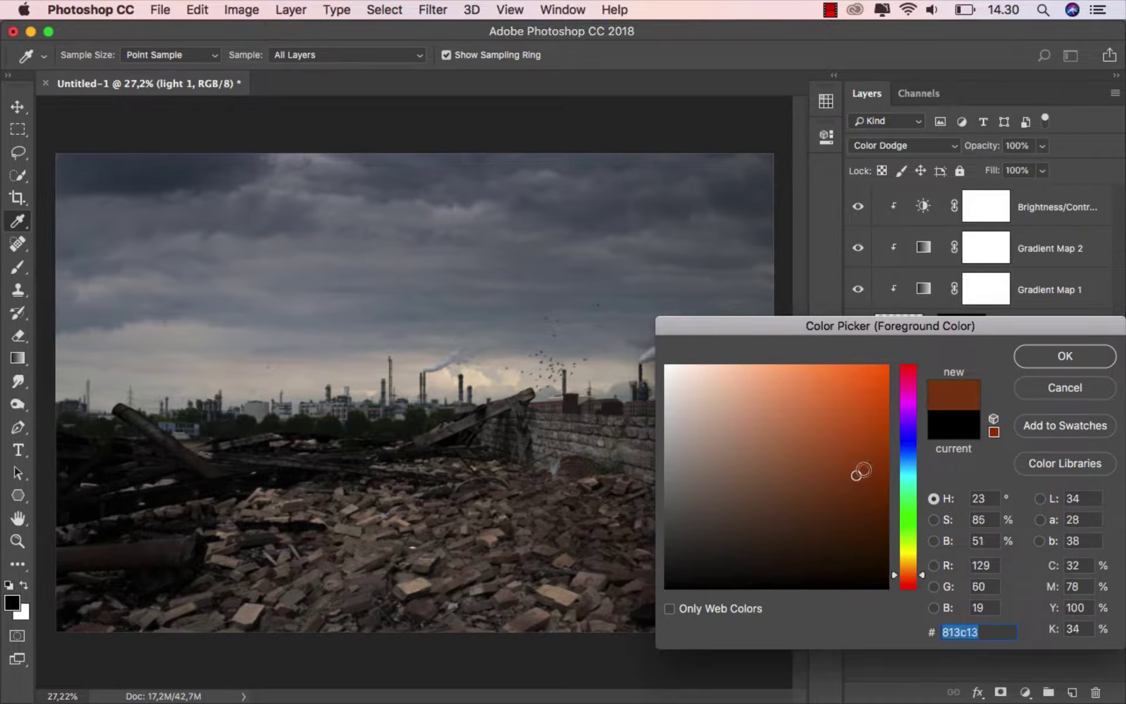
left_click(1034, 363)
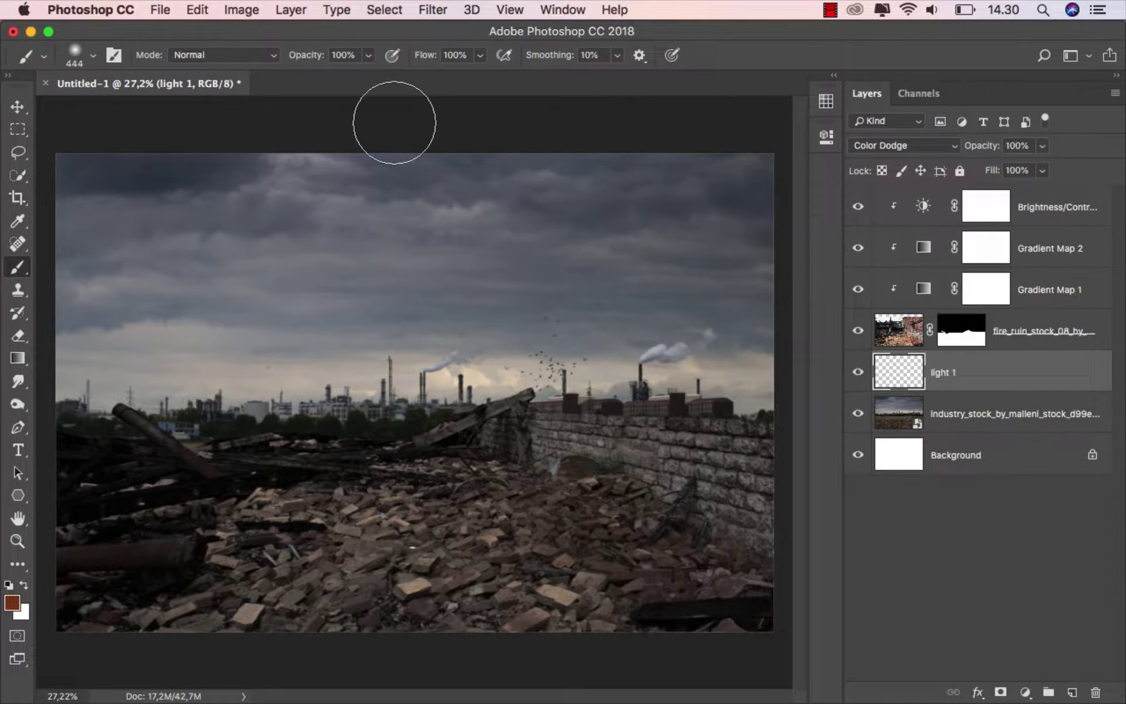
Paint a warm glow across the horizon on light 1 with a large 19% opacity brush, then compare it
left_click(368, 54)
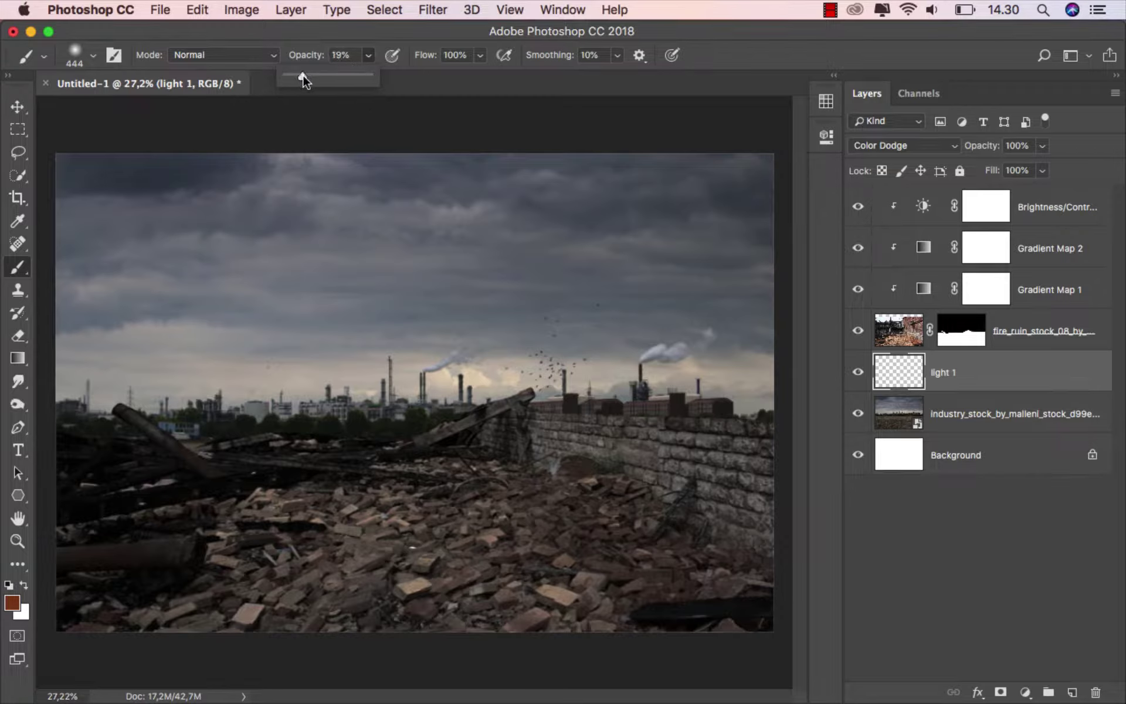
key("bracketright")
key("bracketright")
key("bracketright")
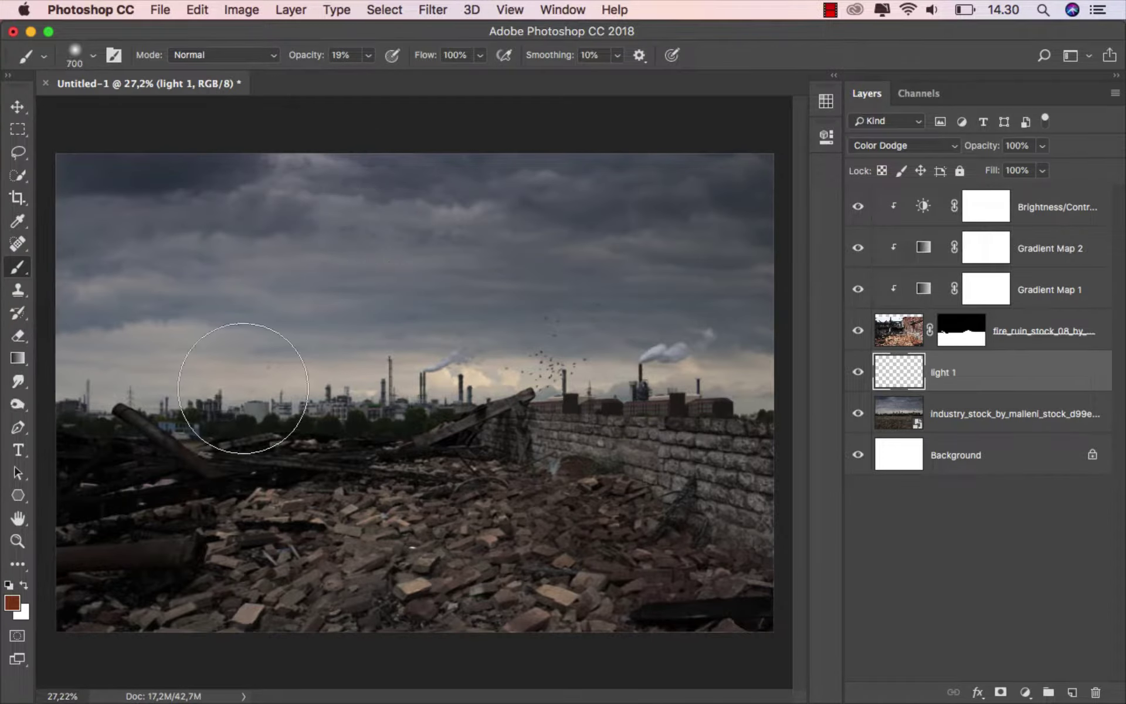
key("bracketright")
mouse_move(122, 435)
left_mouse_down()
mouse_move(690, 469)
mouse_move(128, 443)
mouse_move(643, 382)
mouse_move(151, 402)
mouse_move(626, 390)
mouse_move(249, 427)
mouse_move(566, 317)
mouse_move(281, 412)
mouse_move(442, 386)
mouse_move(628, 415)
mouse_move(252, 296)
mouse_move(528, 356)
mouse_move(423, 352)
mouse_move(476, 388)
left_mouse_up()
key("bracketright")
key("bracketright")
key("bracketright")
key("bracketright")
key("bracketleft")
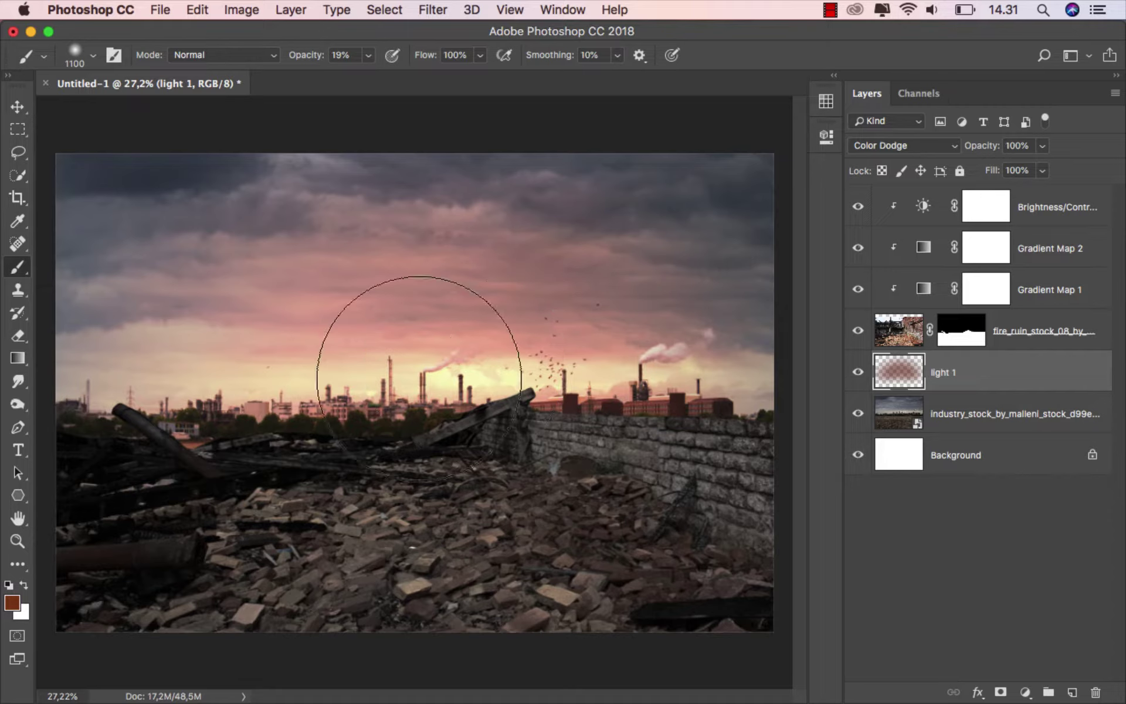
mouse_move(250, 351)
left_mouse_down()
mouse_move(301, 319)
mouse_move(381, 315)
mouse_move(515, 340)
mouse_move(324, 360)
mouse_move(320, 314)
mouse_move(394, 328)
mouse_move(417, 373)
mouse_move(510, 327)
mouse_move(284, 352)
mouse_move(242, 415)
mouse_move(371, 352)
mouse_move(516, 403)
mouse_move(473, 372)
mouse_move(601, 385)
mouse_move(361, 352)
mouse_move(289, 365)
mouse_move(351, 389)
mouse_move(516, 389)
left_mouse_up()
left_click(858, 374)
left_click(858, 373)
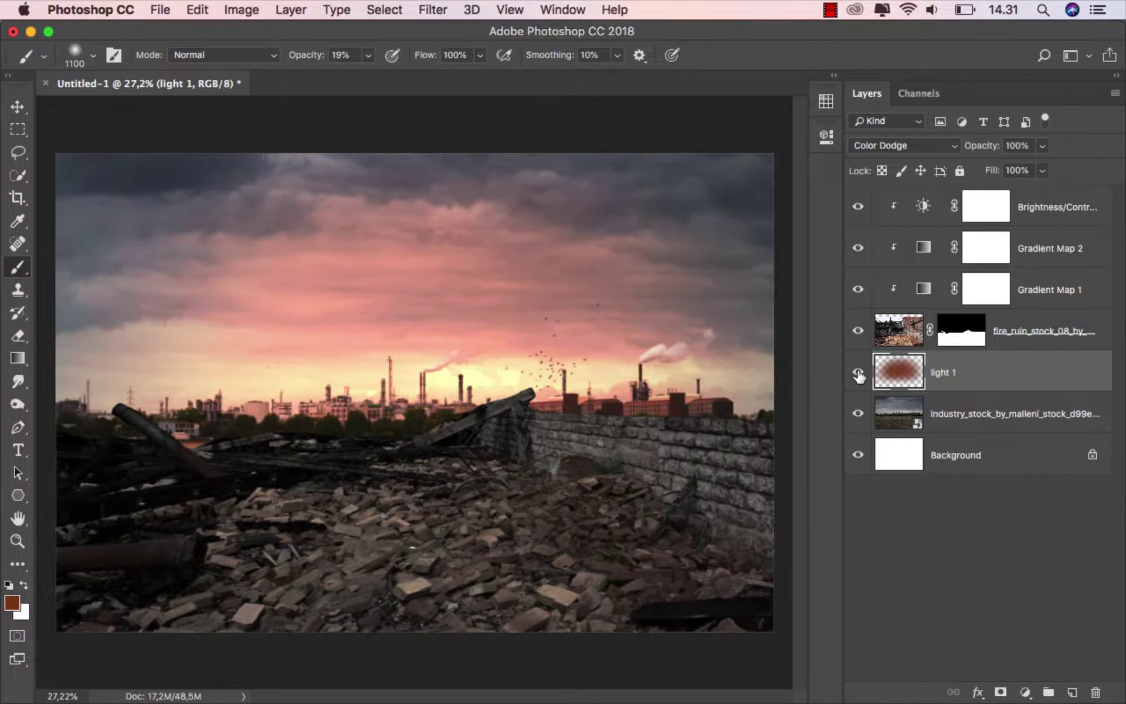
left_click(16, 111)
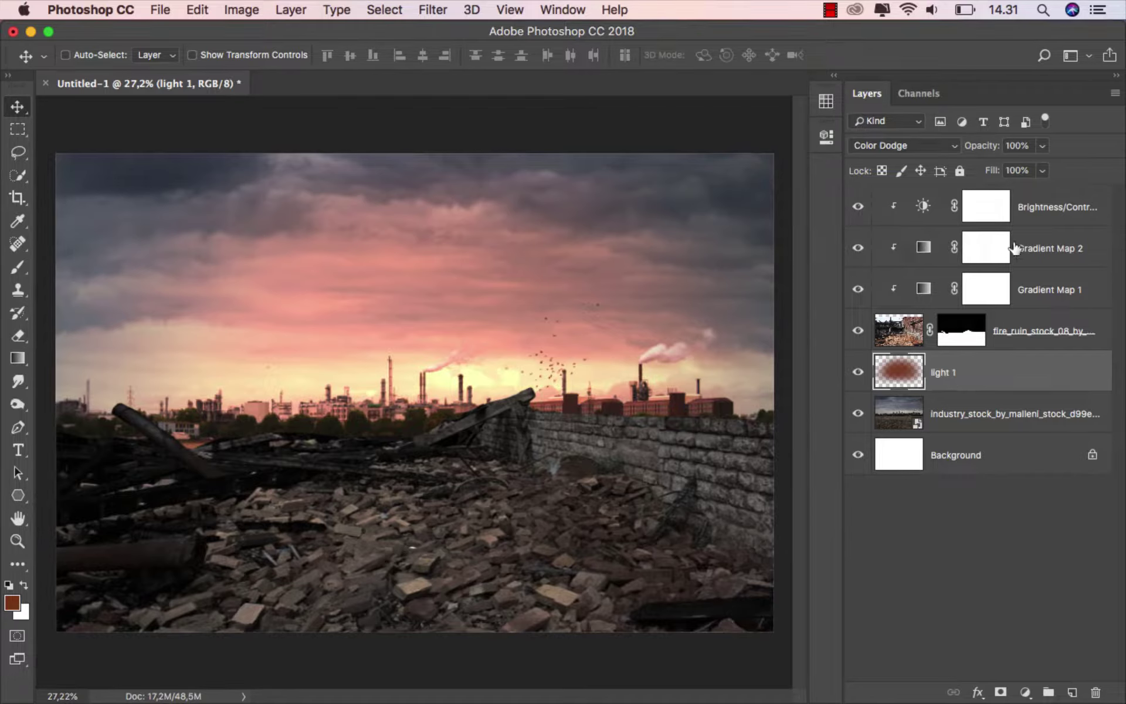
Add a new layer named 'light 2' above Brightness/Contrast, set to Color Dodge blending
left_click(1042, 227)
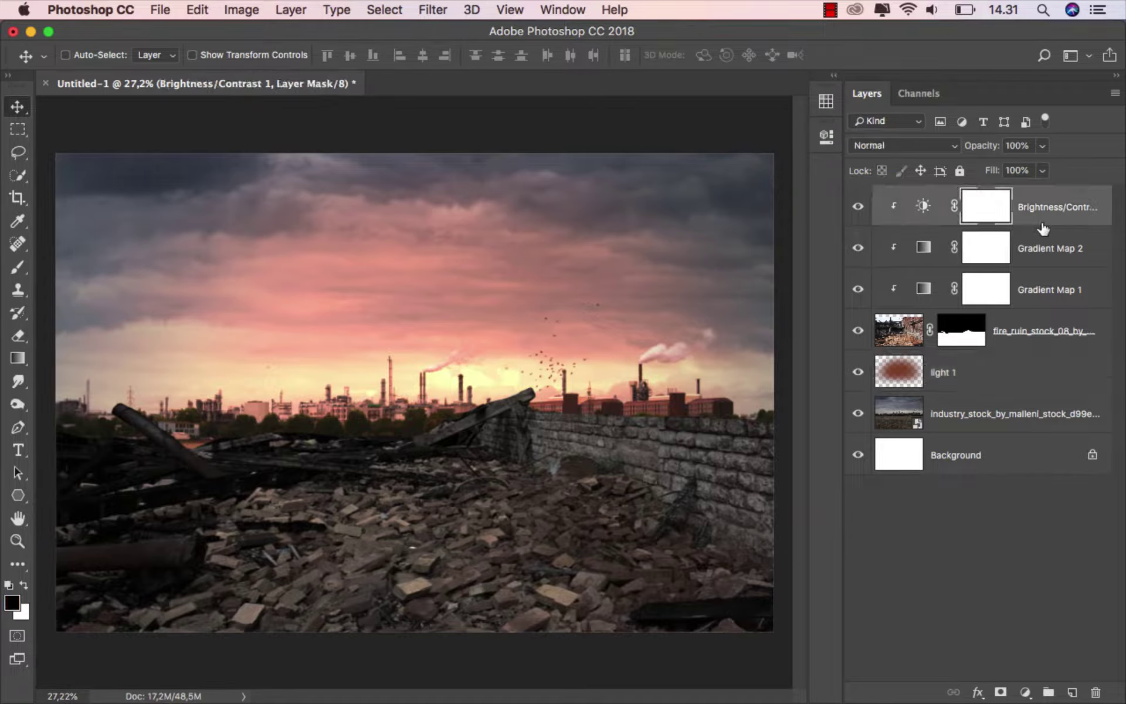
left_click(1076, 693)
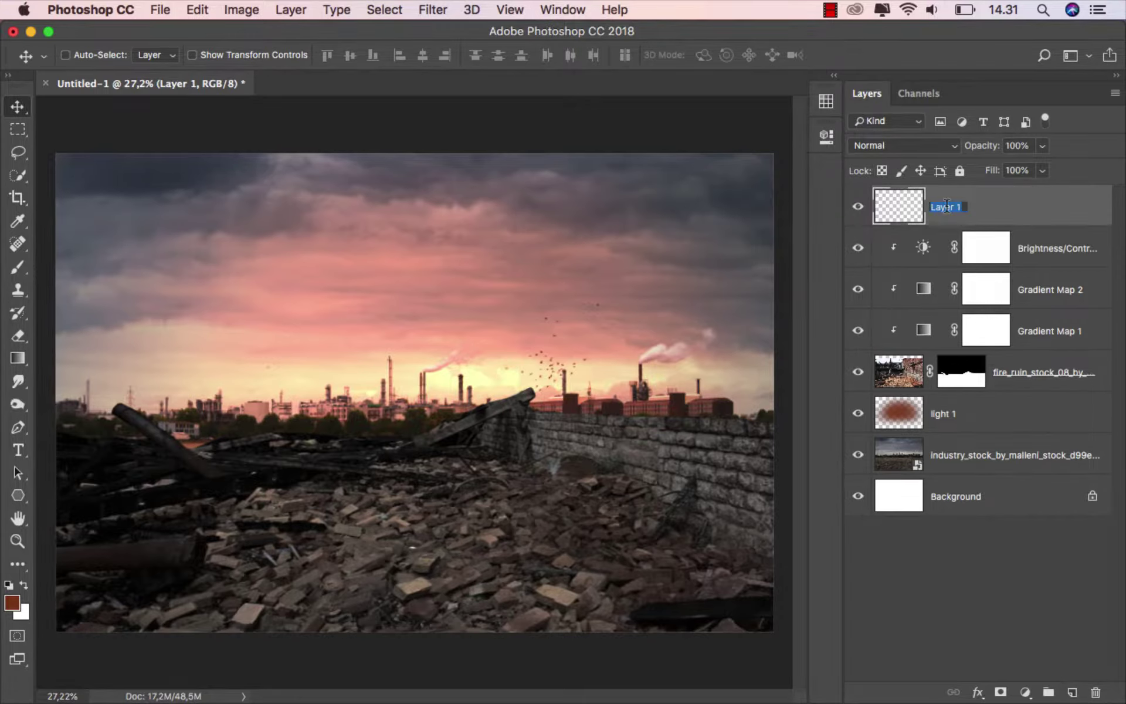
type("light 2")
key("Return")
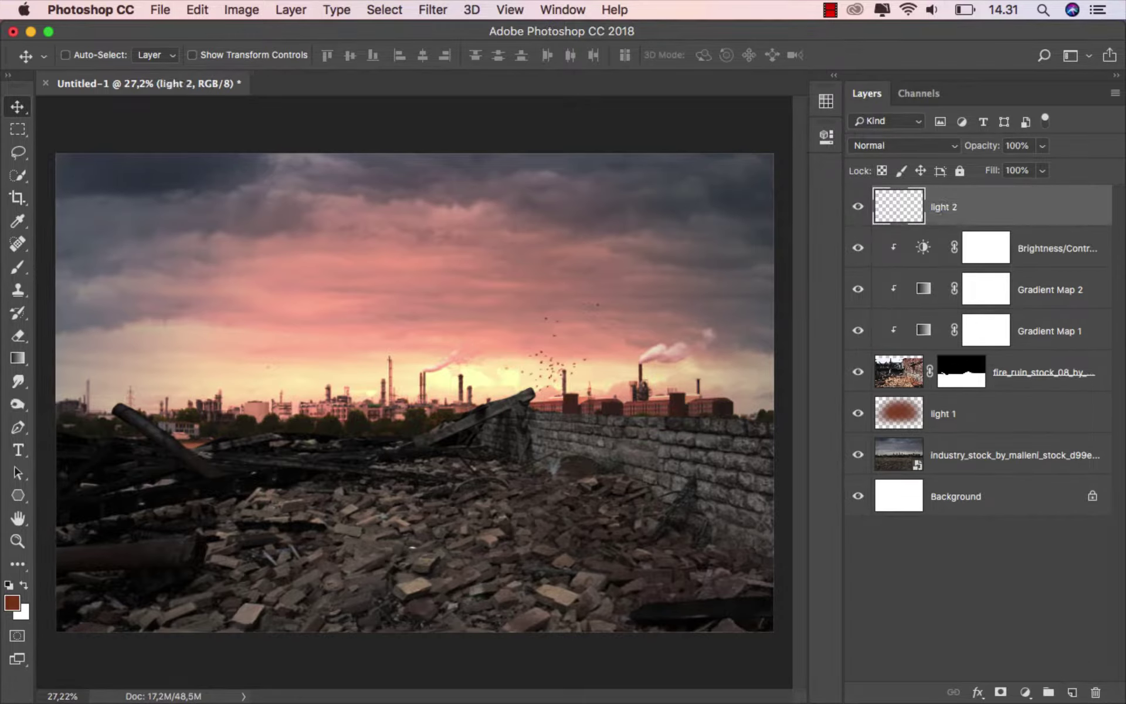
left_click(914, 148)
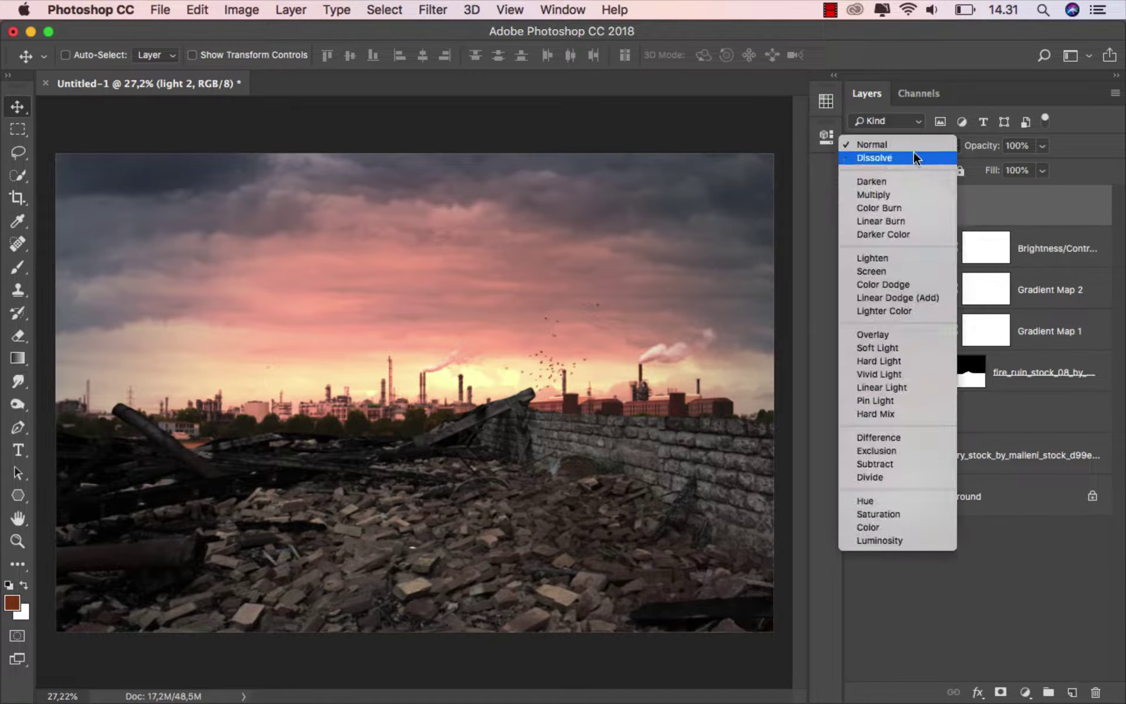
left_click(906, 283)
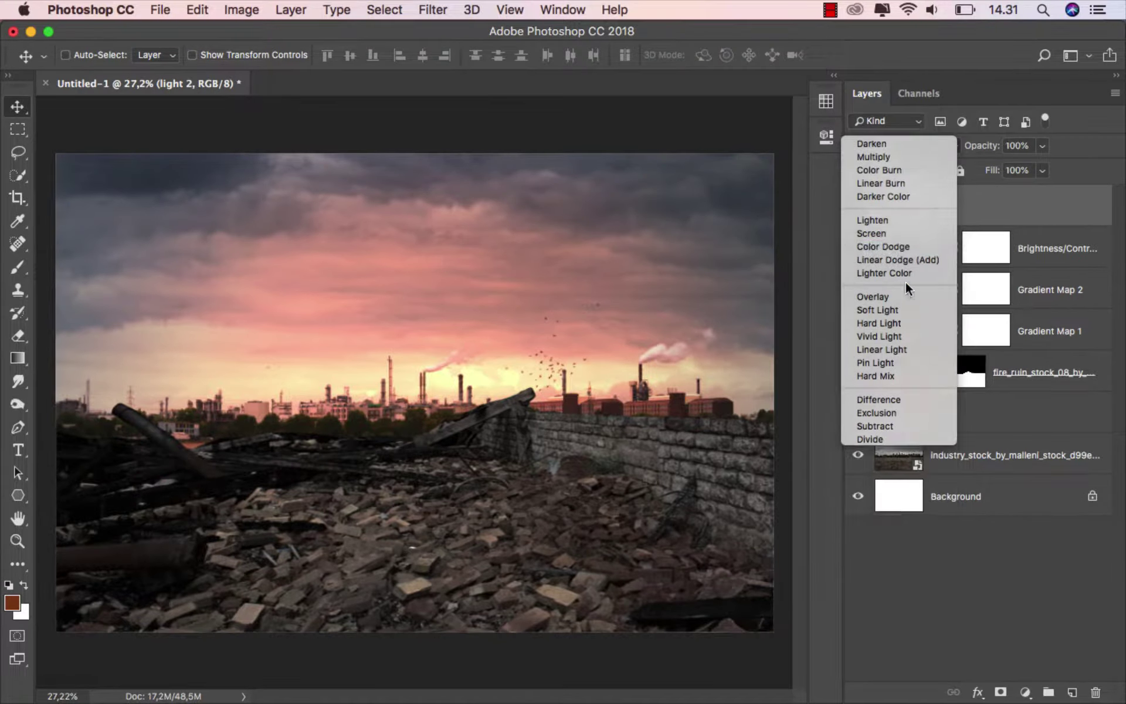
Brush warm light over the skyline and rubble on light 2, compare it, and add an empty layer
left_click(17, 267)
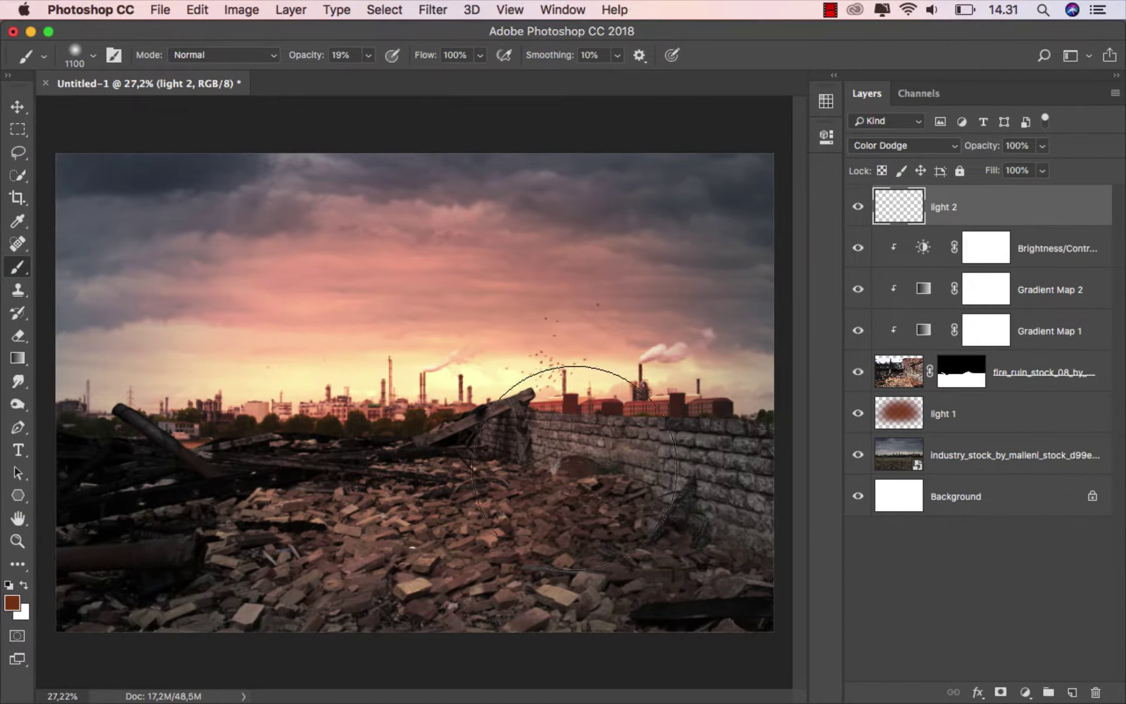
mouse_move(297, 440)
left_mouse_down()
mouse_move(521, 403)
mouse_move(448, 414)
mouse_move(375, 402)
mouse_move(373, 381)
left_mouse_up()
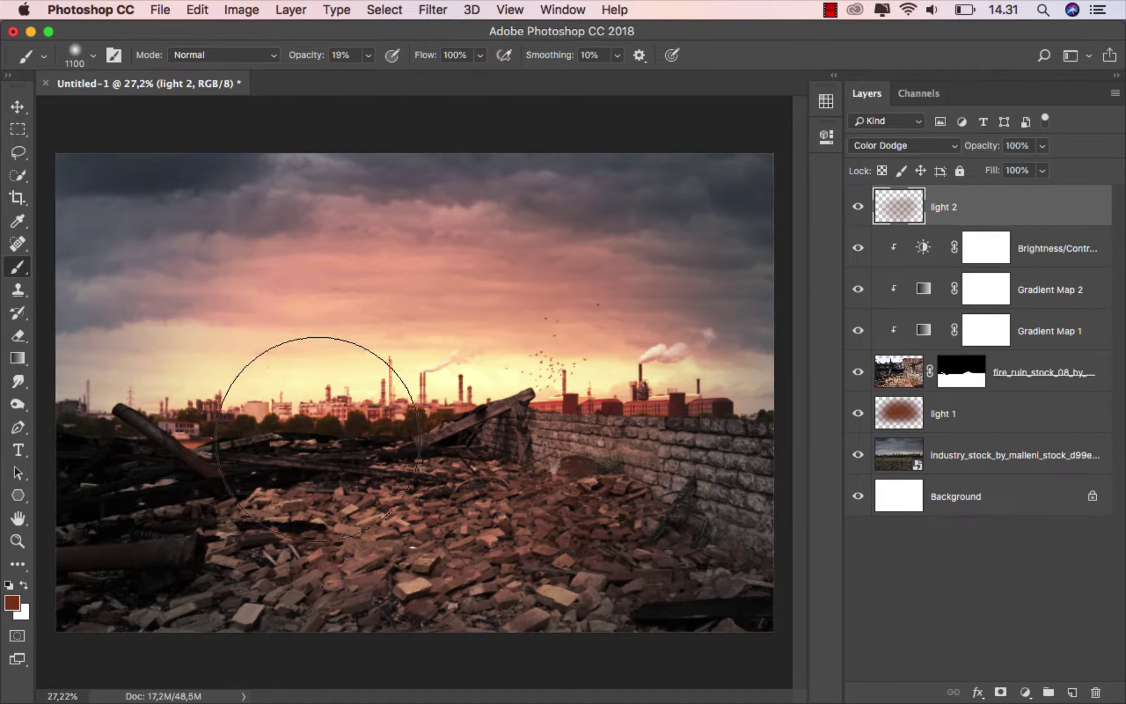
mouse_move(428, 385)
left_mouse_down()
mouse_move(347, 380)
mouse_move(466, 417)
mouse_move(367, 455)
mouse_move(420, 482)
left_mouse_up()
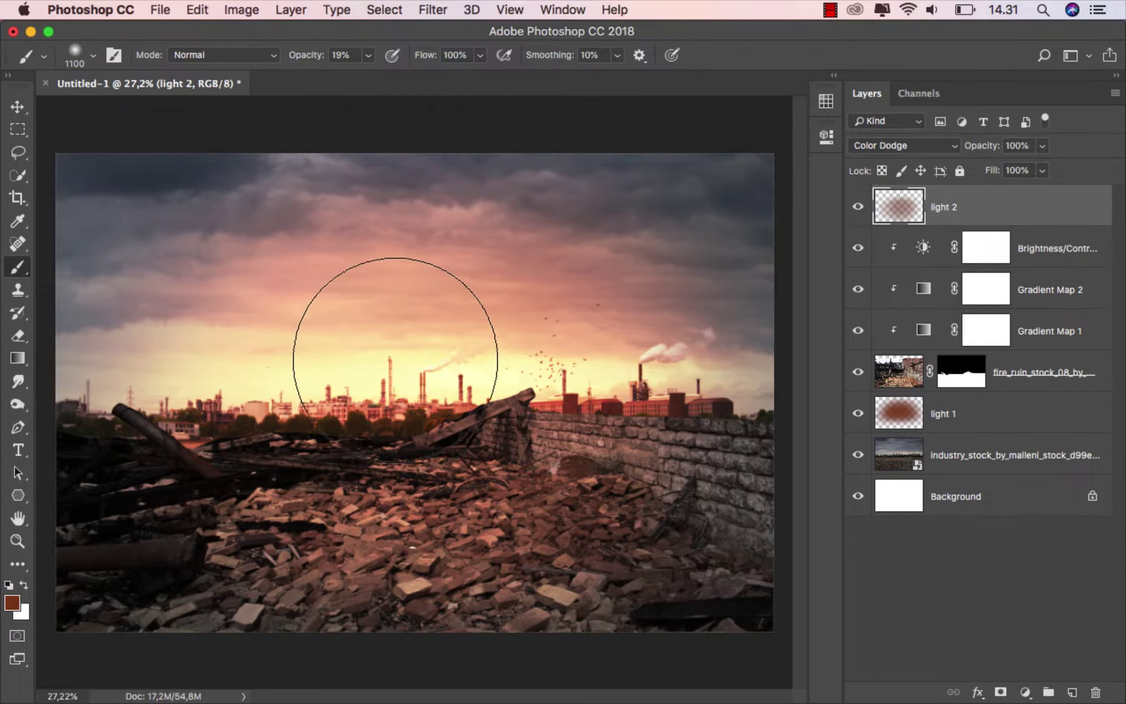
mouse_move(420, 303)
left_mouse_down()
mouse_move(327, 352)
mouse_move(428, 403)
mouse_move(429, 298)
left_mouse_up()
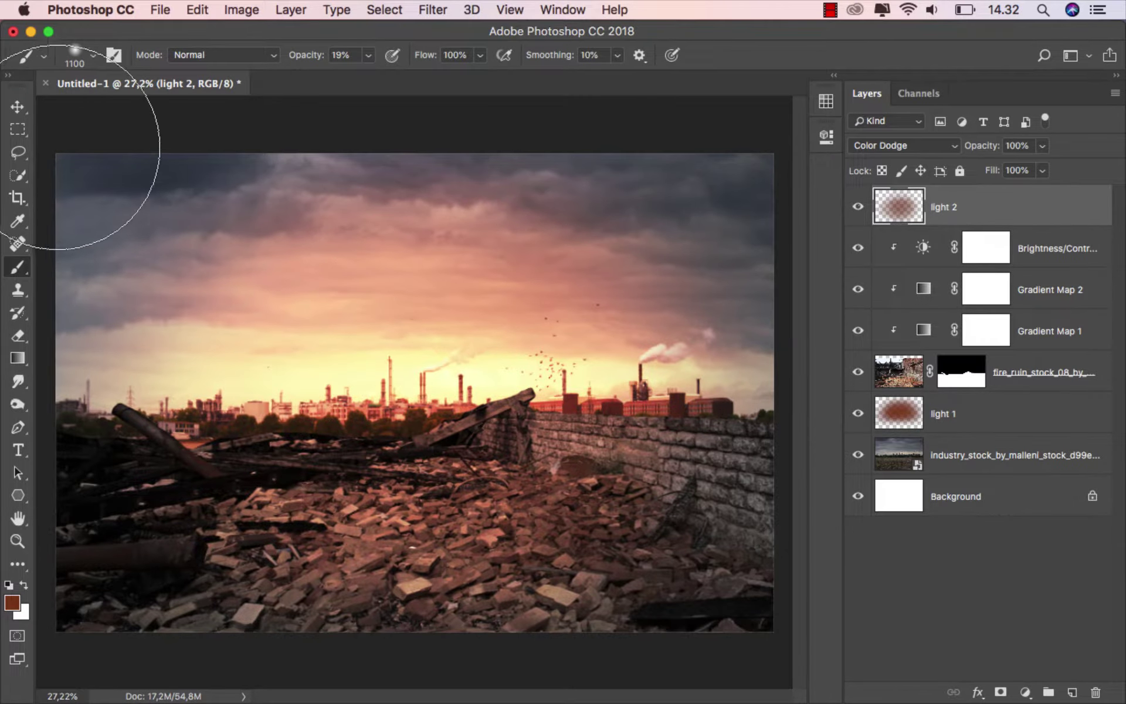
left_click(18, 111)
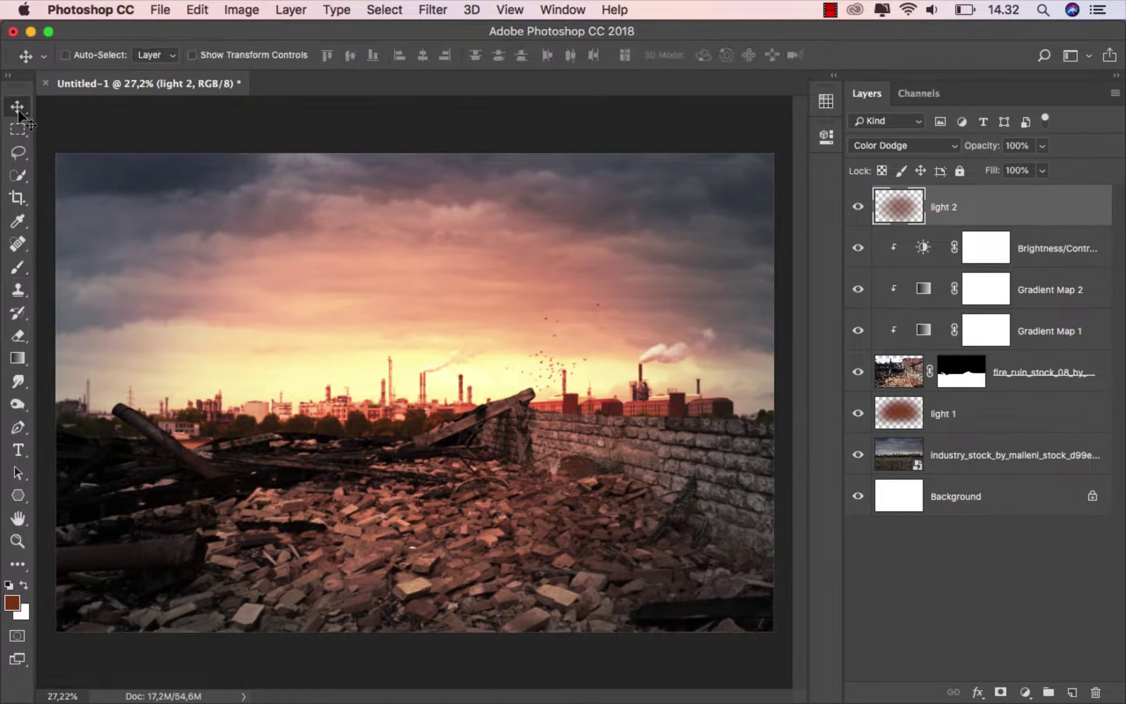
left_click(855, 206)
left_click(1071, 693)
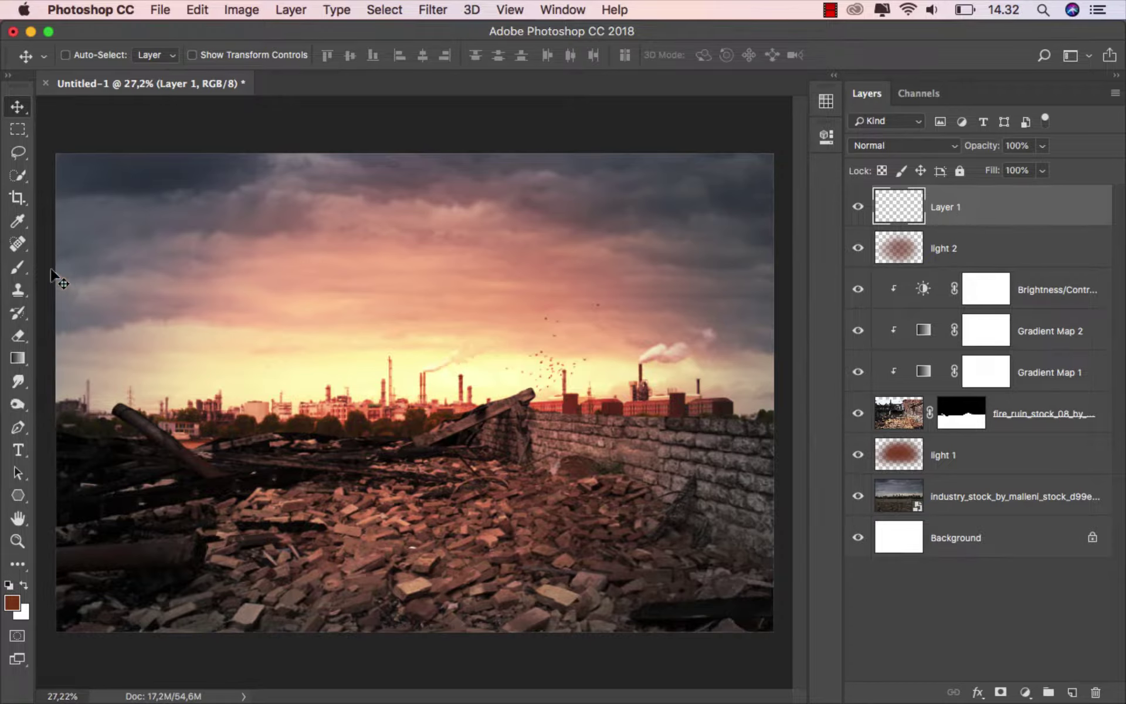
Choose the Brush tool with a light peach (f2af8b) foreground colour
left_click(17, 267)
left_click(70, 261)
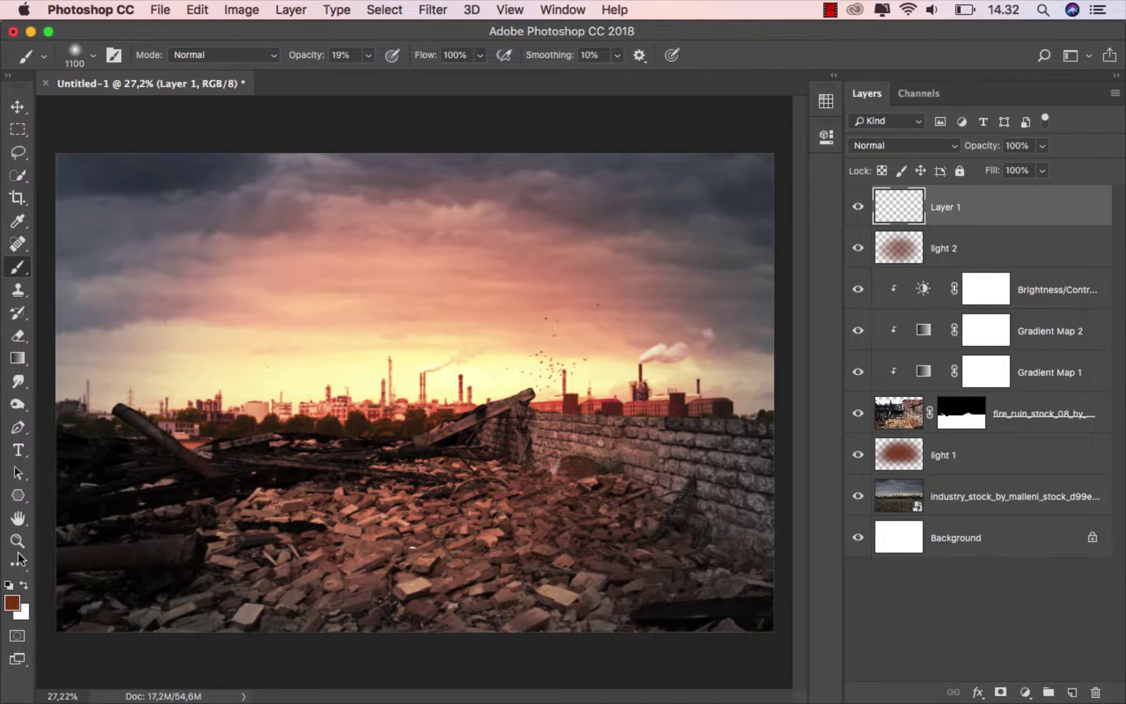
left_click(12, 603)
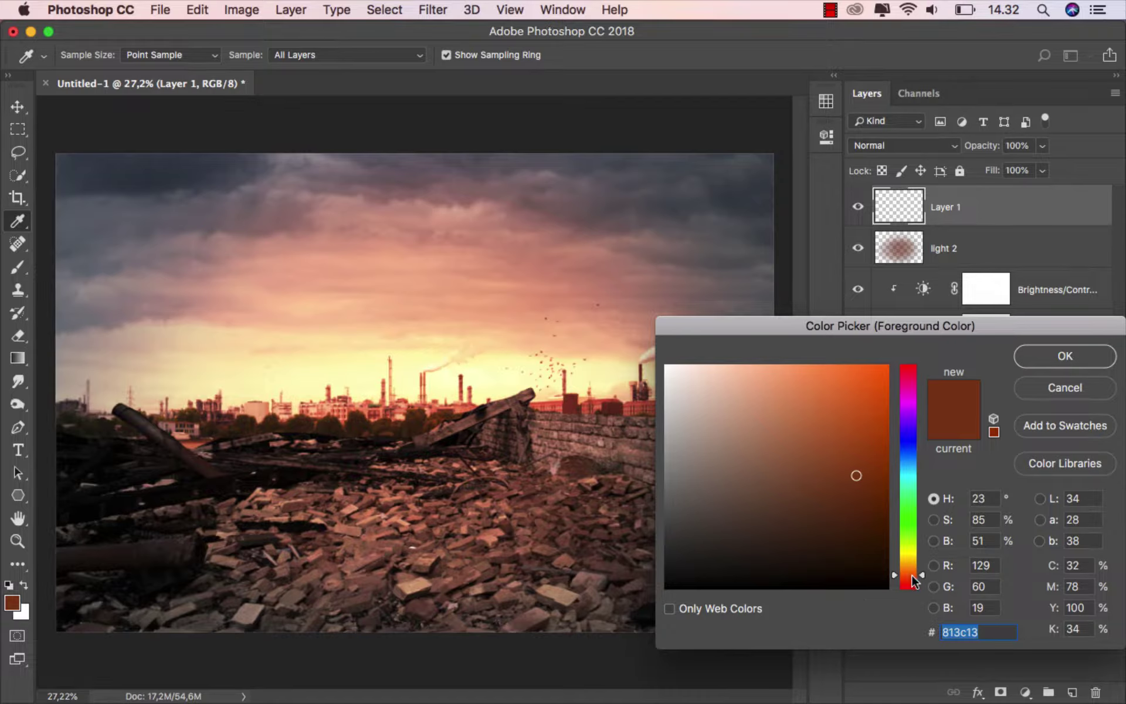
left_click_drag(913, 580, 918, 580)
left_click_drag(857, 475, 761, 375)
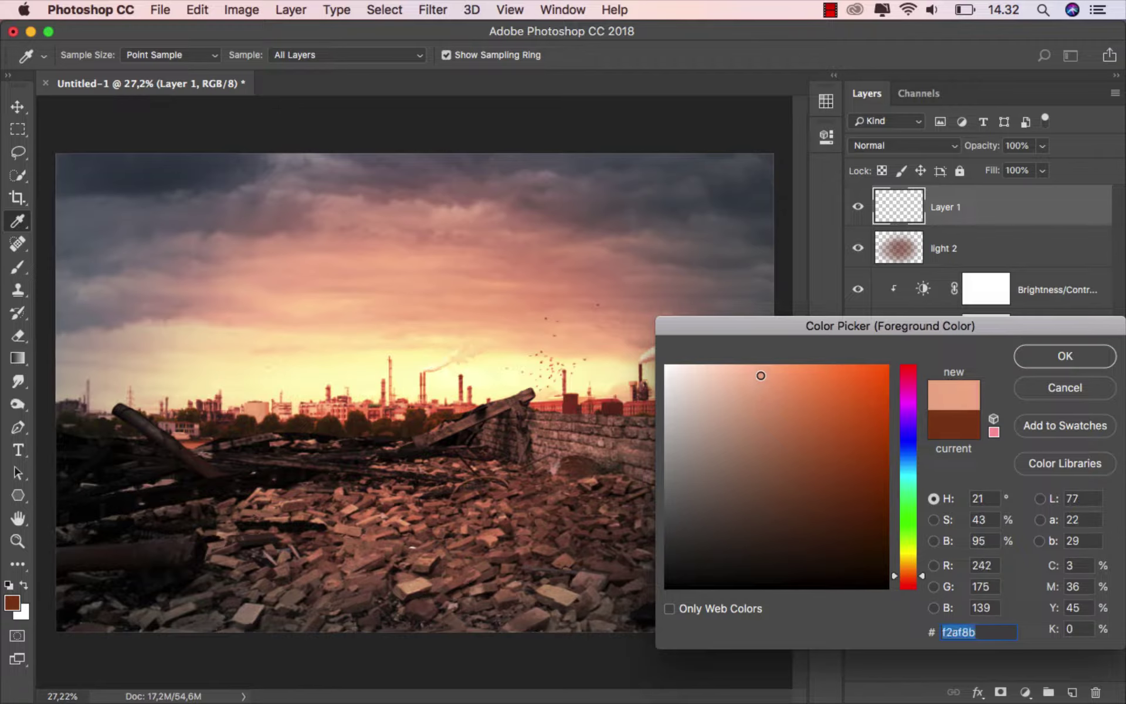
left_click(1043, 349)
key("b")
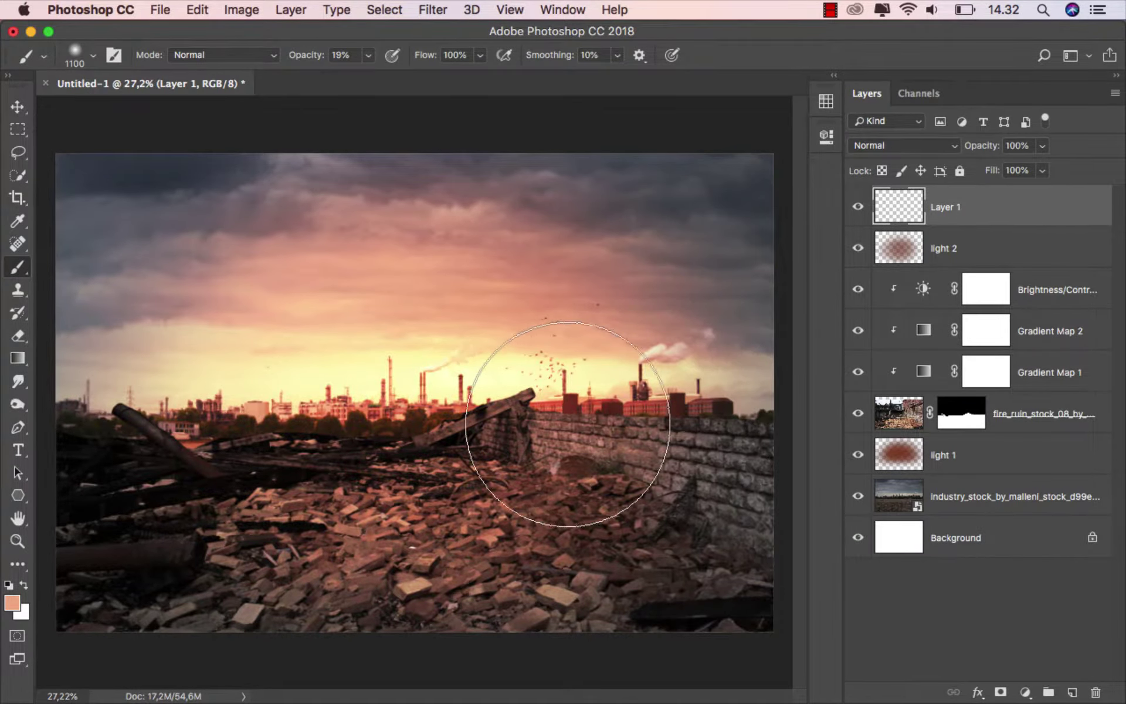
Paint faint low-opacity peach light over the sunset on Layer 1 with a 1200–1300 px brush
left_click(368, 57)
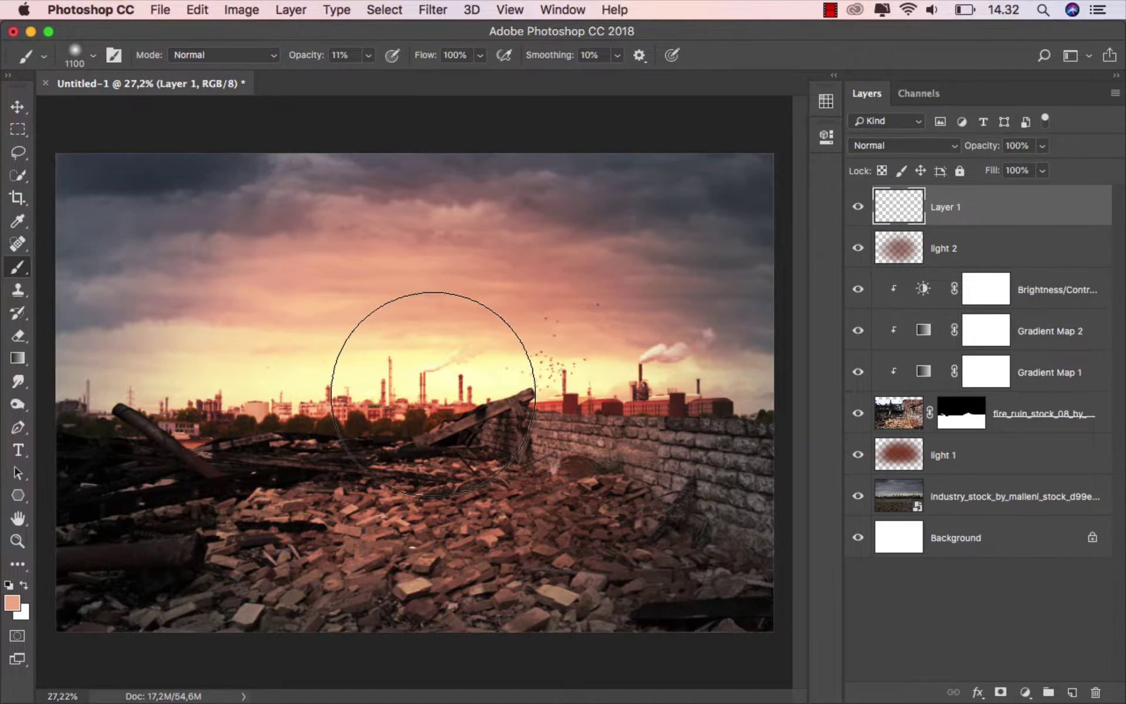
key("bracketright")
key("bracketright")
mouse_move(441, 417)
left_mouse_down()
mouse_move(397, 416)
mouse_move(502, 405)
mouse_move(491, 418)
mouse_move(535, 419)
mouse_move(254, 420)
mouse_move(428, 415)
mouse_move(390, 413)
left_mouse_up()
key("bracketleft")
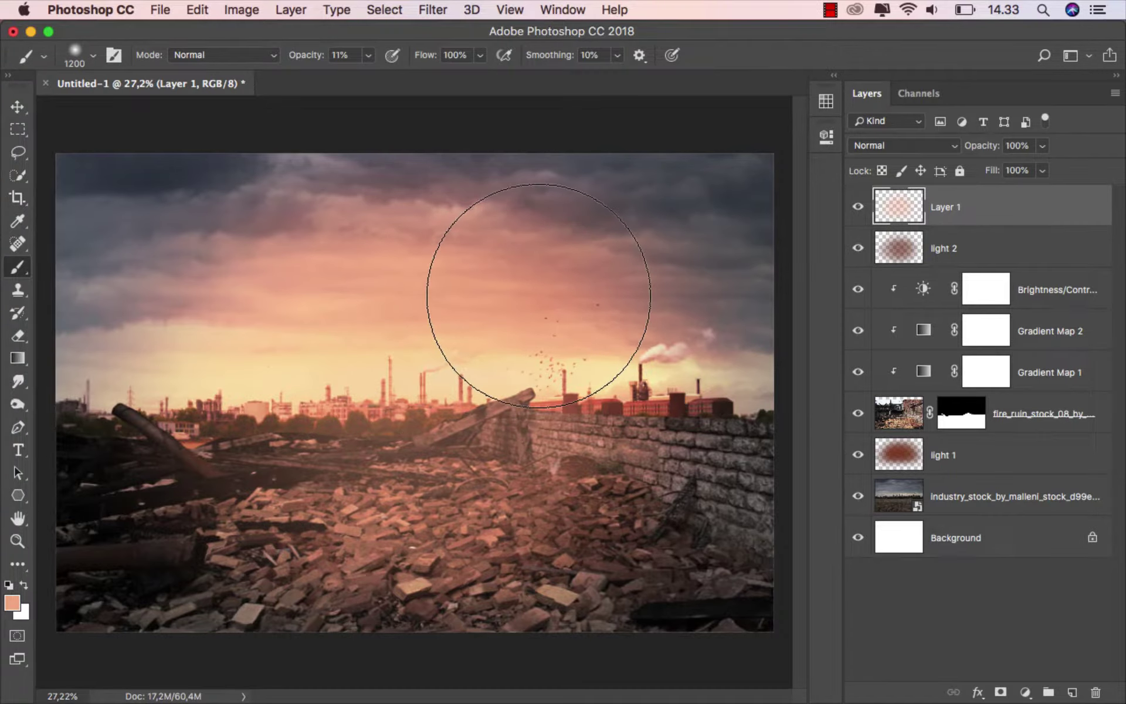
left_click(15, 110)
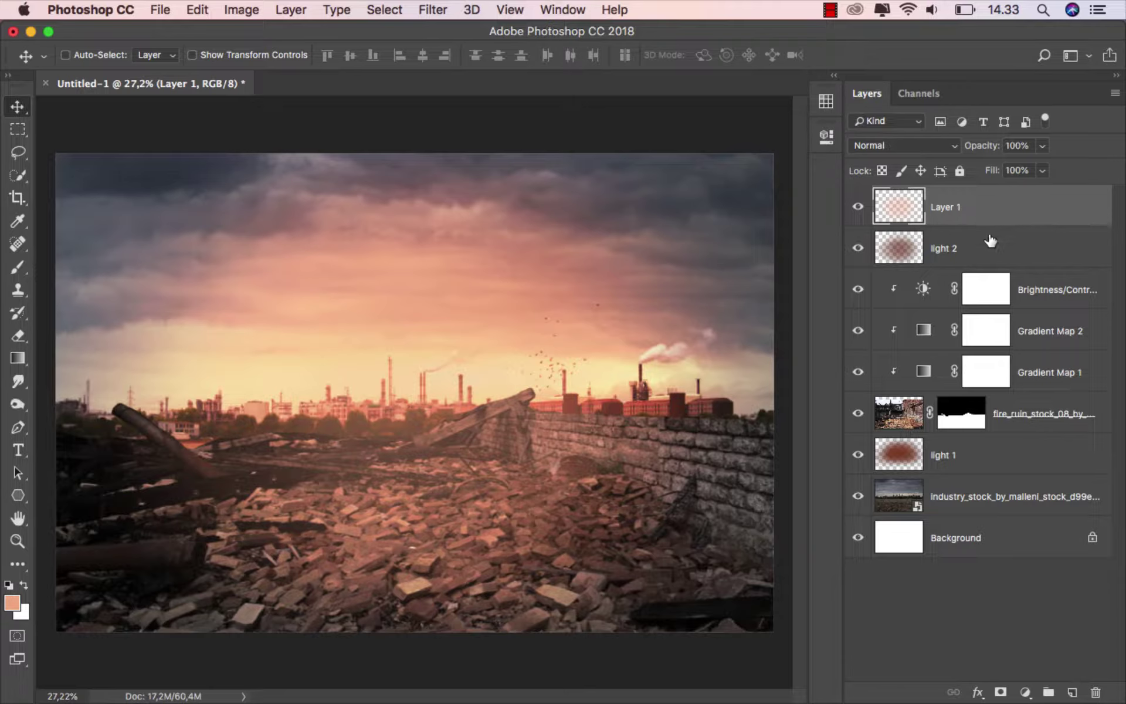
Add Layer 2 in Hard Light mode and brush peach light over the sky
left_click(1072, 691)
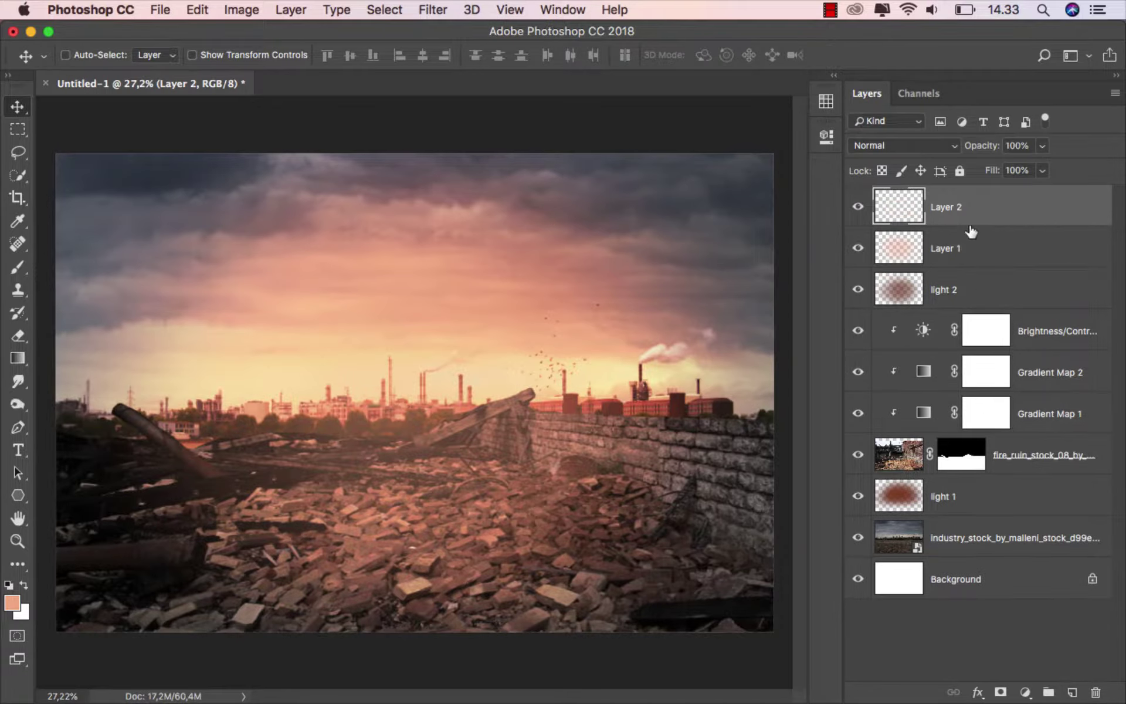
left_click(892, 146)
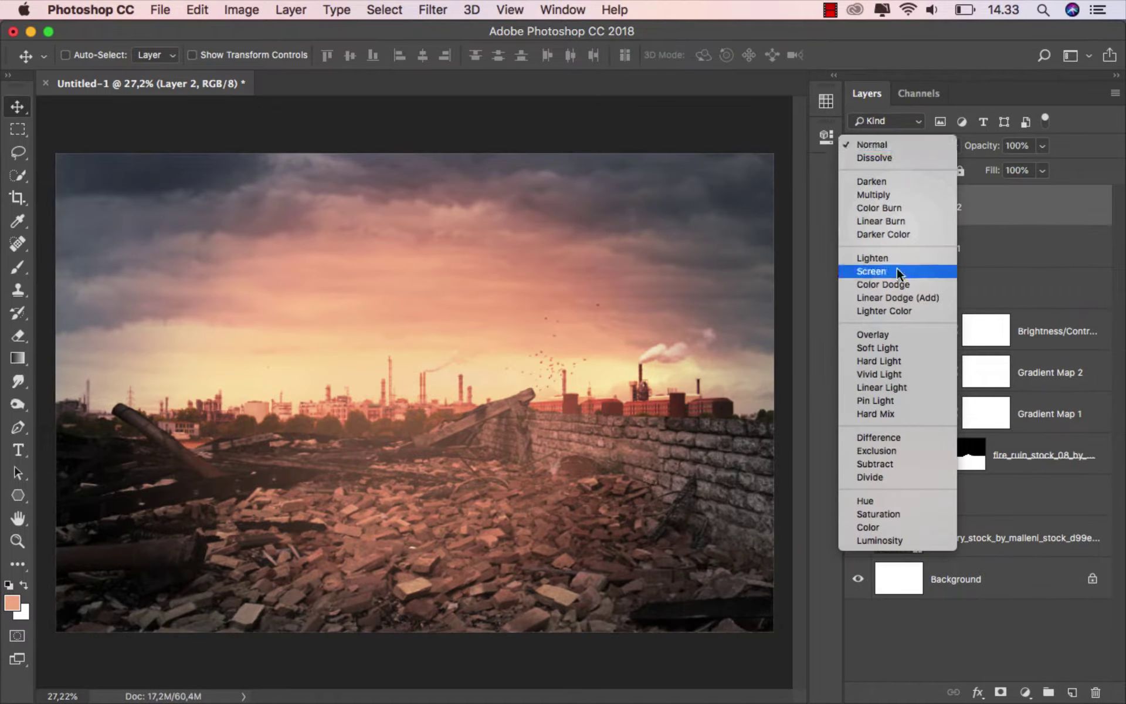
left_click(913, 361)
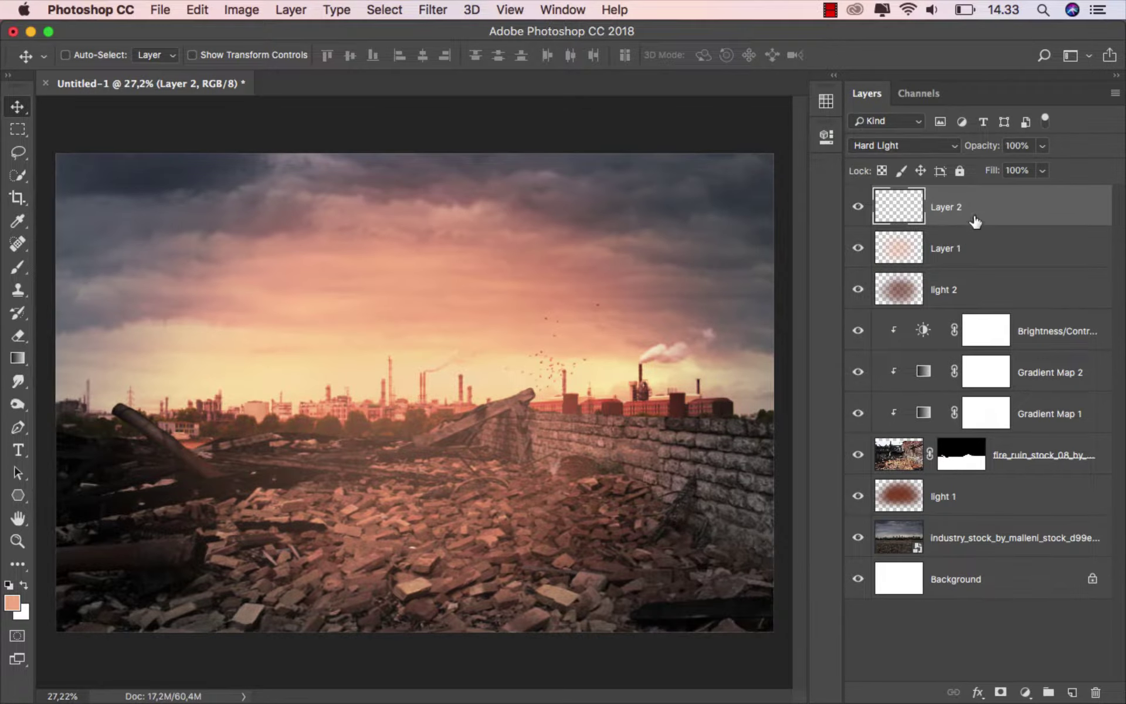
left_click(17, 268)
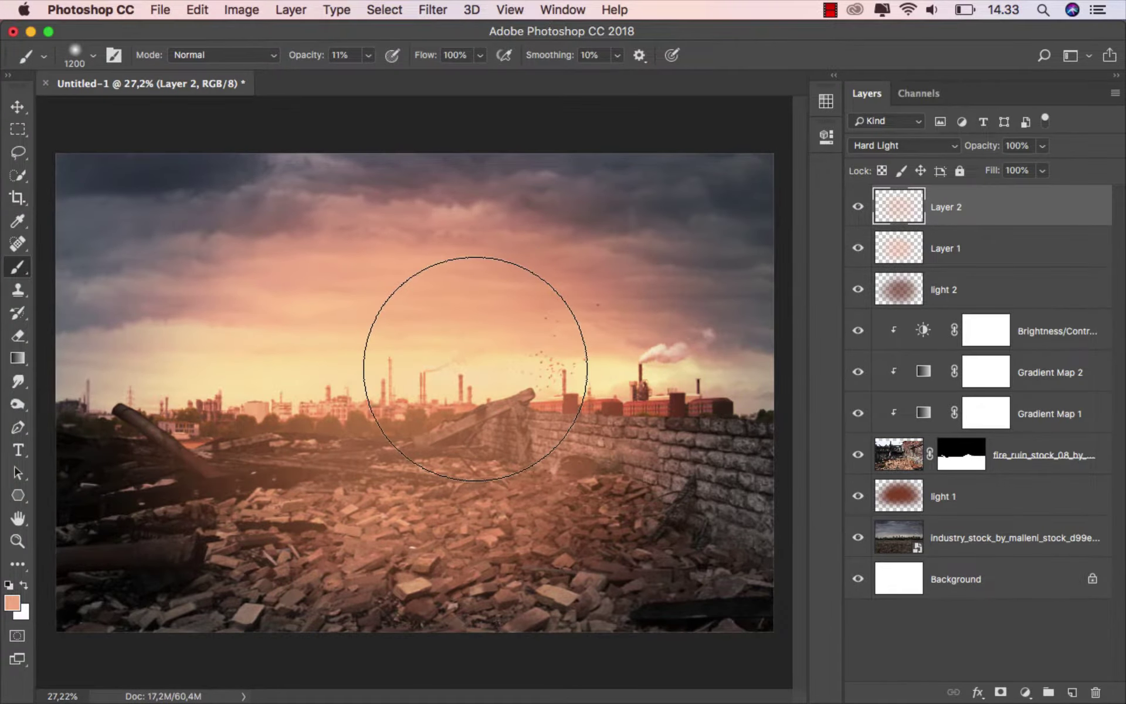
left_click(17, 106)
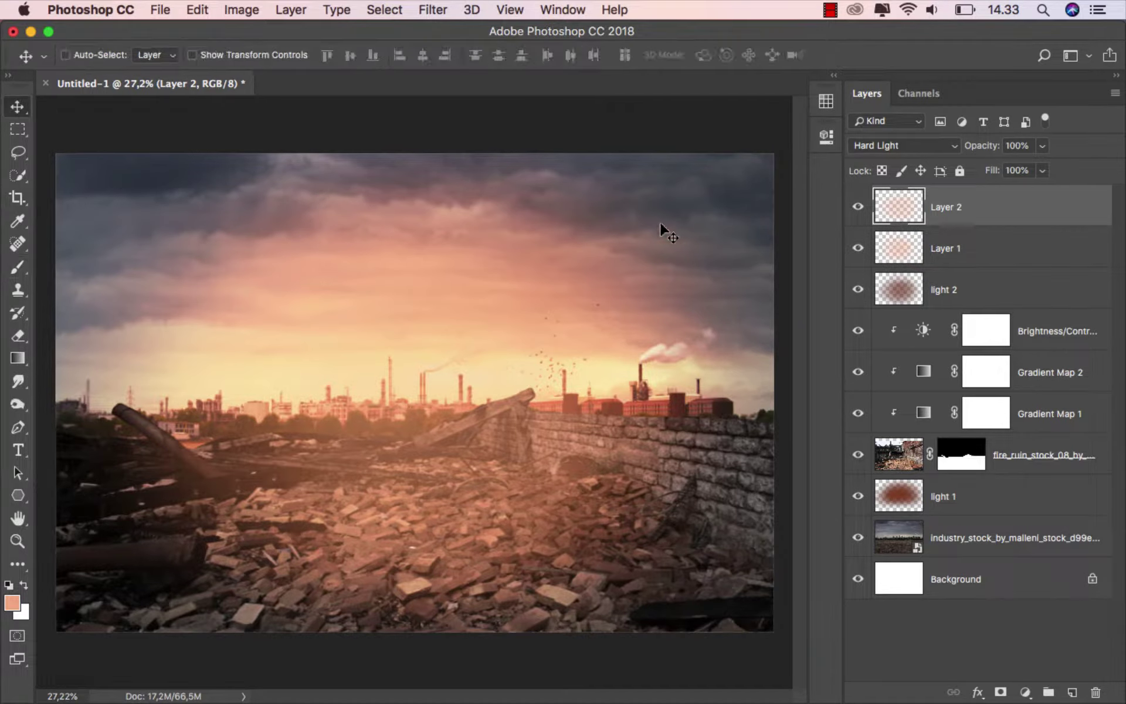
left_click(858, 206)
Lower Layer 1's opacity to 62% after comparing it, then reselect Layer 2
left_click(859, 251)
left_click(858, 251)
left_click(984, 234)
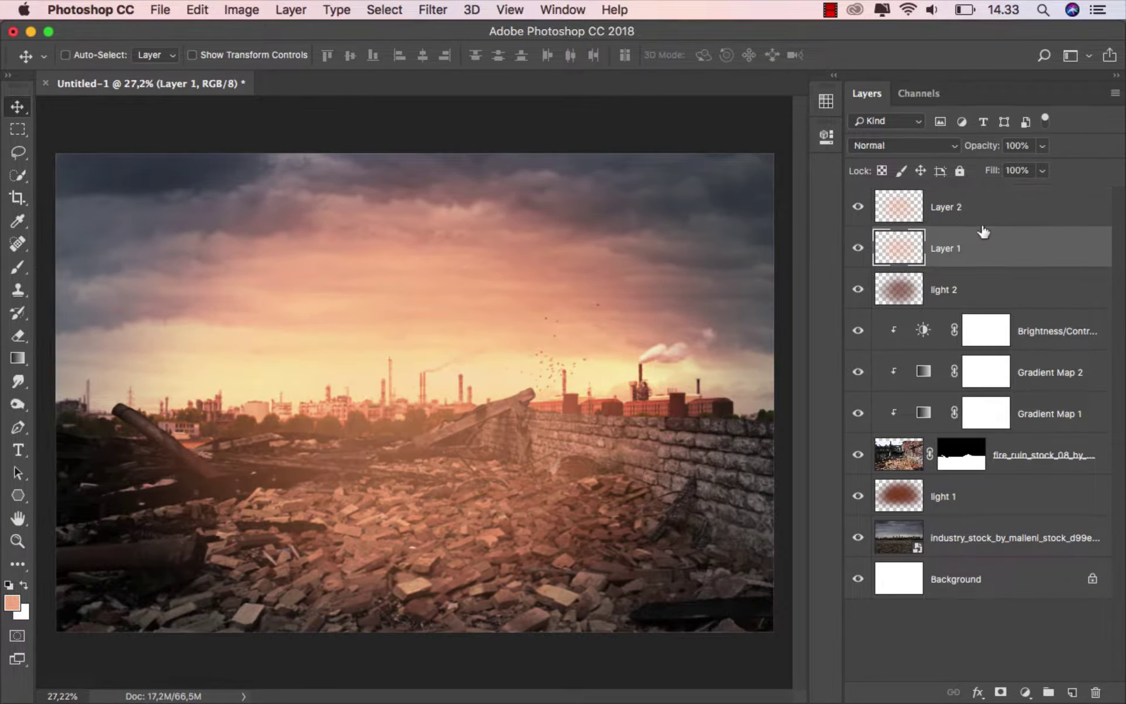
left_click(1042, 145)
left_click_drag(1045, 166, 1011, 167)
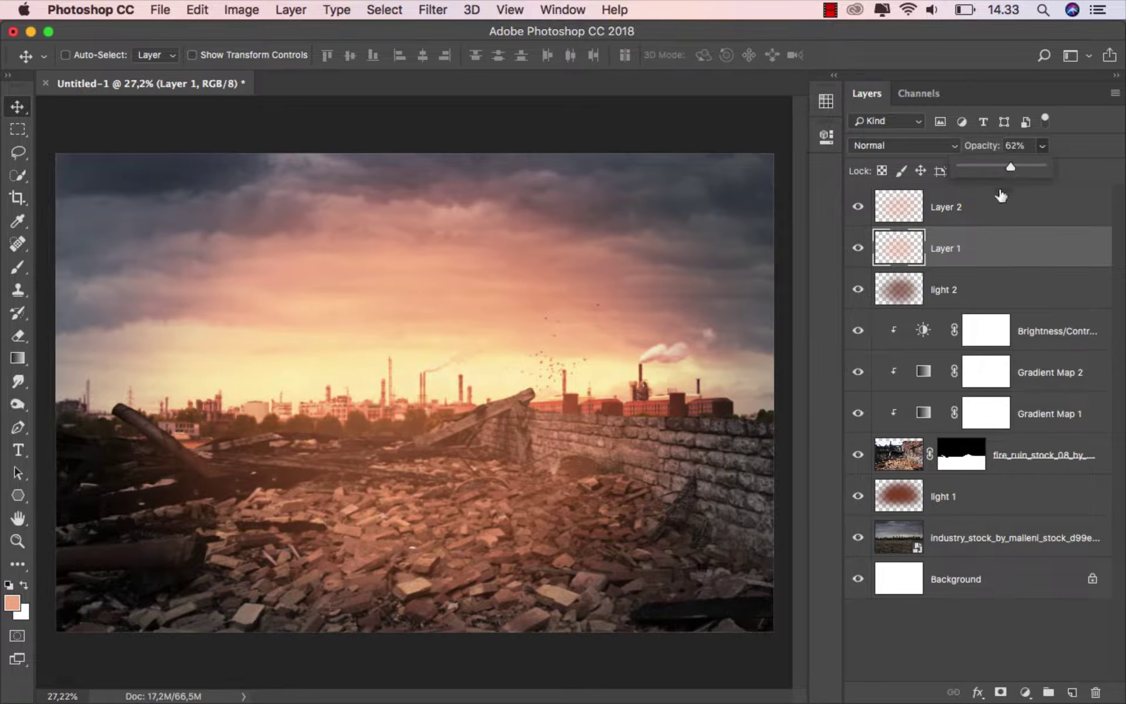
left_click(959, 247)
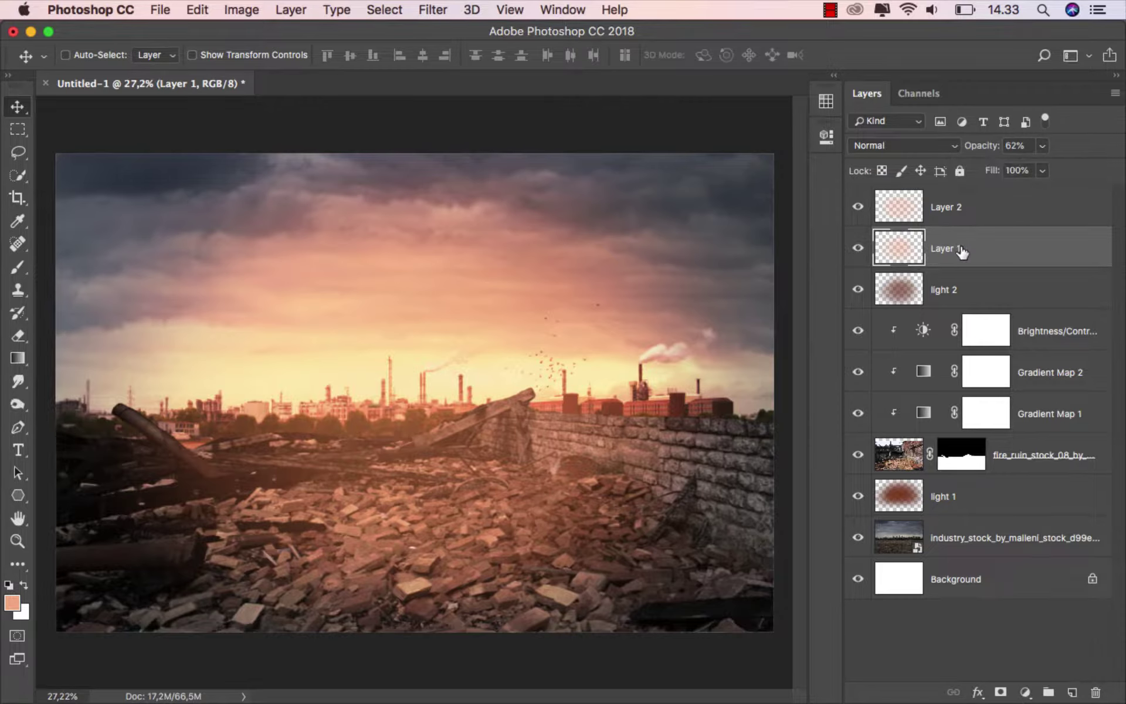
left_click(989, 216)
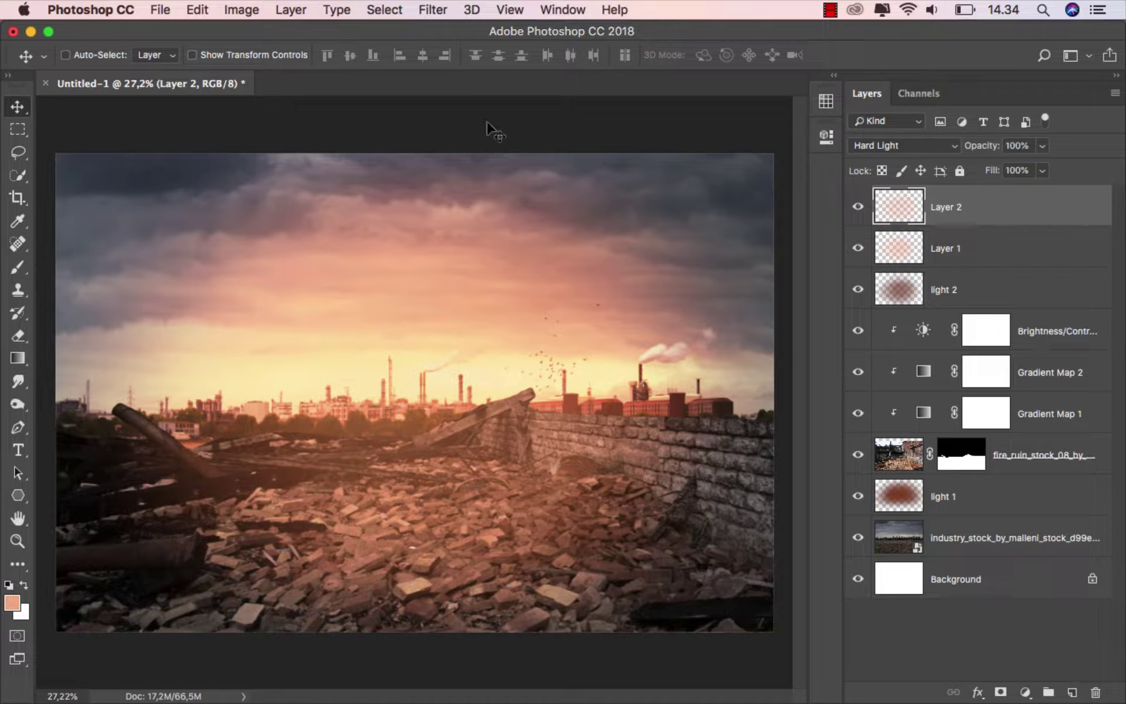
Place the andy_2_by_sd_stock PNG into the scene as an embedded image
left_click(160, 9)
mouse_move(185, 236)
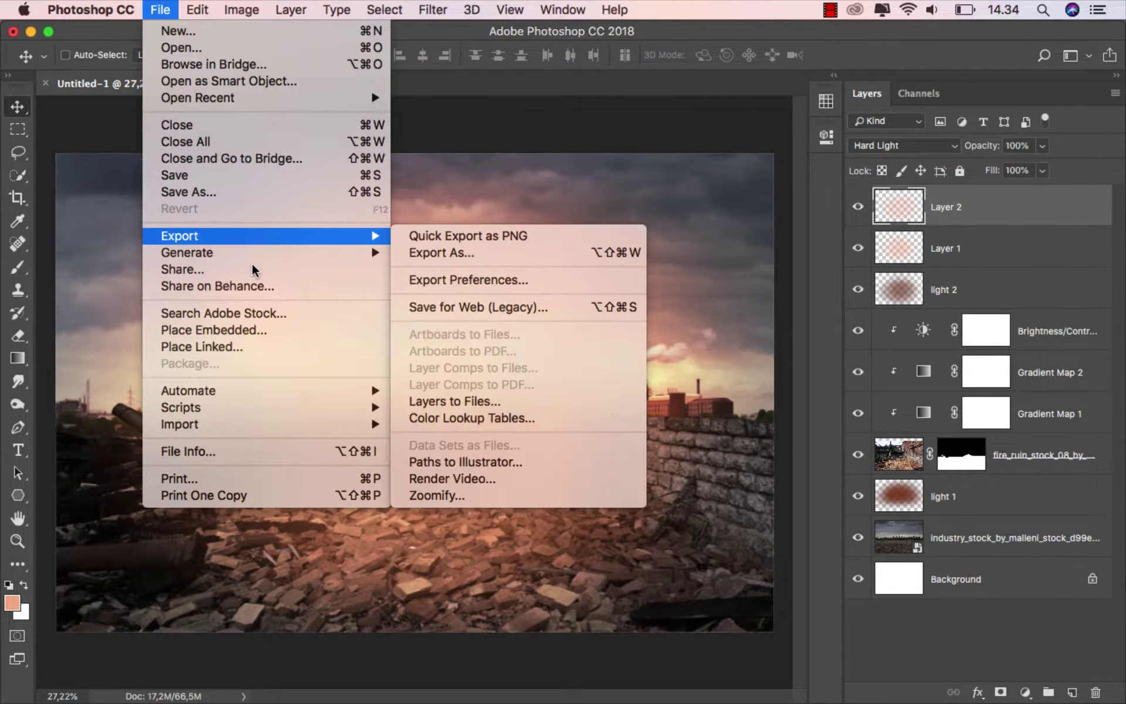
left_click(281, 330)
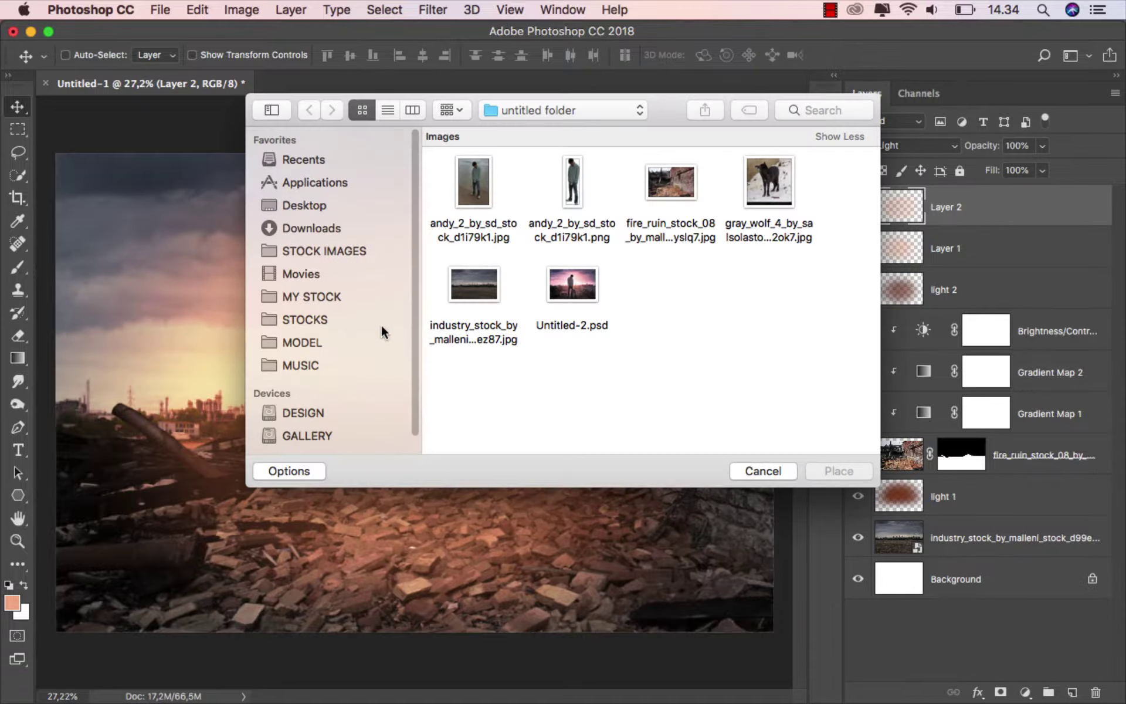
left_click(573, 191)
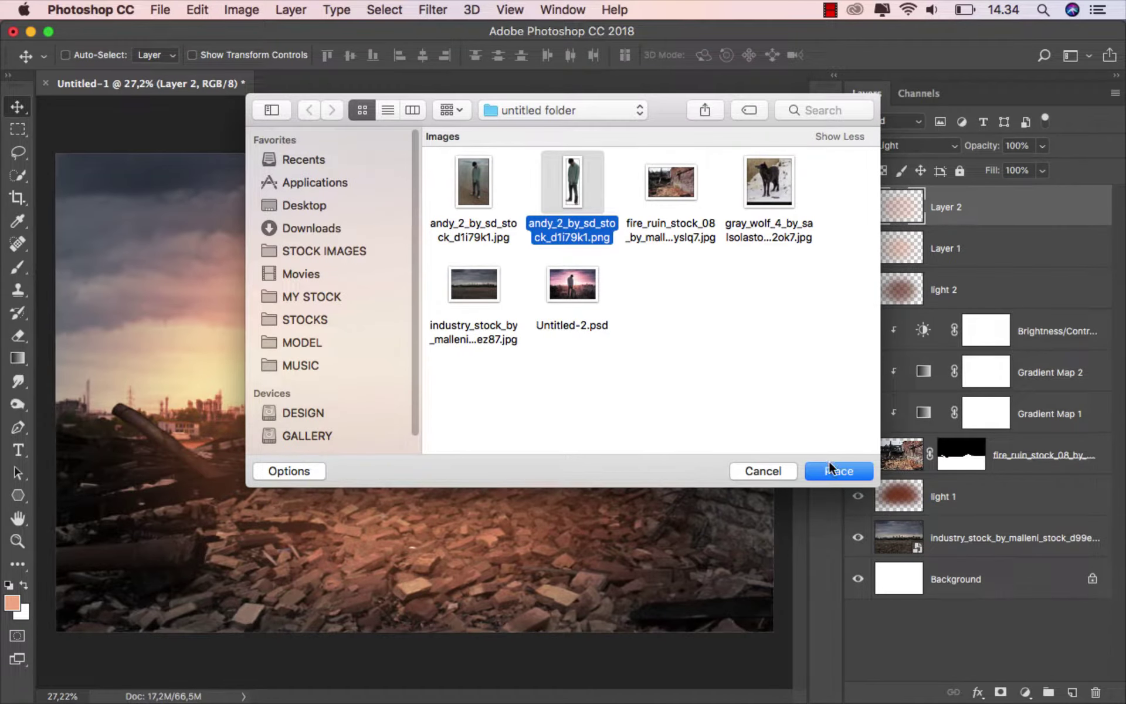
left_click(832, 469)
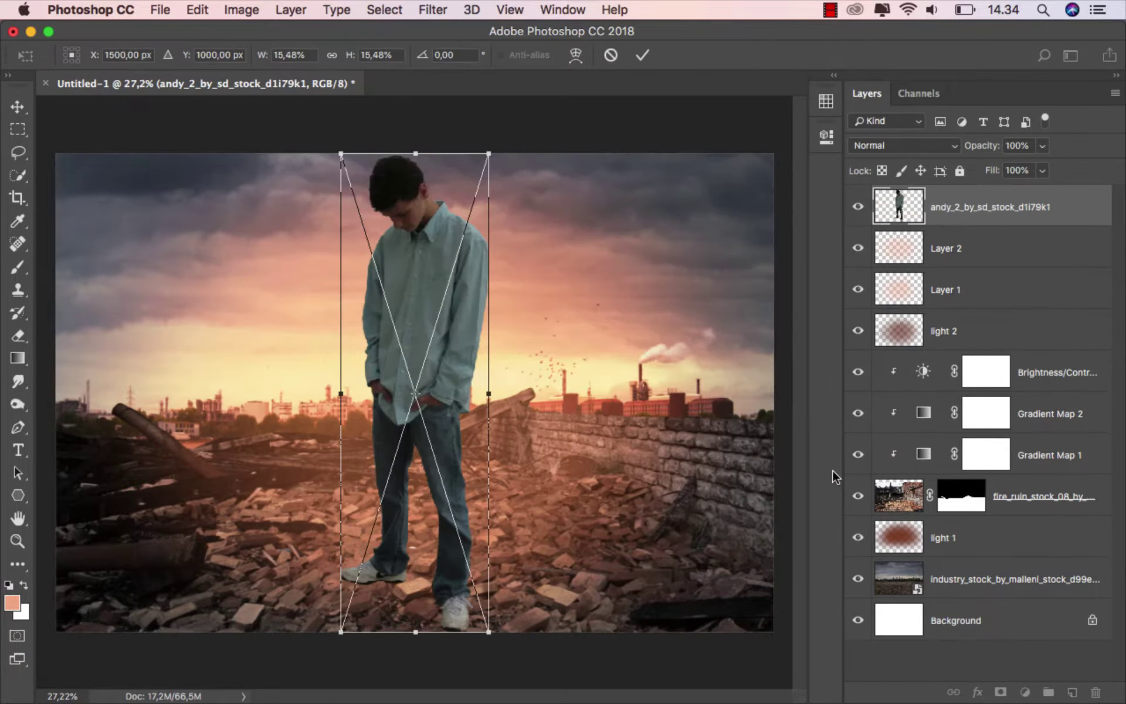
Flip the young man horizontally and scale him down onto the rubble
right_click(436, 377)
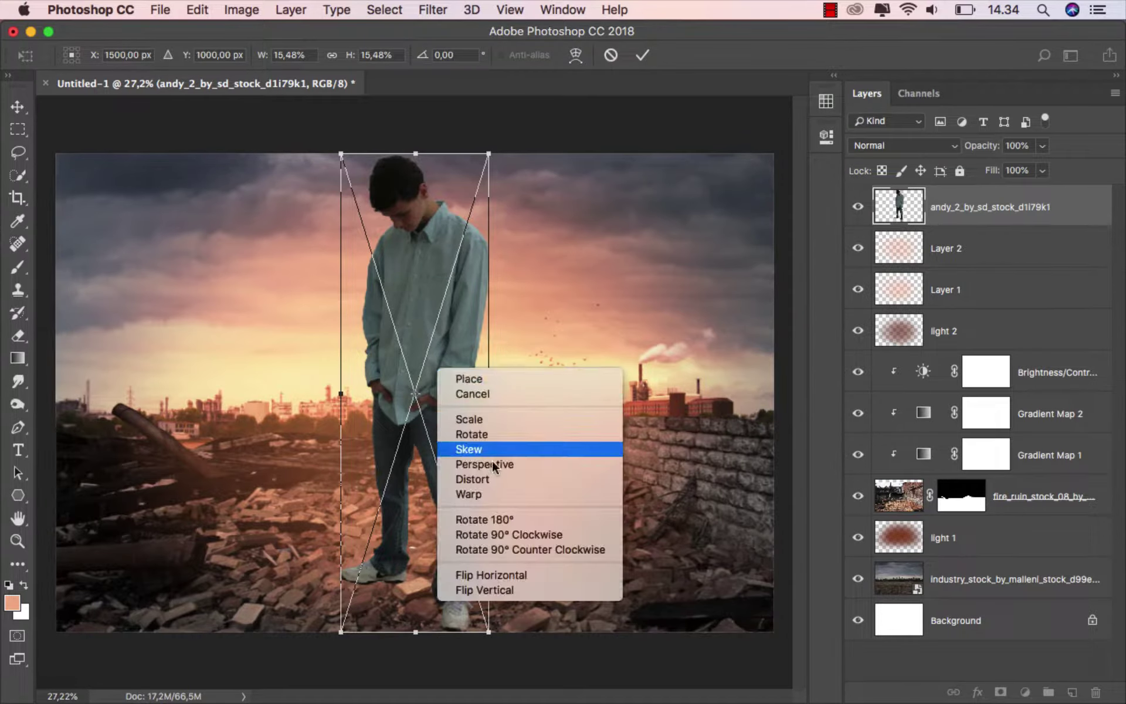
left_click(502, 575)
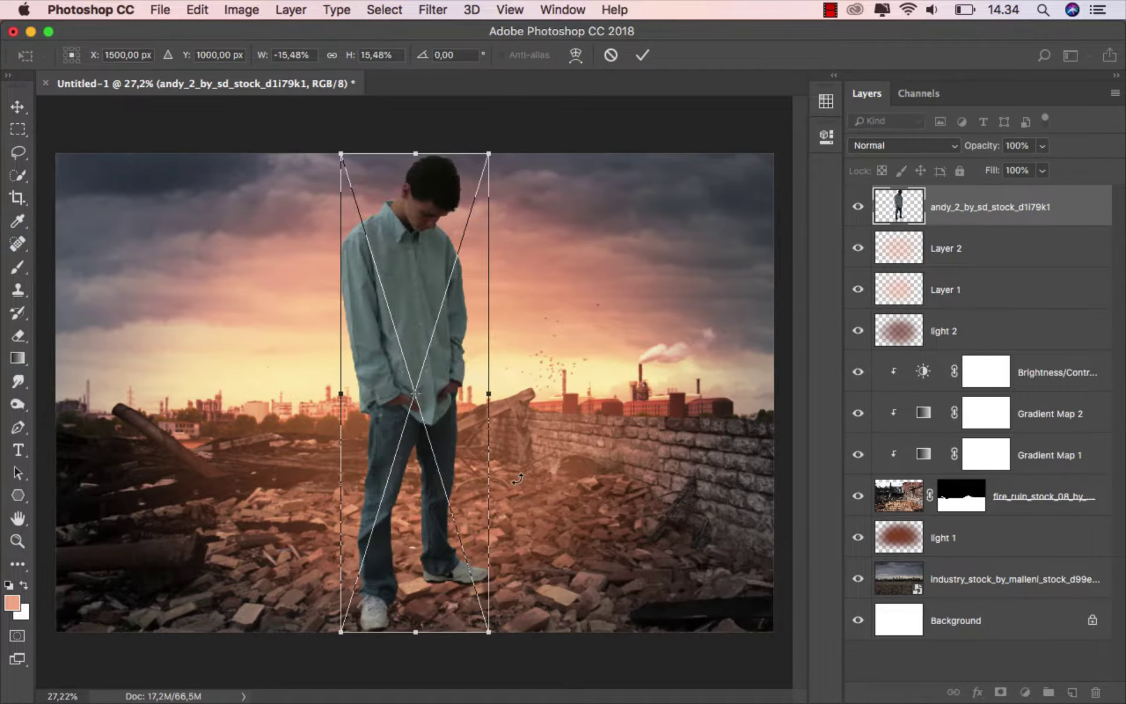
left_click_drag(487, 155, 457, 255)
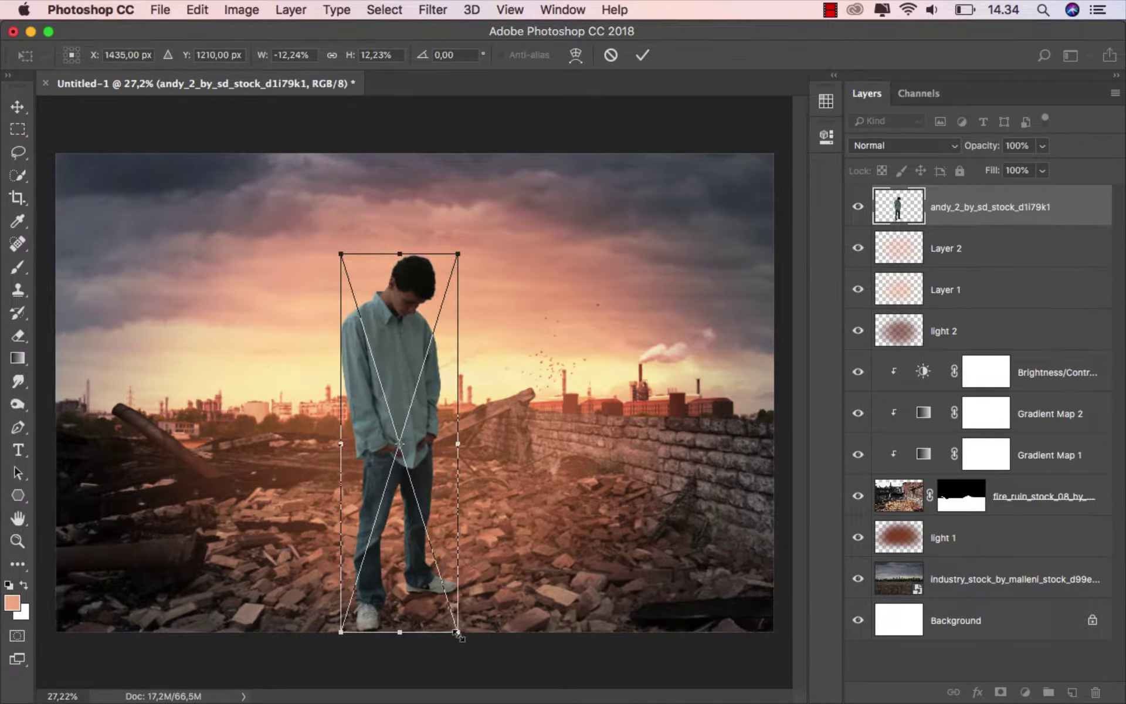
left_click_drag(458, 628, 438, 581)
key("Return")
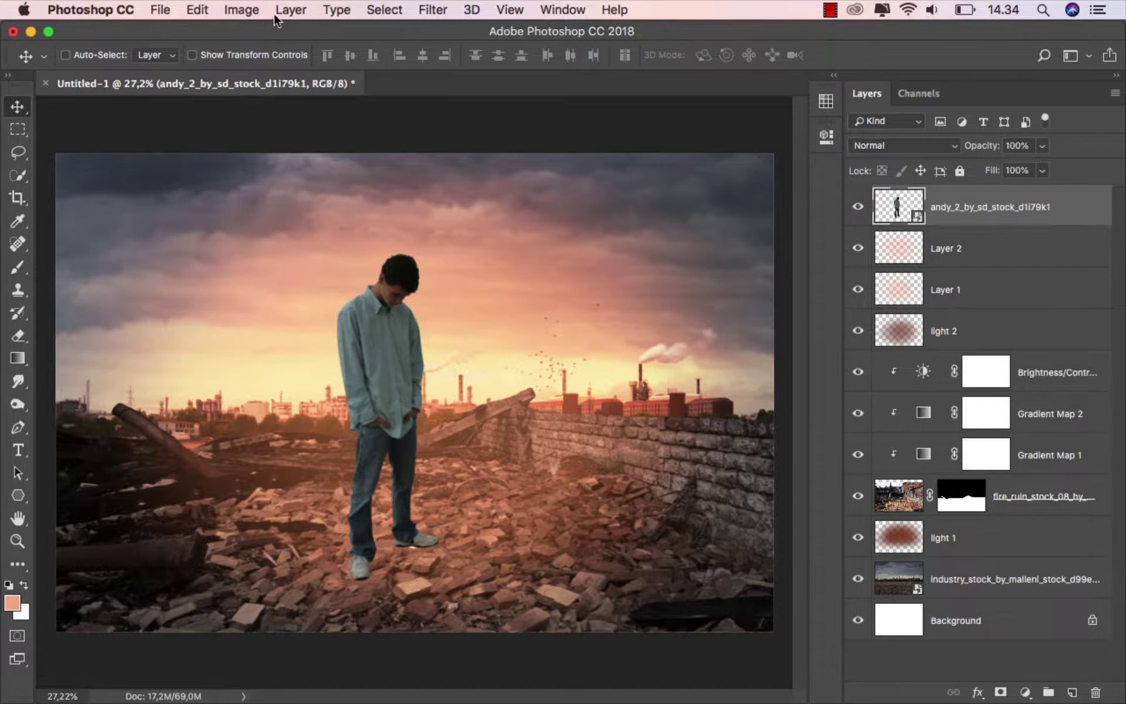
Apply Shadows/Highlights to the young man with Shadows 6% and Highlights 100%
left_click(250, 12)
mouse_move(270, 58)
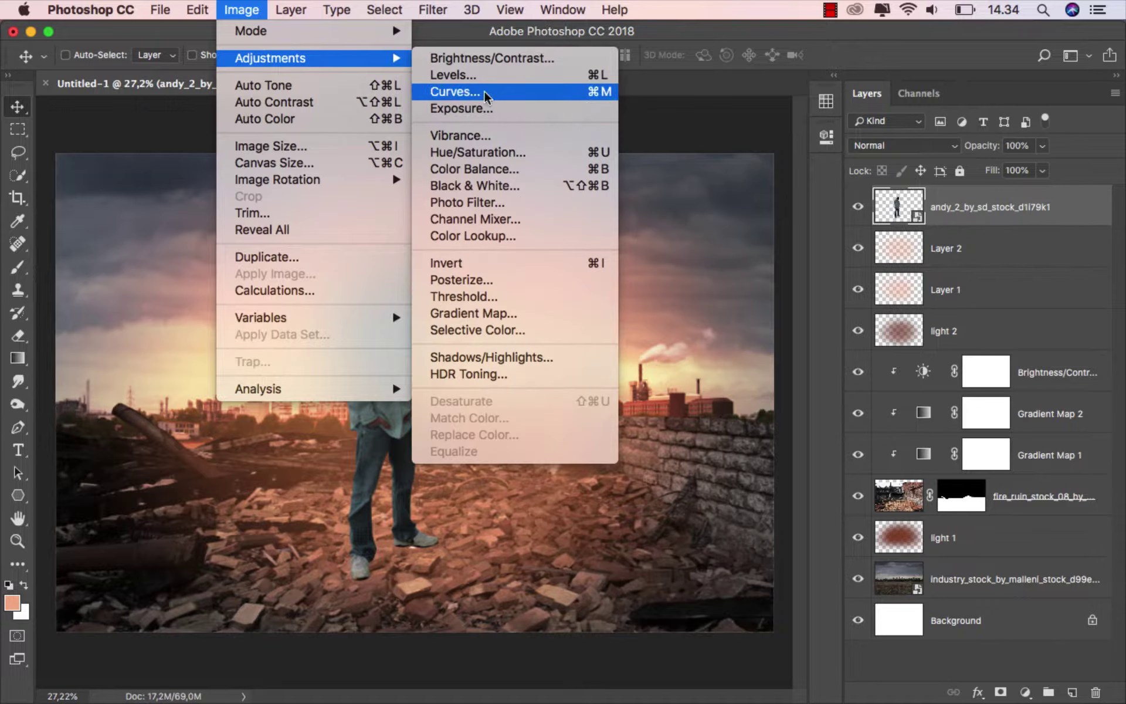
left_click(544, 358)
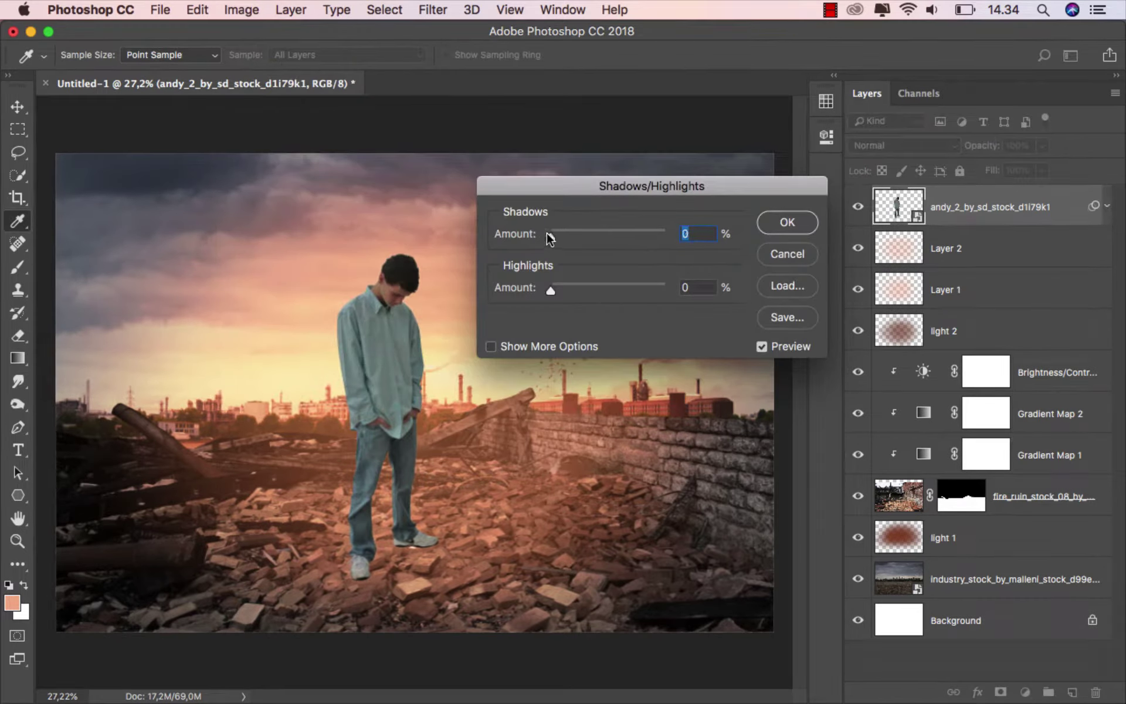
left_click_drag(550, 291, 636, 291)
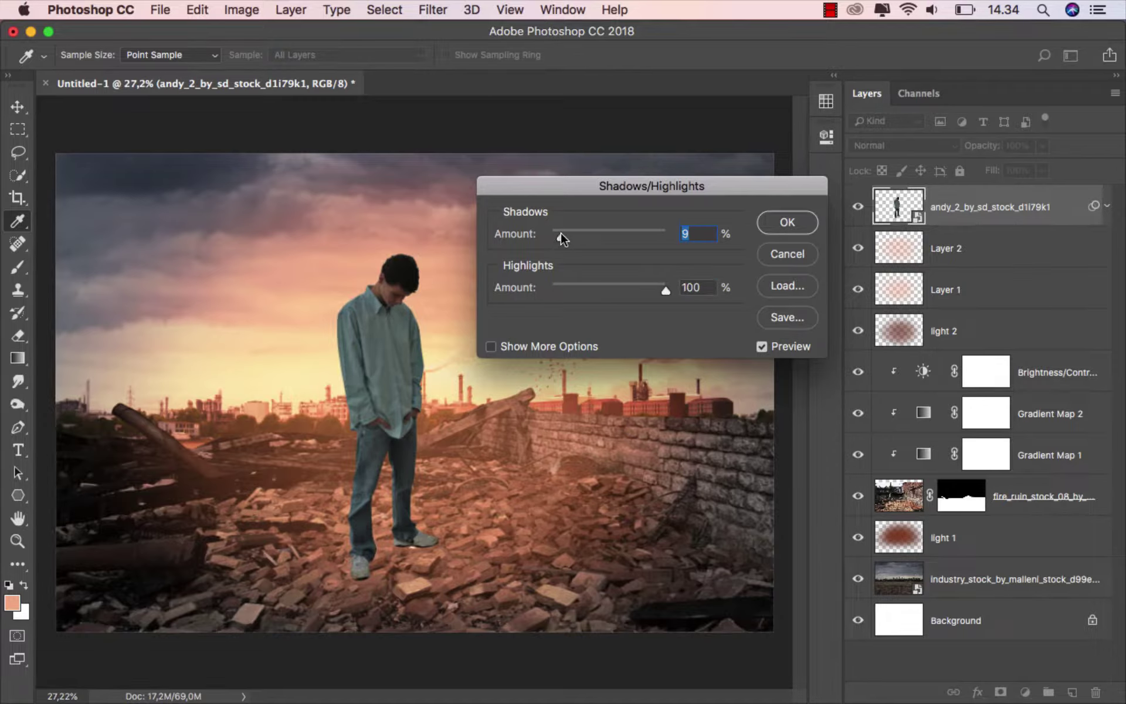
mouse_move(561, 233)
left_mouse_down()
mouse_move(580, 237)
mouse_move(559, 239)
left_mouse_up()
left_click(785, 225)
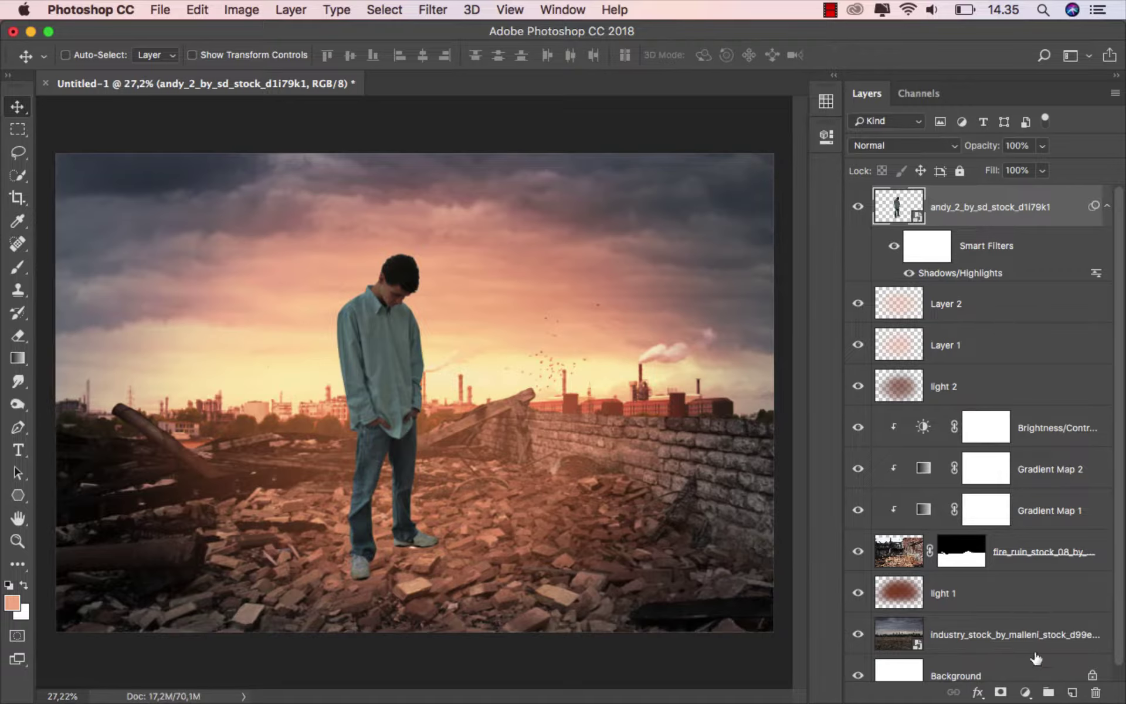
Add a Vibrance layer clipped to the young man with Vibrance lowered
left_click(1025, 692)
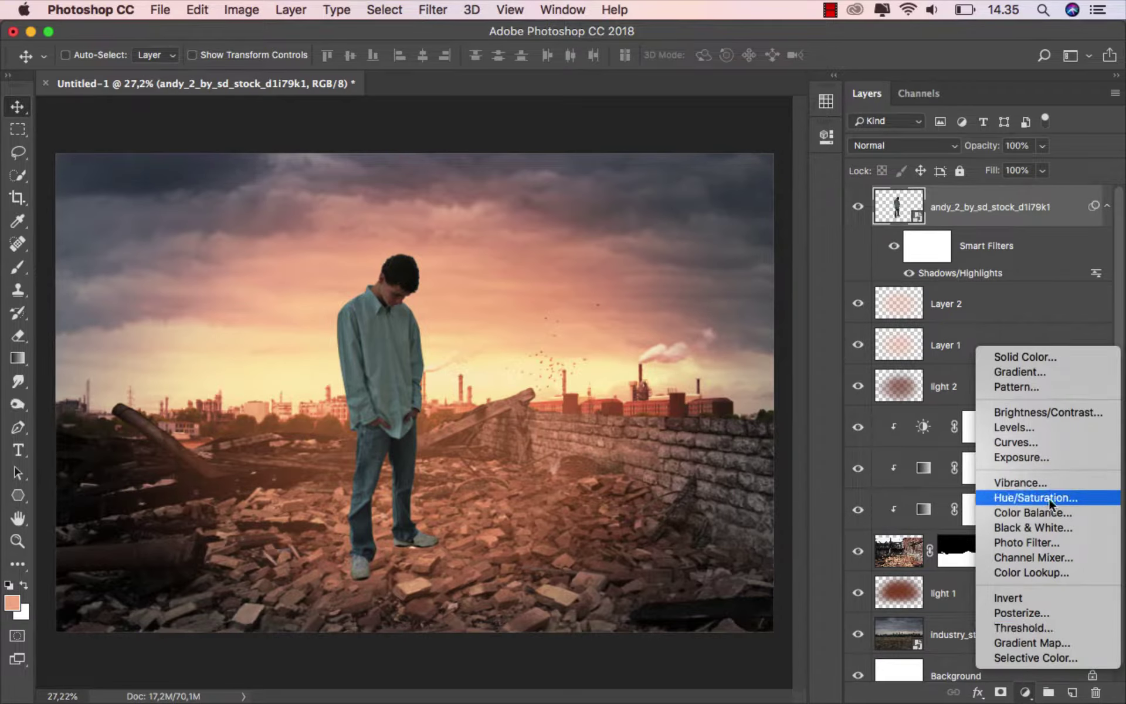
left_click(1026, 483)
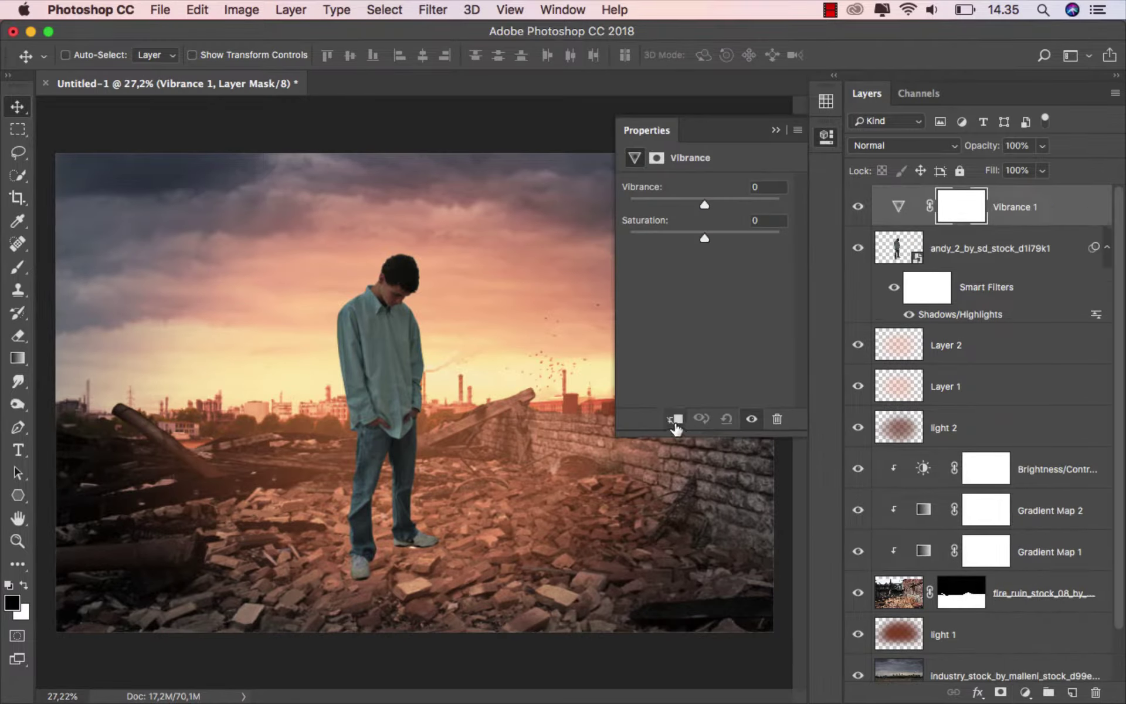
left_click(675, 418)
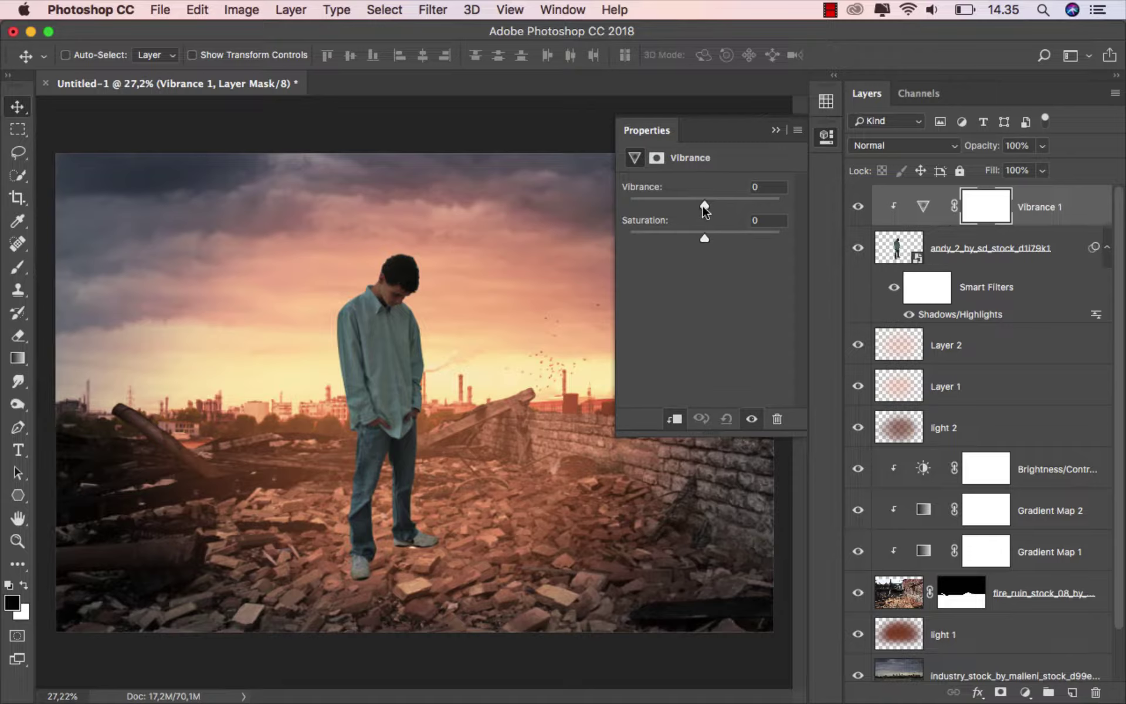
left_click_drag(702, 205, 672, 206)
left_click(776, 130)
left_click(861, 210)
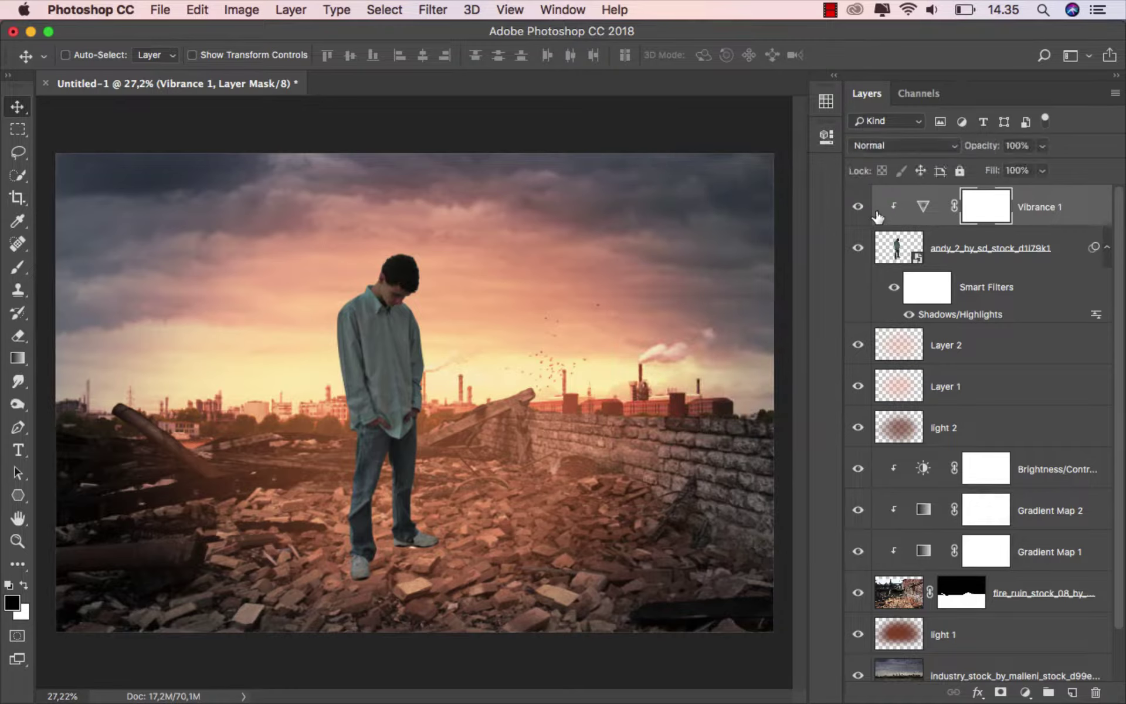
left_click(1032, 217)
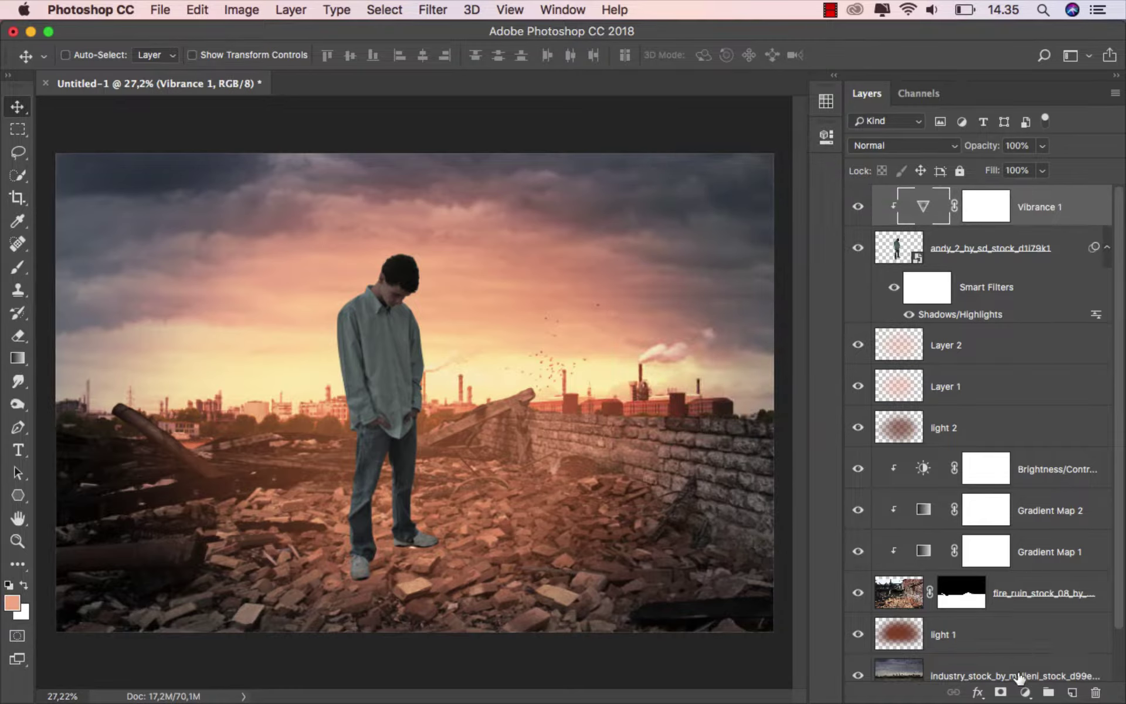
Add a clipped black-to-white Gradient Map layer on the young man
left_click(1025, 692)
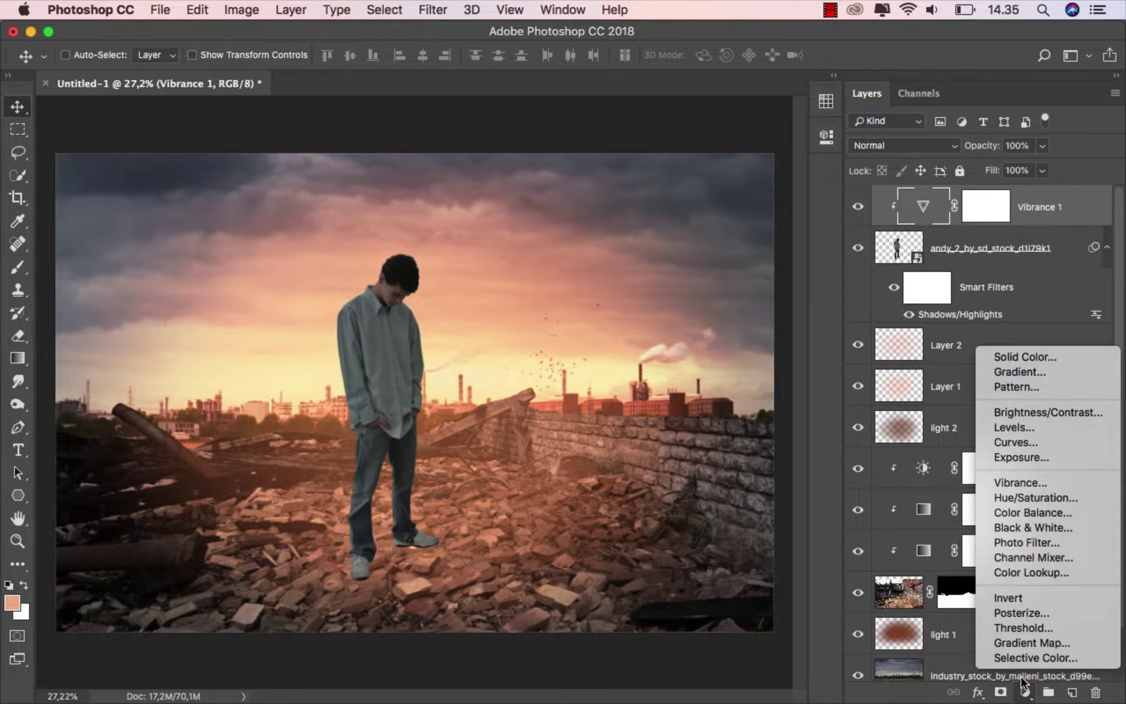
left_click(1054, 642)
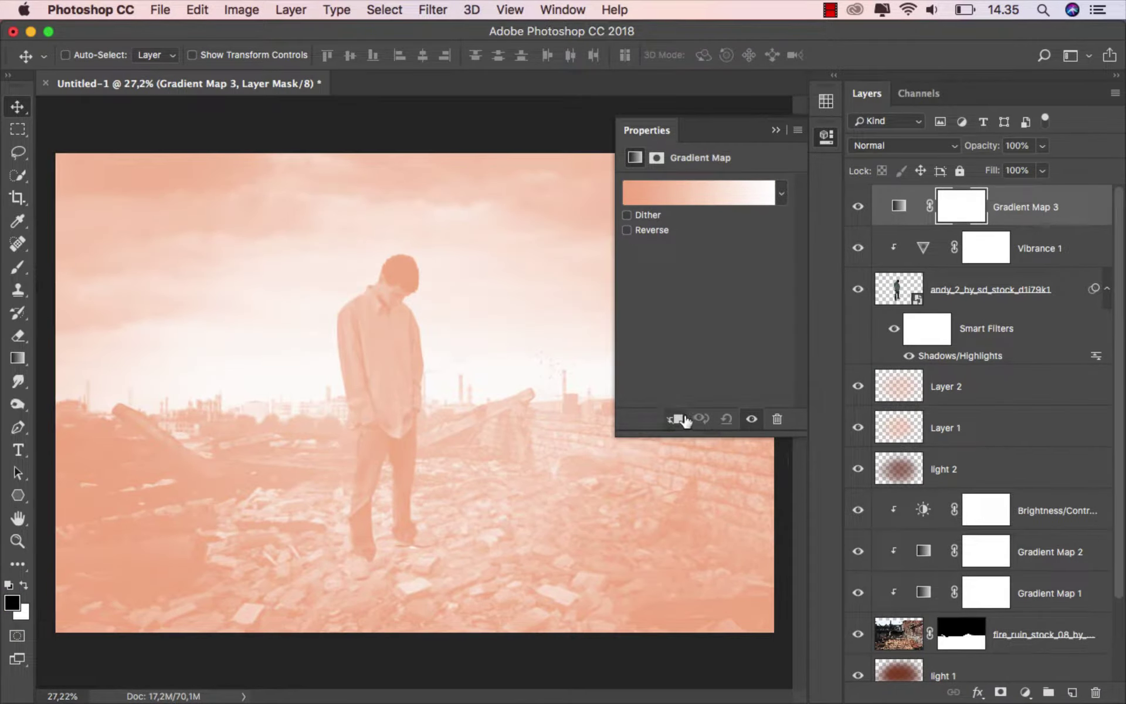
left_click(675, 419)
left_click(783, 195)
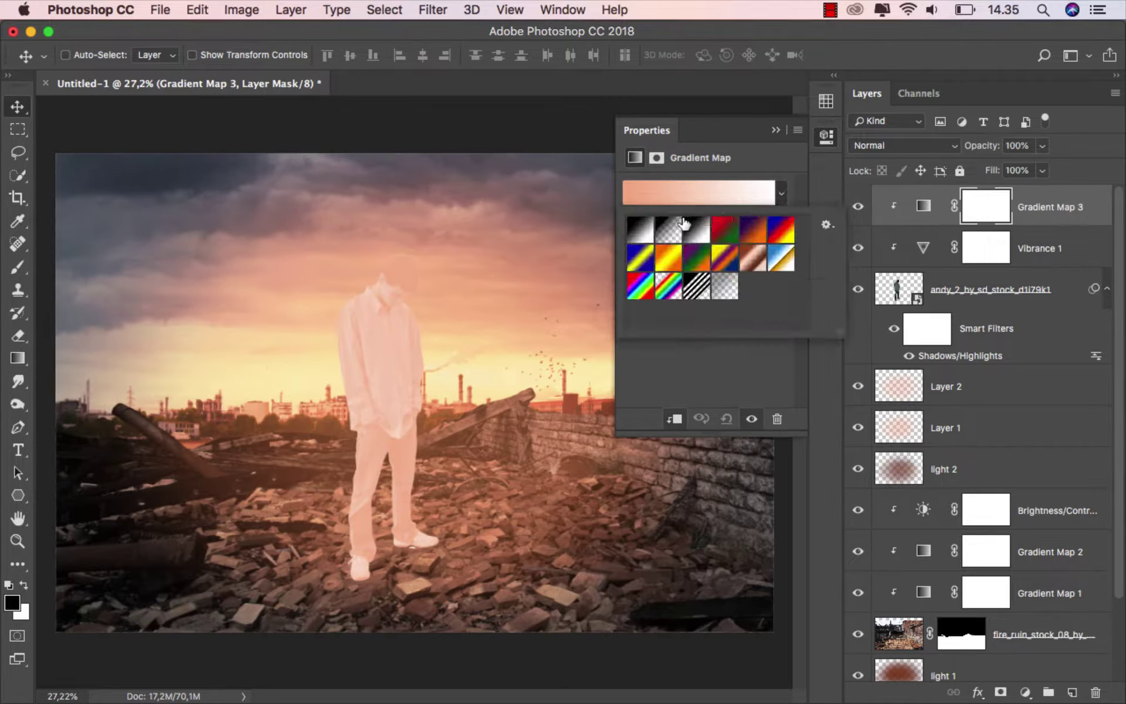
left_click(697, 229)
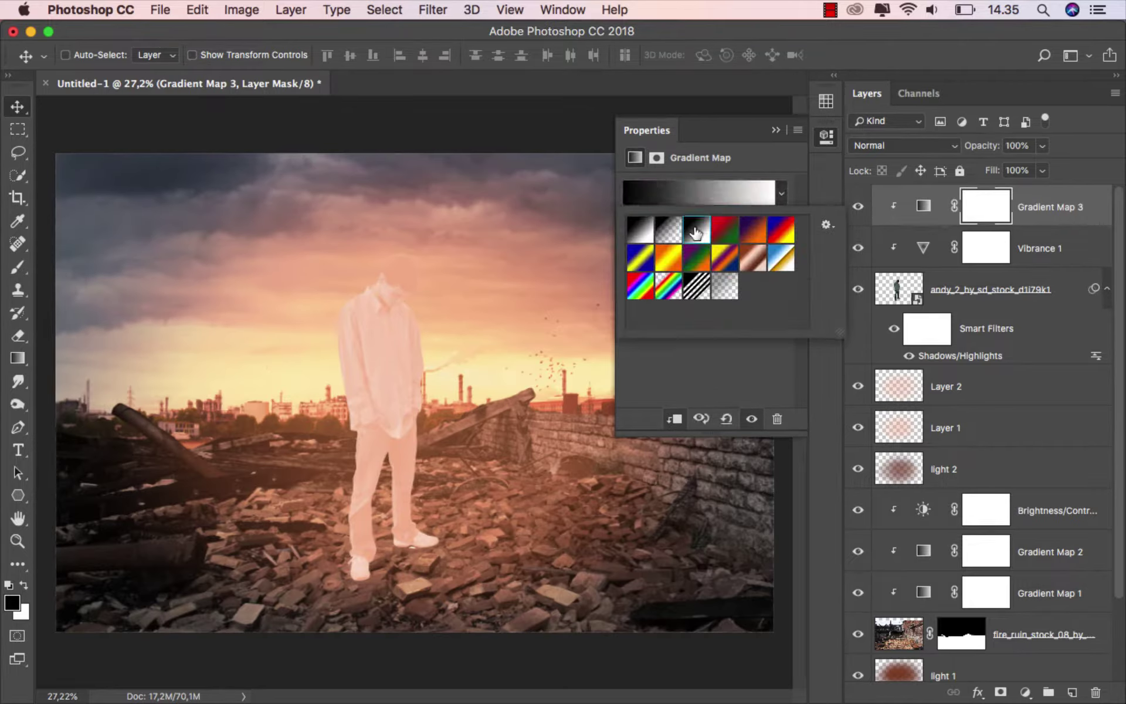
left_click(776, 130)
Set Gradient Map 3 to Overlay at 20% opacity and compare it on and off
left_click(871, 145)
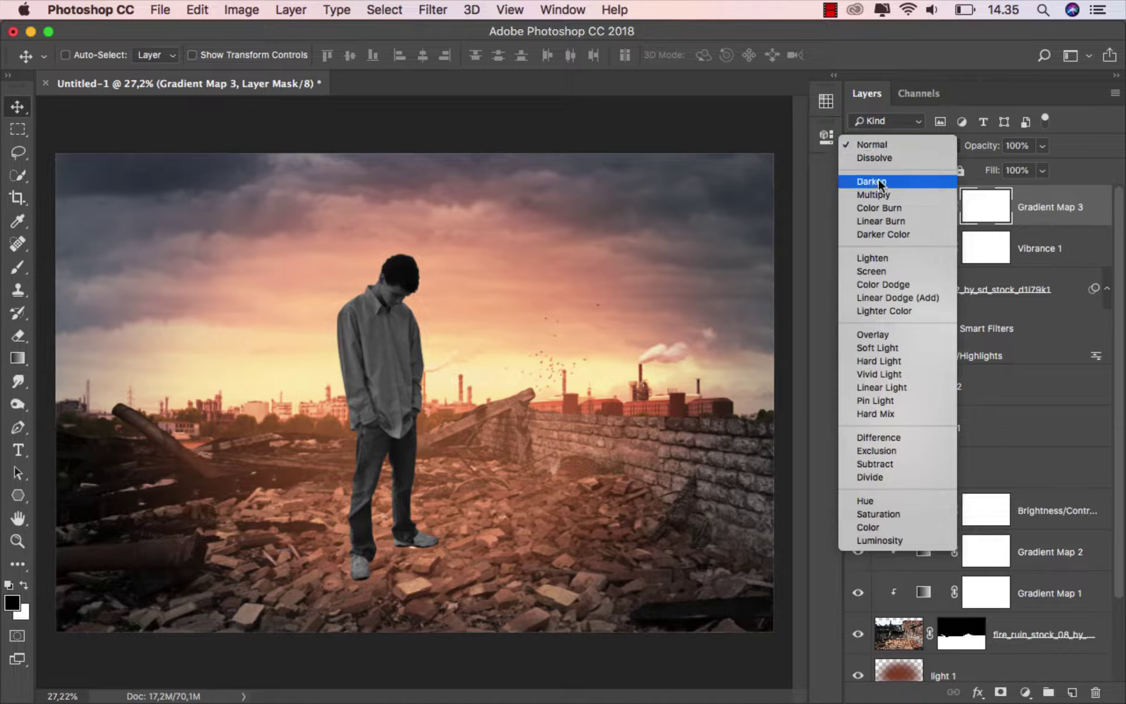
left_click(892, 332)
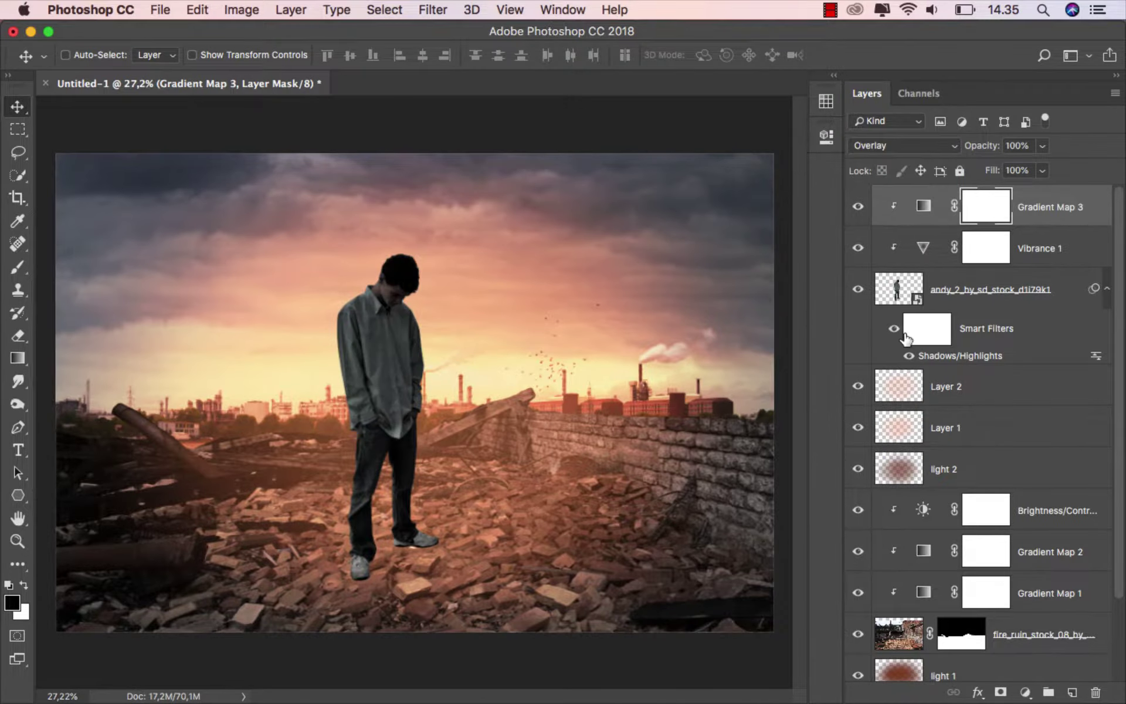
left_click(1042, 146)
left_click_drag(1044, 170, 980, 171)
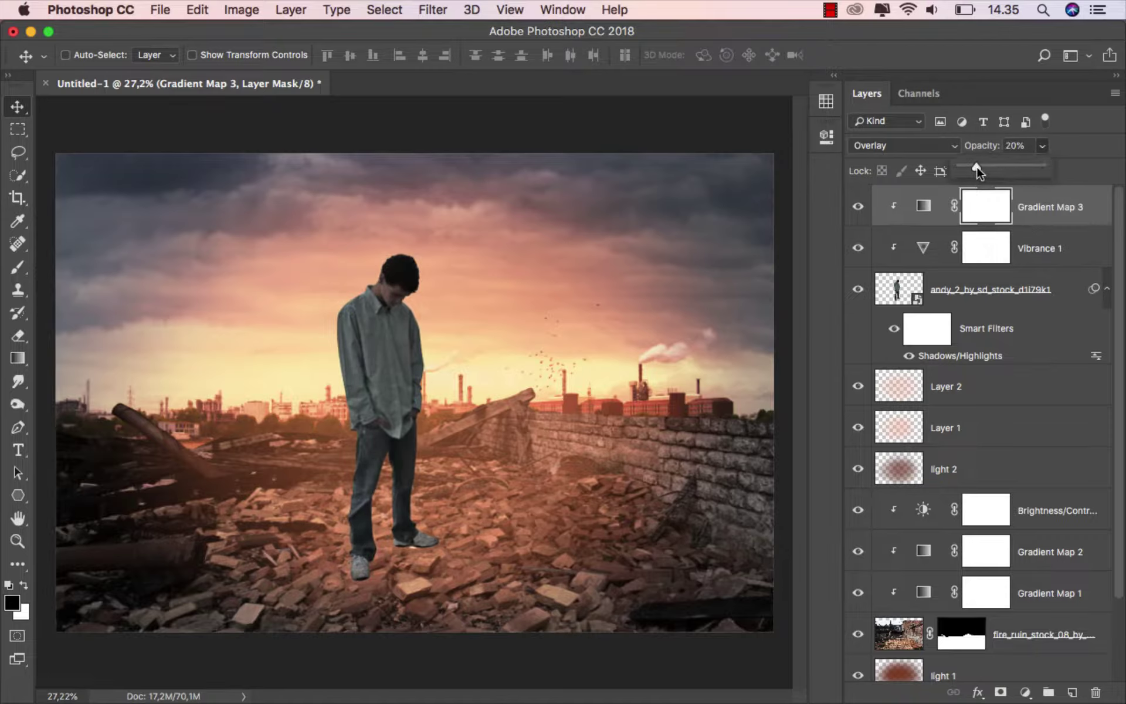
left_click(857, 209)
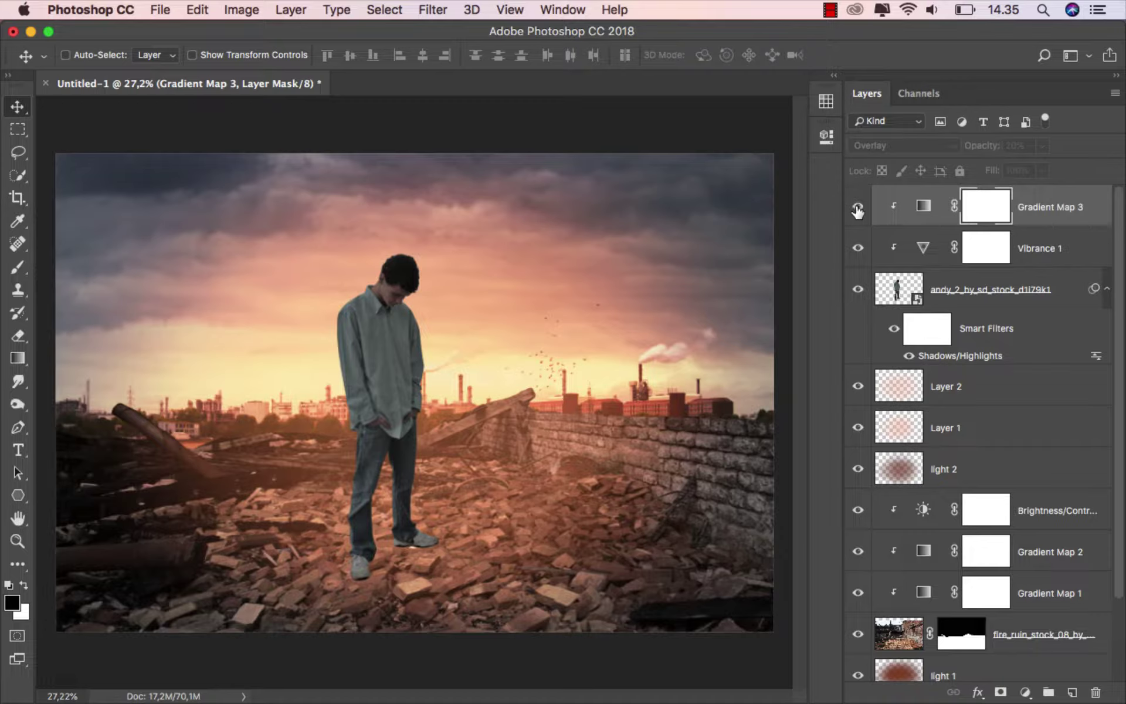
left_click(857, 208)
left_click(1038, 214)
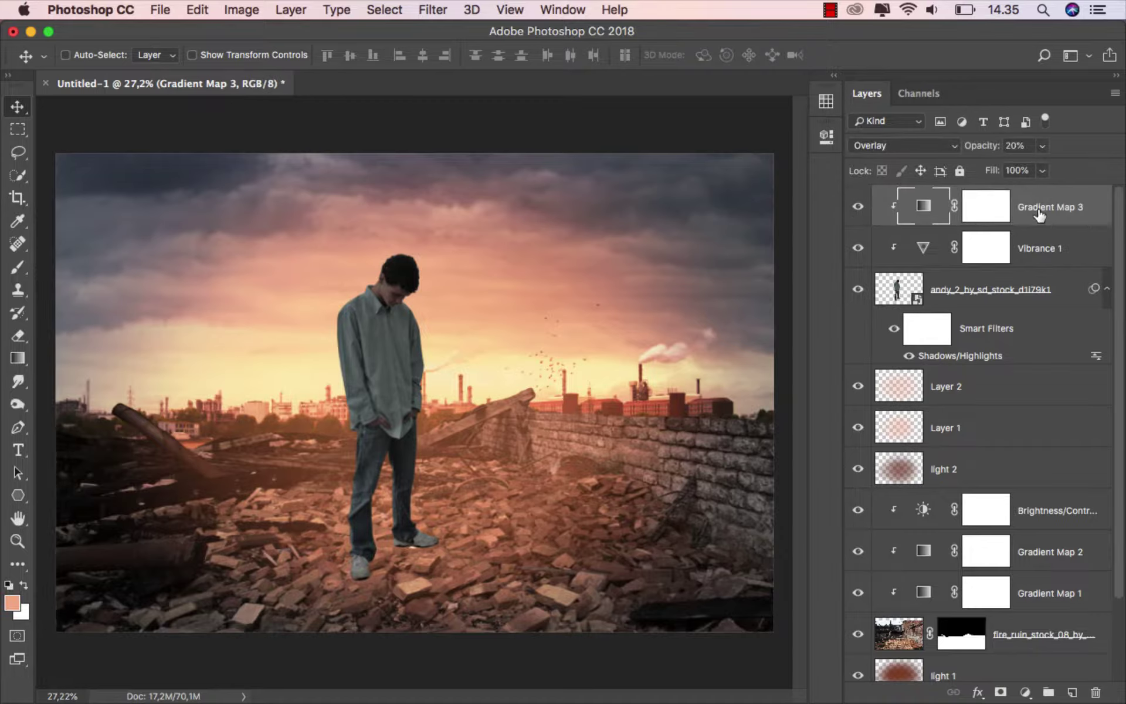
Add a clipped Selective Color layer with Cyans set to Cyan −100% and Black +100%
left_click(1026, 692)
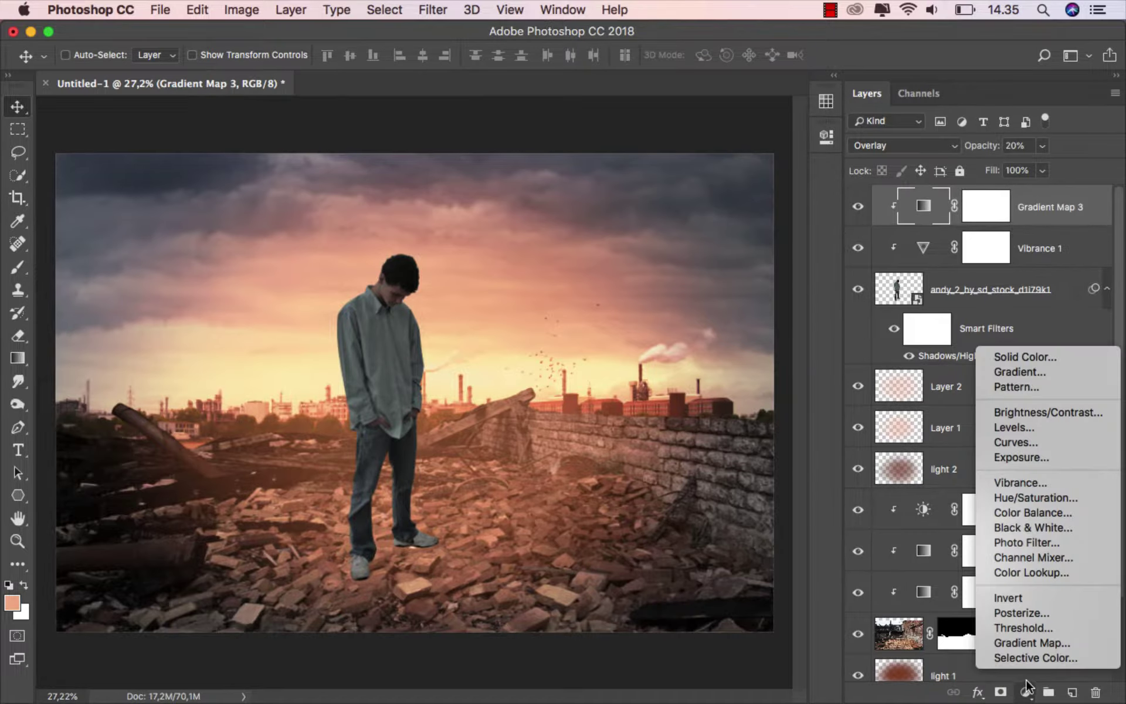
left_click(1029, 658)
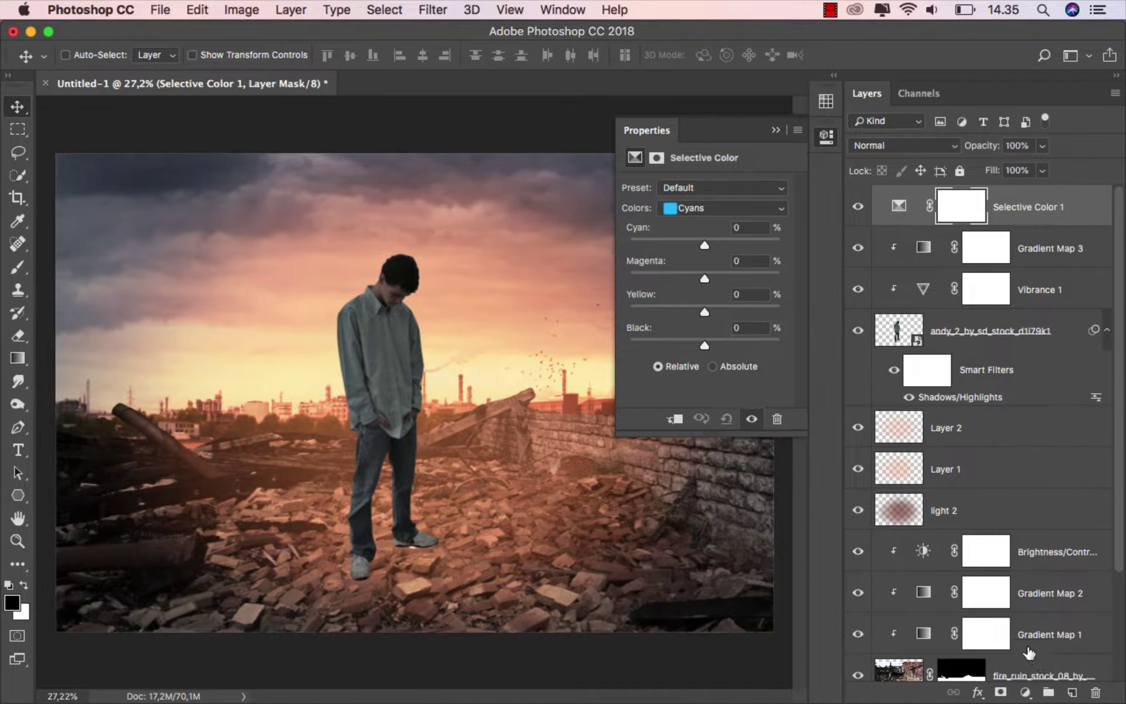
left_click(674, 419)
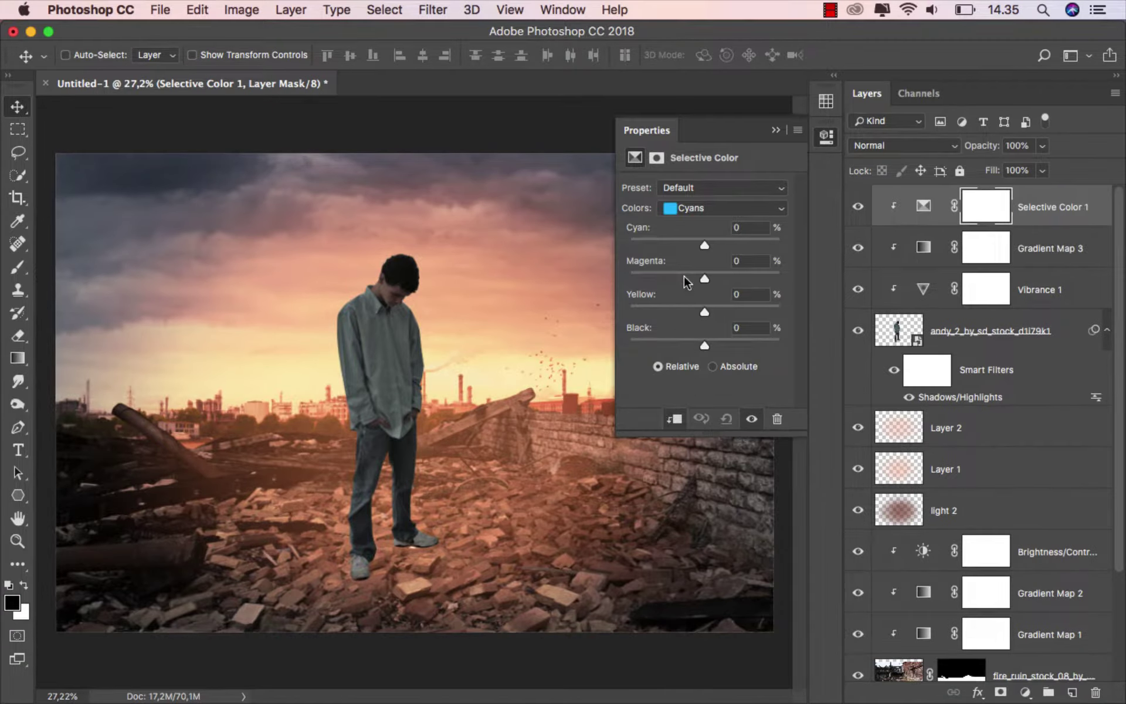
left_click(701, 211)
left_click(700, 210)
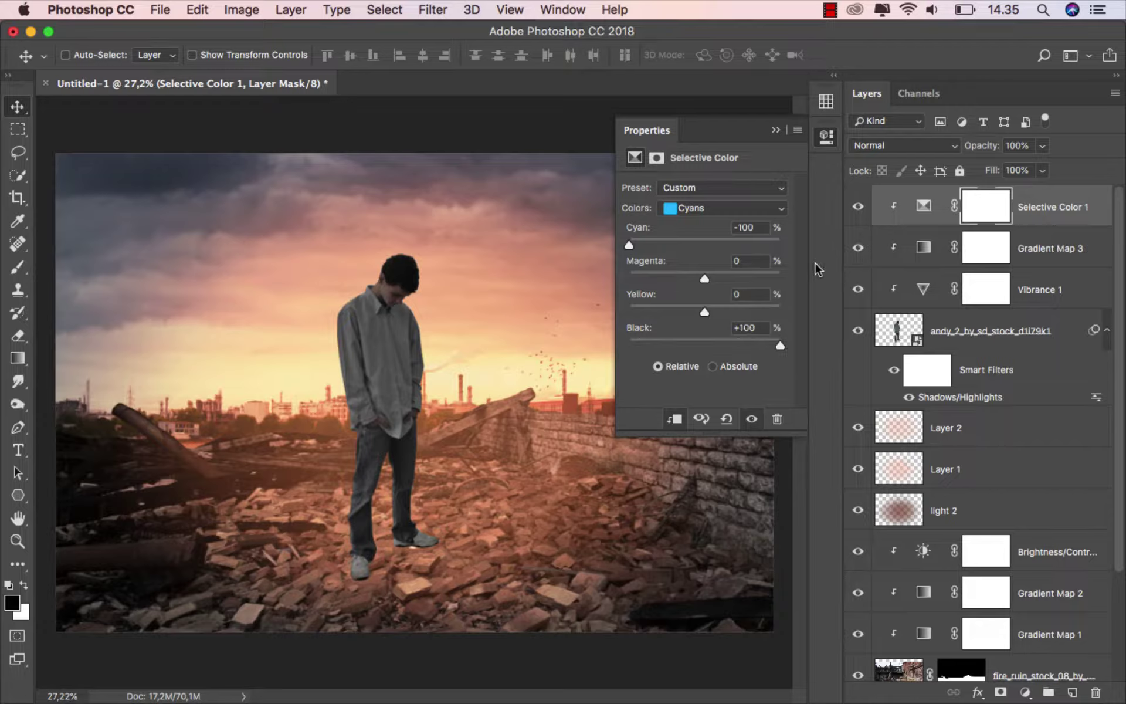
left_click(858, 208)
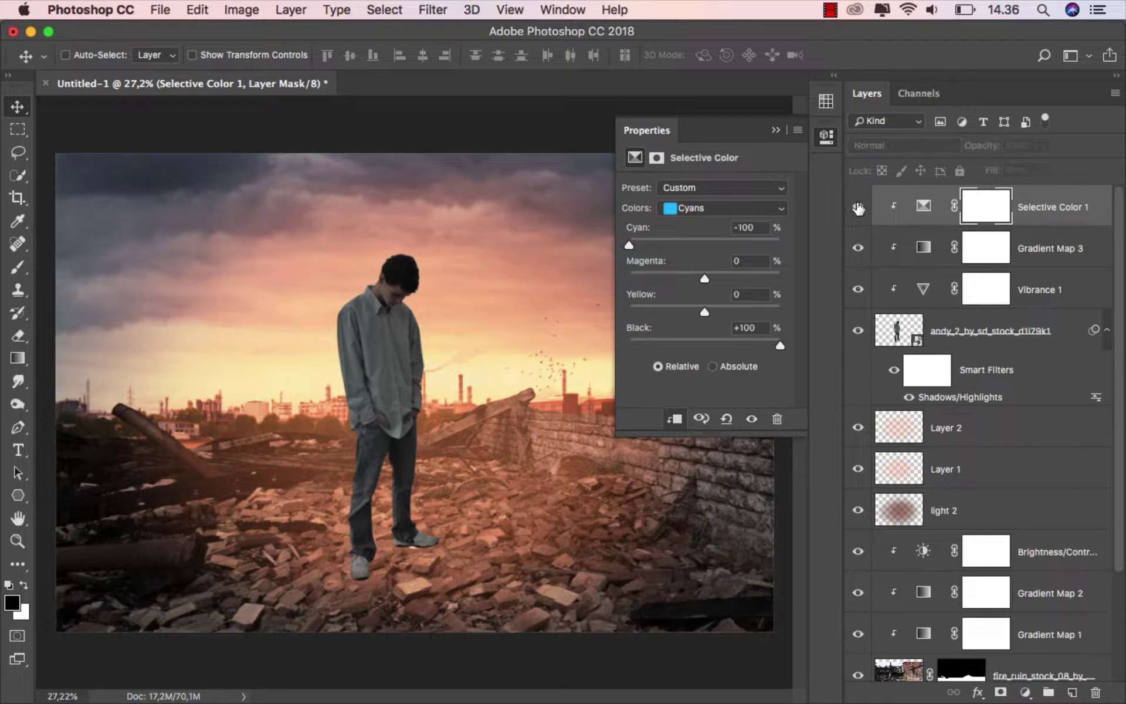
left_click(858, 208)
left_click(776, 129)
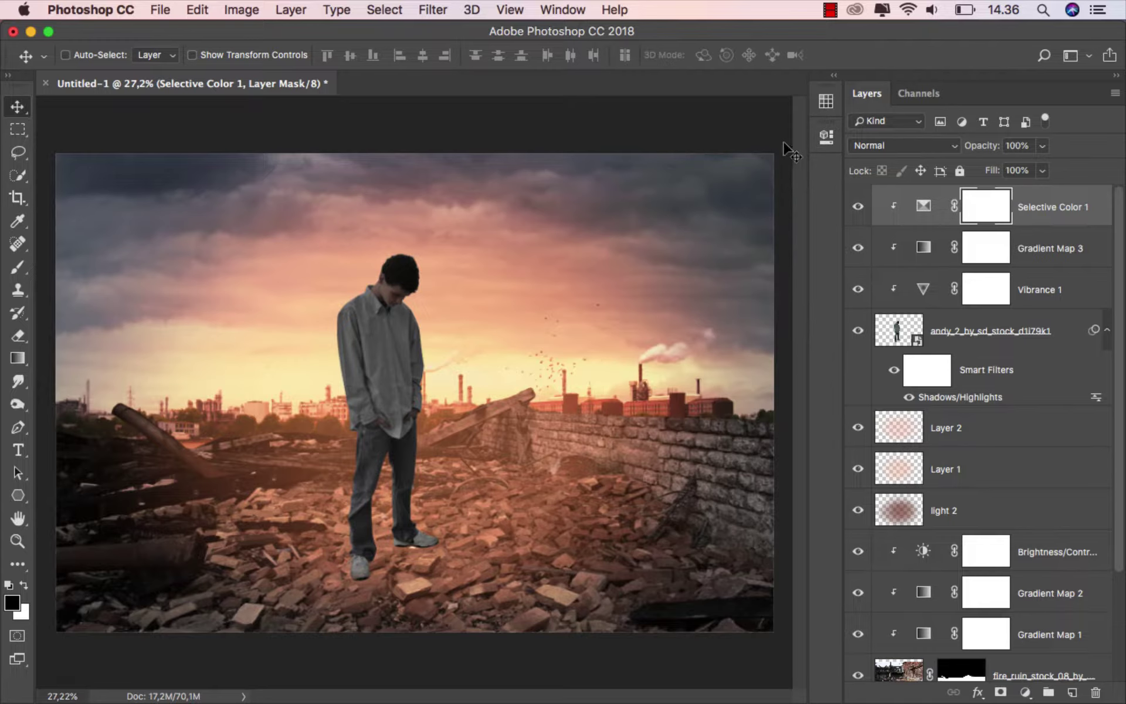
left_click(1056, 210)
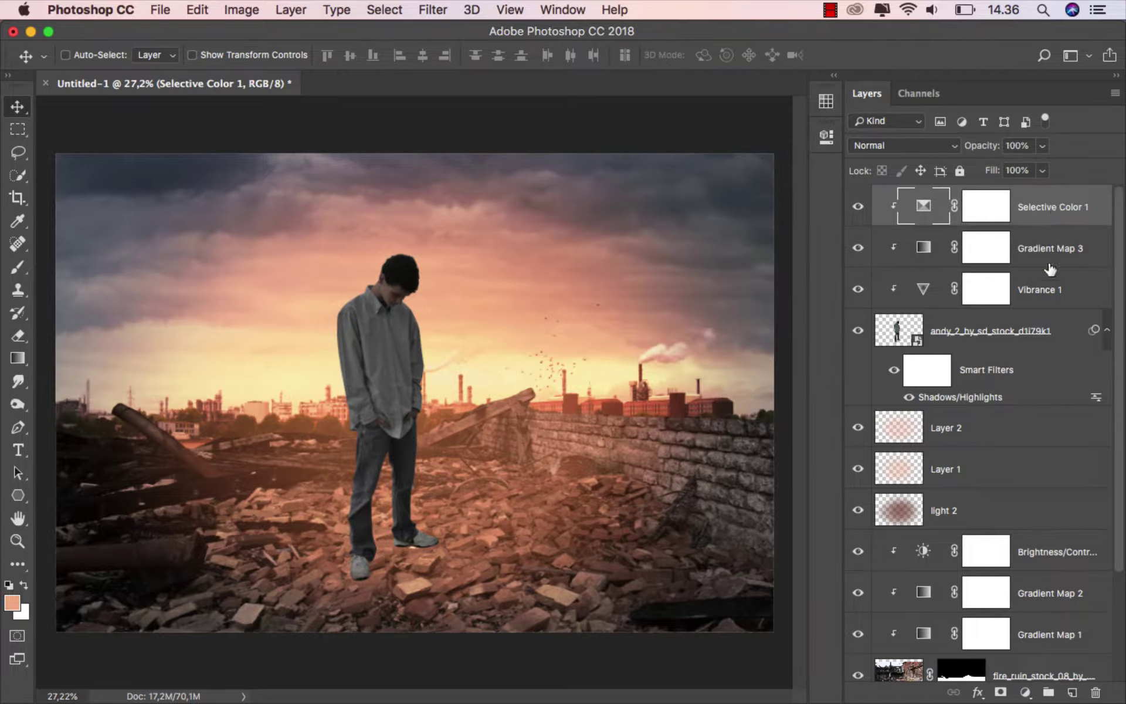
Add a clipped Curves layer mapping input 127 to 255, then invert its mask to black
left_click(1026, 693)
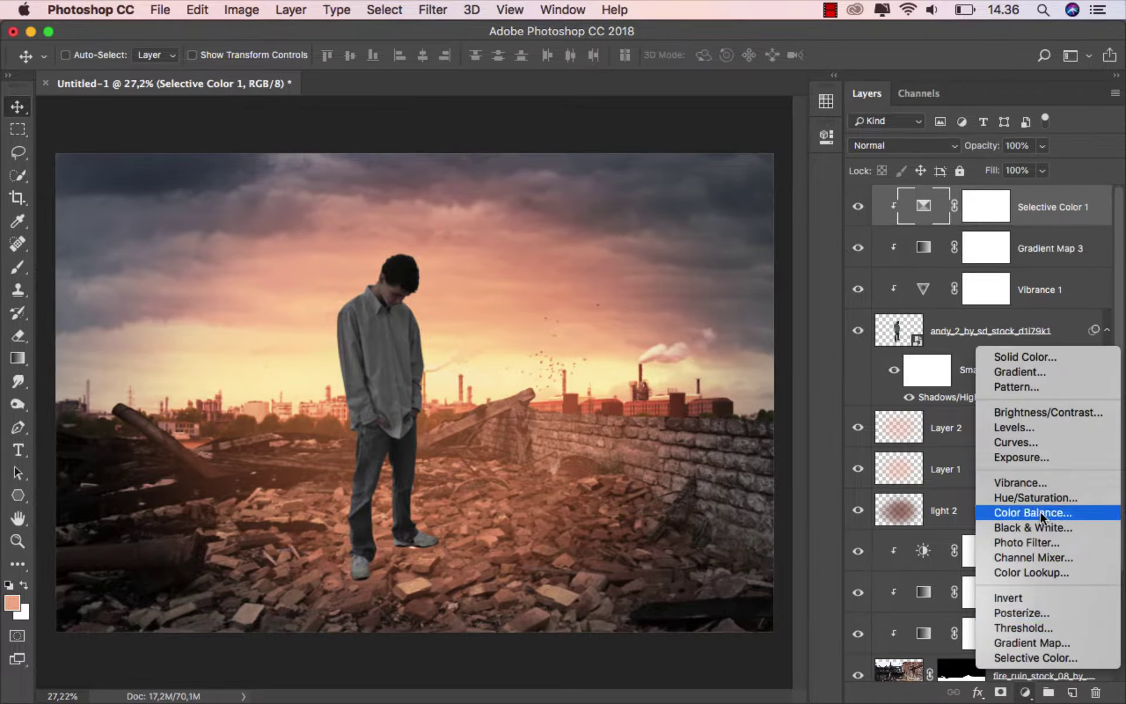
left_click(1050, 444)
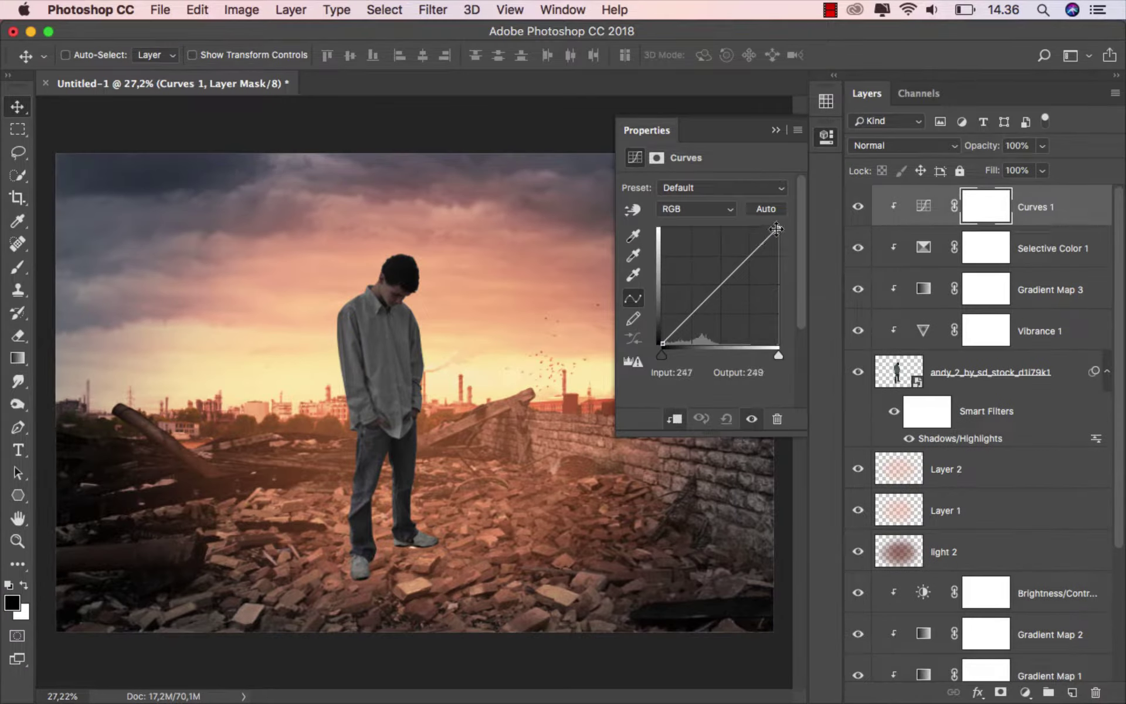
left_click_drag(773, 222, 719, 219)
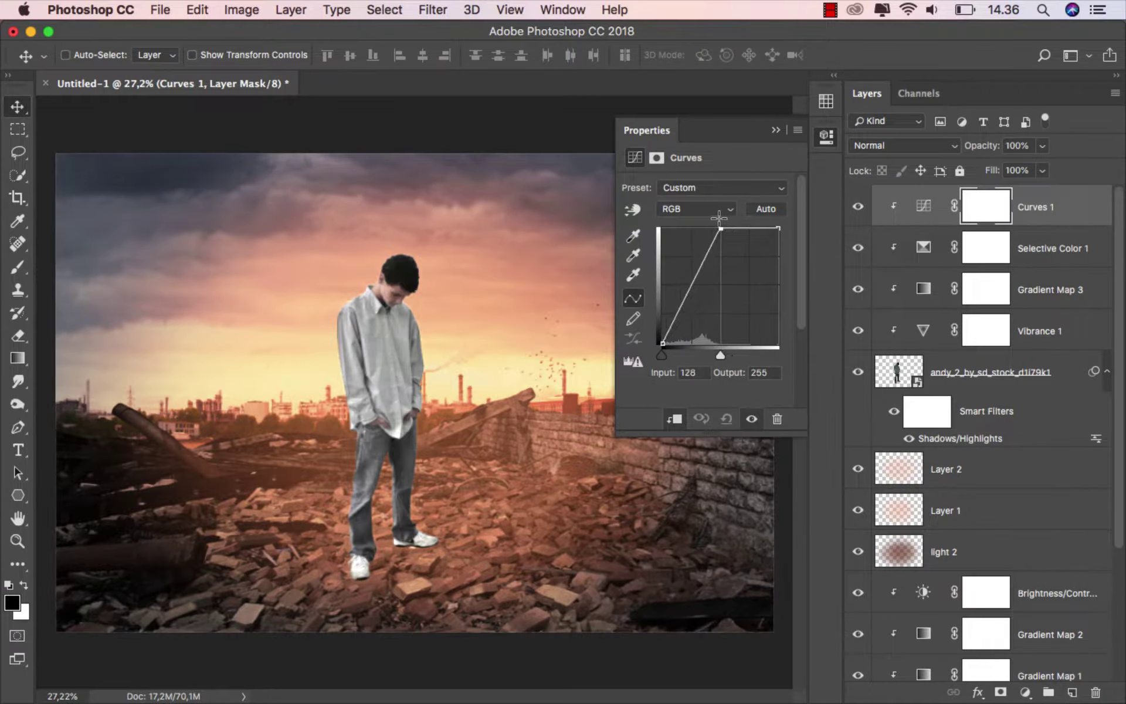
left_click(775, 130)
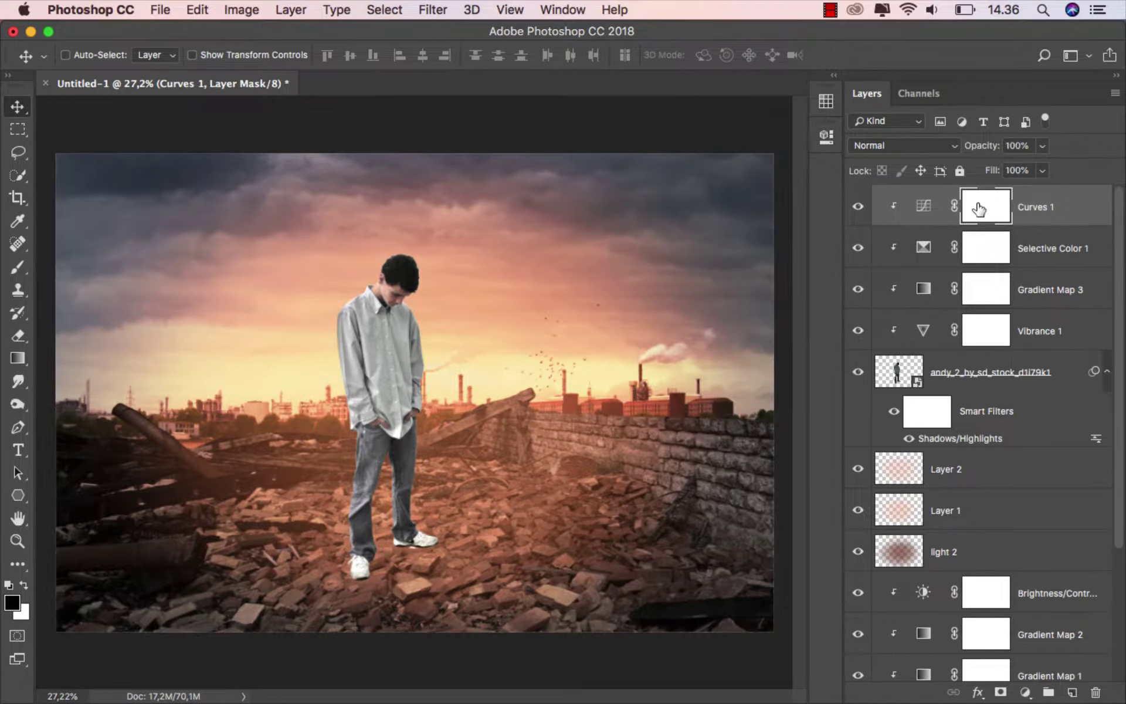
key("super+i")
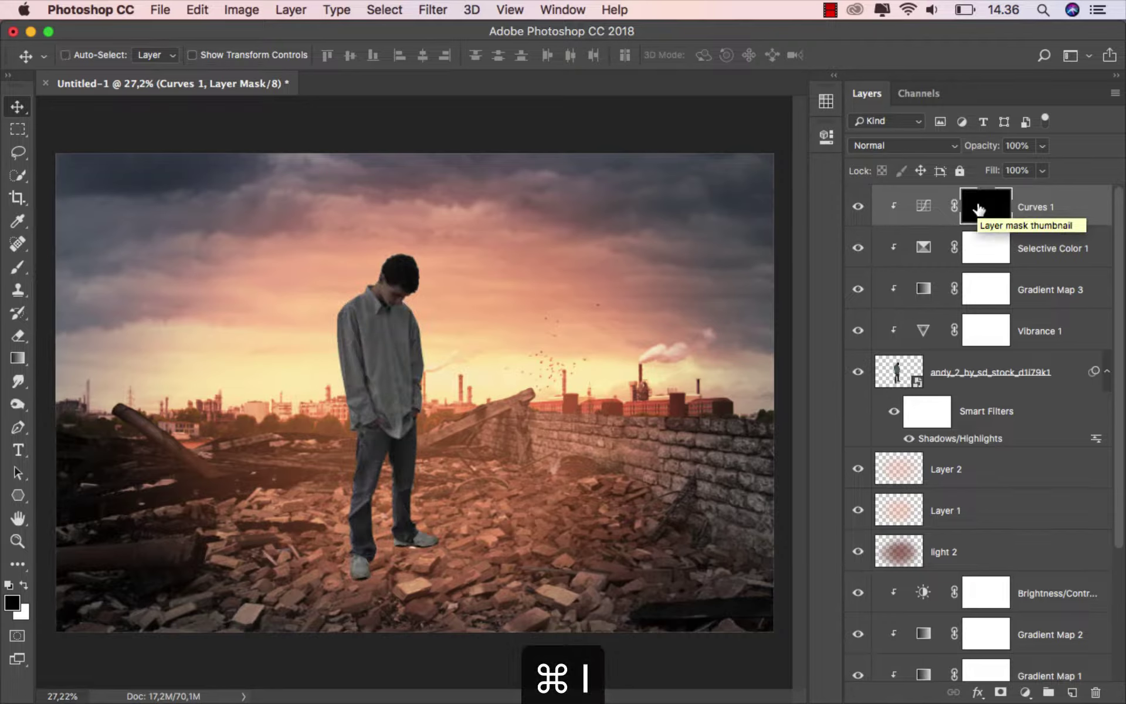
left_click(24, 270)
Set up a white brush at 100% opacity, 75 px size and 0% hardness
left_click(69, 267)
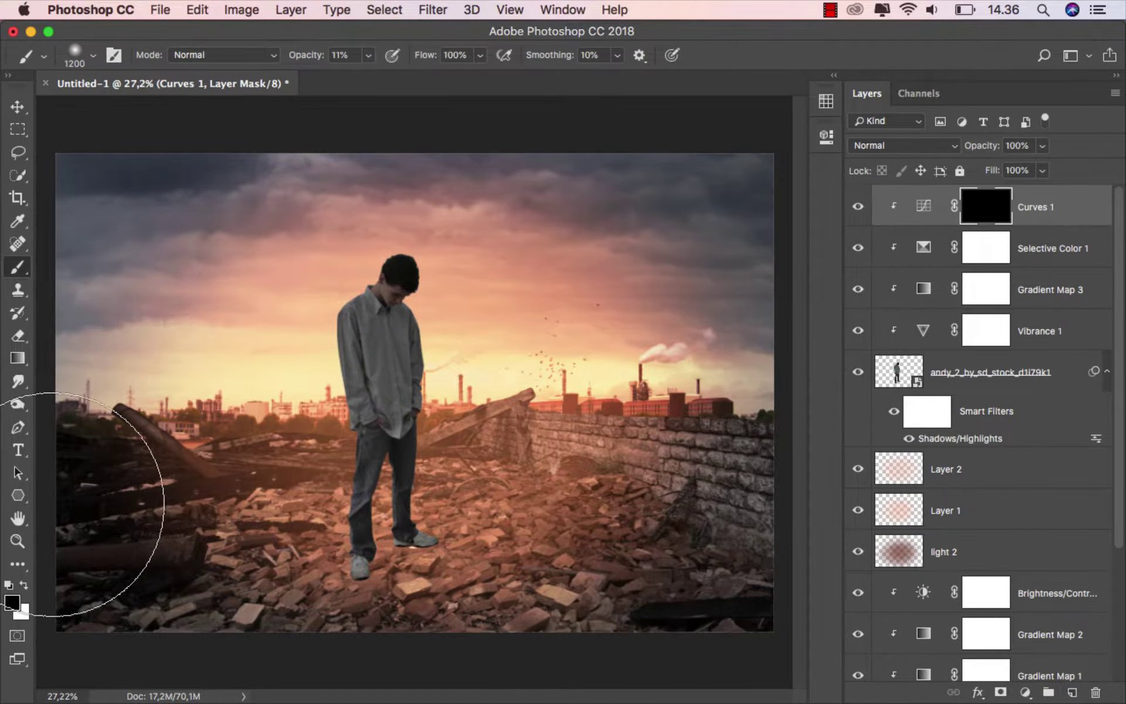
left_click(23, 586)
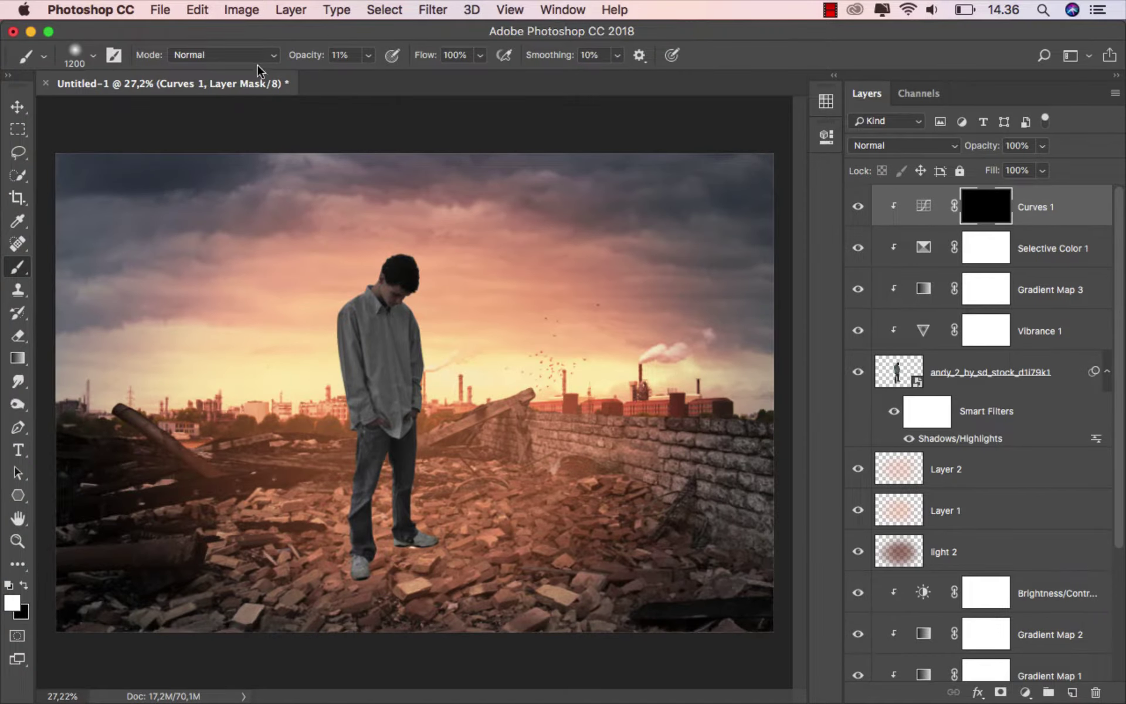
left_click(369, 55)
left_click_drag(376, 74, 444, 75)
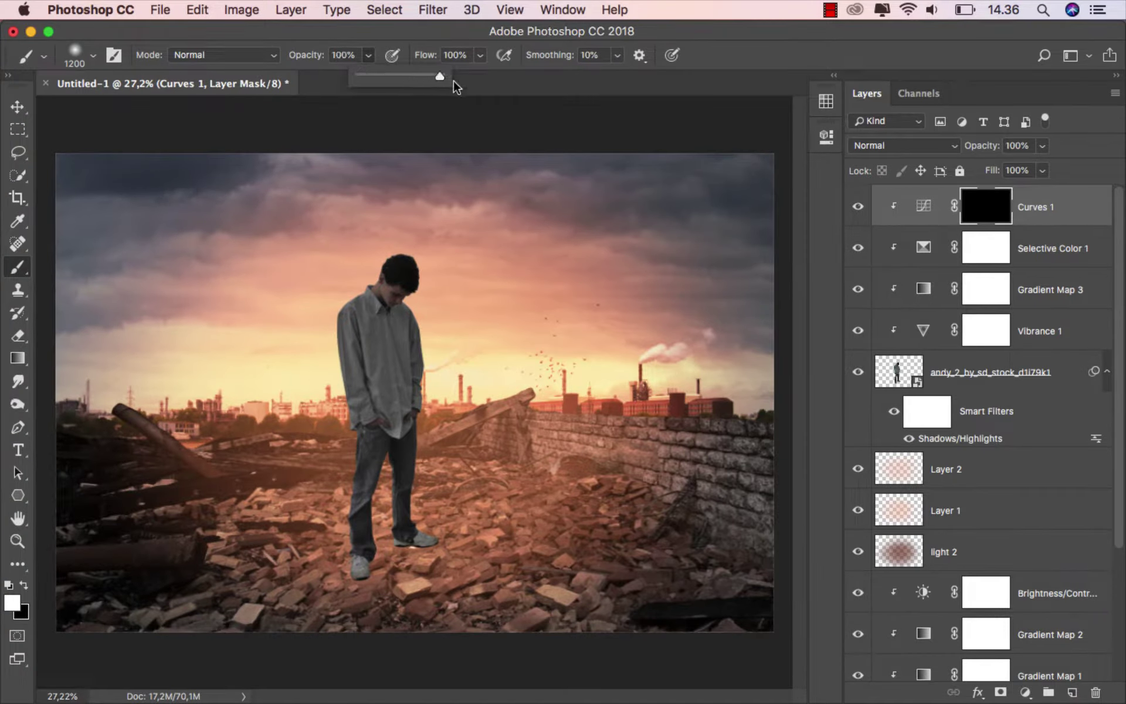
right_click(254, 300)
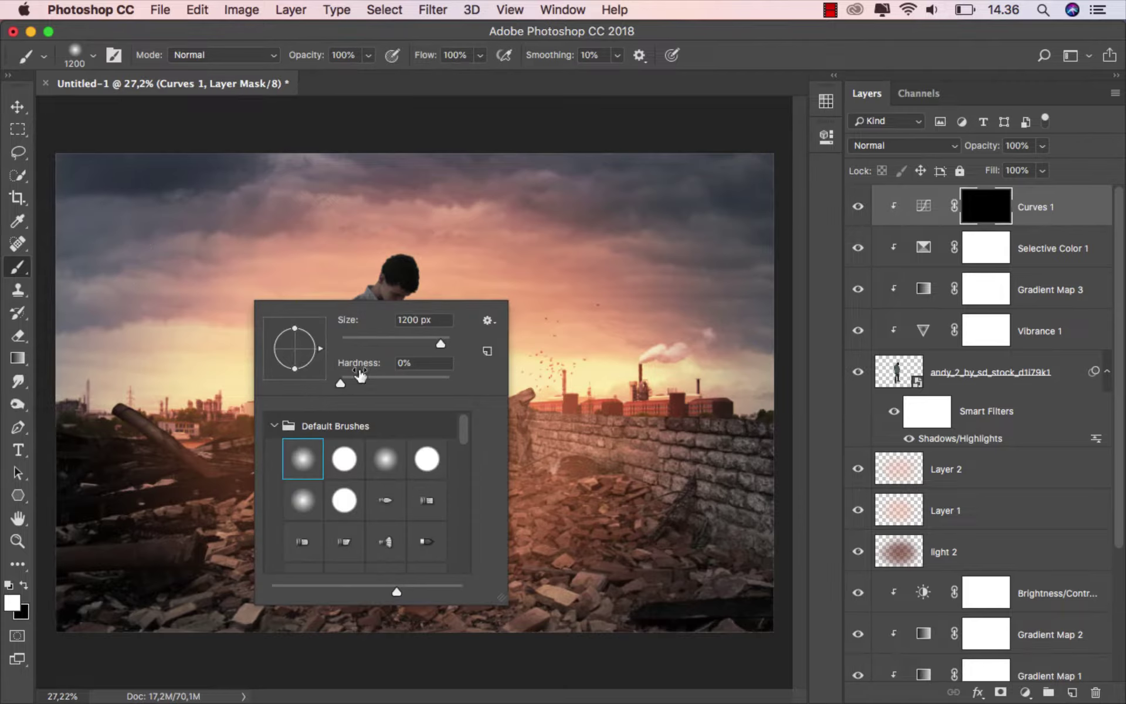
left_click_drag(392, 345, 382, 345)
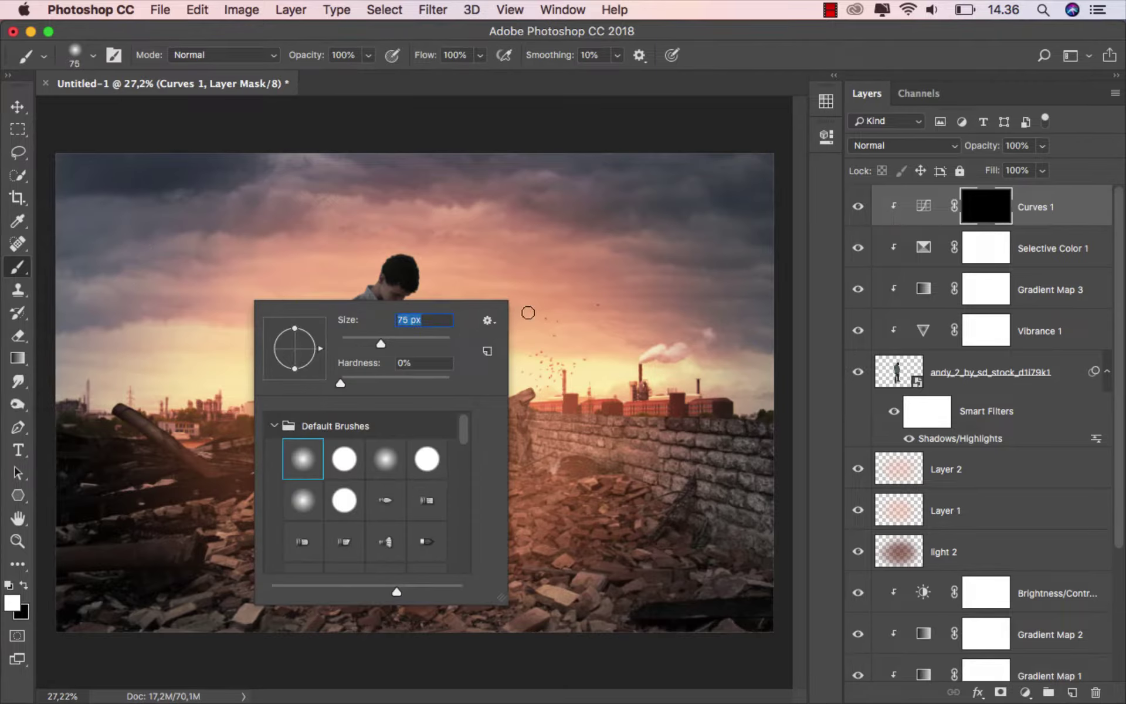
left_click(700, 63)
scroll(477, 296, "up", 2, "alt")
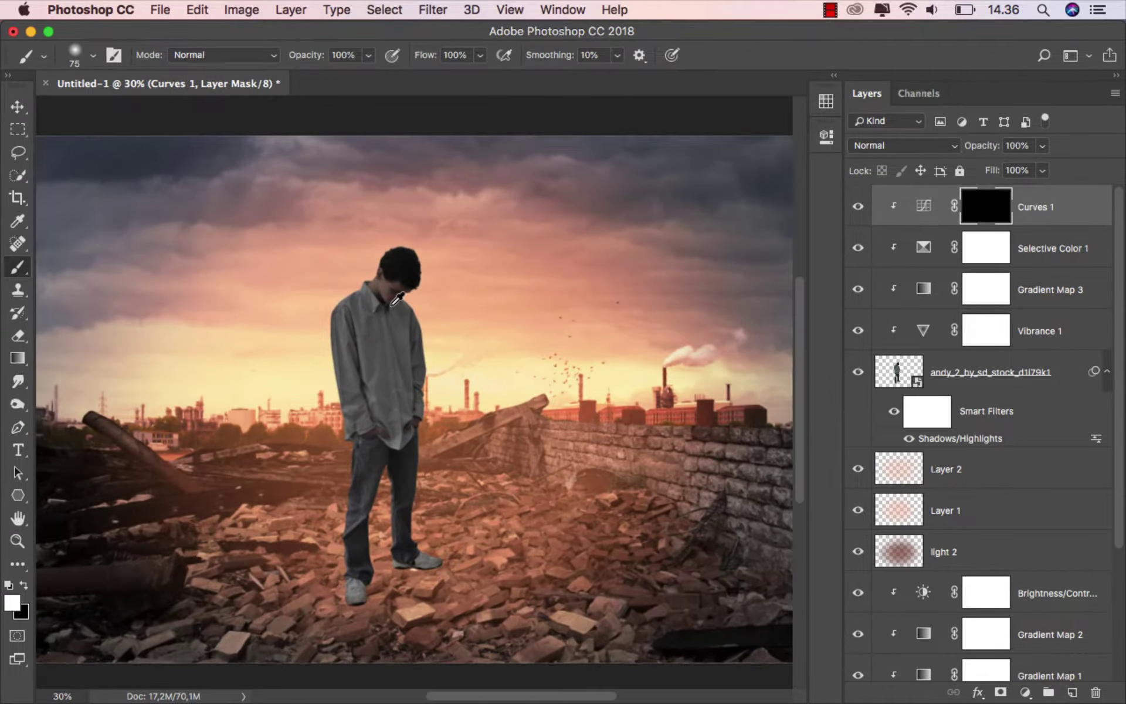
scroll(464, 302, "up", 3, "alt")
Paint white on the Curves 1 mask along the hair and right shirt edge with a smaller brush
scroll(448, 311, "up", 3, "alt")
scroll(434, 316, "up", 3, "alt")
scroll(422, 322, "down", 1, "alt")
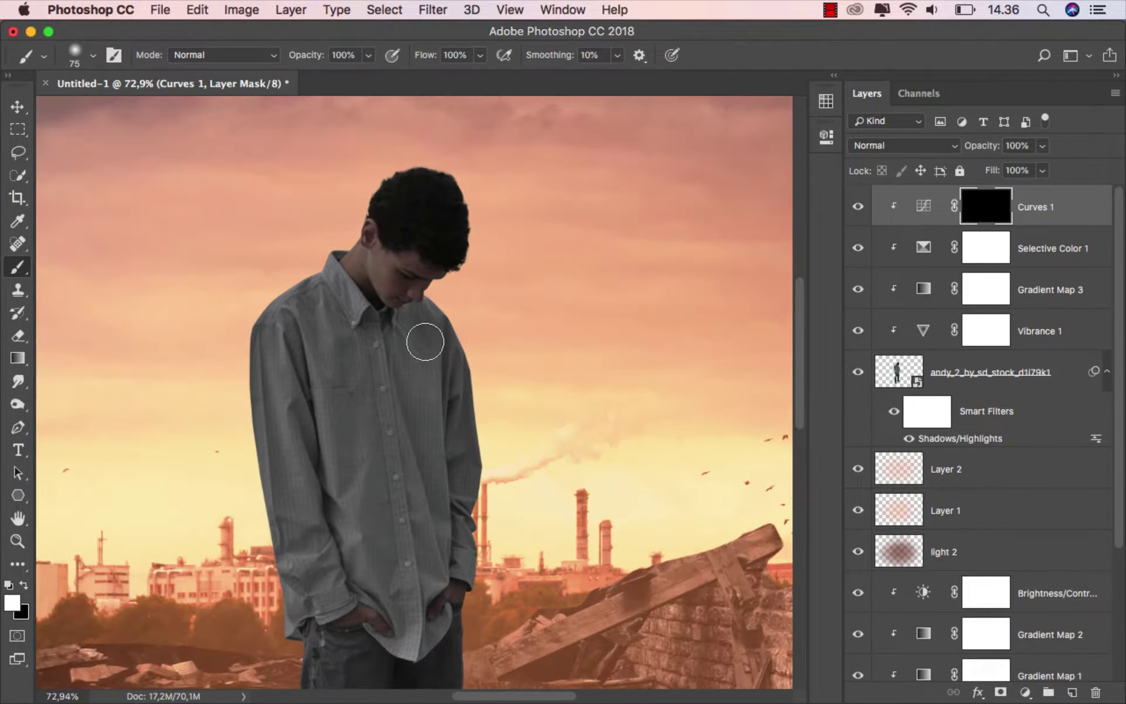
scroll(487, 332, "up", 1)
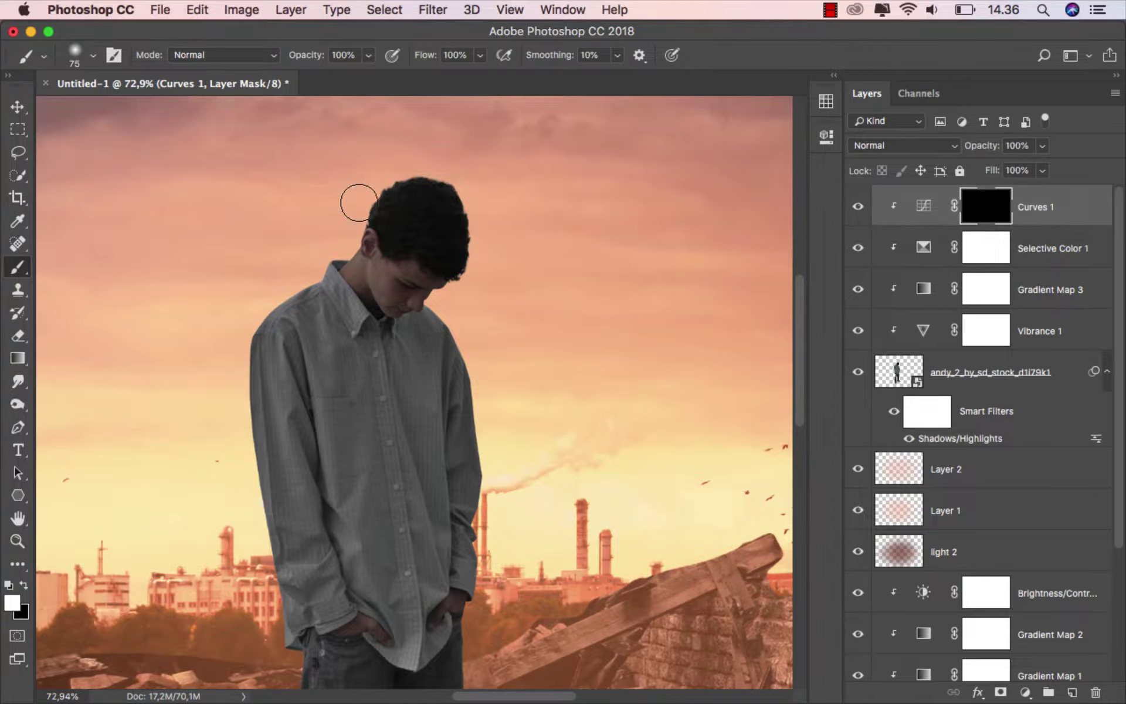
left_click_drag(468, 237, 465, 282)
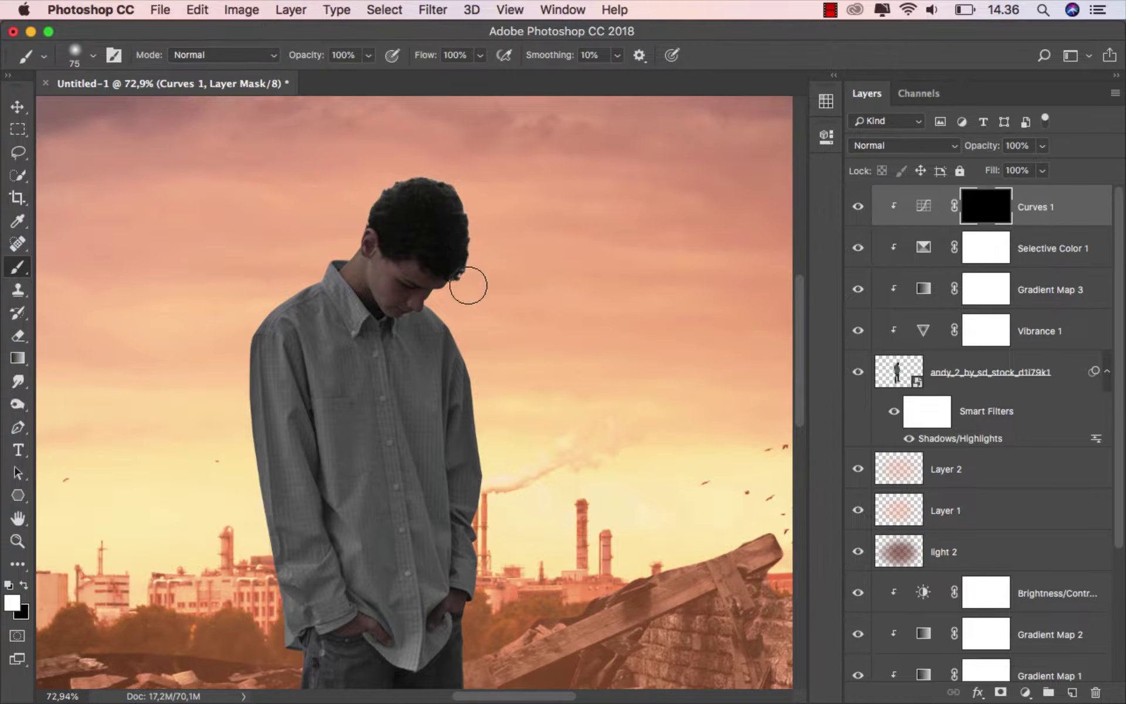
key("bracketleft")
key("bracketleft")
key("bracketleft")
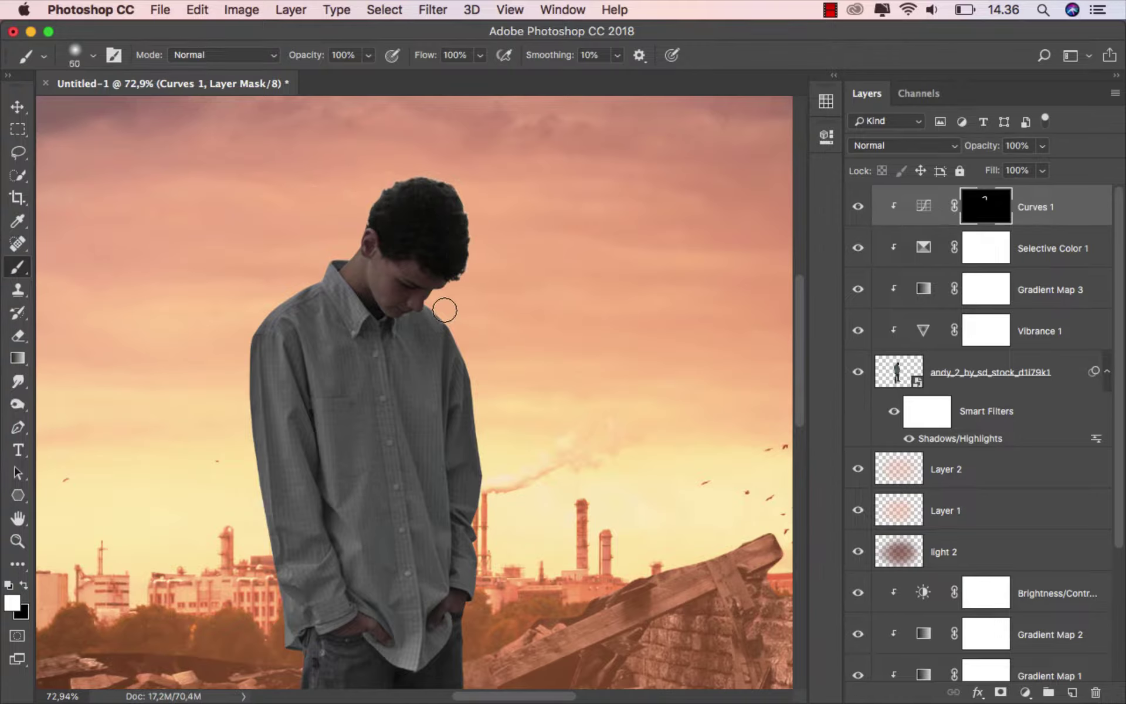
mouse_move(433, 307)
left_mouse_down()
mouse_move(483, 420)
mouse_move(485, 465)
left_mouse_up()
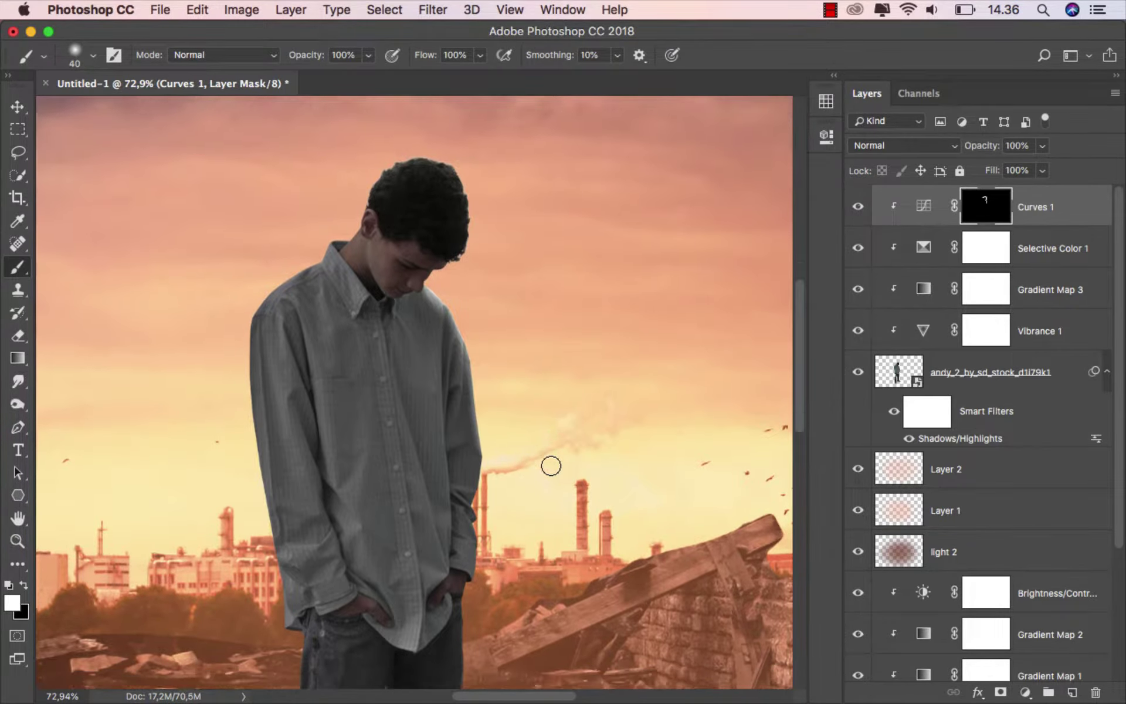
Brighten the lower right shirt edge and the outer and inner leg edges on the mask
scroll(546, 460, "down", 5)
left_click_drag(473, 184, 478, 434)
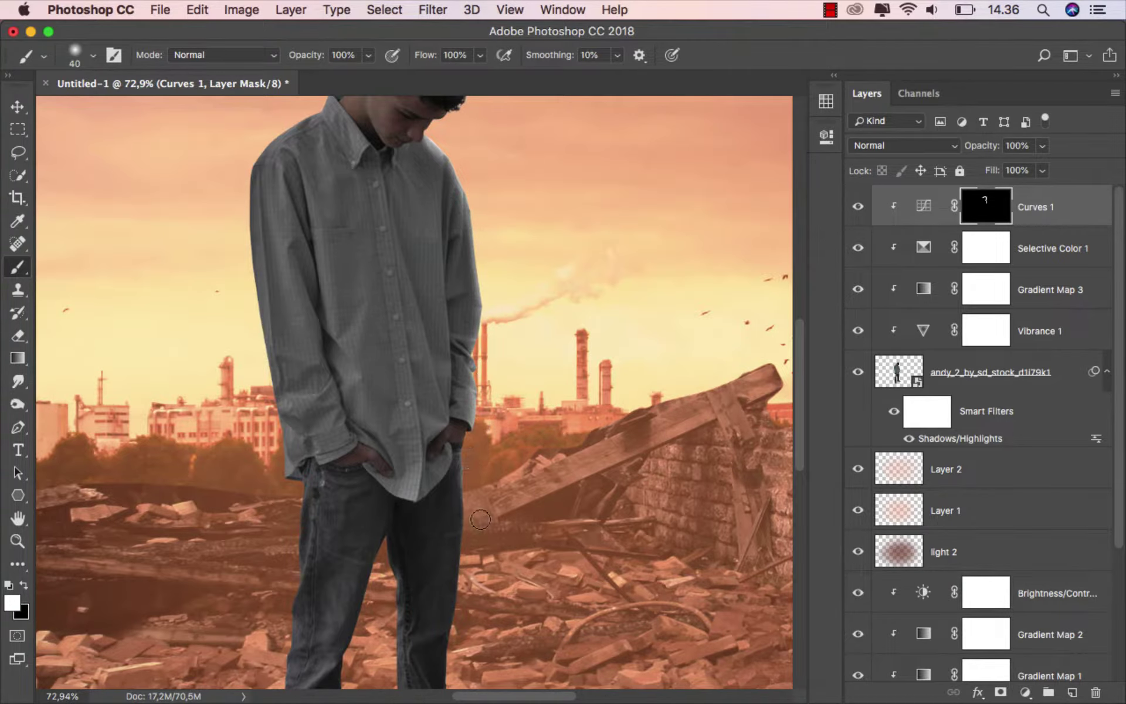
scroll(487, 498, "down", 4)
mouse_move(472, 296)
left_mouse_down()
mouse_move(442, 488)
mouse_move(466, 566)
mouse_move(510, 593)
left_mouse_up()
scroll(470, 478, "down", 1)
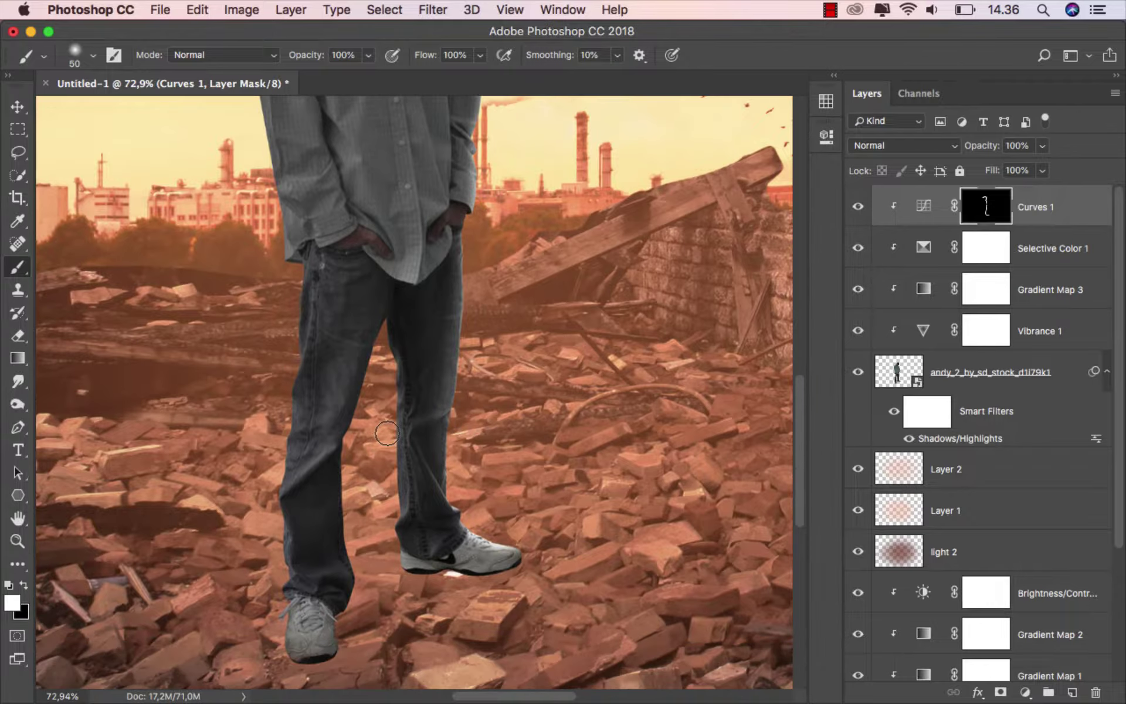
mouse_move(383, 363)
left_mouse_down()
mouse_move(347, 445)
mouse_move(353, 540)
left_mouse_up()
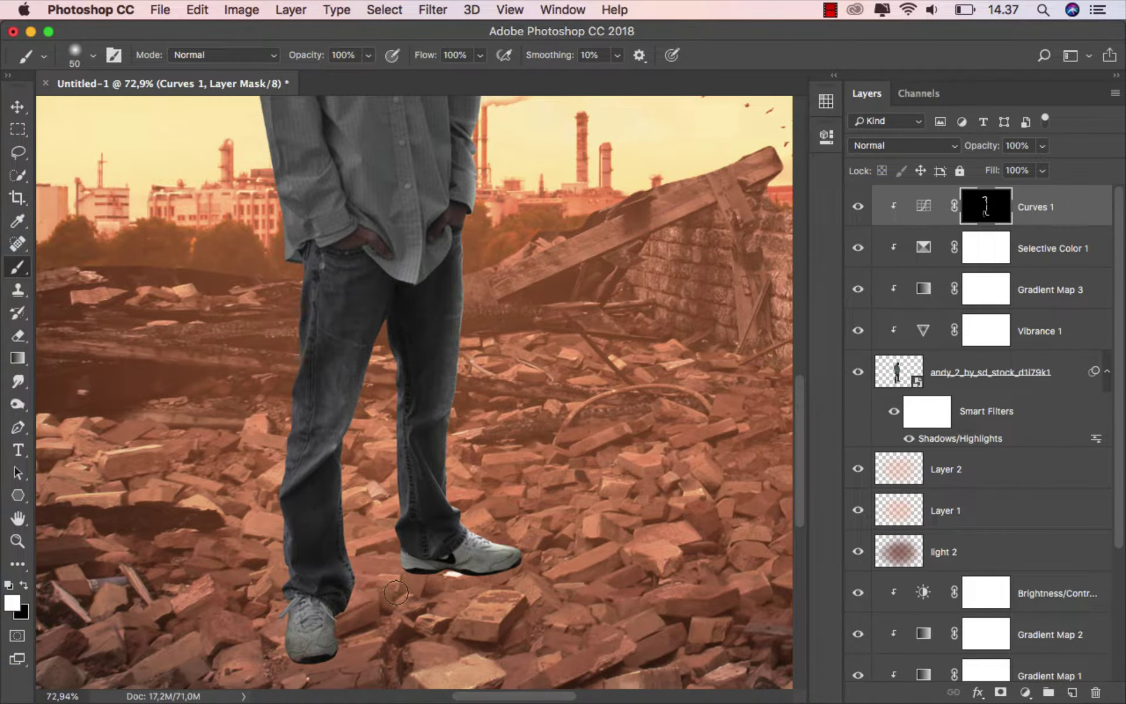
Undo an accidental path point, brighten both shoulder edges, then fit the image on screen
scroll(363, 552, "up", 2)
scroll(369, 510, "up", 3)
scroll(368, 503, "up", 2)
scroll(357, 468, "up", 1)
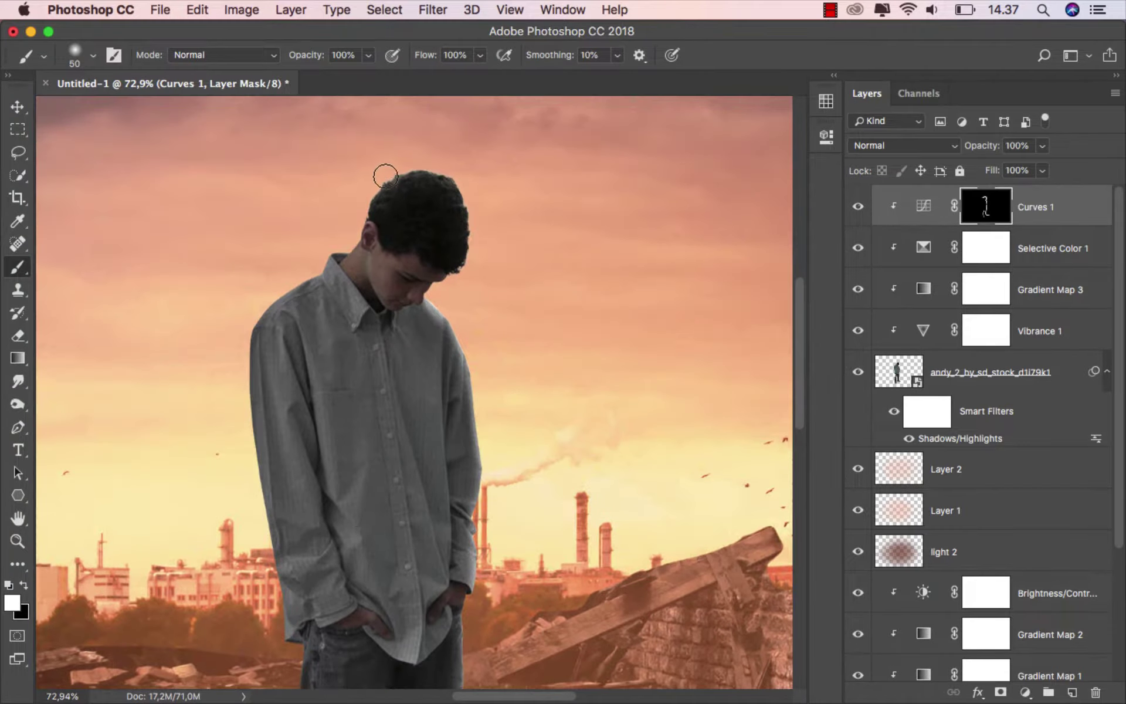
key("p")
key("super+z")
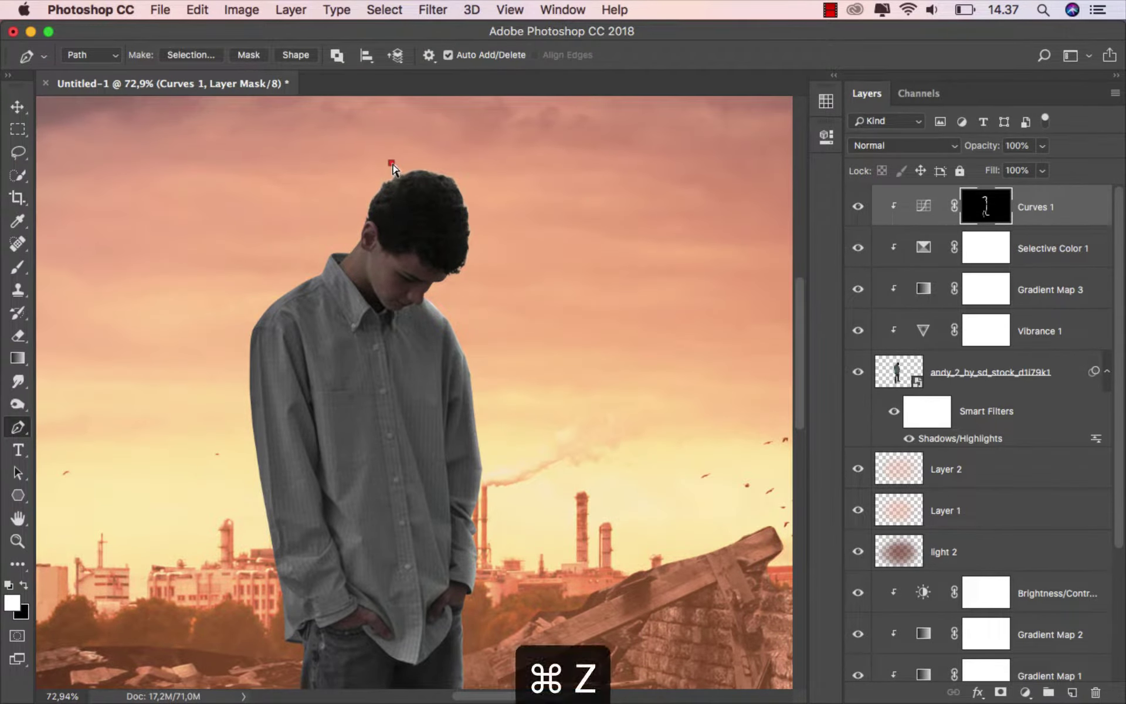
key("b")
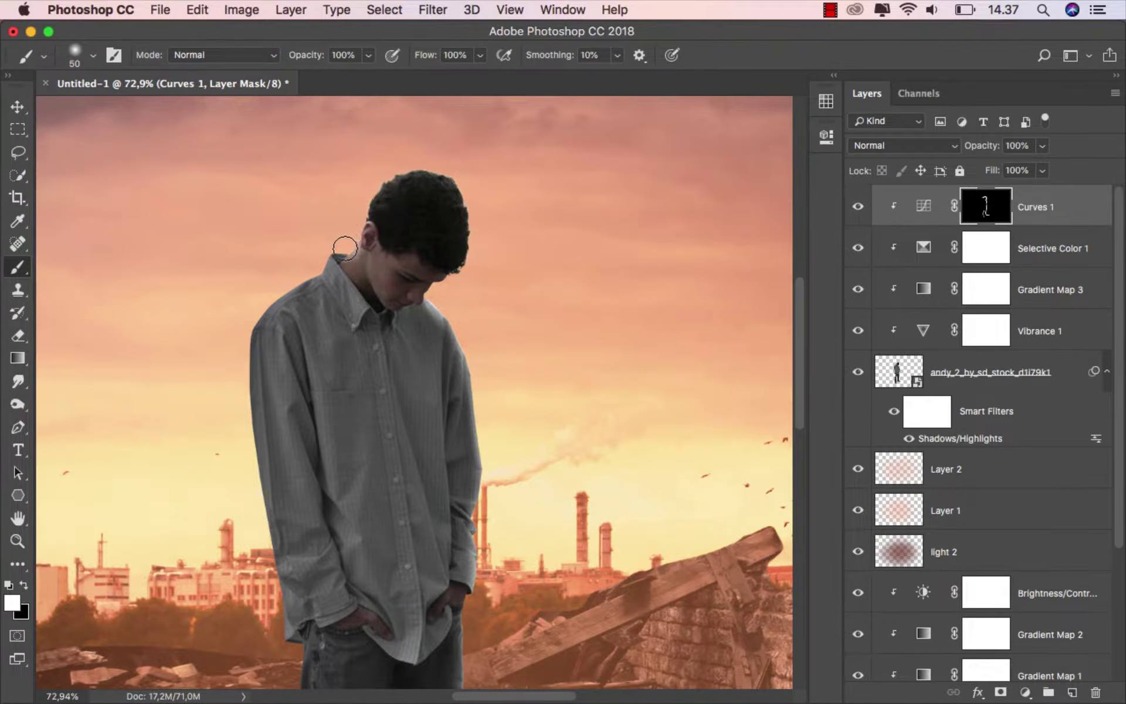
mouse_move(345, 249)
left_mouse_down()
mouse_move(276, 300)
mouse_move(249, 437)
mouse_move(248, 535)
left_mouse_up()
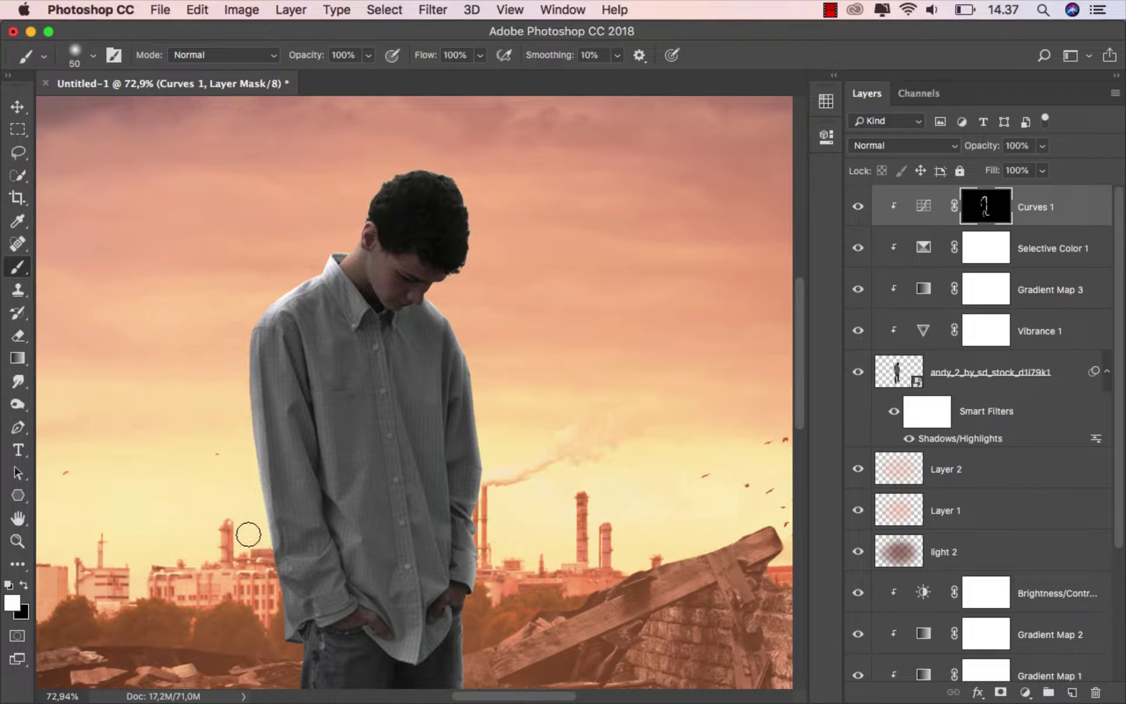
mouse_move(434, 302)
left_mouse_down()
mouse_move(451, 306)
mouse_move(477, 394)
mouse_move(478, 505)
left_mouse_up()
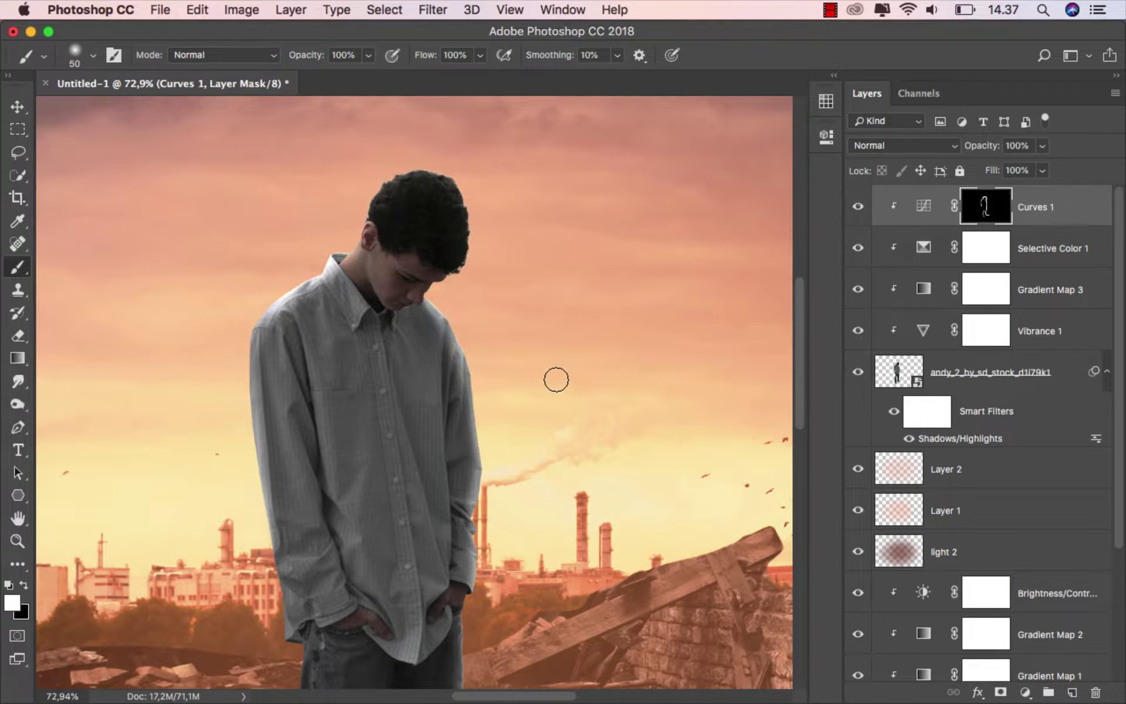
key("super+0")
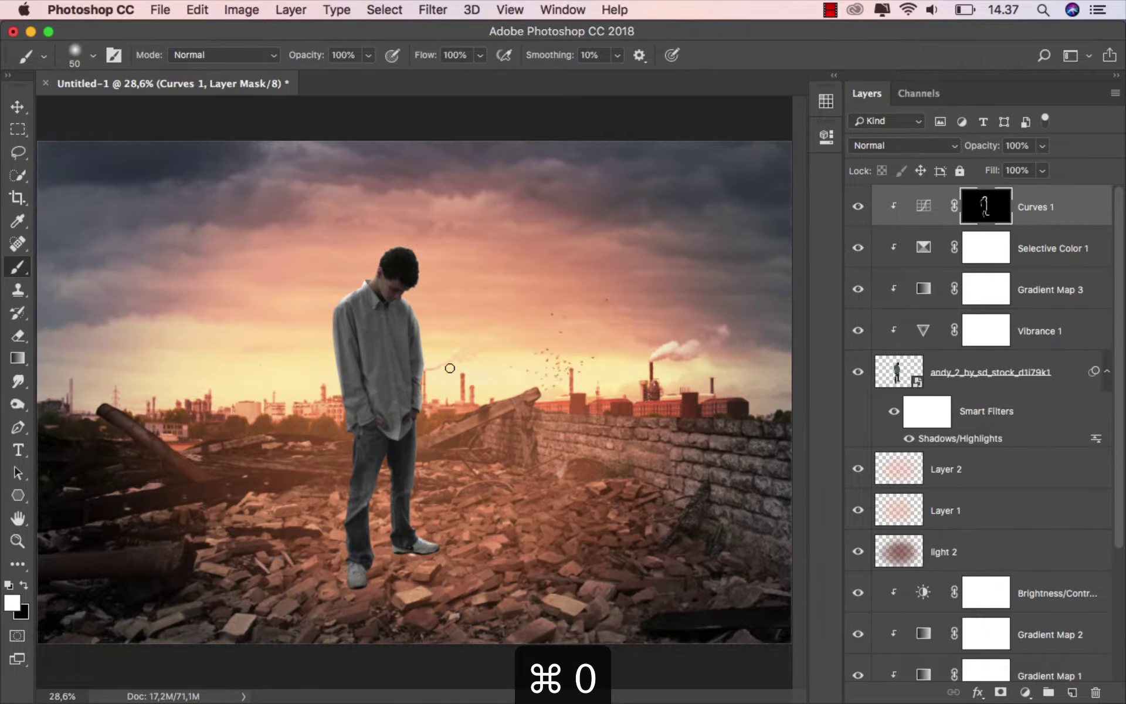
Add a new Layer 3 above Curves 1 and clip it to the young man
left_click(24, 110)
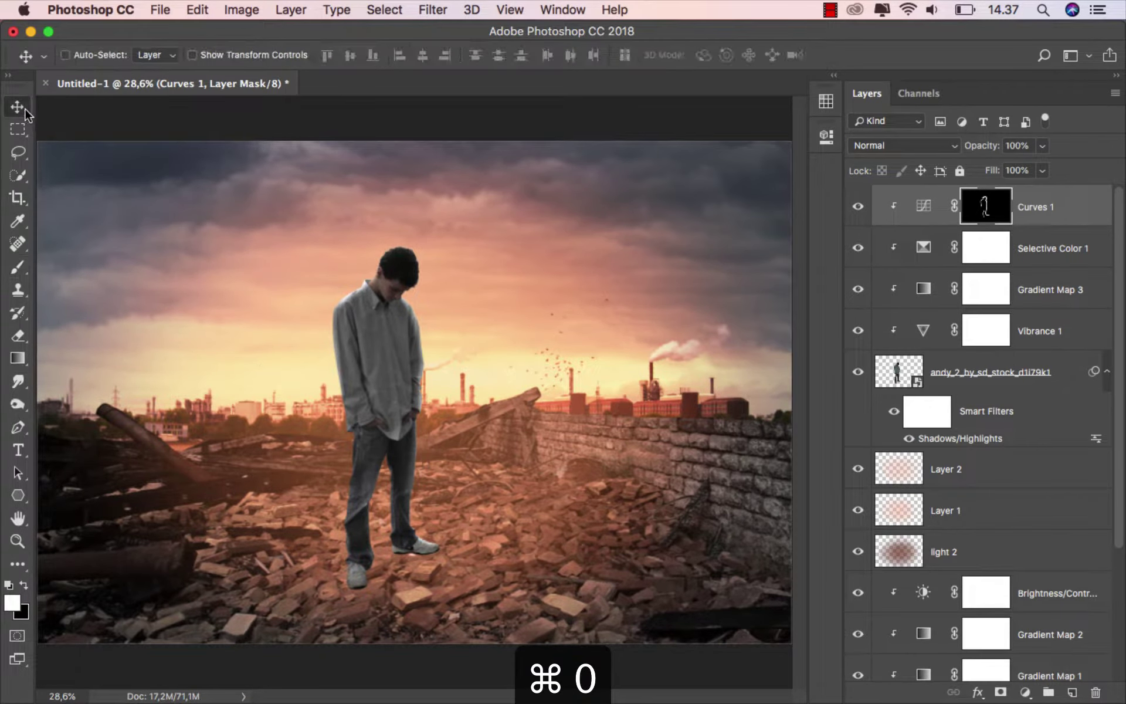
left_click(857, 206)
left_click(858, 207)
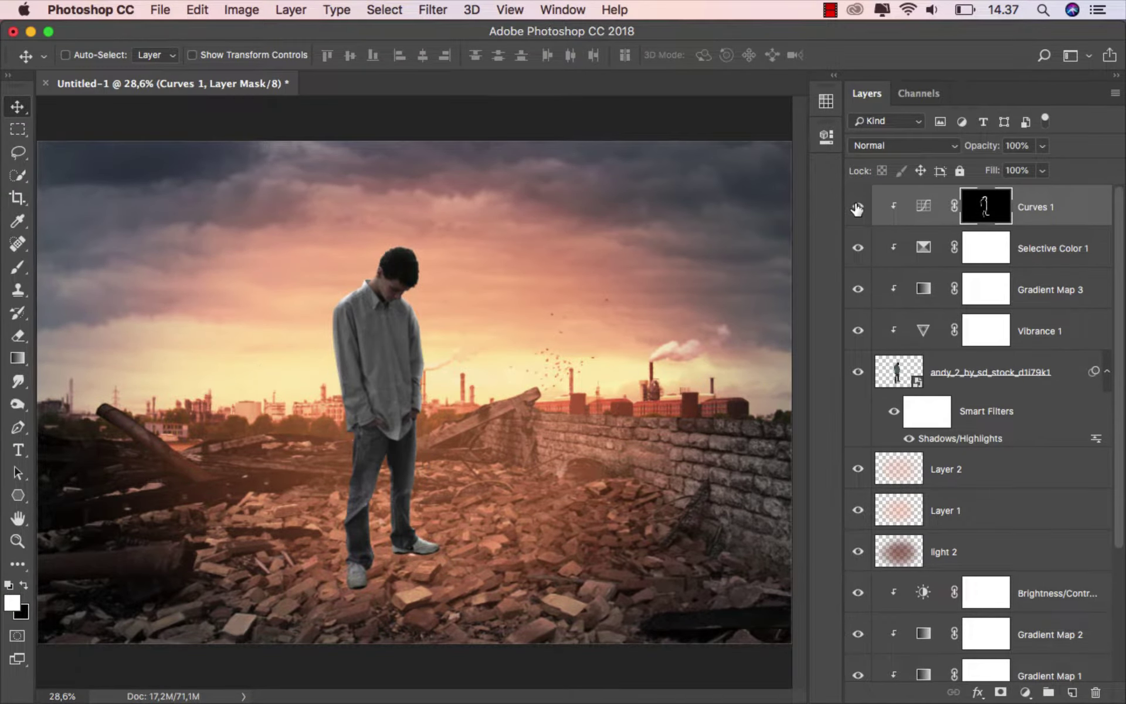
left_click(1043, 213)
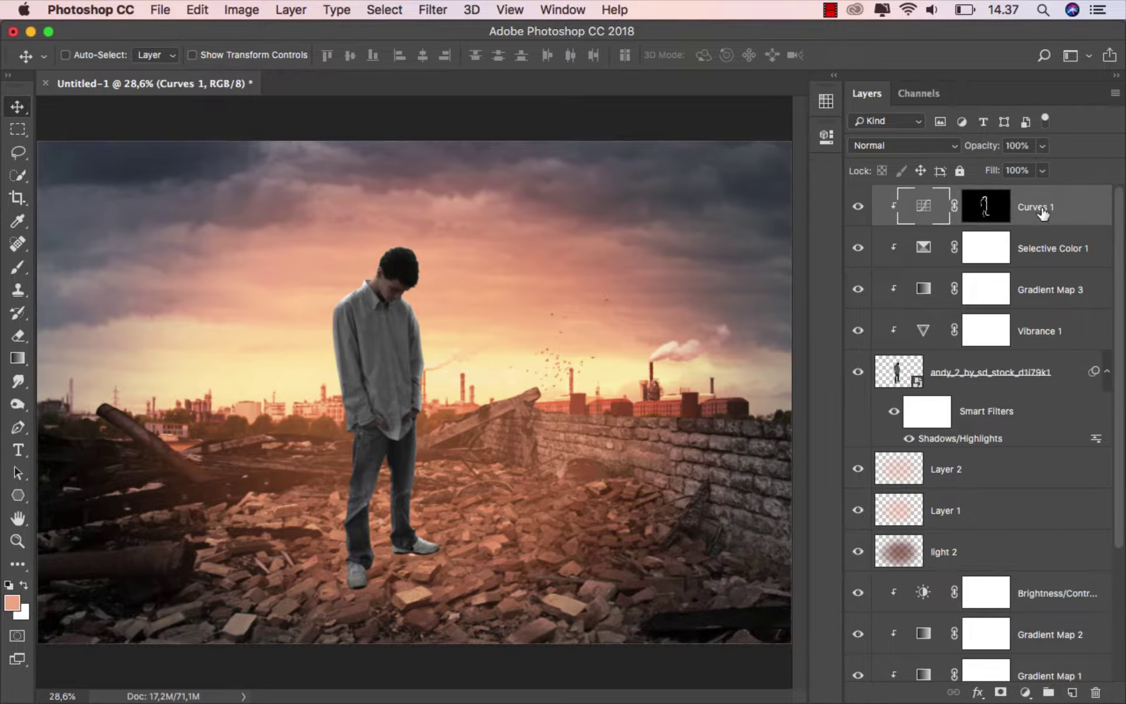
left_click(1073, 691)
right_click(964, 209)
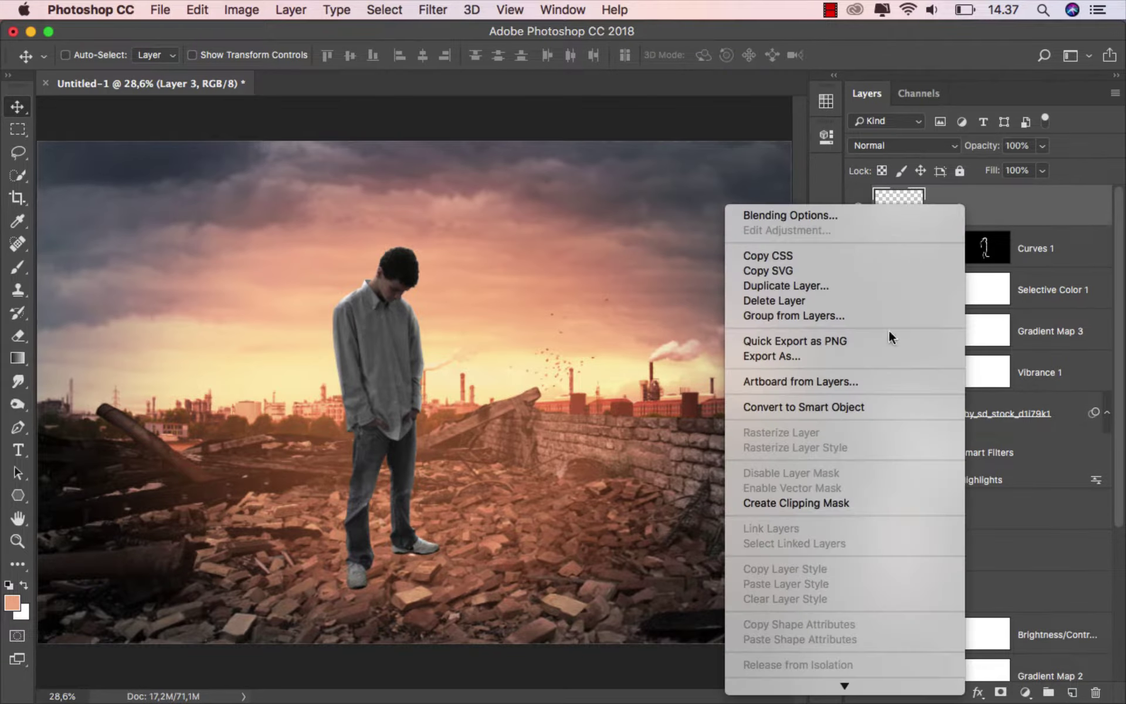
left_click(831, 502)
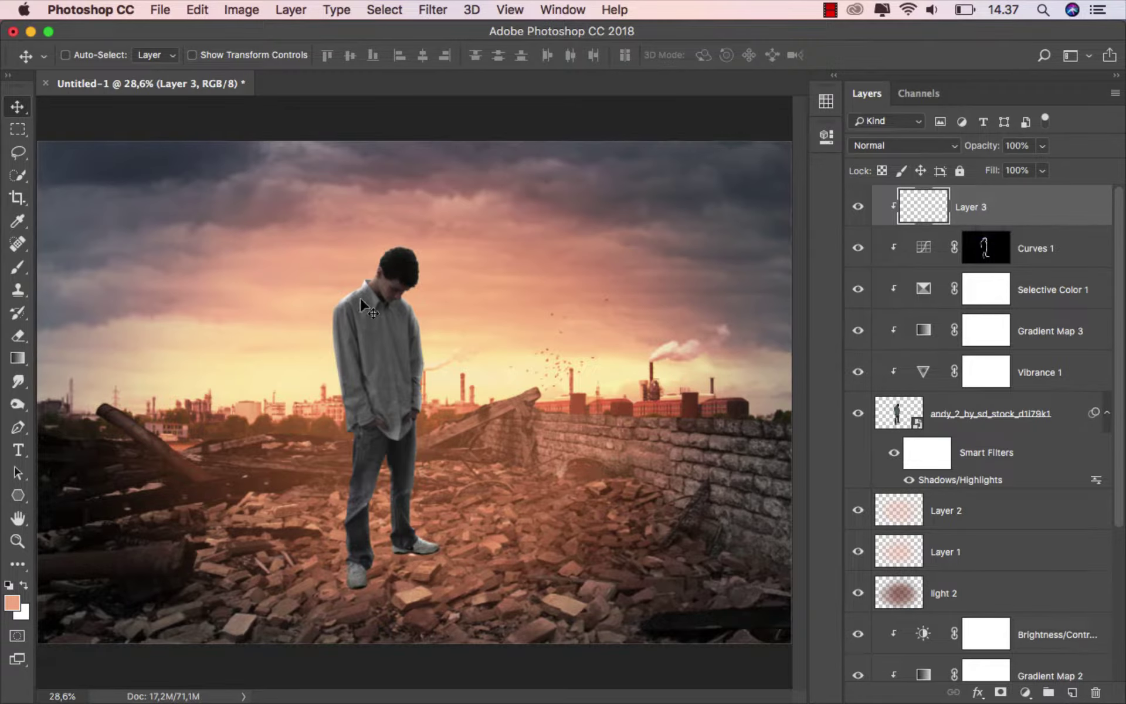
Switch to a soft Brush and sample a light peach colour from the sunlit sky
right_click(18, 267)
left_click(69, 266)
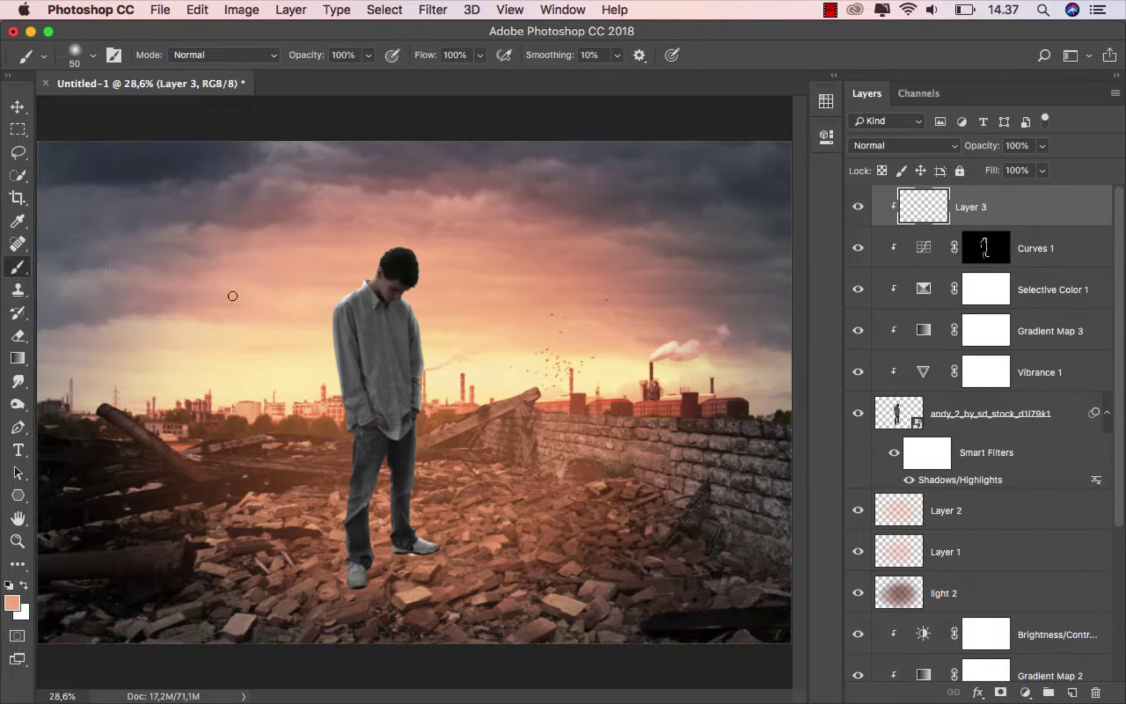
scroll(436, 324, "up", 1)
scroll(435, 325, "up", 5)
scroll(275, 314, "up", 2)
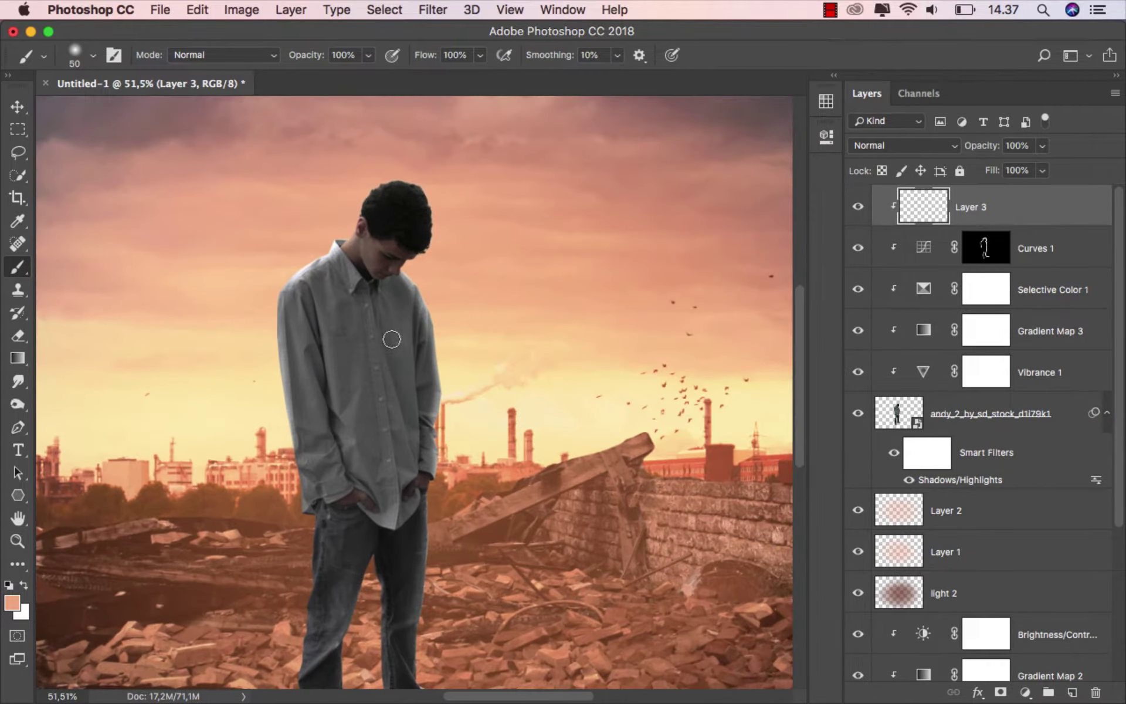
left_click(534, 351, "alt")
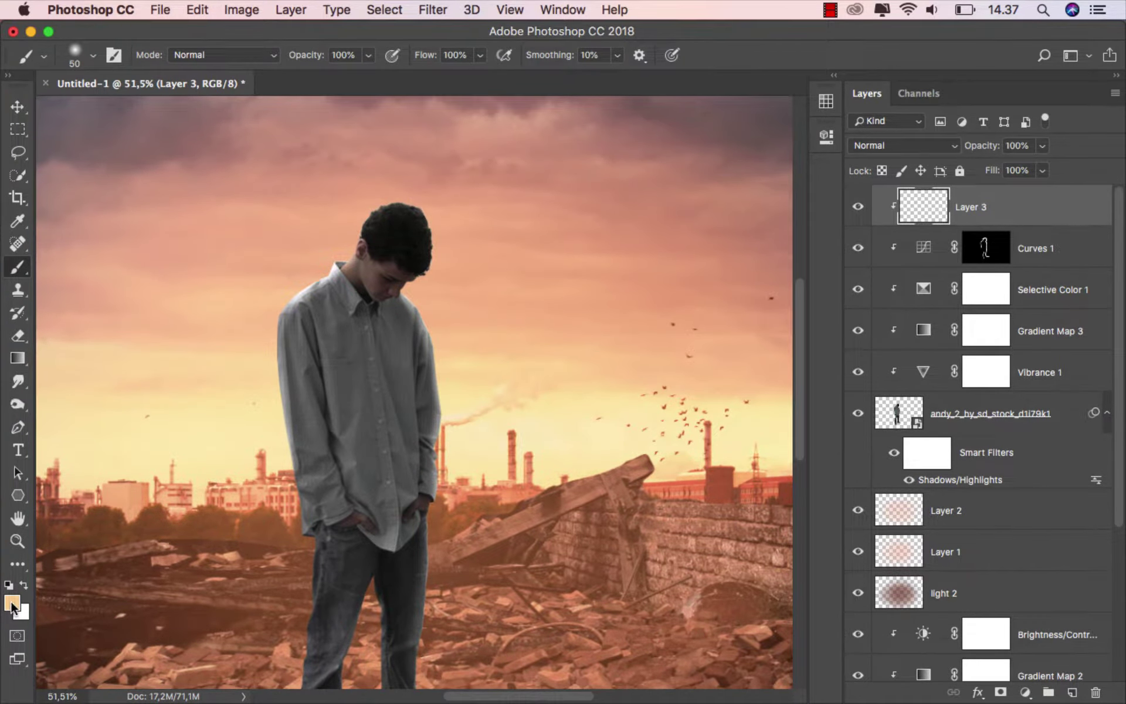
left_click(592, 368, "alt")
scroll(476, 268, "up", 1)
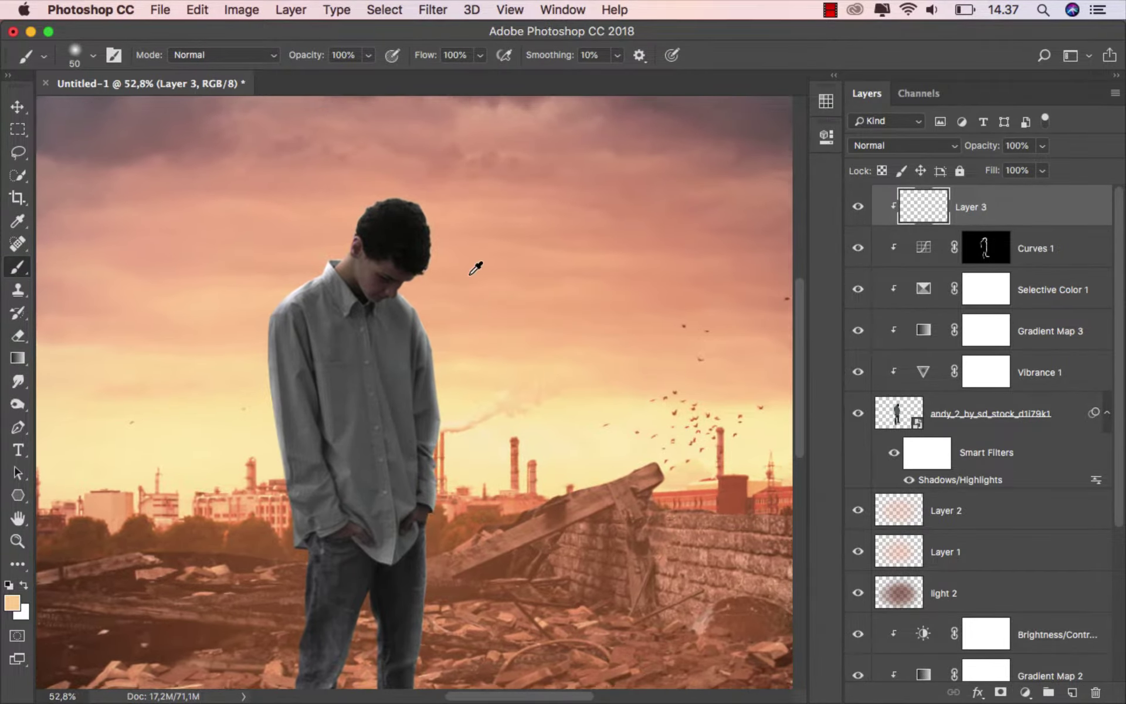
scroll(476, 268, "up", 2)
Set Layer 3 to Overlay blending and shrink the brush to 37
left_click(877, 147)
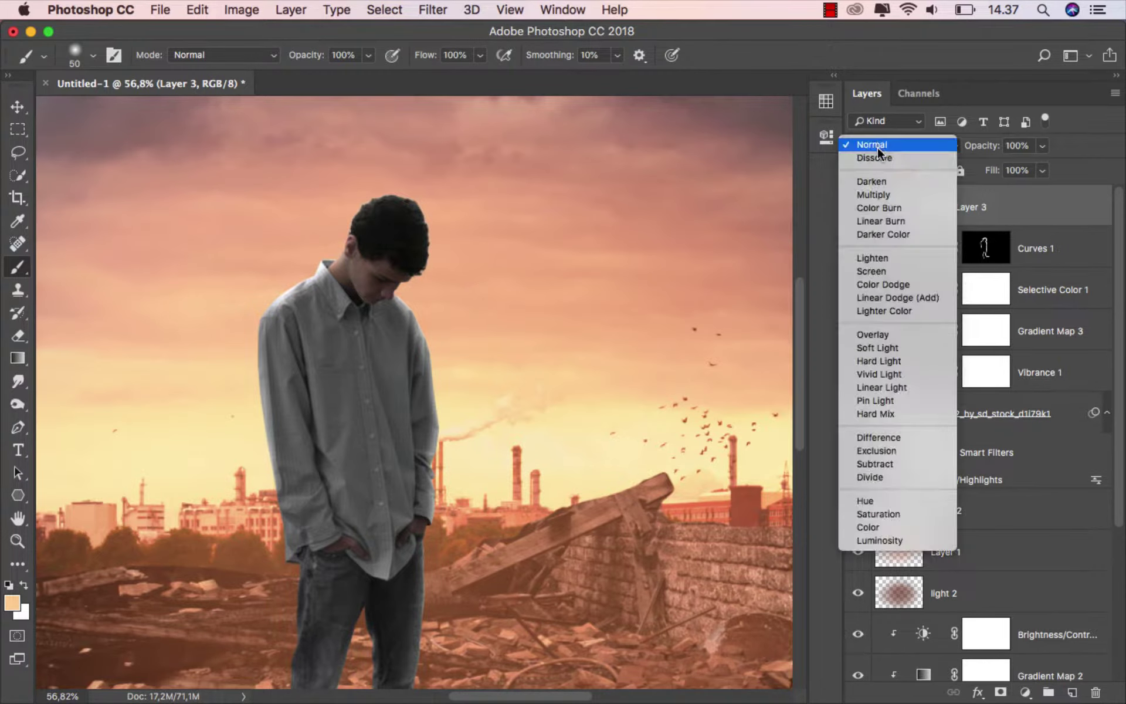
left_click(879, 329)
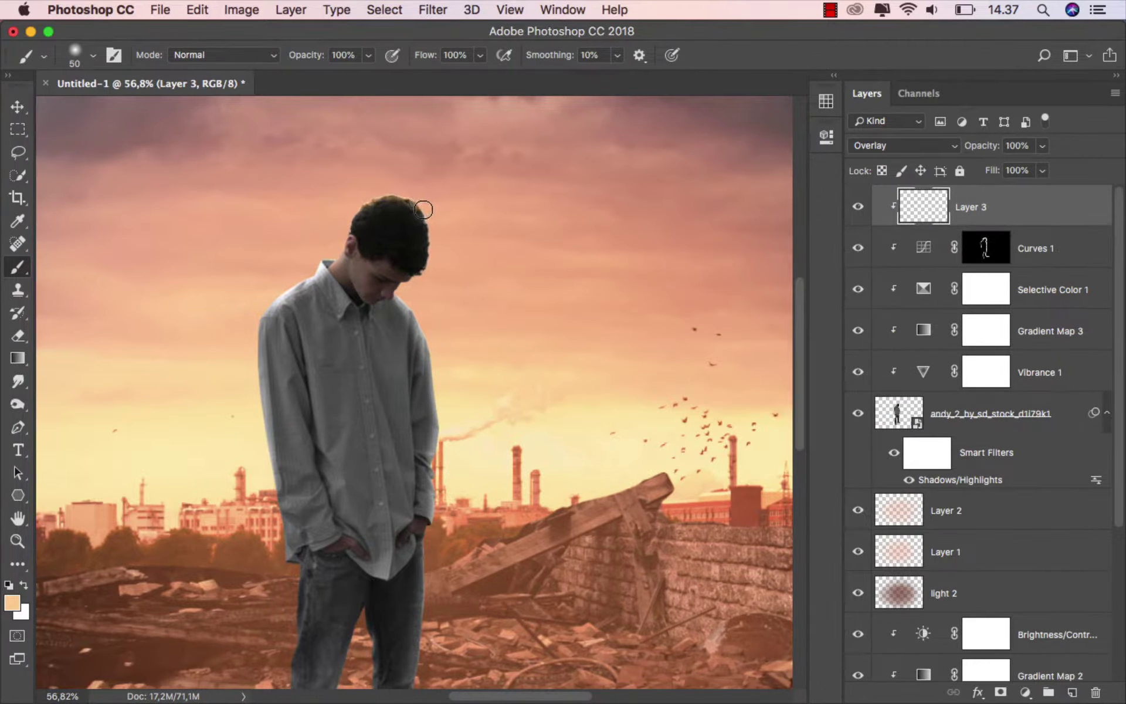
scroll(447, 280, "up", 8)
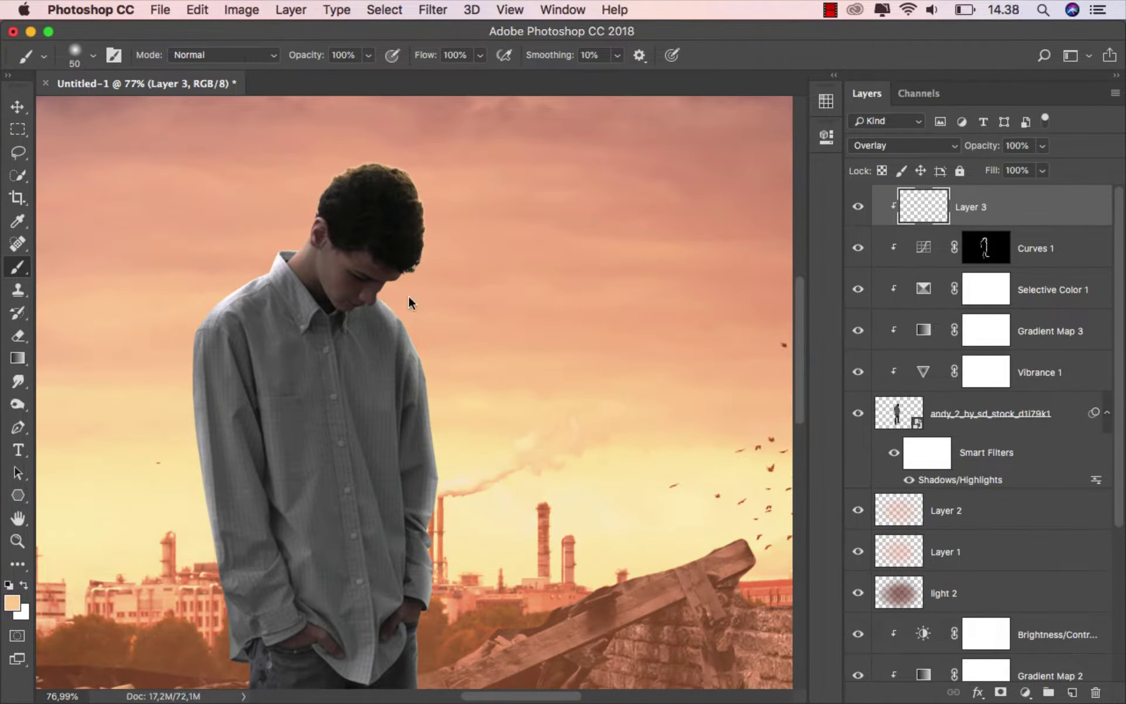
mouse_move(410, 302)
left_mouse_down()
mouse_move(396, 298)
mouse_move(432, 397)
mouse_move(436, 529)
left_mouse_up()
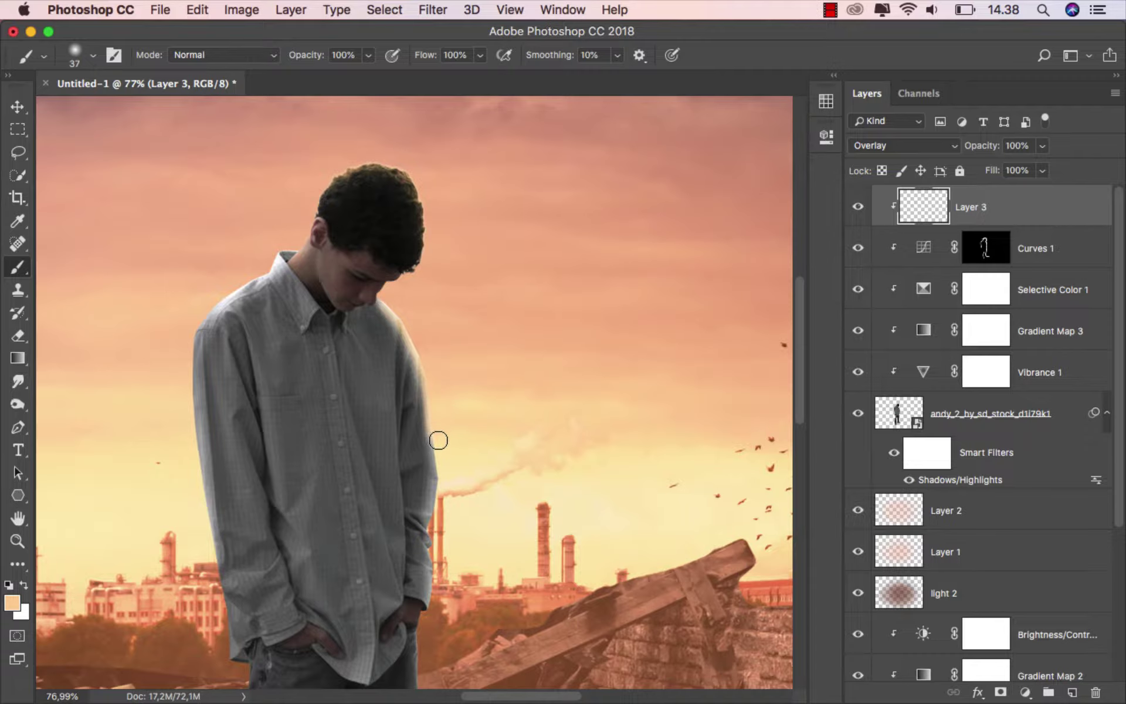
Paint warm peach light along the sleeve and shoulder edges, undoing the jeans stroke
scroll(437, 529, "down", 3)
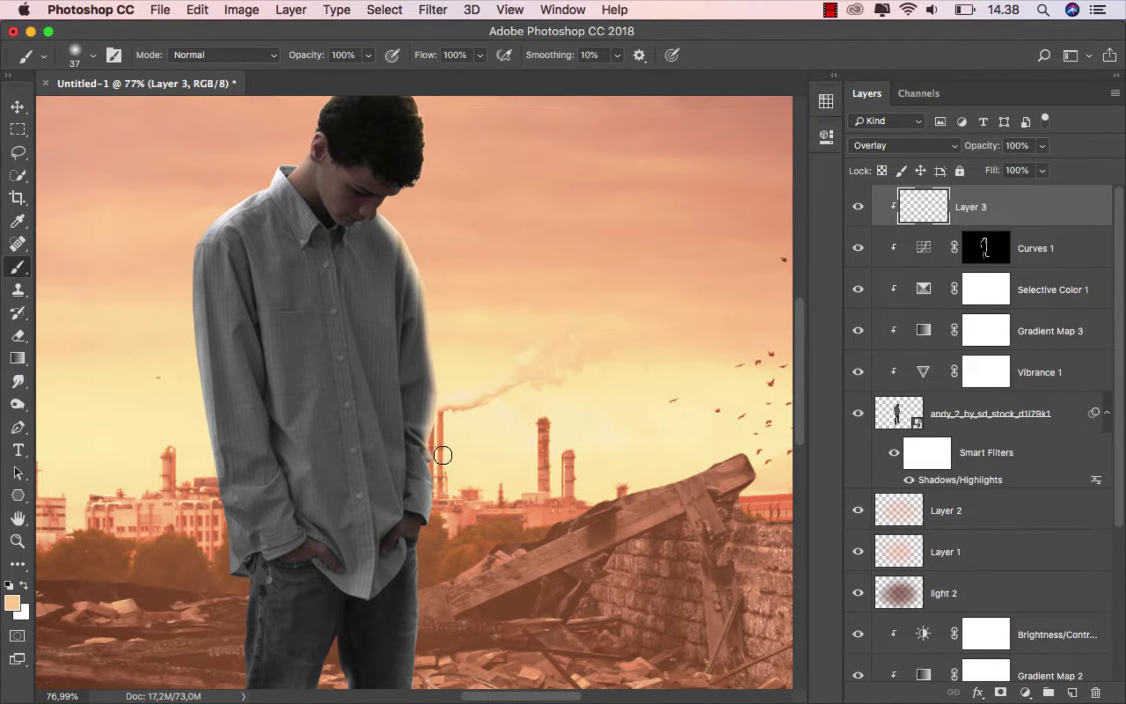
left_click_drag(435, 467, 461, 521)
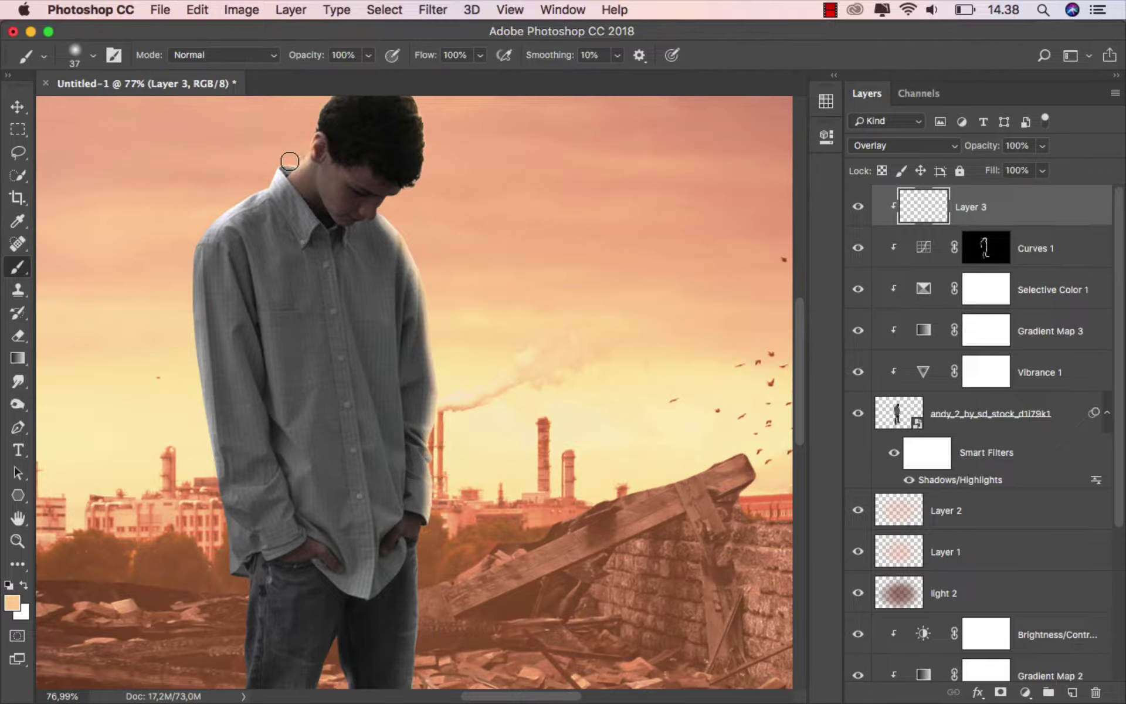
mouse_move(266, 184)
left_mouse_down()
mouse_move(189, 274)
mouse_move(216, 515)
left_mouse_up()
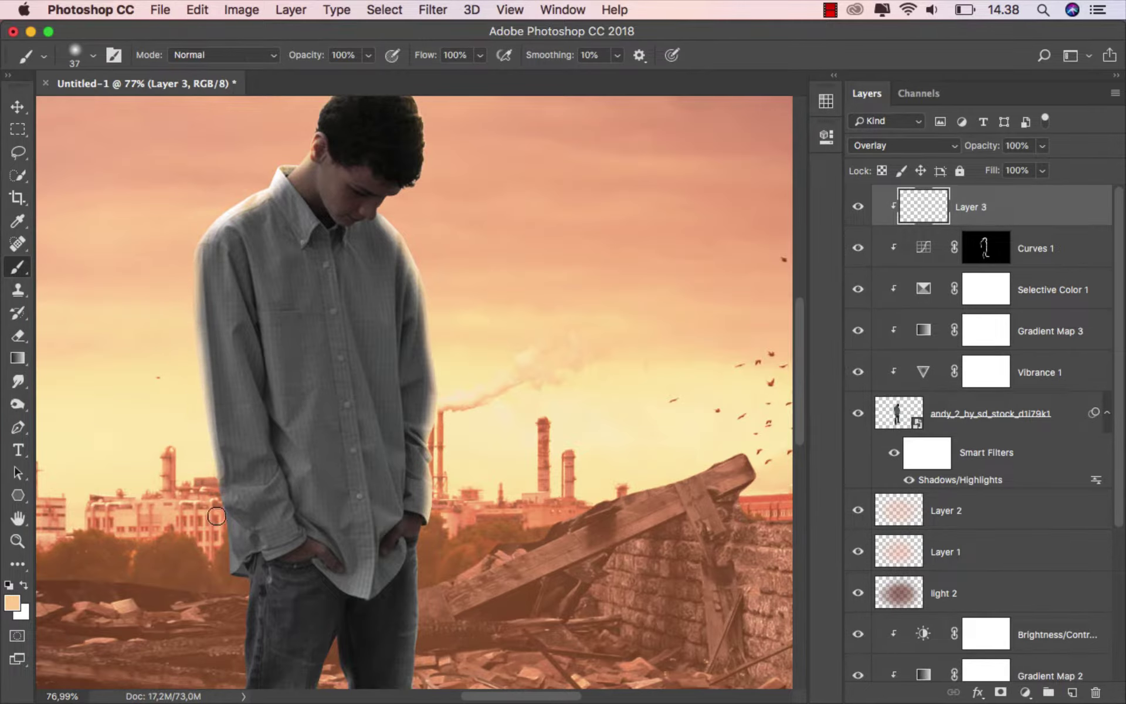
mouse_move(449, 519)
left_mouse_down()
mouse_move(427, 260)
mouse_move(401, 307)
mouse_move(385, 500)
mouse_move(406, 573)
left_mouse_up()
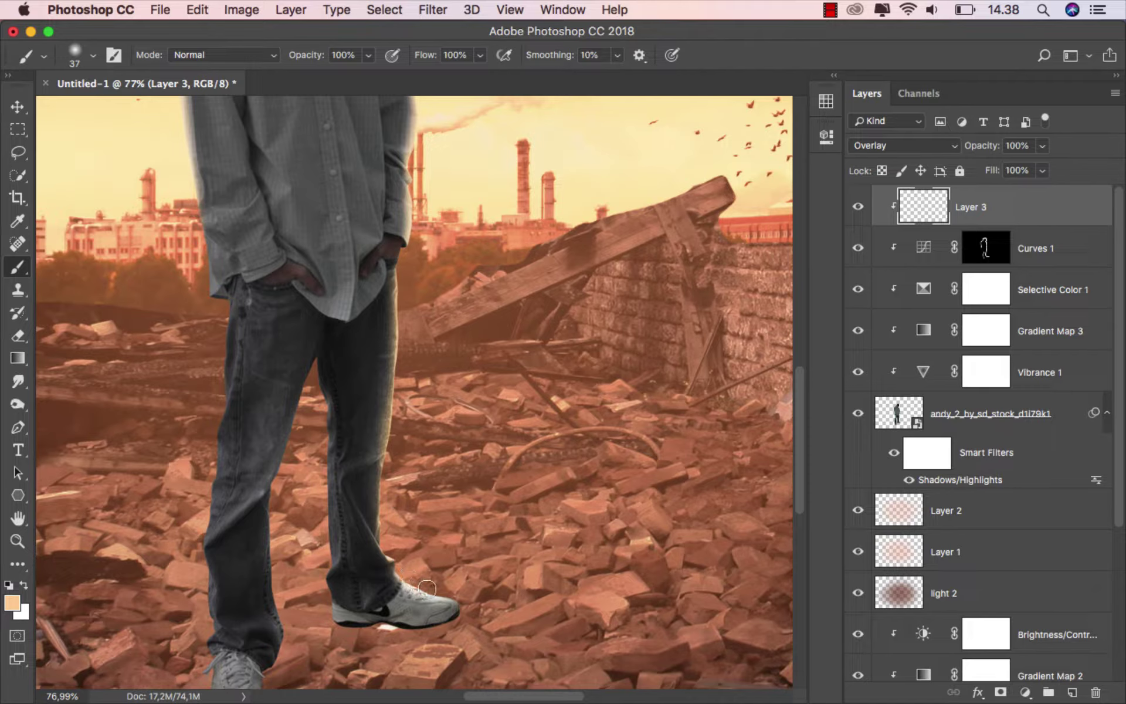
scroll(450, 532, "down", 3)
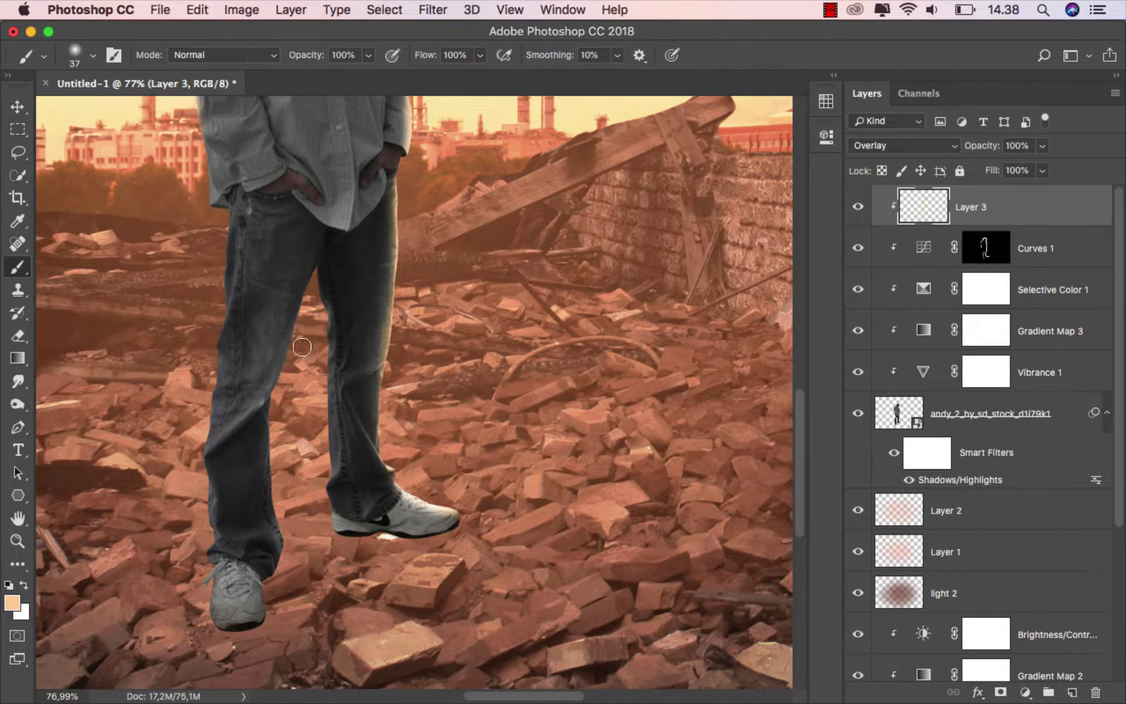
left_click_drag(302, 347, 275, 445)
key("super+z")
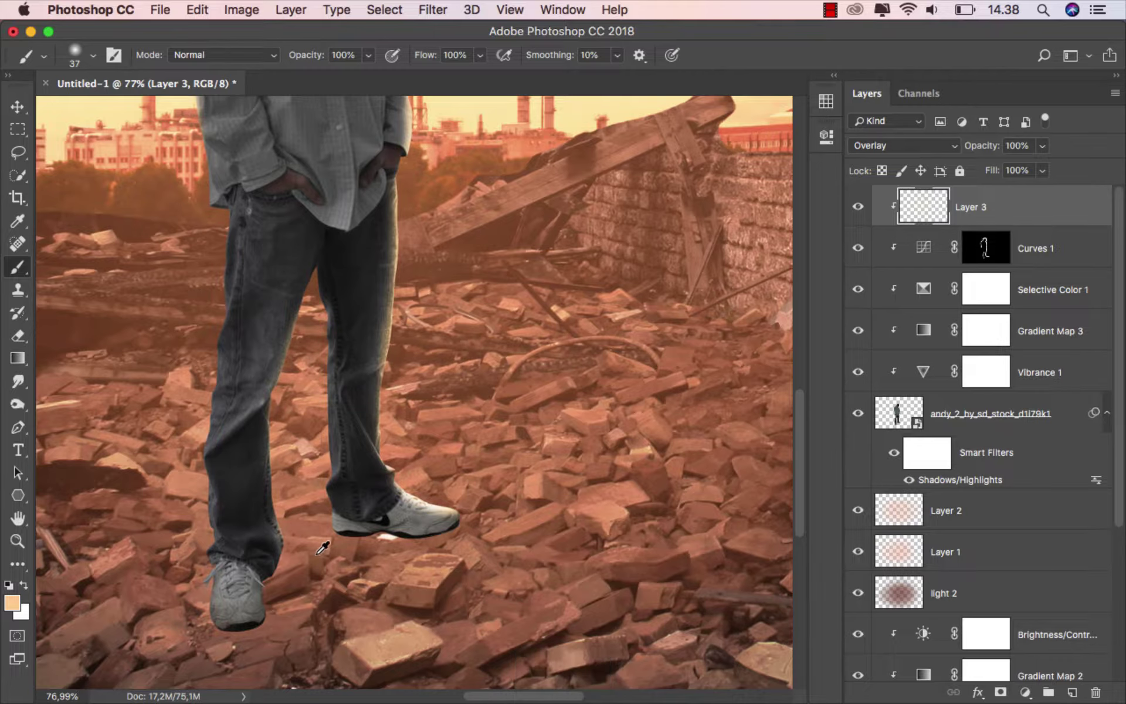
scroll(362, 544, "down", 5)
scroll(477, 409, "up", 3)
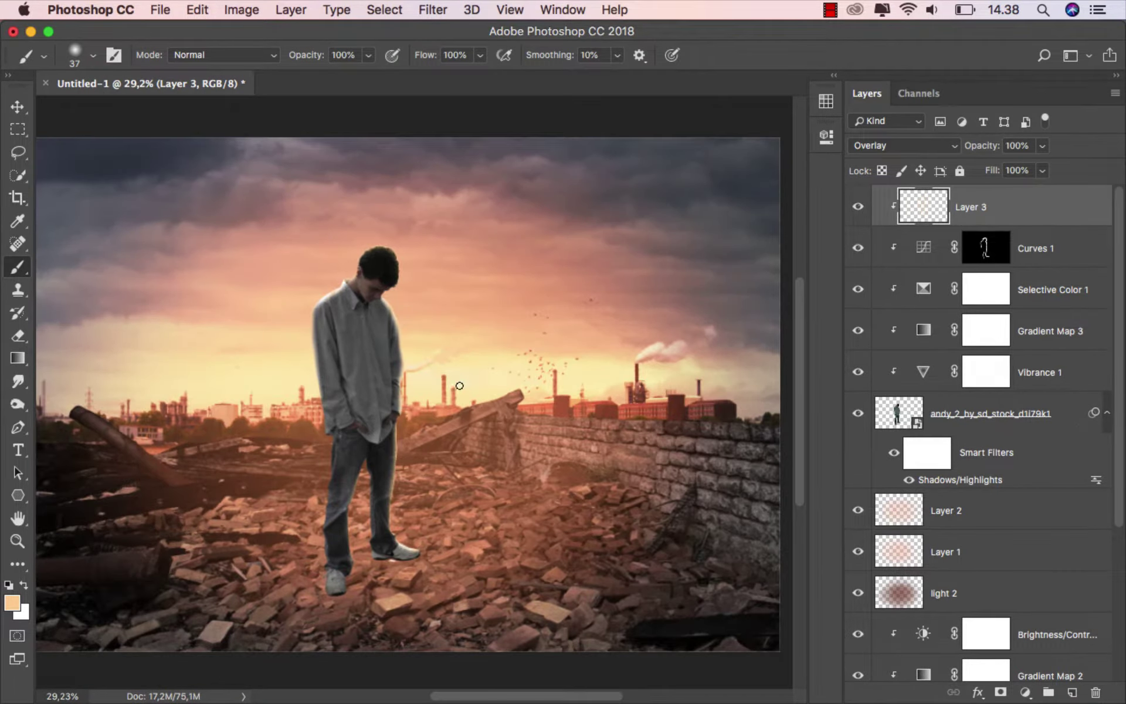
left_click(857, 206)
left_click(24, 110)
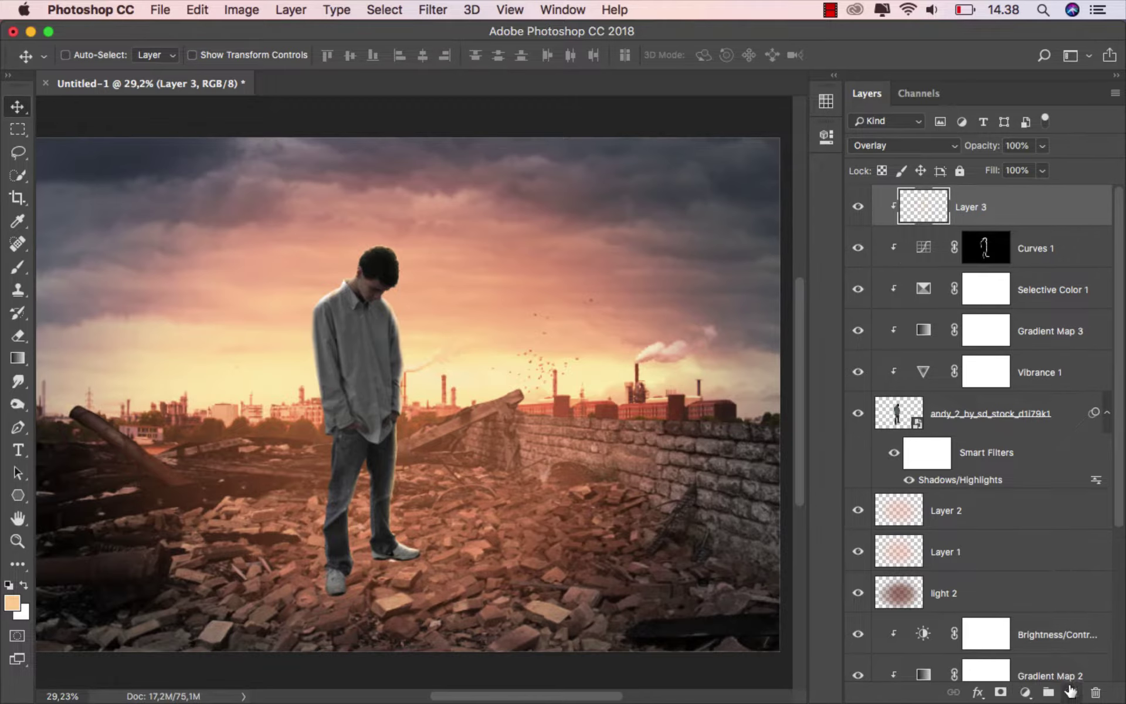
Add a new layer above Layer 3, clip it to the man and name it 'black'
left_click(1072, 691)
right_click(975, 221)
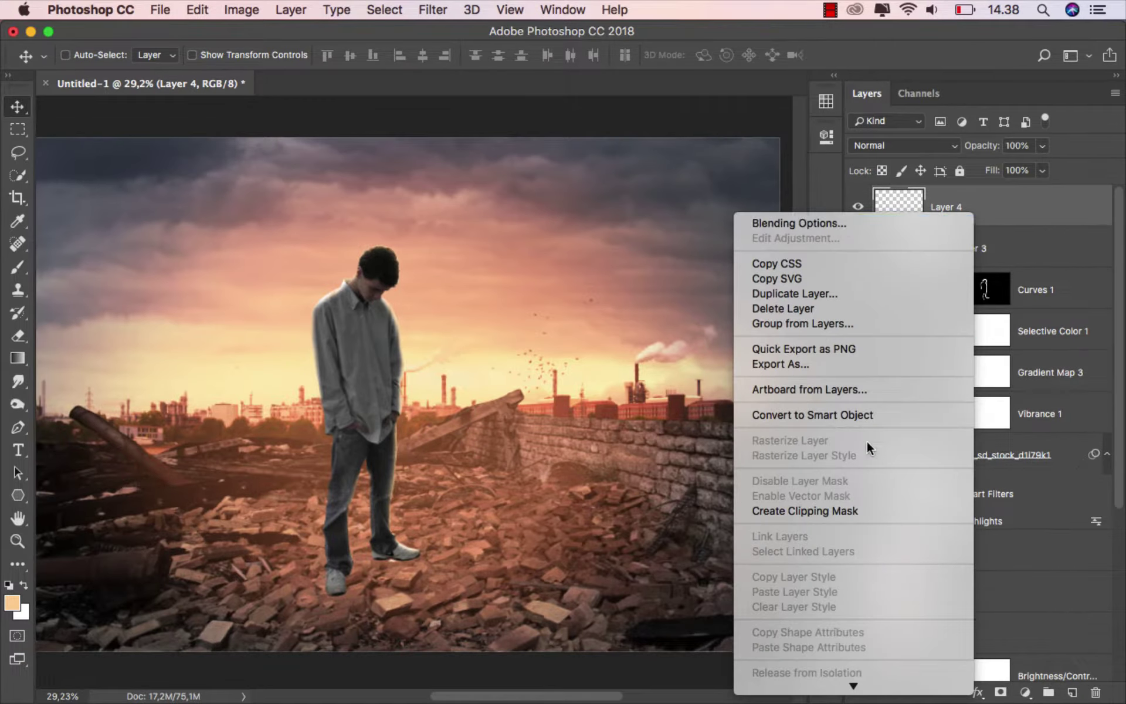
left_click(864, 509)
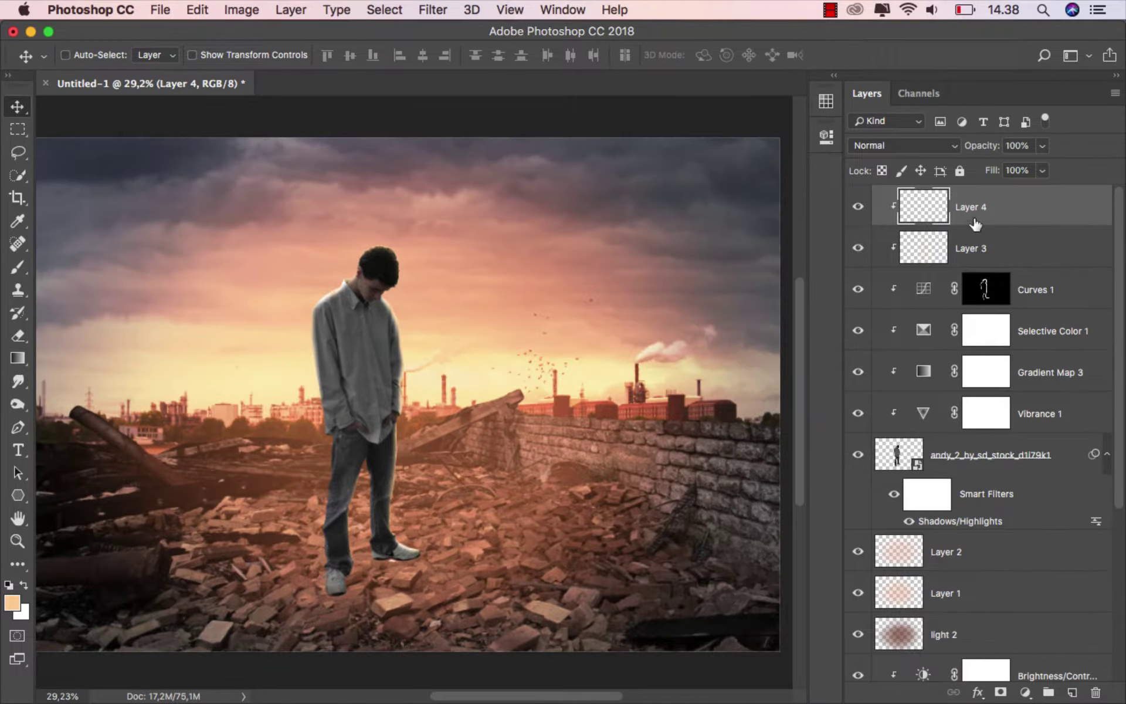
type("black")
key("Return")
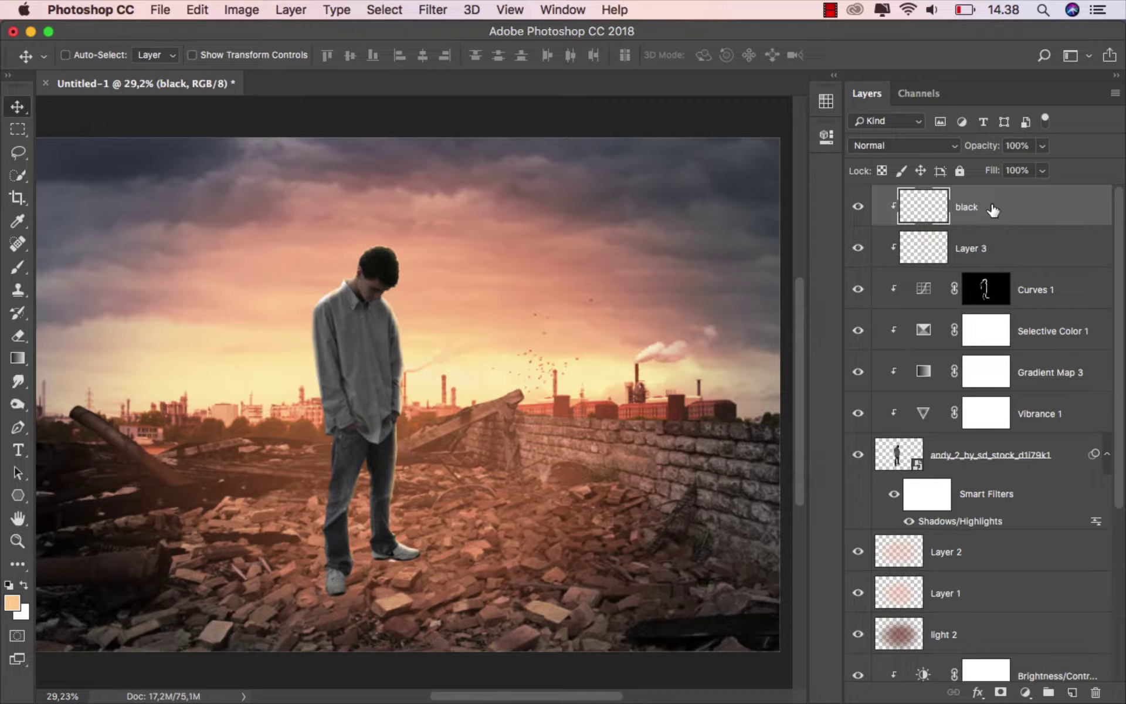
Set the Brush to black at 220 px size and 10% opacity
left_click(18, 267)
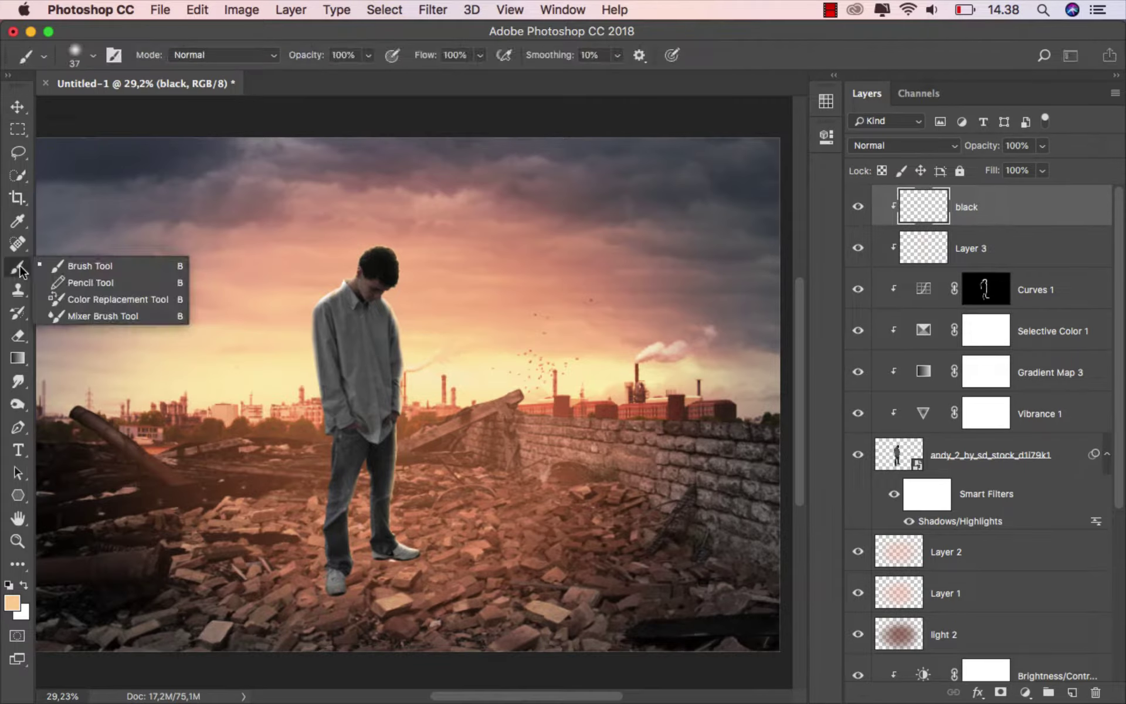
left_click(64, 264)
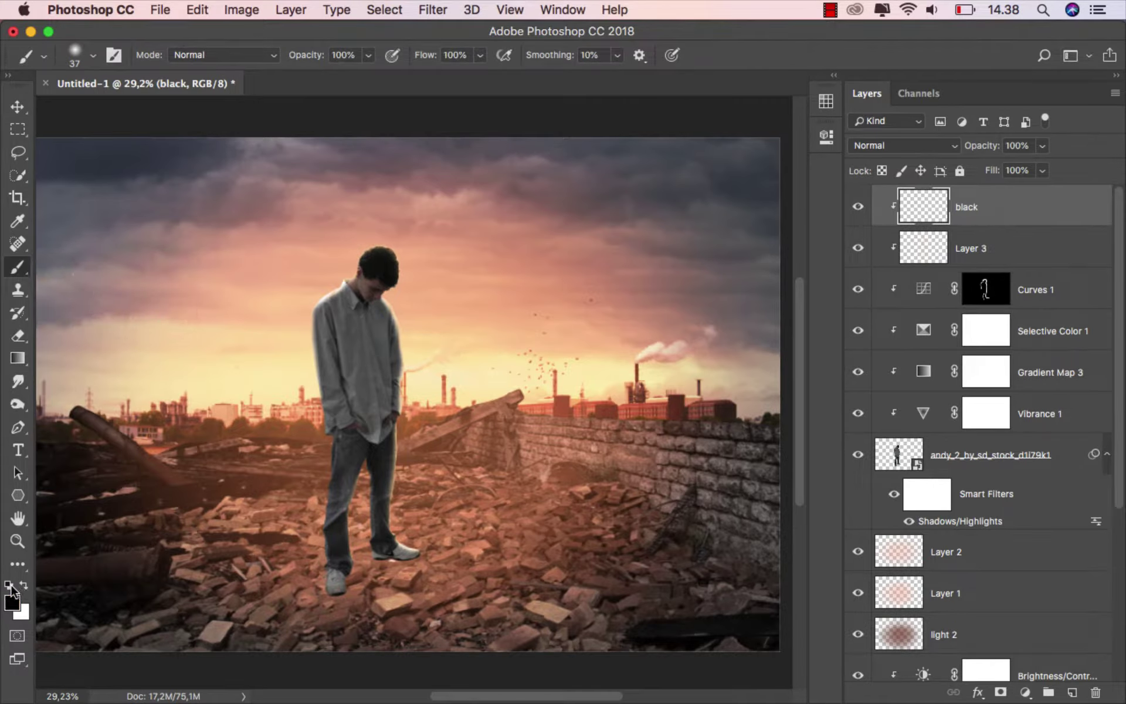
right_click(212, 369)
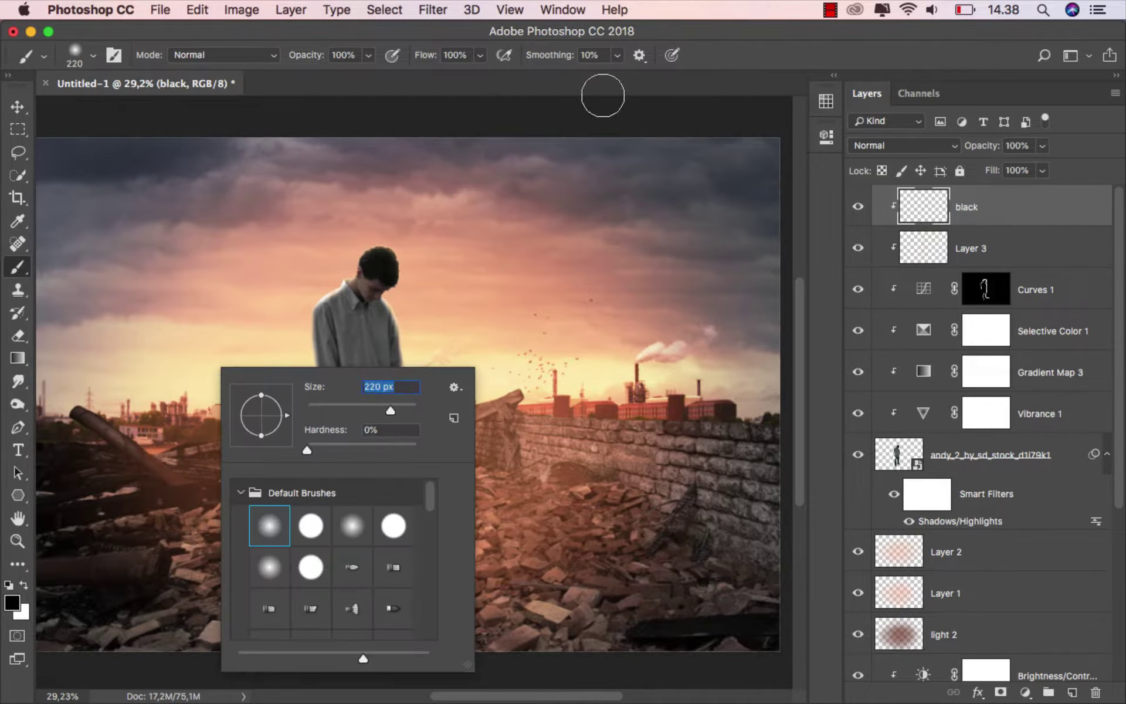
key("Return")
scroll(343, 496, "up", 1)
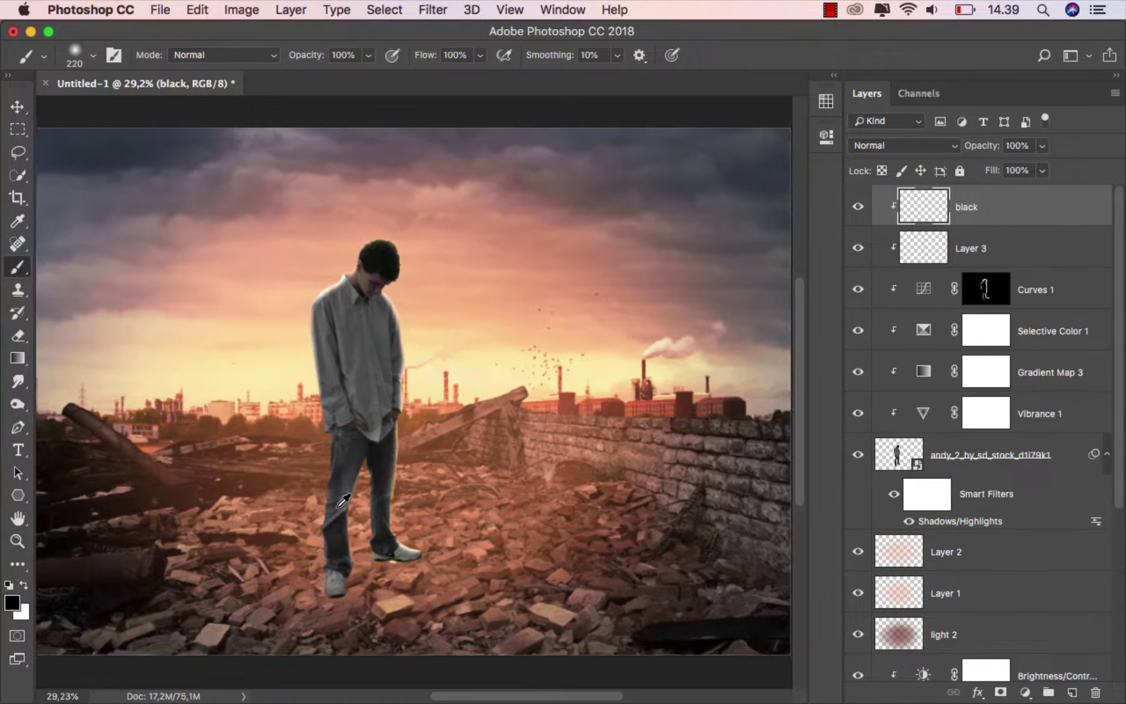
left_click(367, 56)
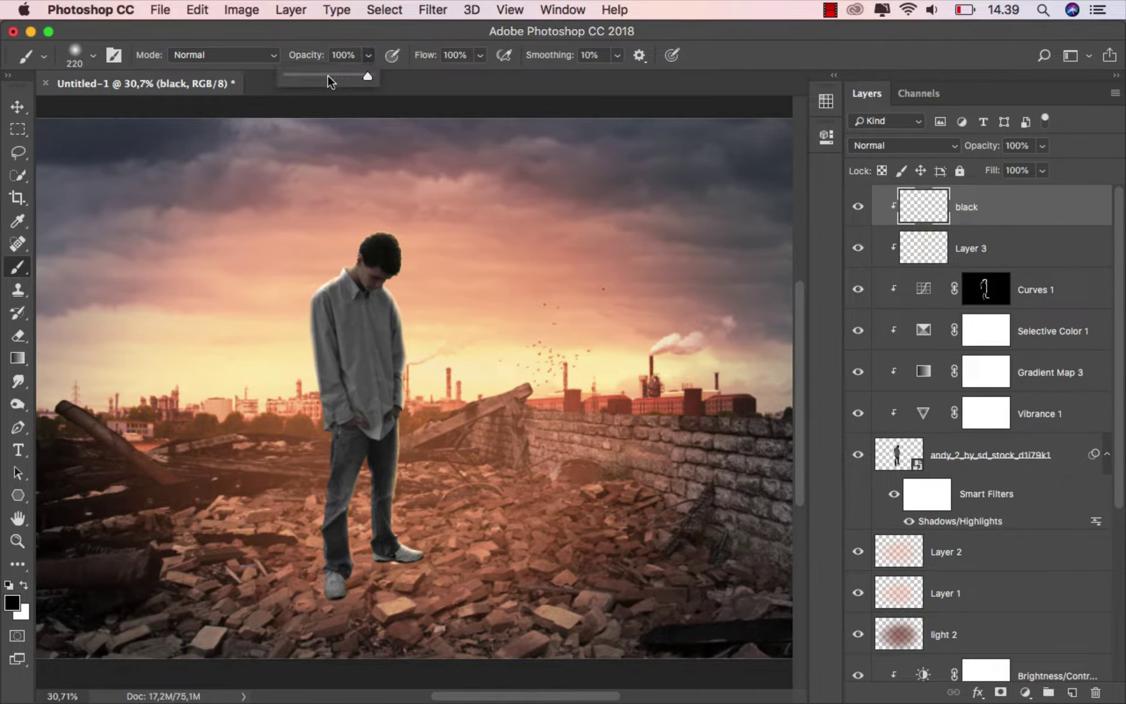
left_click_drag(301, 74, 294, 74)
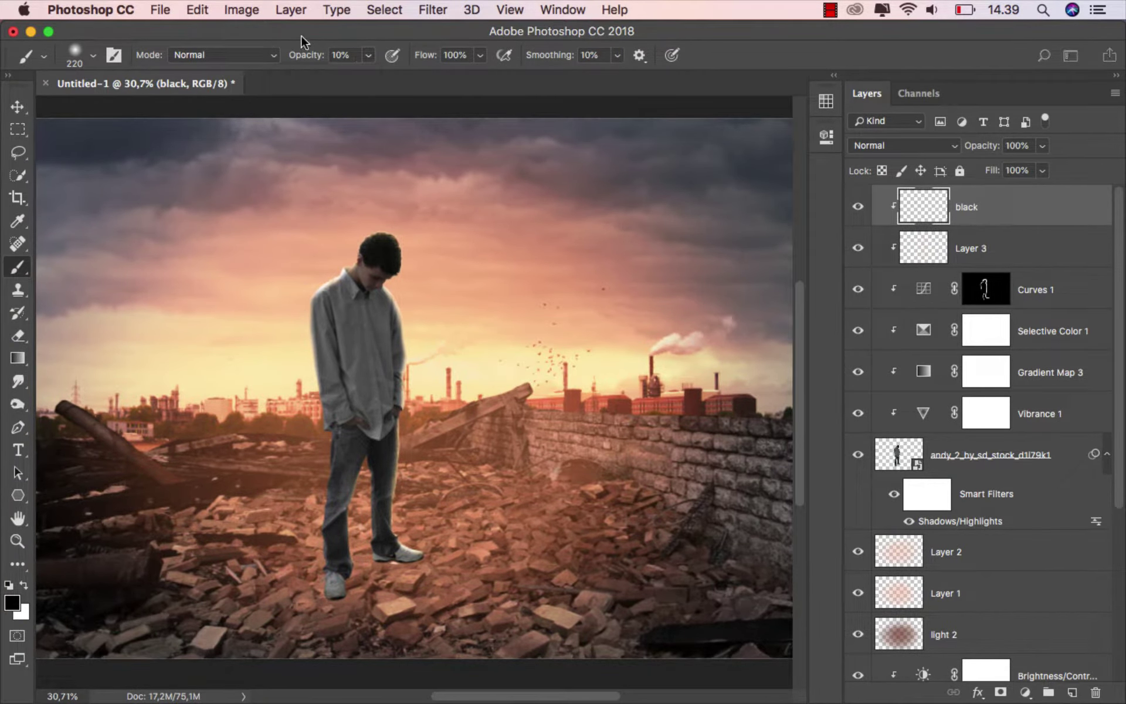
Shade the man's jeans and shirt with faint black on the black layer
scroll(328, 528, "up", 1)
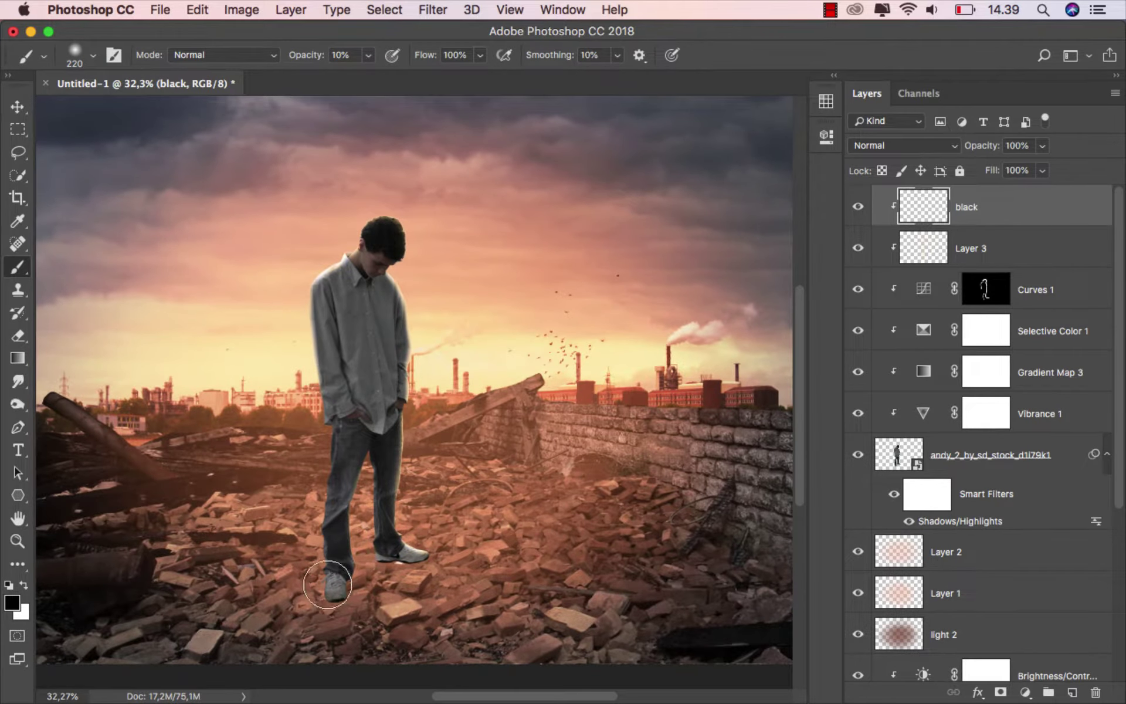
mouse_move(320, 547)
left_mouse_down()
mouse_move(325, 419)
mouse_move(358, 310)
mouse_move(375, 370)
mouse_move(371, 435)
mouse_move(317, 363)
mouse_move(343, 288)
mouse_move(363, 281)
mouse_move(384, 581)
mouse_move(411, 564)
mouse_move(378, 566)
mouse_move(409, 569)
mouse_move(402, 549)
mouse_move(326, 590)
mouse_move(322, 573)
left_mouse_up()
scroll(295, 502, "down", 2, "alt")
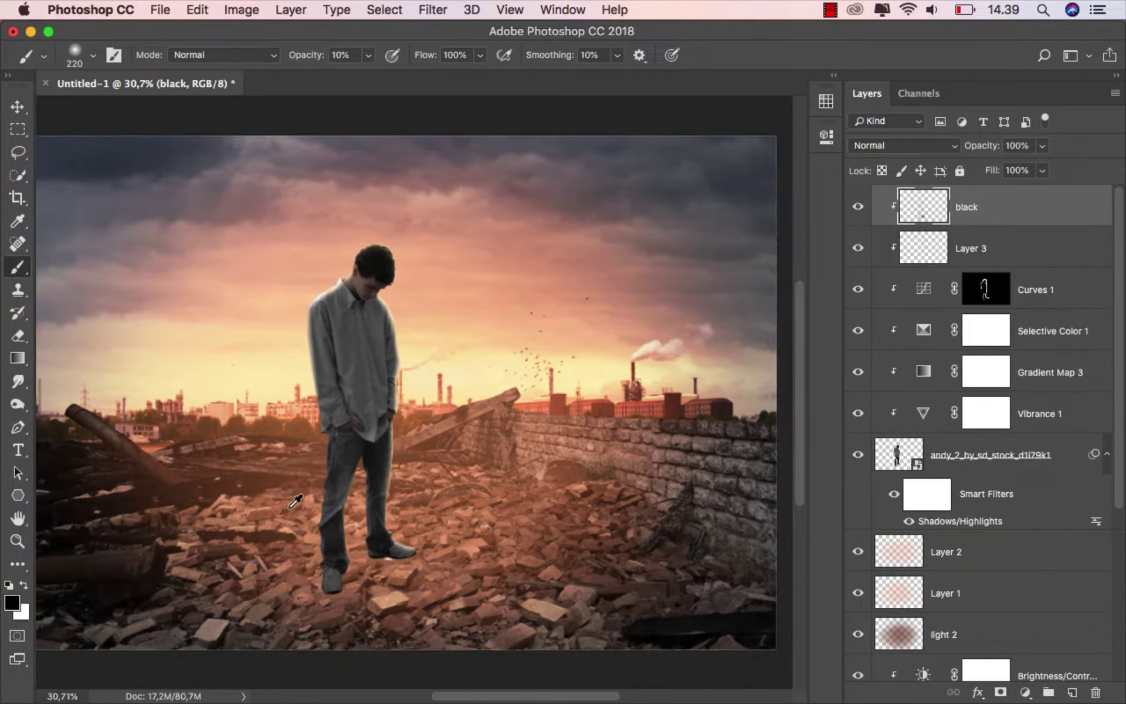
scroll(295, 502, "down", 1, "alt")
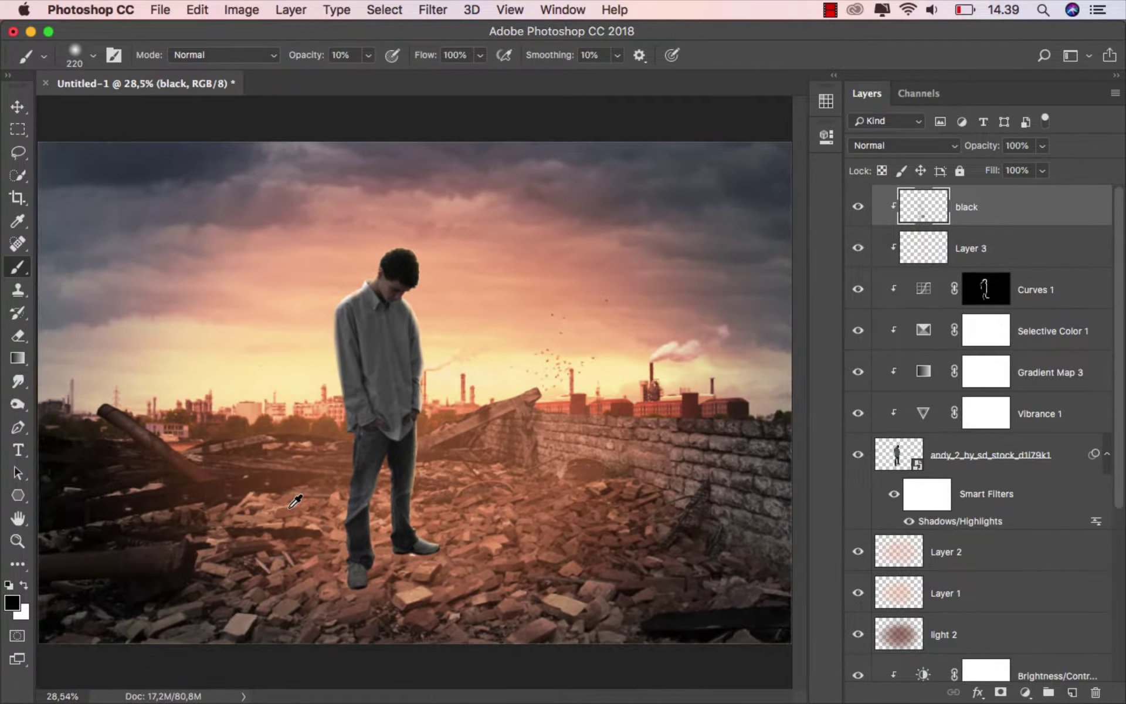
left_click(17, 106)
left_click(857, 207)
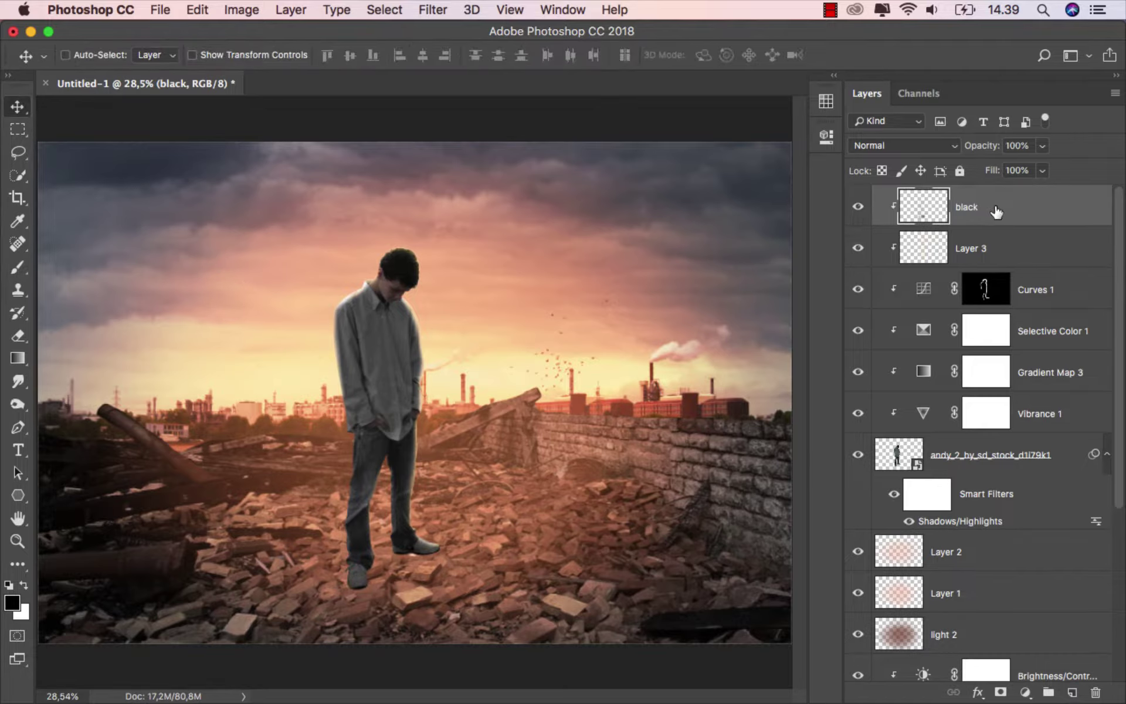
Open the gray_wolf_4_by_salsolastock photo as a separate document
left_click(161, 9)
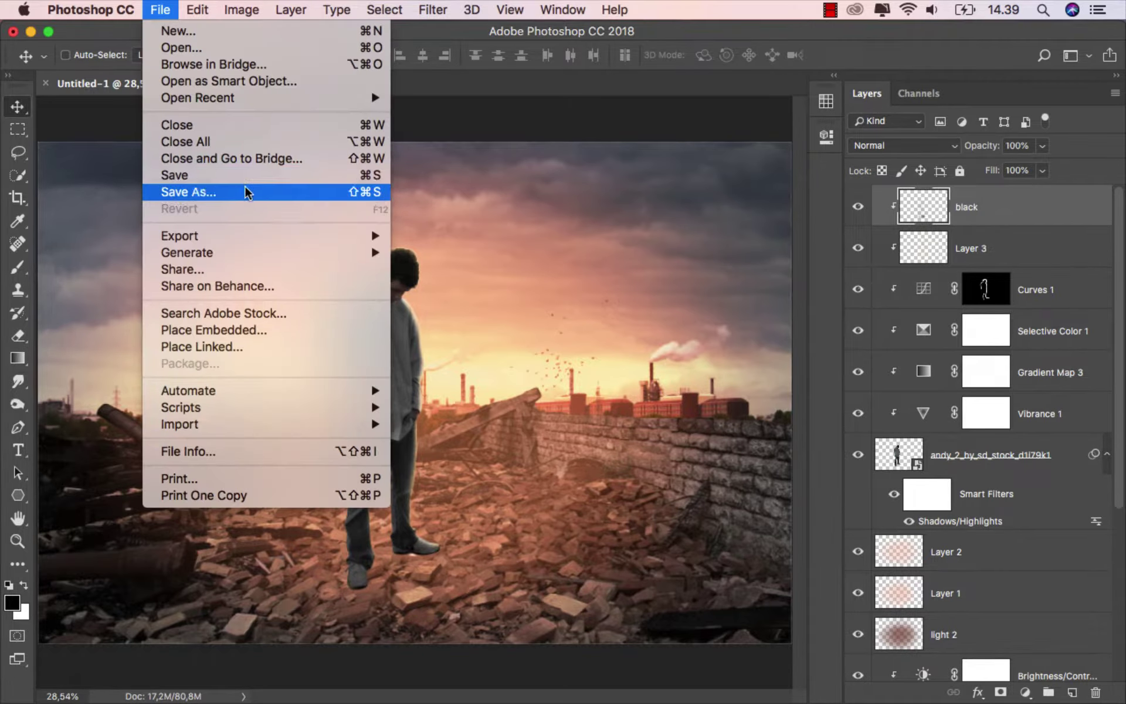
left_click(246, 47)
left_click(765, 189)
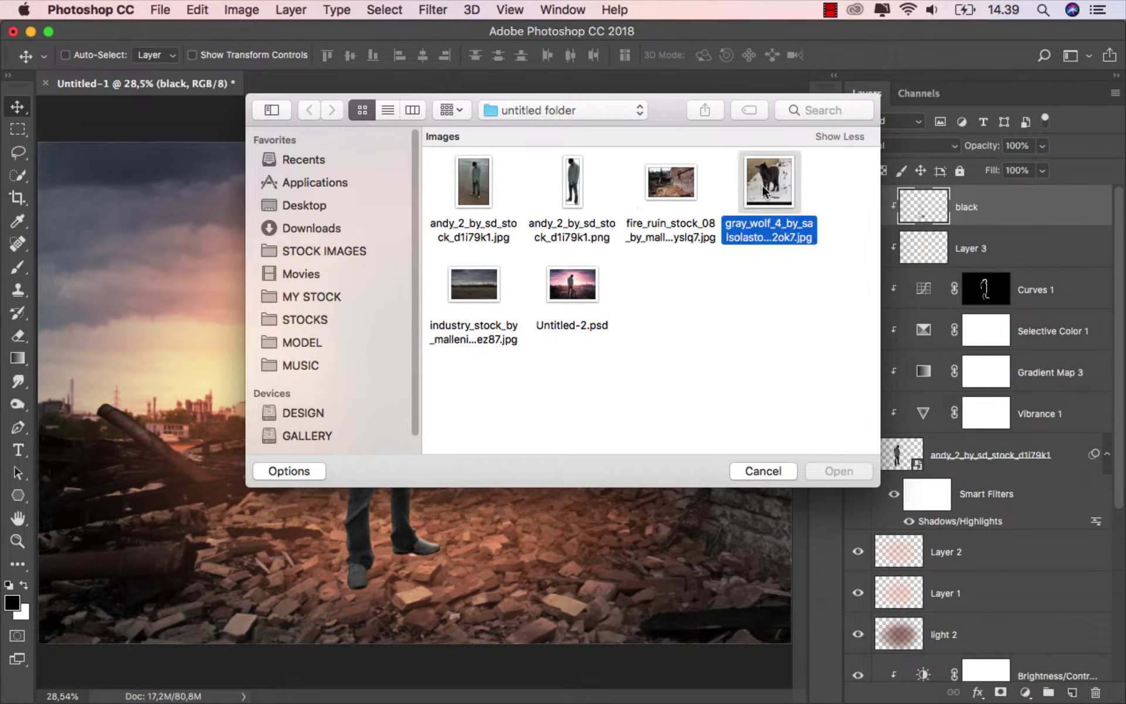
left_click(839, 471)
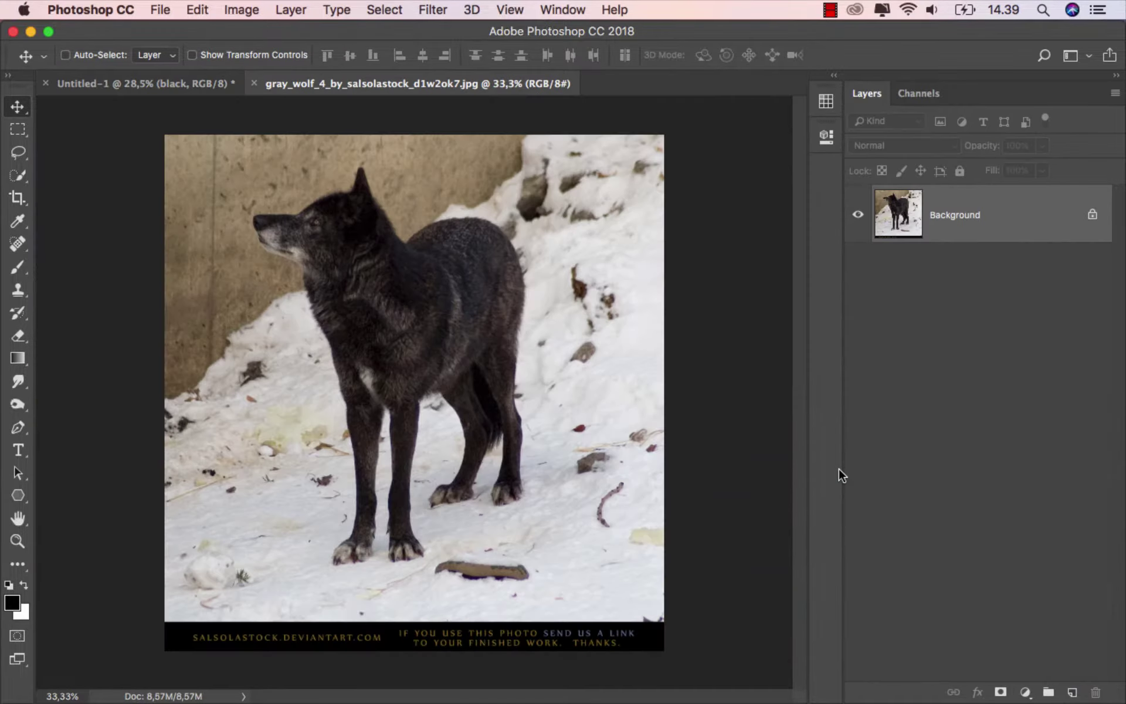
Quick-select the wolf's head, neck and front legs, then subtract the stray snow area
left_click(18, 175)
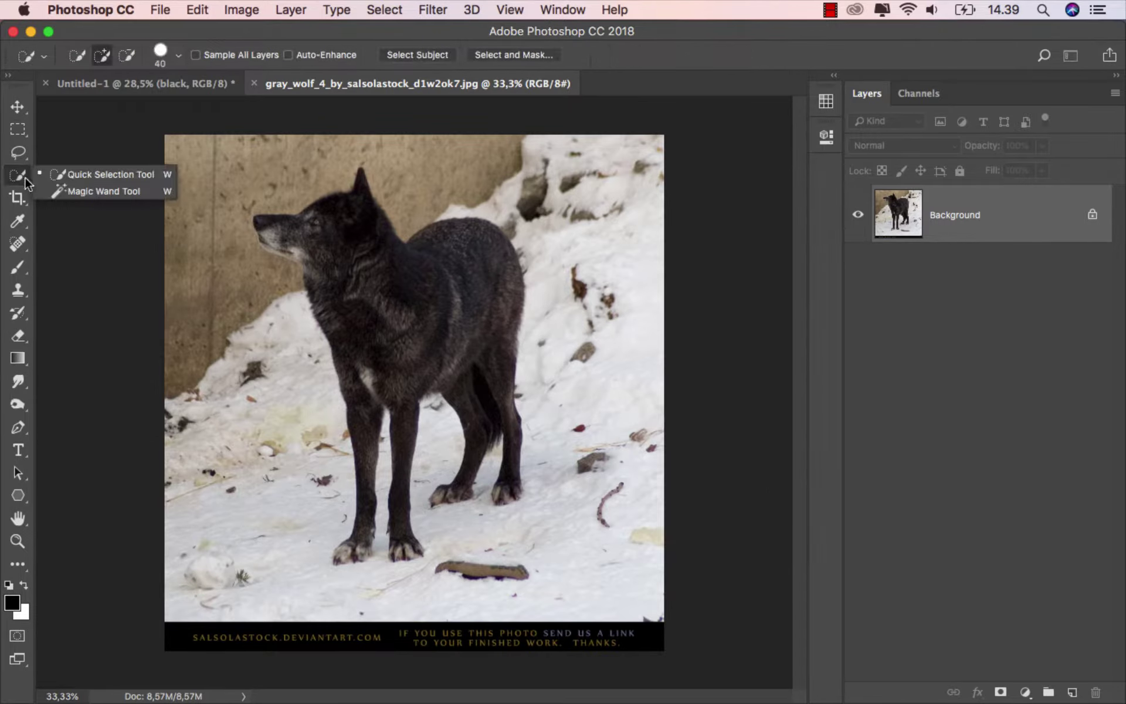
left_click(66, 174)
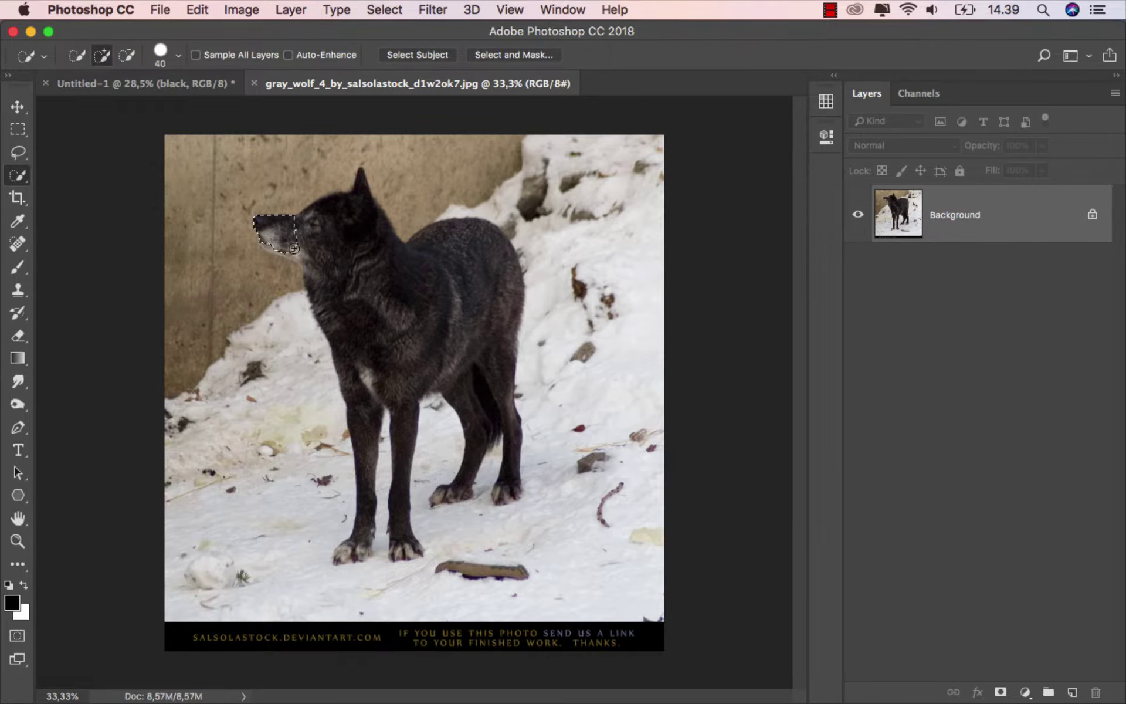
mouse_move(271, 243)
left_mouse_down()
mouse_move(457, 243)
mouse_move(504, 258)
mouse_move(492, 390)
mouse_move(410, 384)
mouse_move(367, 446)
left_mouse_up()
mouse_move(403, 379)
left_mouse_down()
mouse_move(399, 460)
mouse_move(367, 470)
mouse_move(352, 511)
mouse_move(410, 543)
left_mouse_up()
scroll(359, 513, "up", 2)
scroll(352, 534, "down", 1)
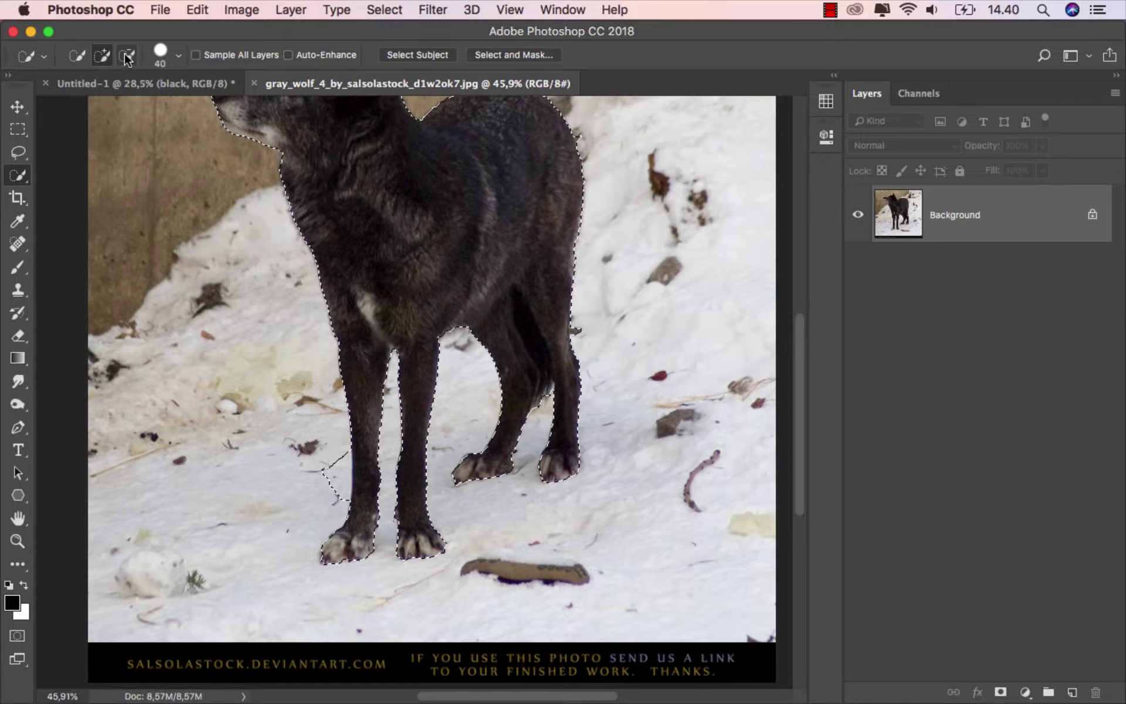
mouse_move(317, 446)
left_mouse_down()
mouse_move(335, 482)
mouse_move(350, 464)
left_mouse_up()
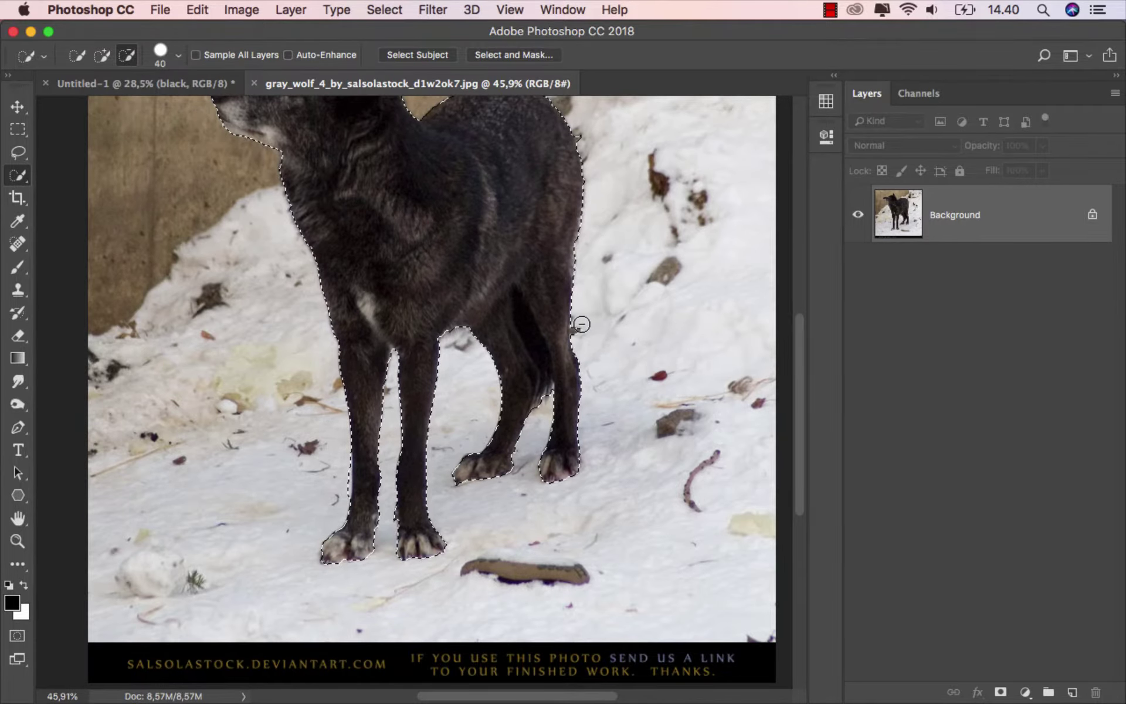
scroll(605, 516, "up", 3)
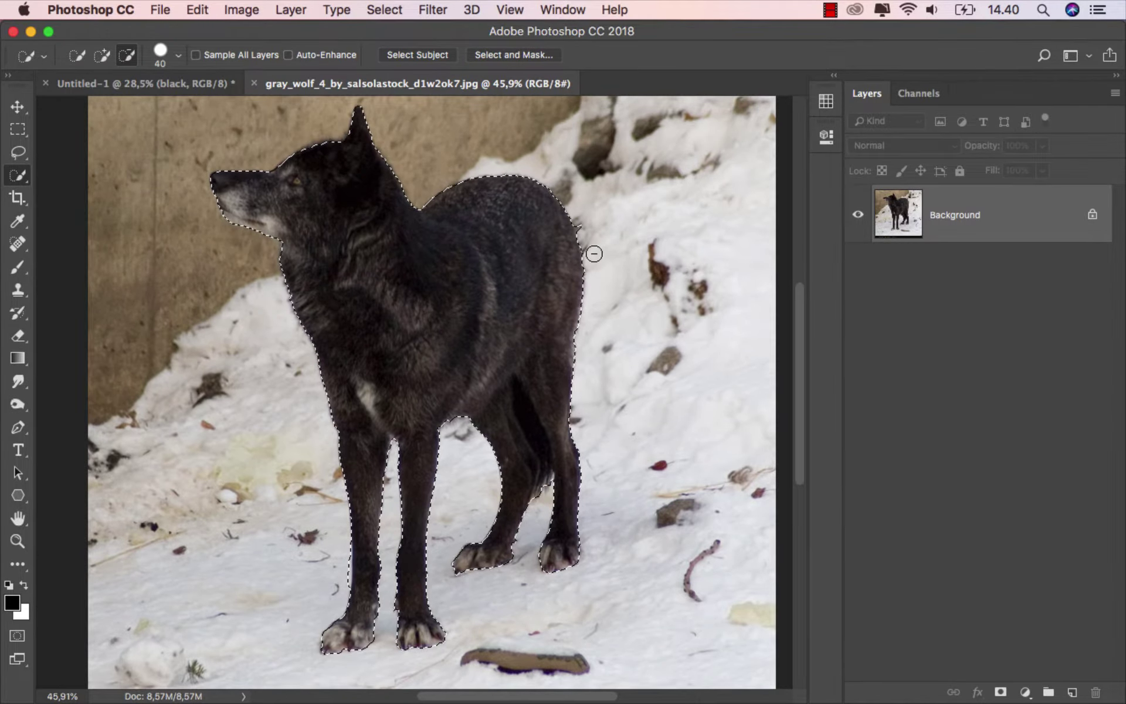
In Select and Mask, set overlay opacity to 71% and clean the front leg's white fringe
left_click(512, 55)
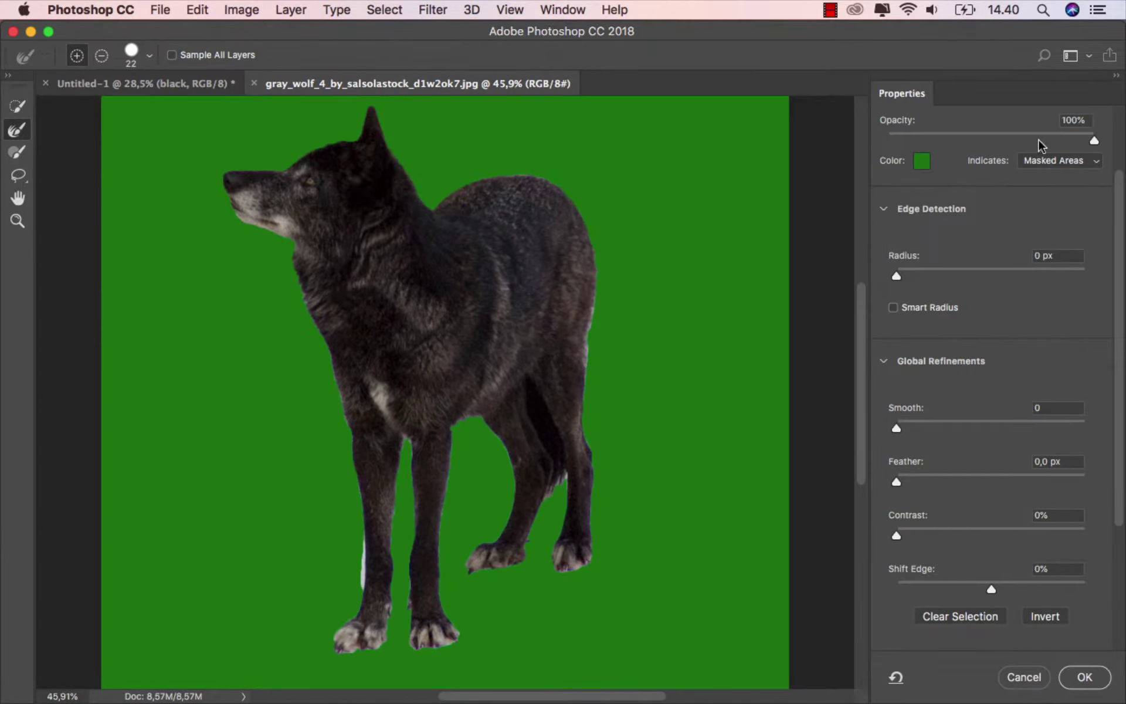
scroll(1048, 224, "up", 3)
left_click_drag(1019, 227, 1034, 218)
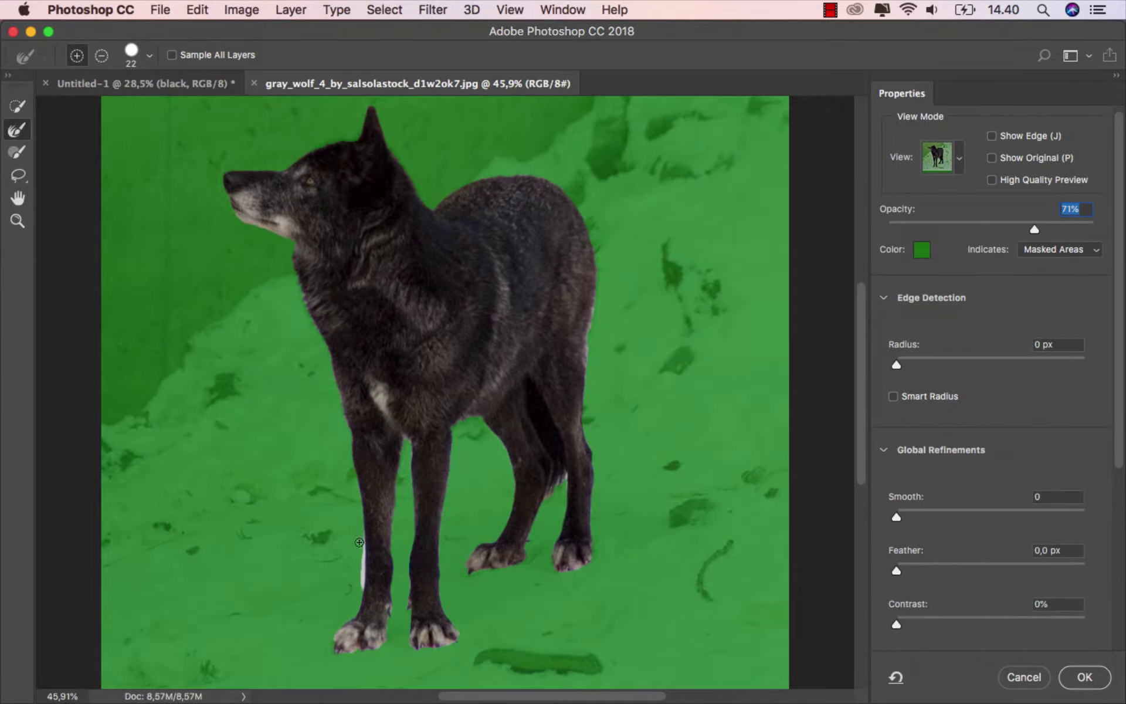
left_click_drag(362, 556, 361, 591)
scroll(617, 257, "up", 3)
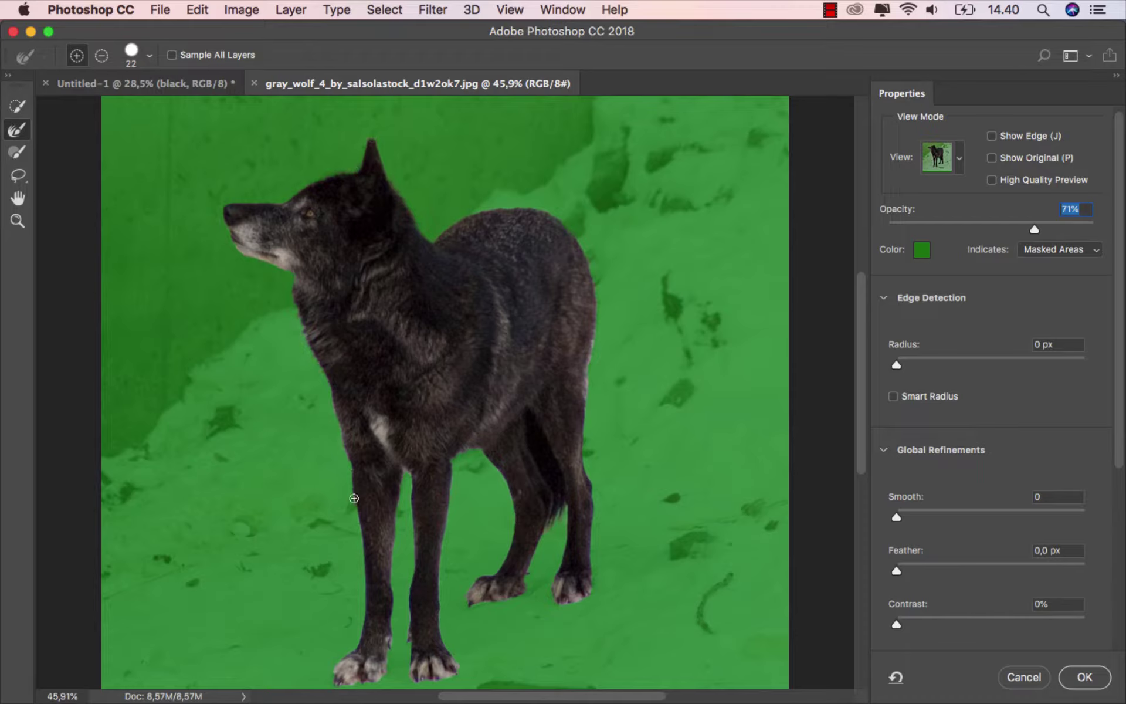
Refine the wolf selection with Contrast 3% and Shift Edge -3%, then apply it
scroll(419, 487, "down", 2)
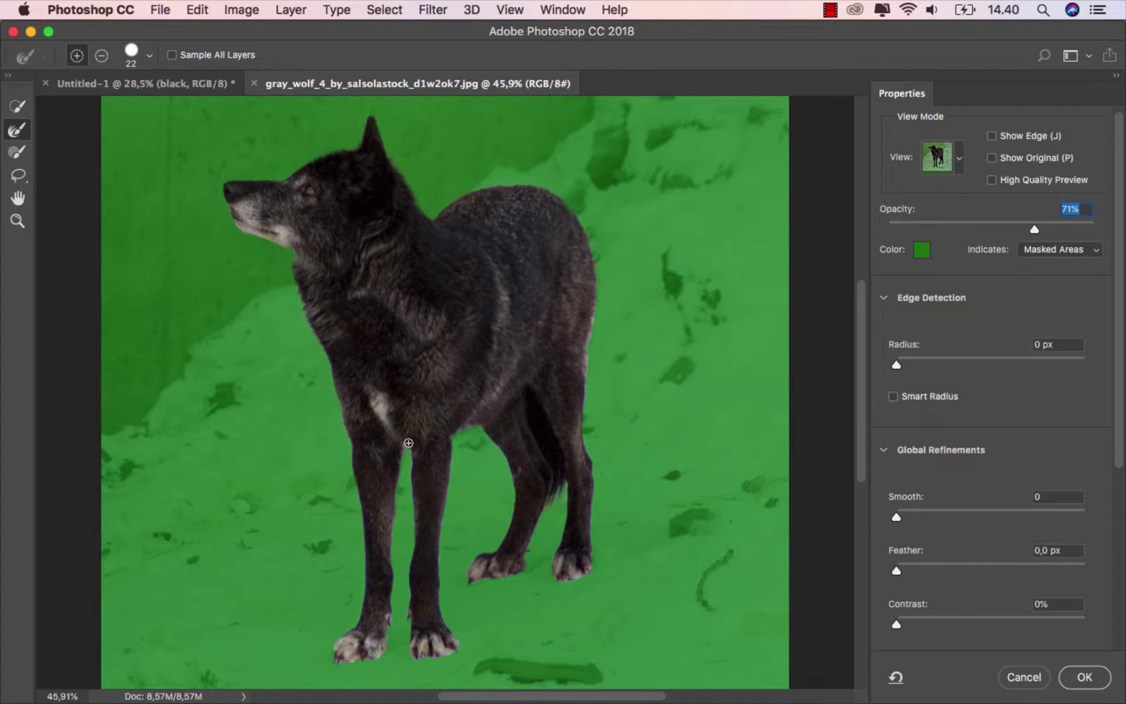
scroll(554, 515, "down", 1)
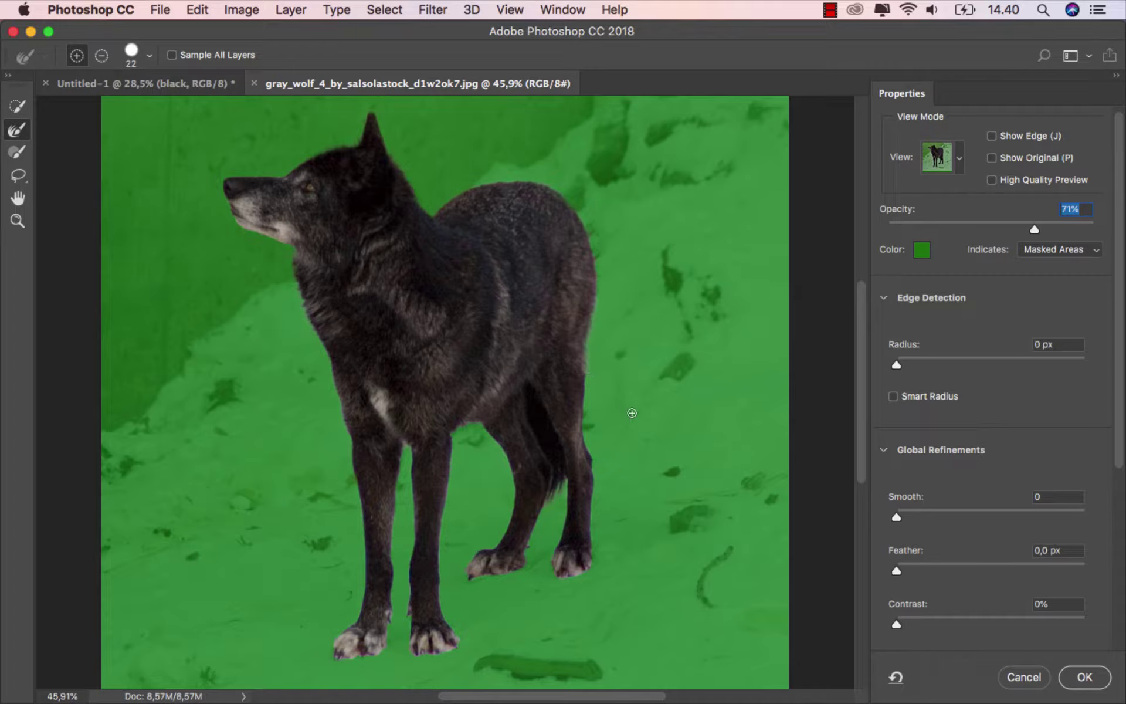
scroll(934, 596, "down", 2)
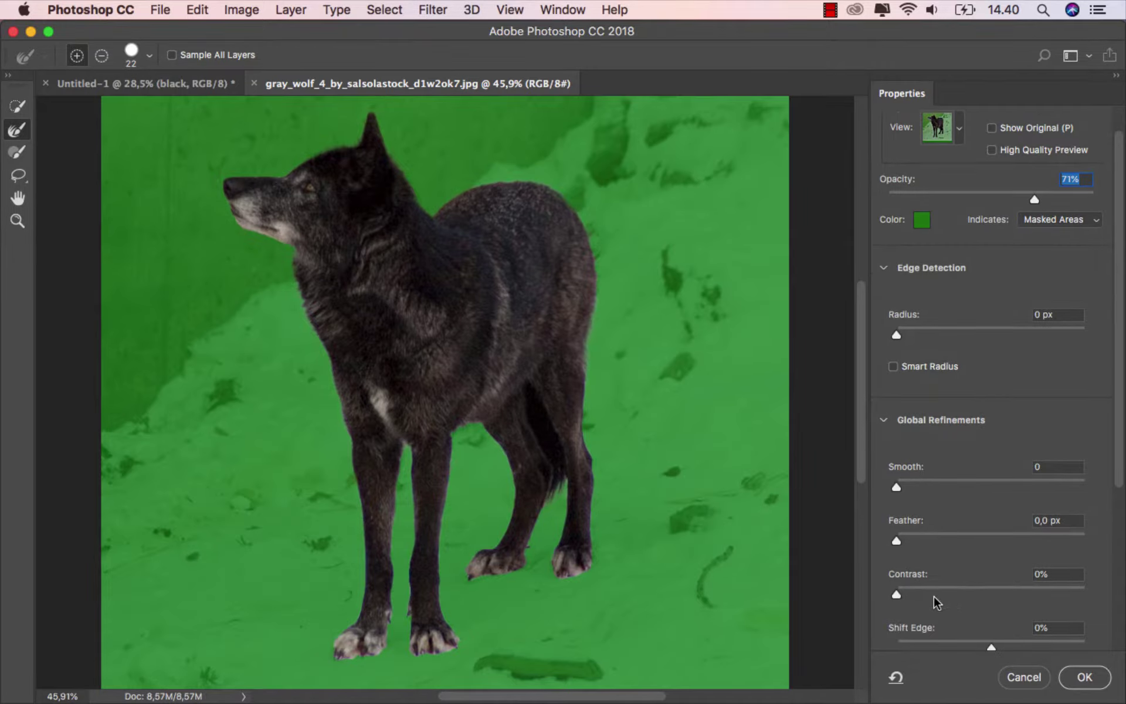
left_click_drag(898, 595, 902, 595)
left_click_drag(993, 647, 987, 647)
left_click(1085, 677)
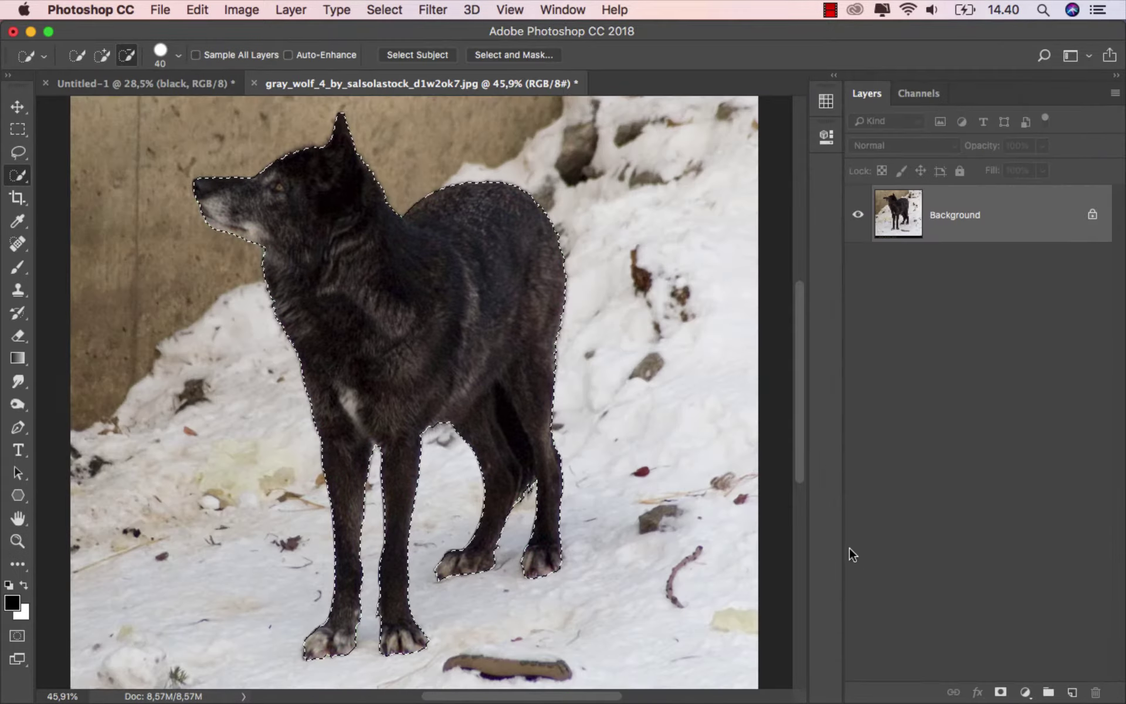
Mask away the wolf's snowy background and drag the cutout into Untitled-1 as Layer 4
left_click(1000, 693)
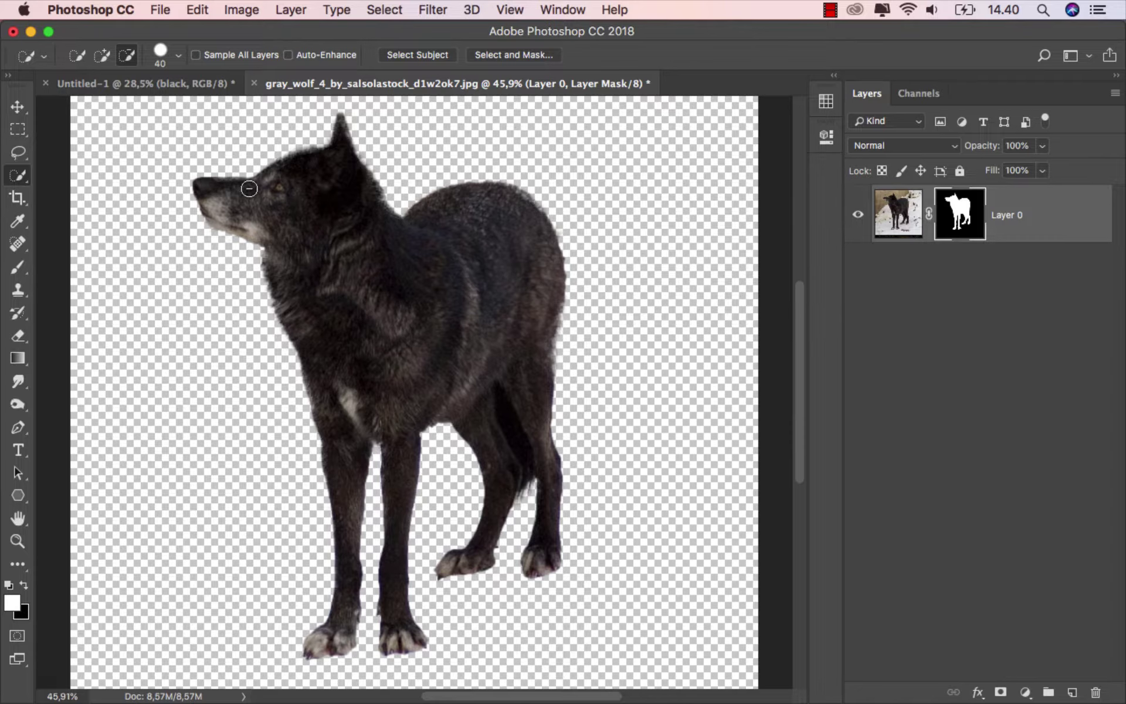
key("v")
mouse_move(418, 245)
left_mouse_down()
mouse_move(375, 225)
mouse_move(497, 414)
mouse_move(534, 411)
left_mouse_up()
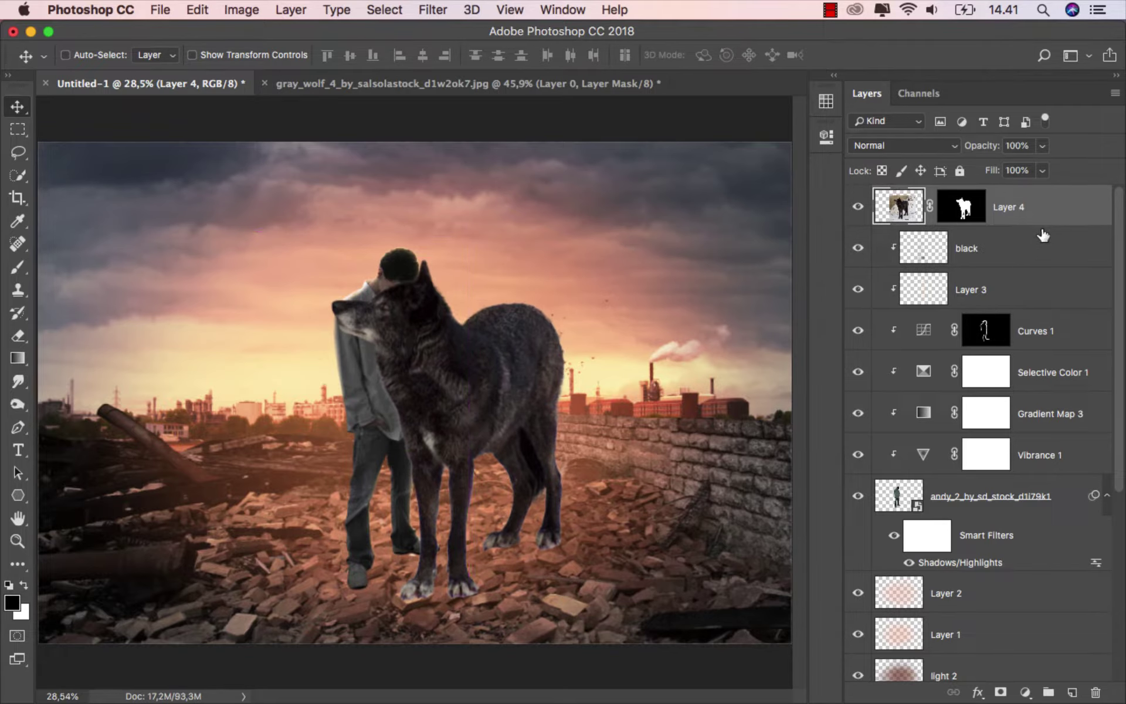
Apply Layer 4's mask to bake in the wolf cutout and start a Free Transform
right_click(956, 206)
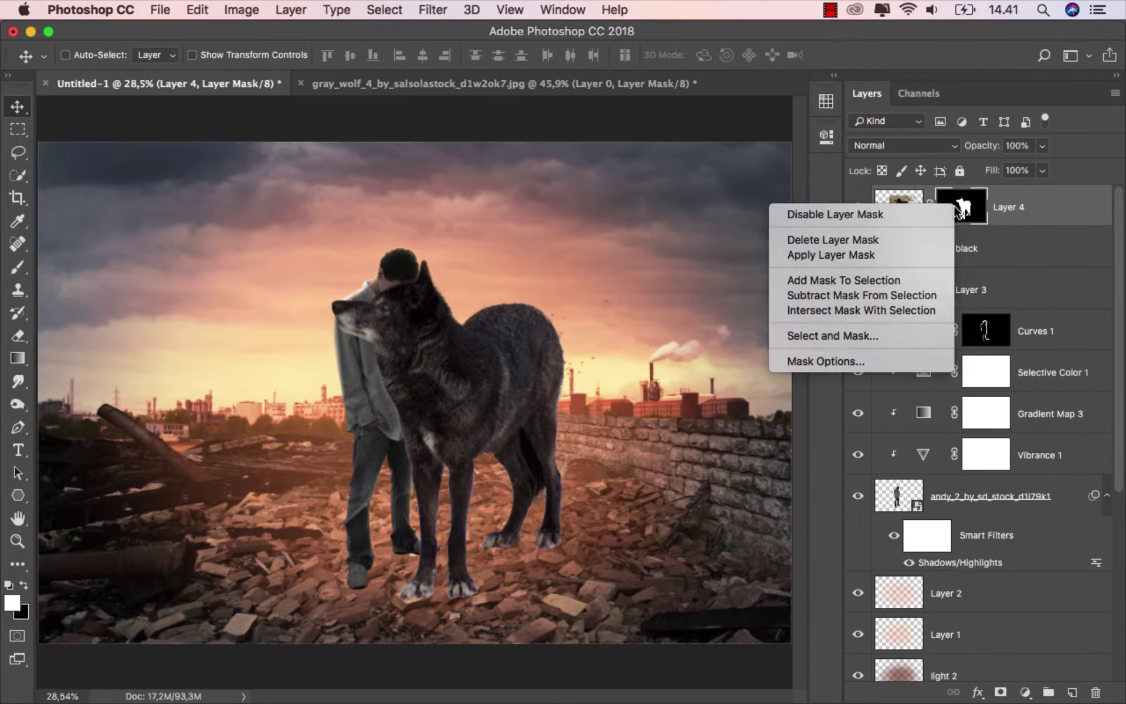
left_click(943, 253)
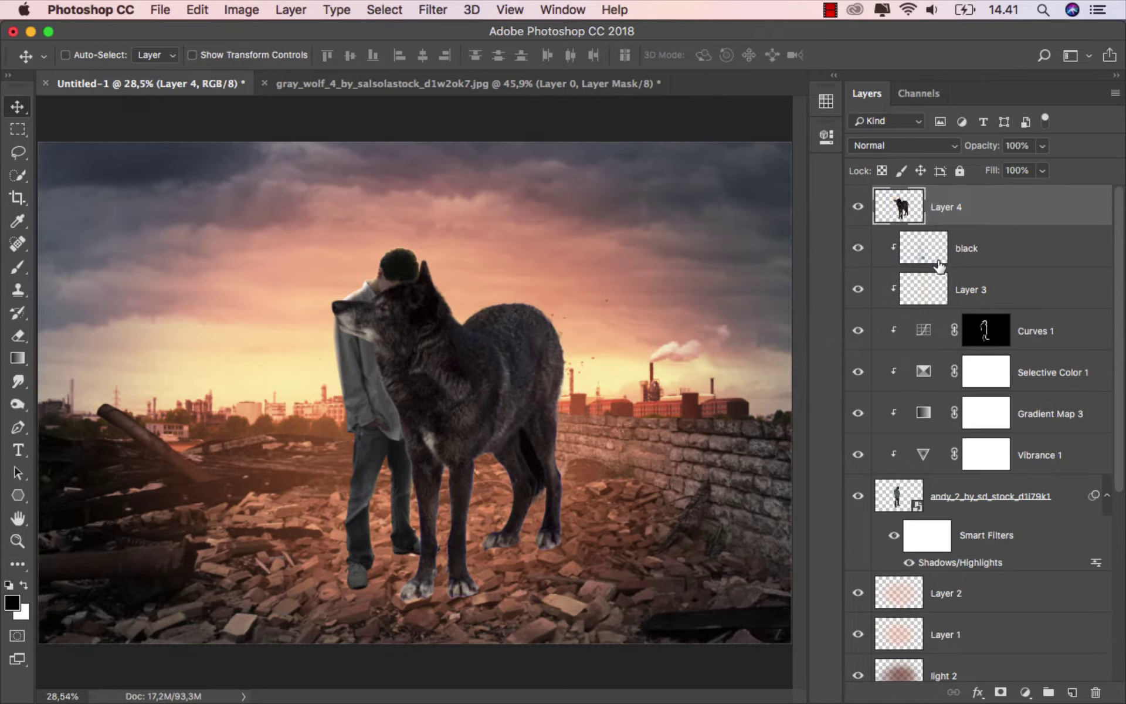
key("super+t")
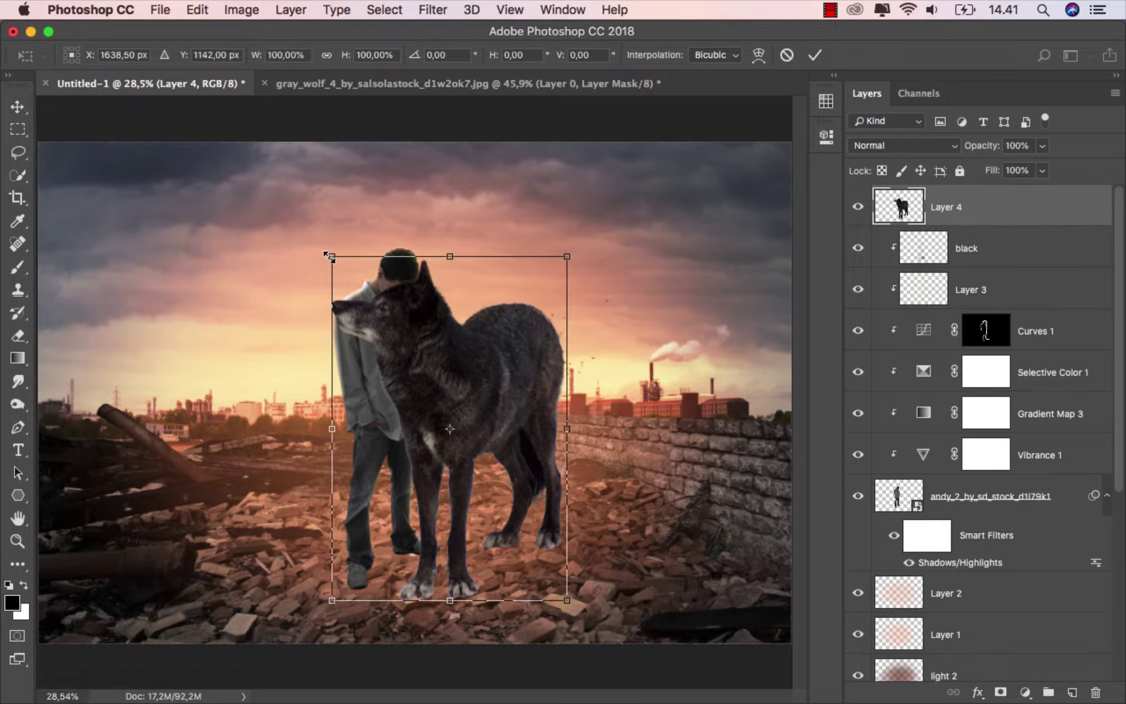
Scale the wolf down to about 41% and place it beside the boy's legs on the rubble
left_click_drag(330, 256, 417, 378)
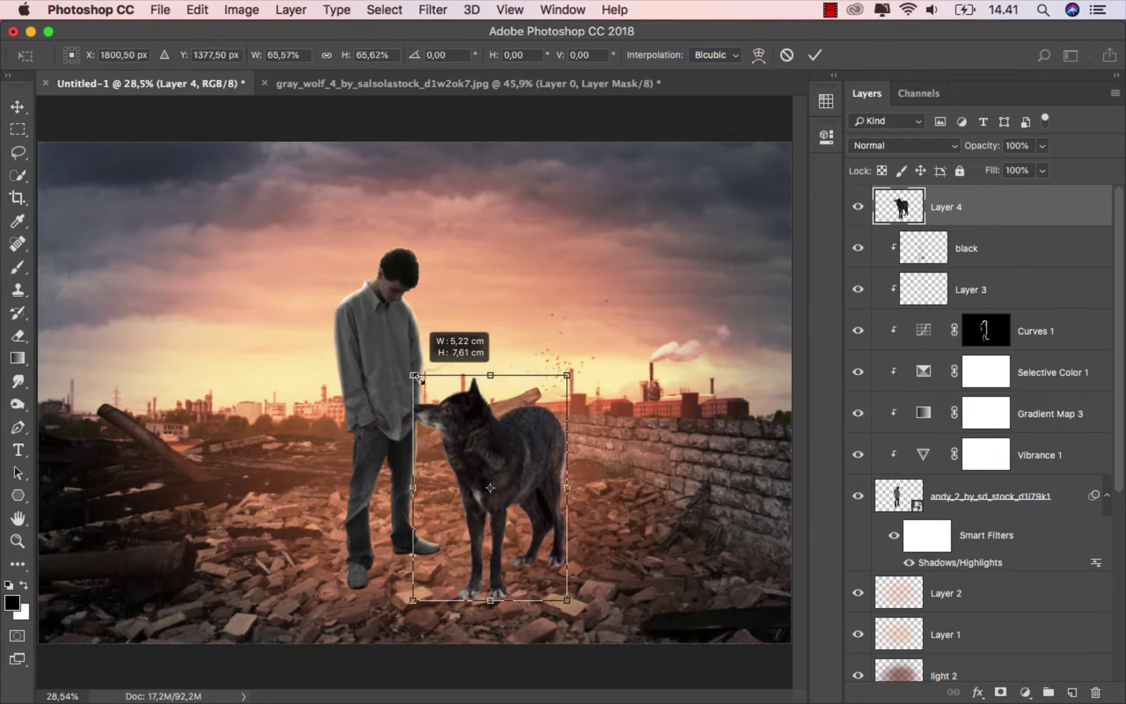
left_click_drag(417, 379, 455, 435)
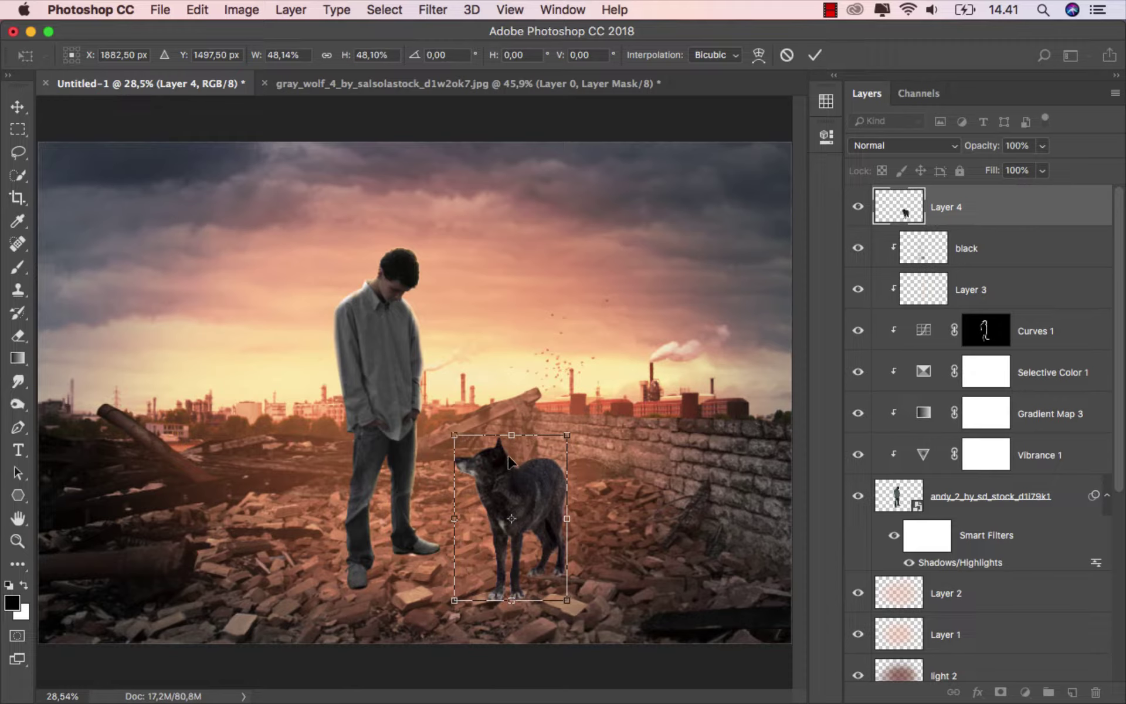
left_click_drag(509, 462, 460, 465)
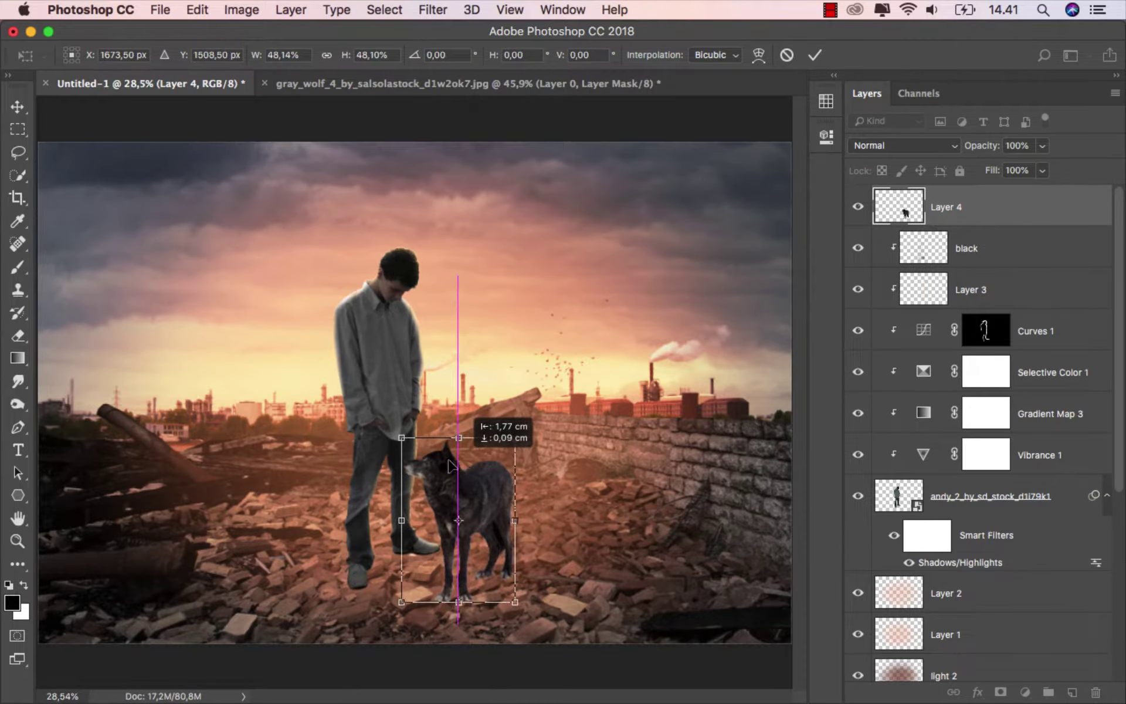
left_click_drag(460, 466, 441, 478)
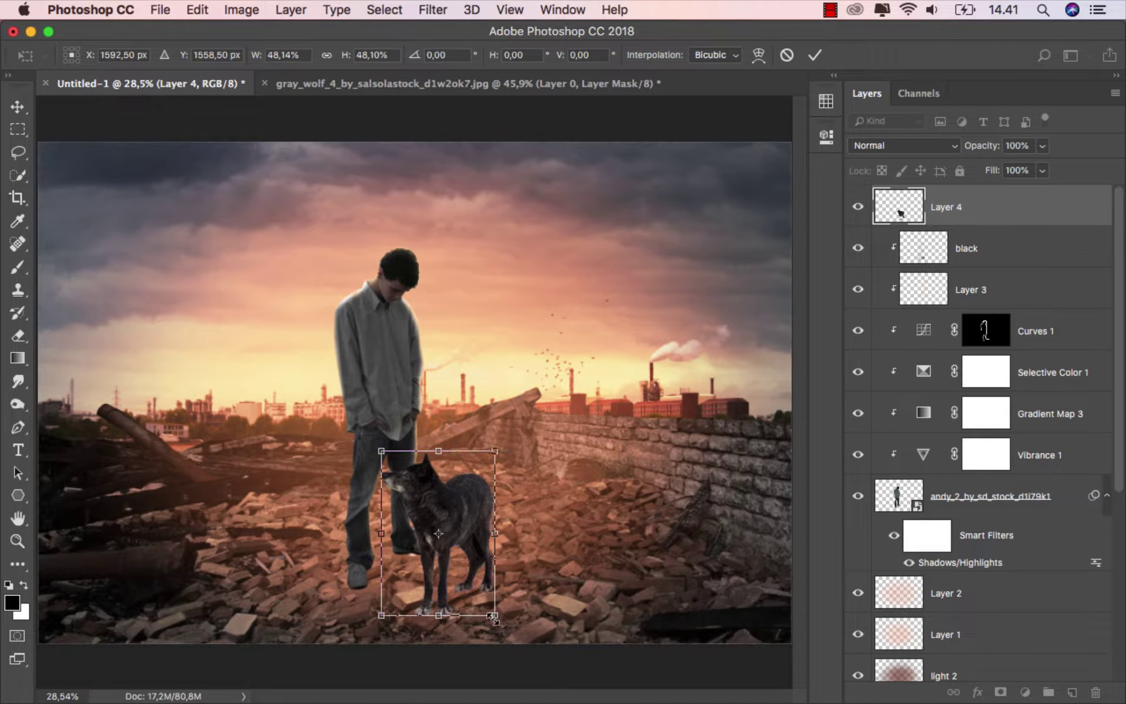
left_click_drag(491, 615, 483, 590)
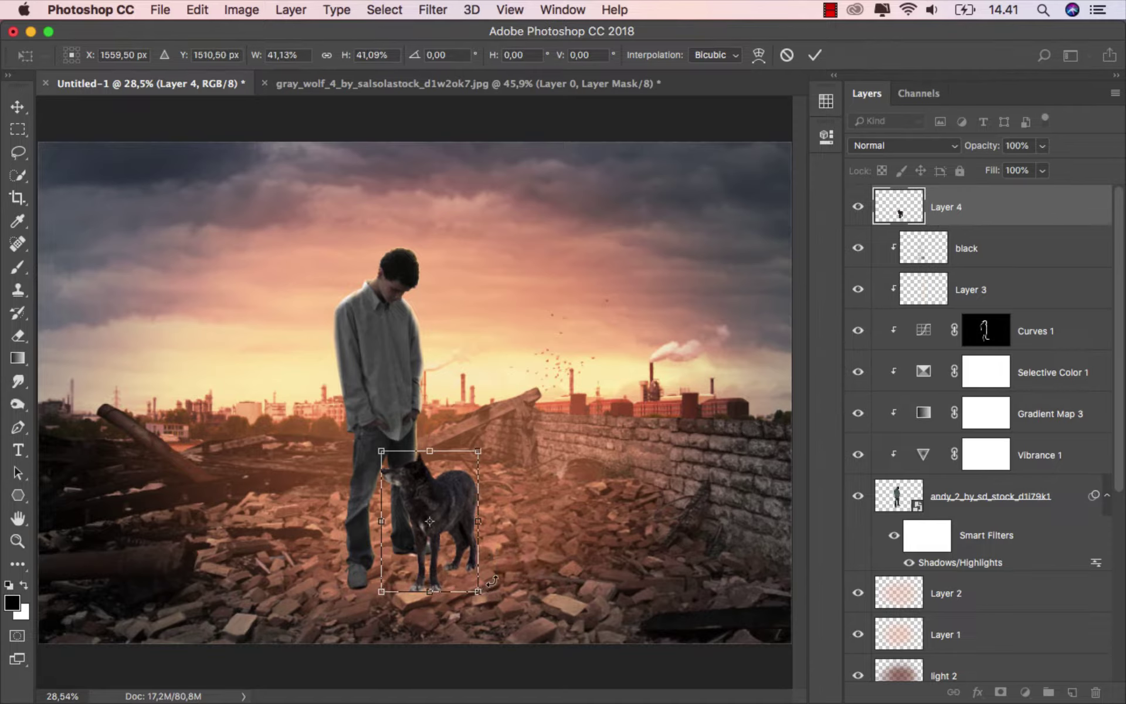
left_click(815, 54)
Zoom in and nudge the wolf slightly into place beside the boy's legs
scroll(441, 511, "up", 3)
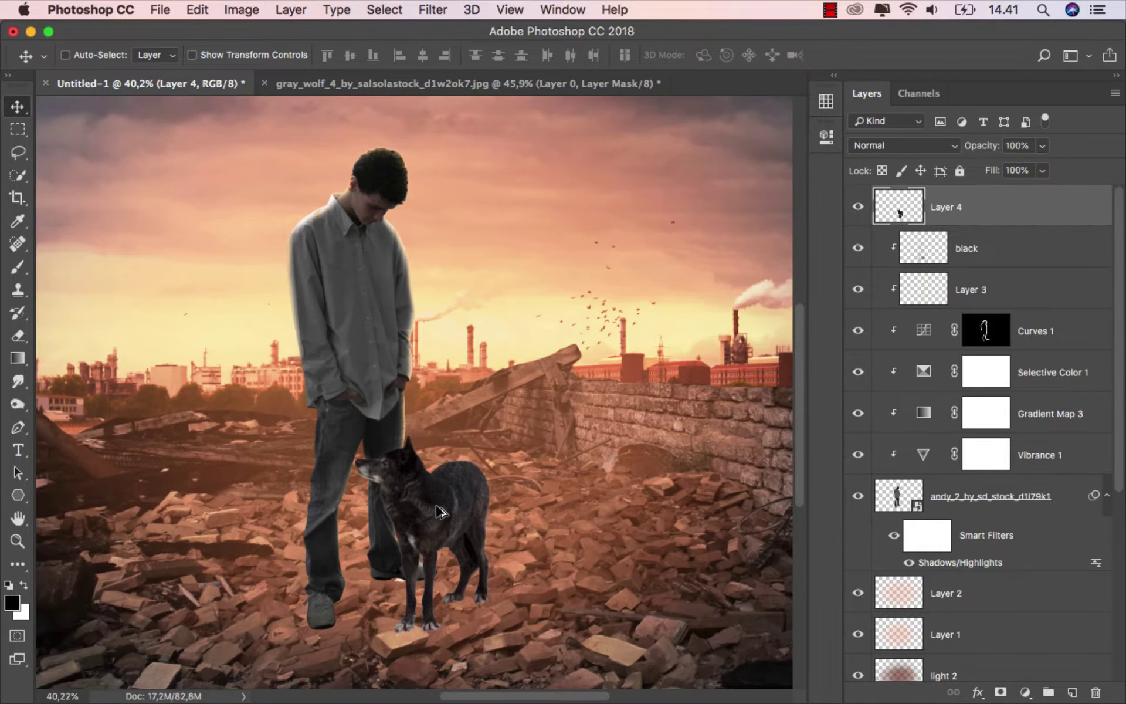
scroll(441, 511, "up", 2)
left_click_drag(429, 485, 426, 485)
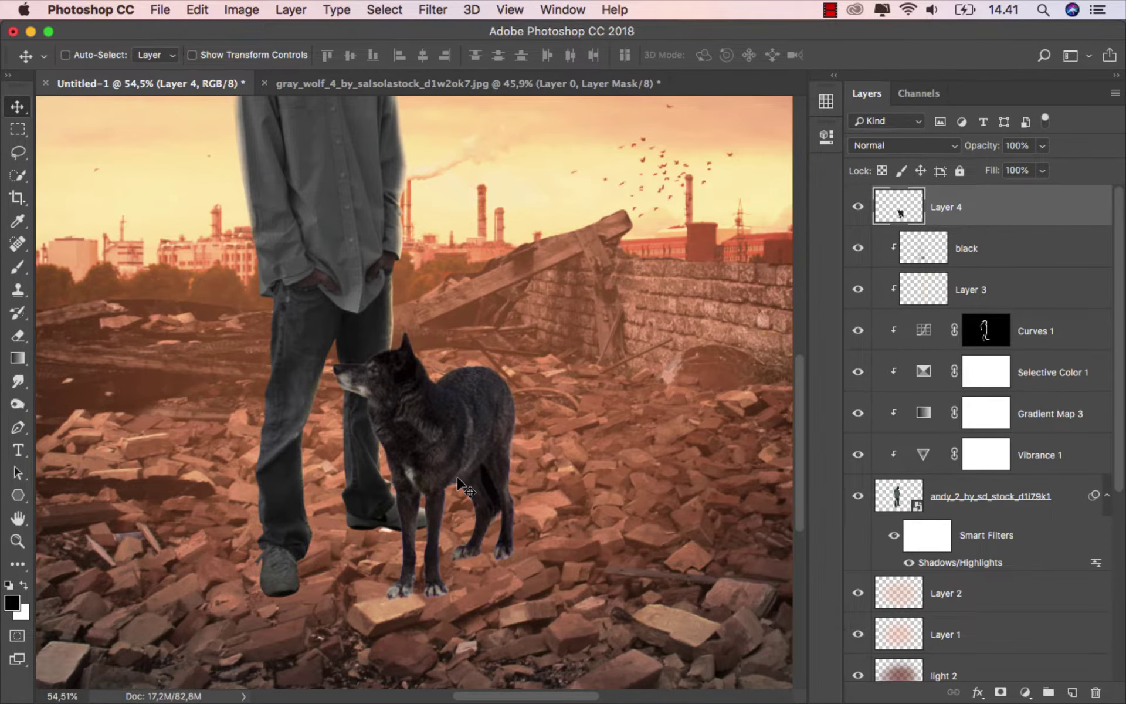
scroll(503, 518, "up", 1)
scroll(499, 510, "down", 2)
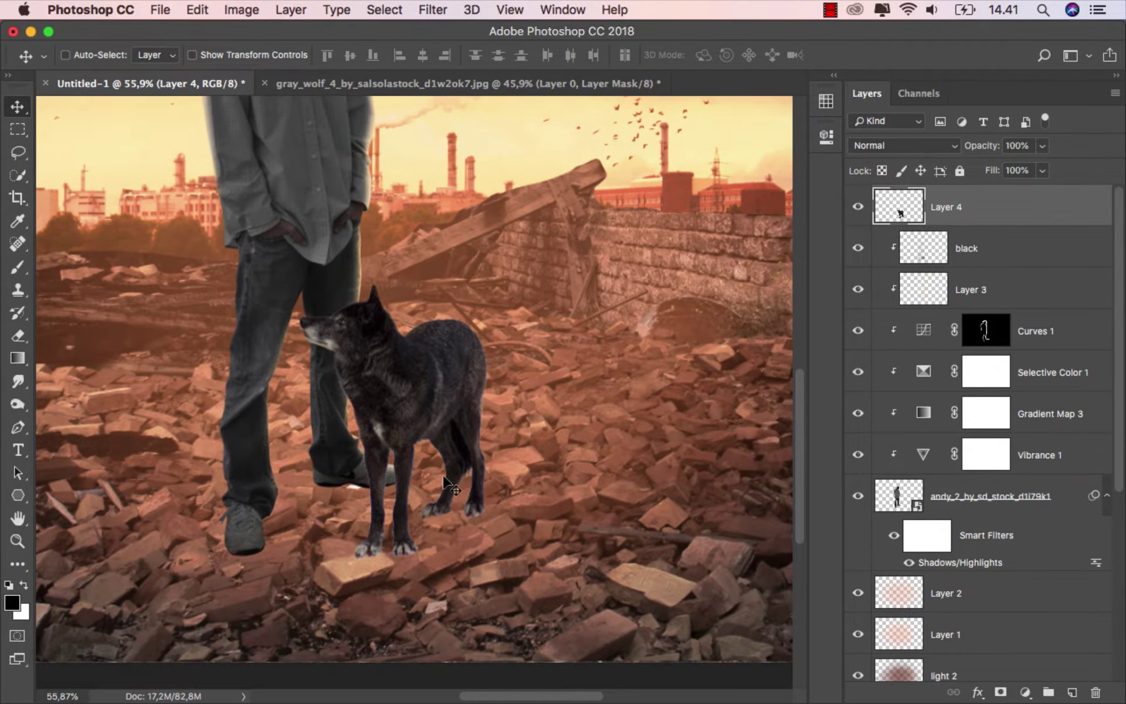
scroll(518, 463, "down", 1)
scroll(515, 462, "up", 1)
Rename Layer 4 to 'wolf'
double_click(946, 207)
type("wolf")
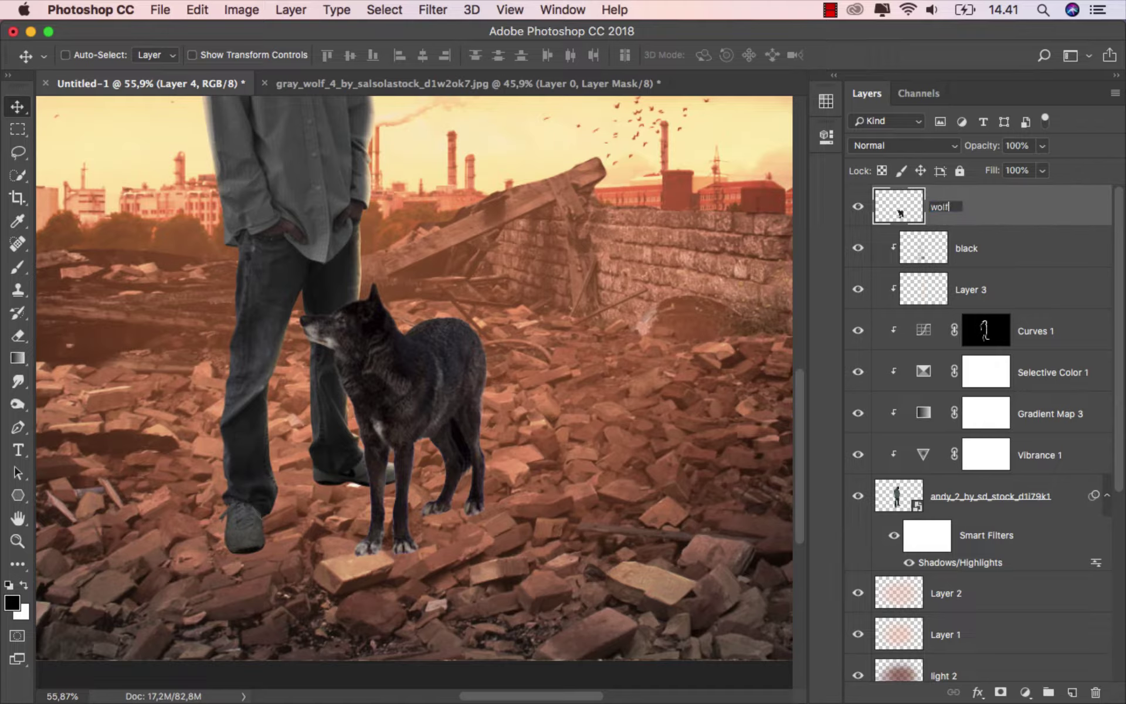
key("Return")
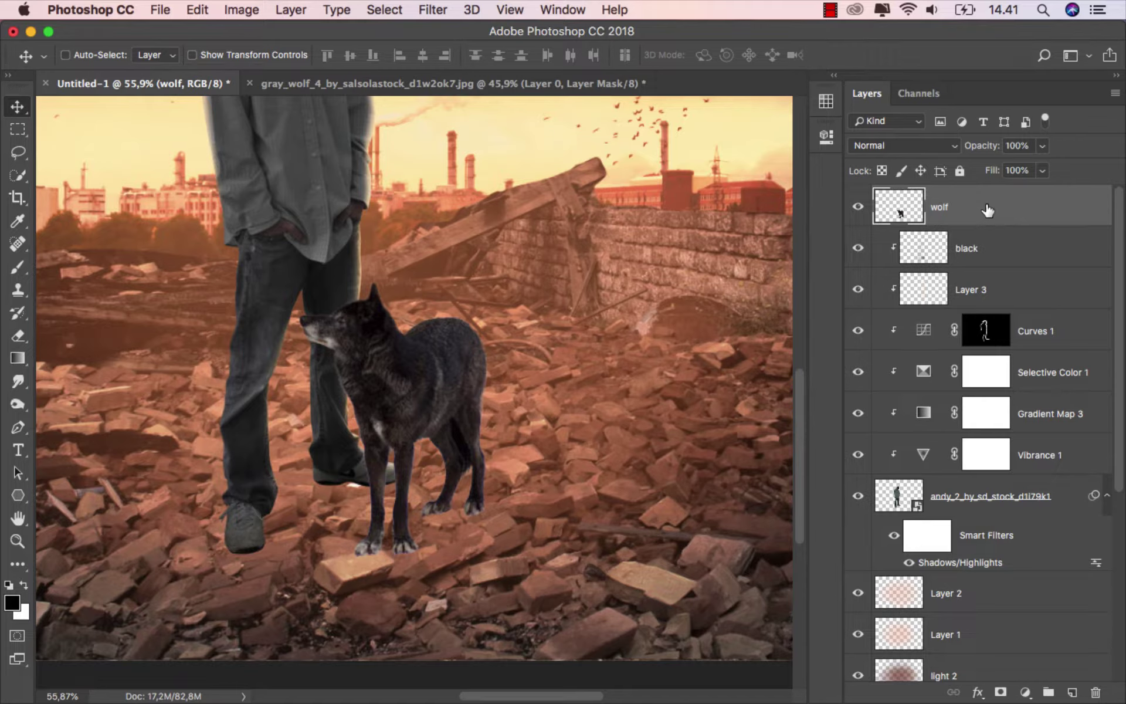
left_click(1025, 692)
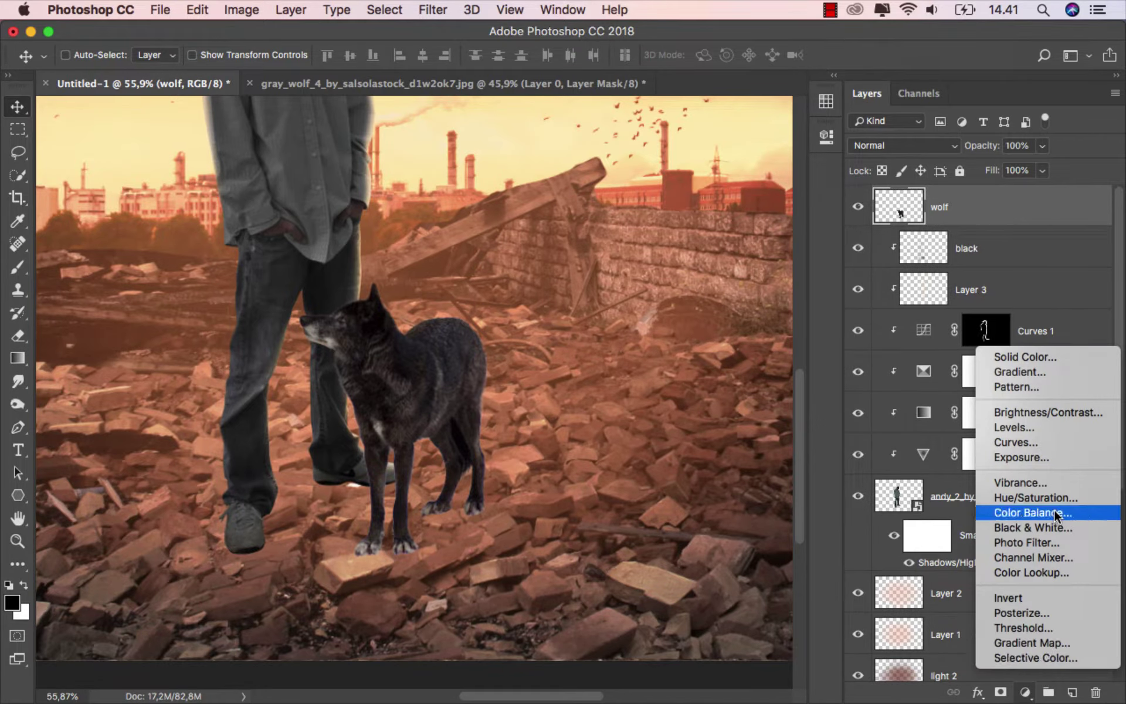
Add a Vibrance adjustment clipped to the wolf, lowering Vibrance to -31
left_click(1059, 482)
left_click(675, 420)
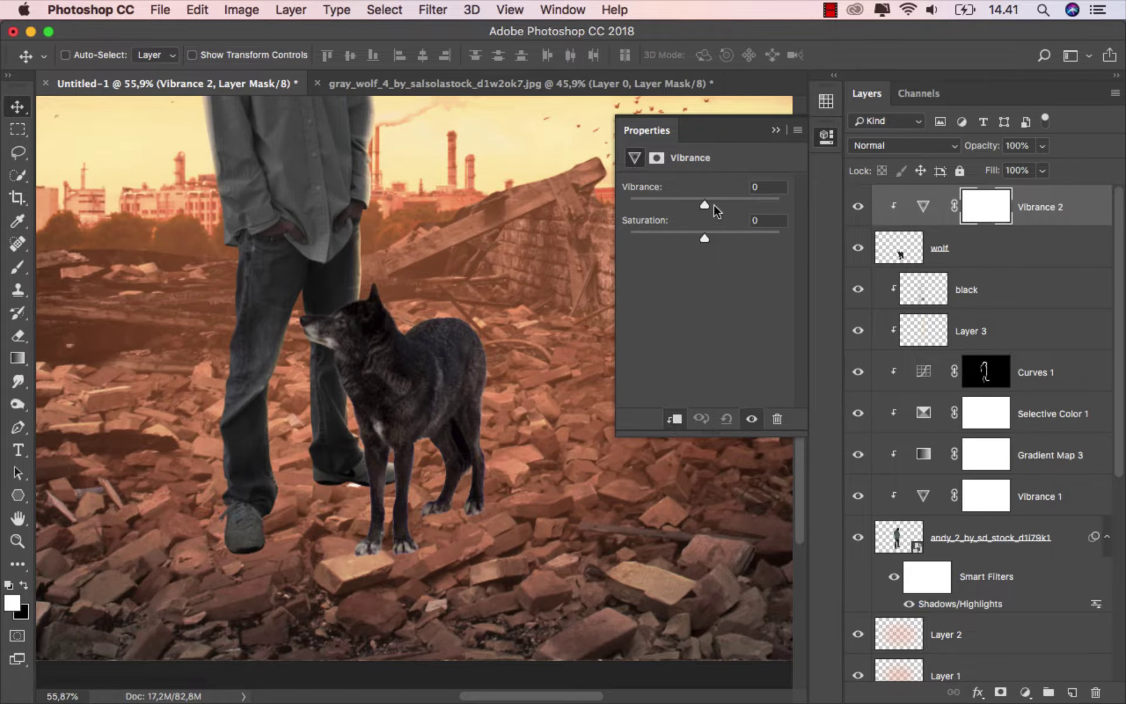
left_click_drag(705, 205, 670, 206)
left_click(774, 130)
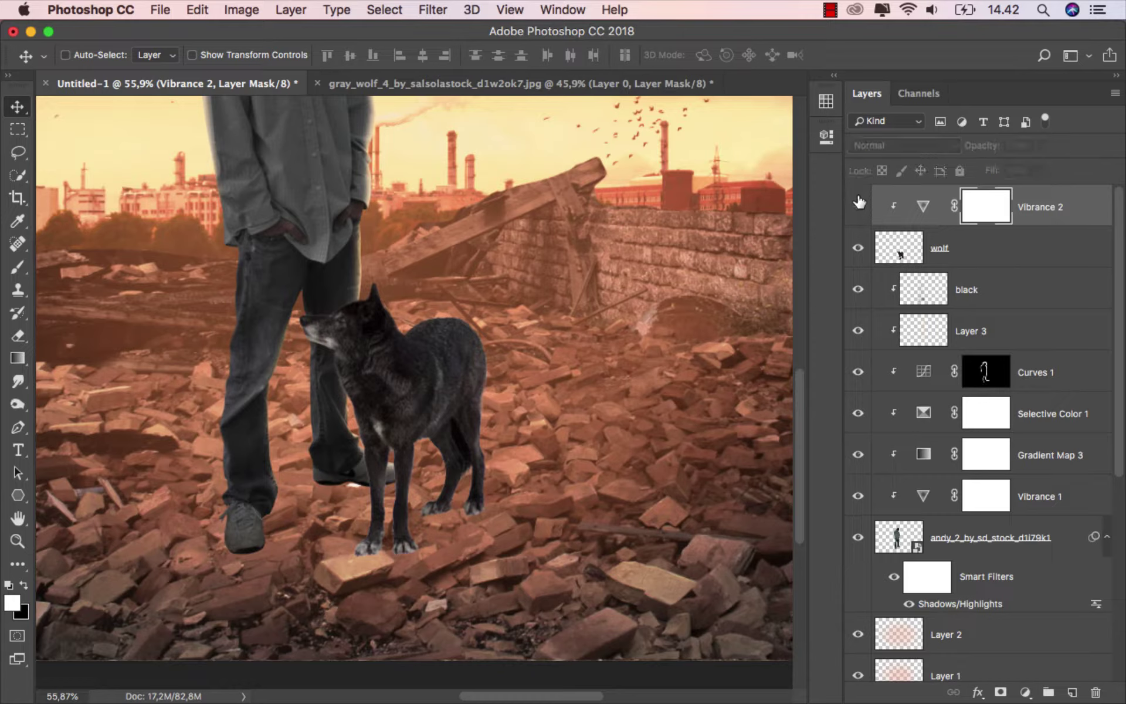
left_click(1030, 212)
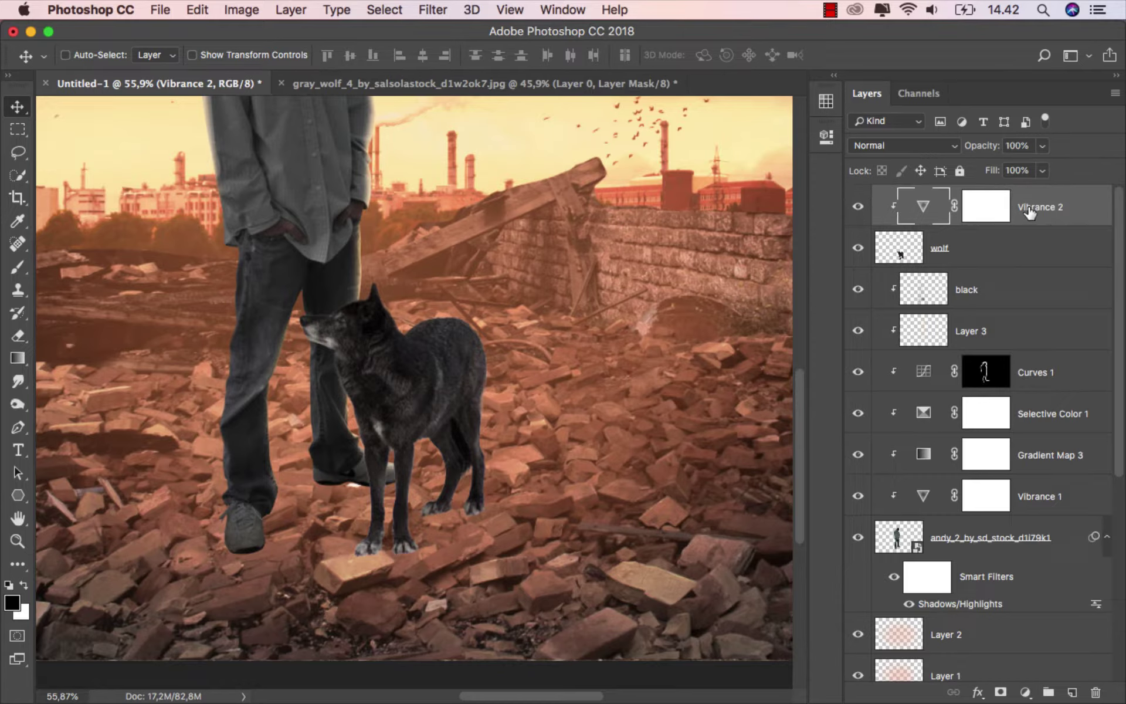
left_click(1027, 690)
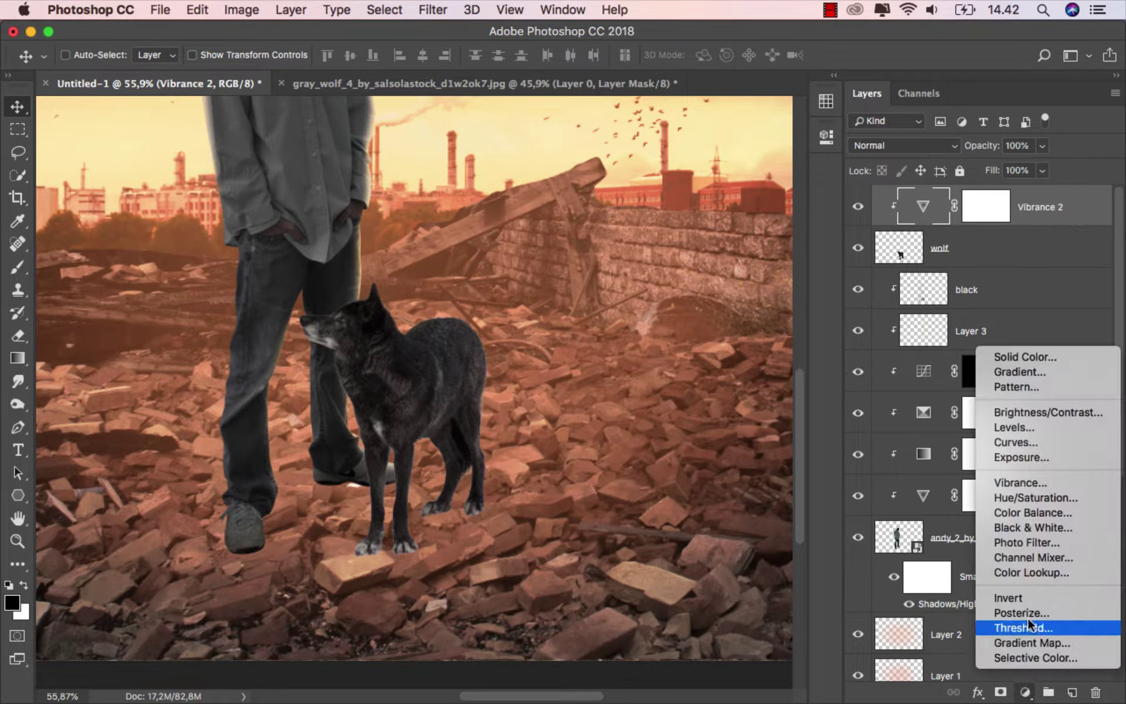
Add a clipped Curves layer with the top-right point at input 128, then invert its mask to black
left_click(1044, 447)
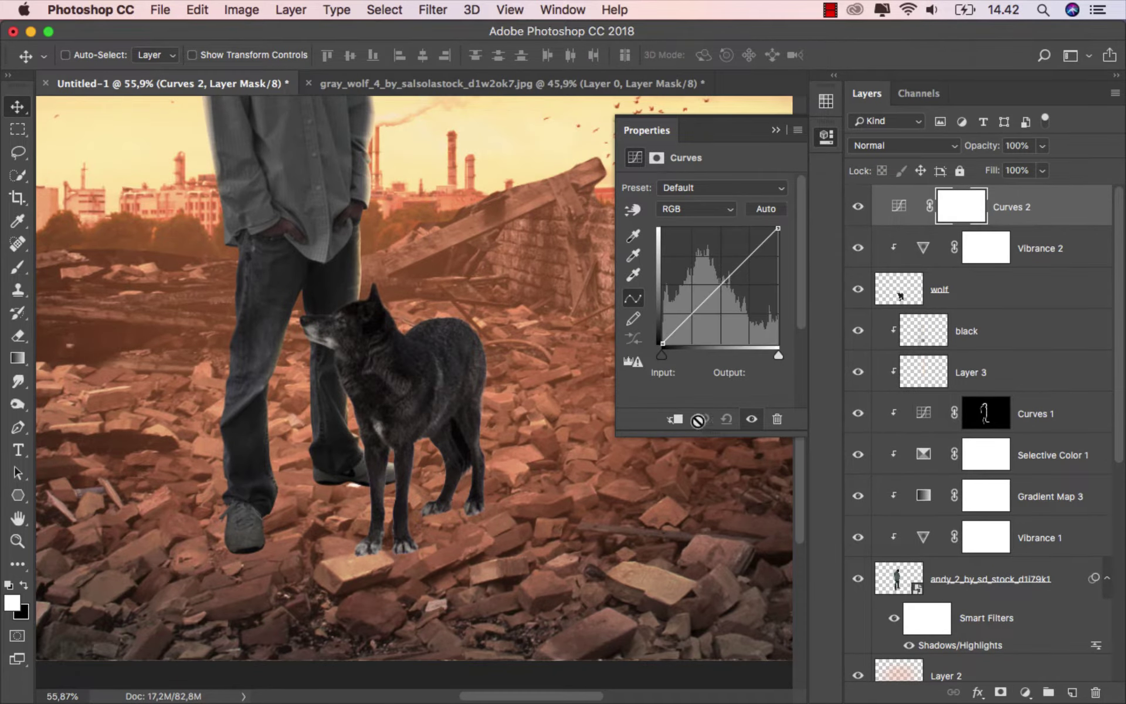
left_click(675, 419)
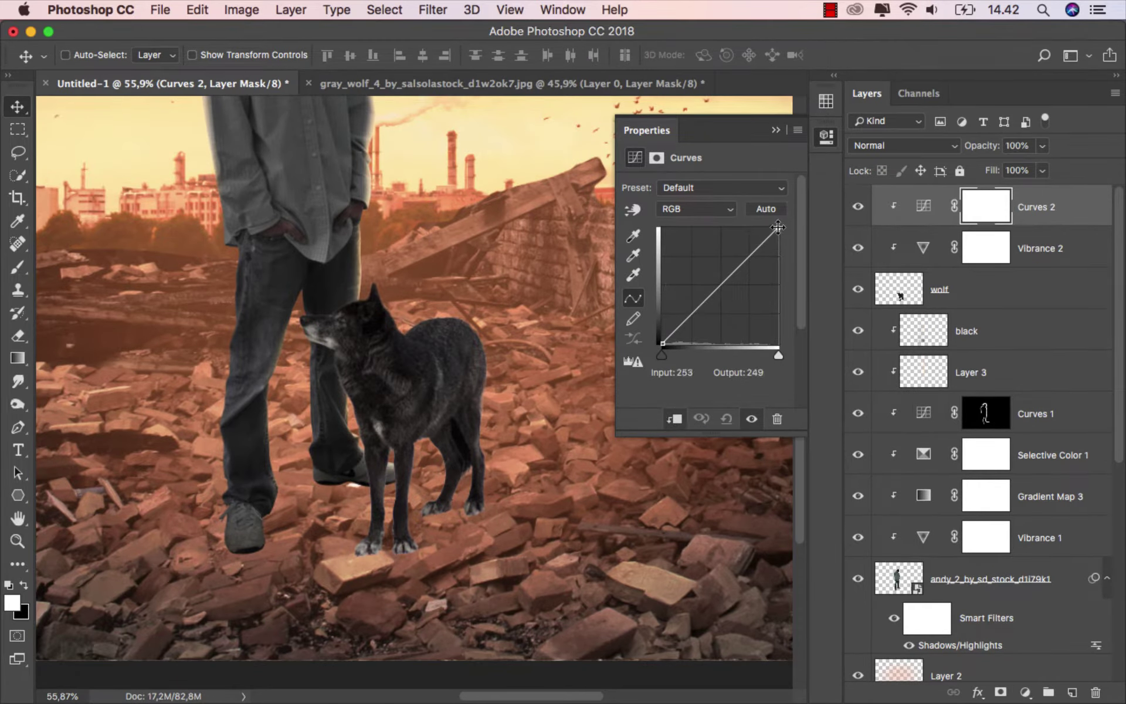
left_click_drag(778, 228, 718, 214)
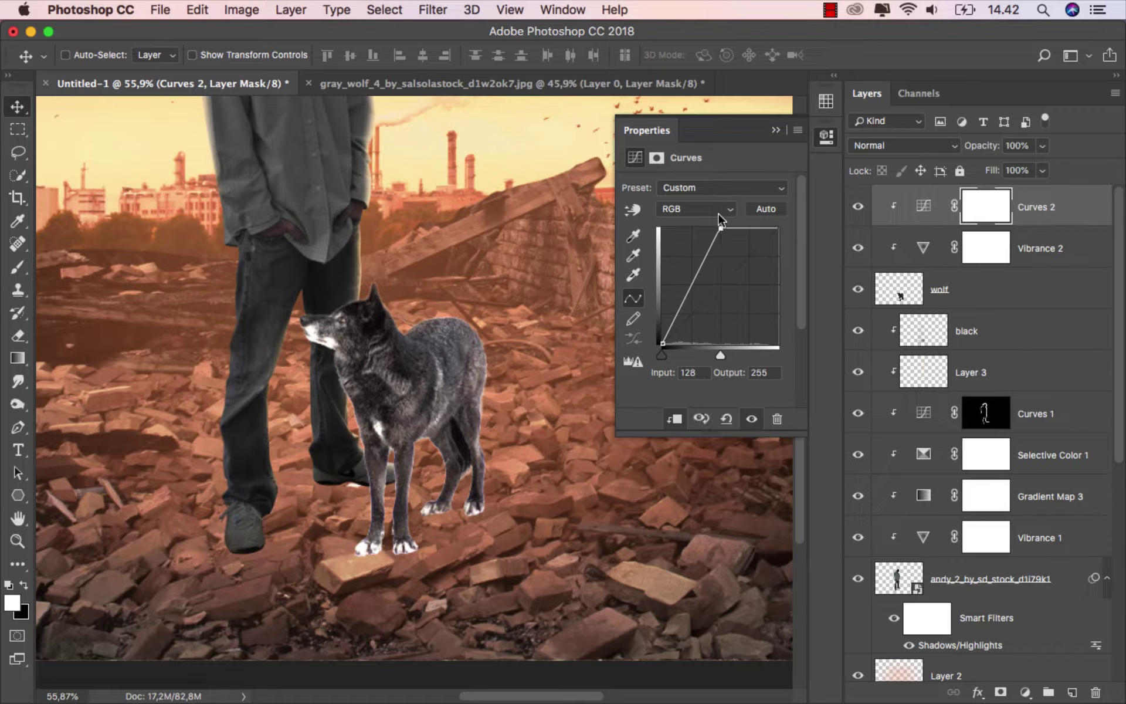
left_click(777, 130)
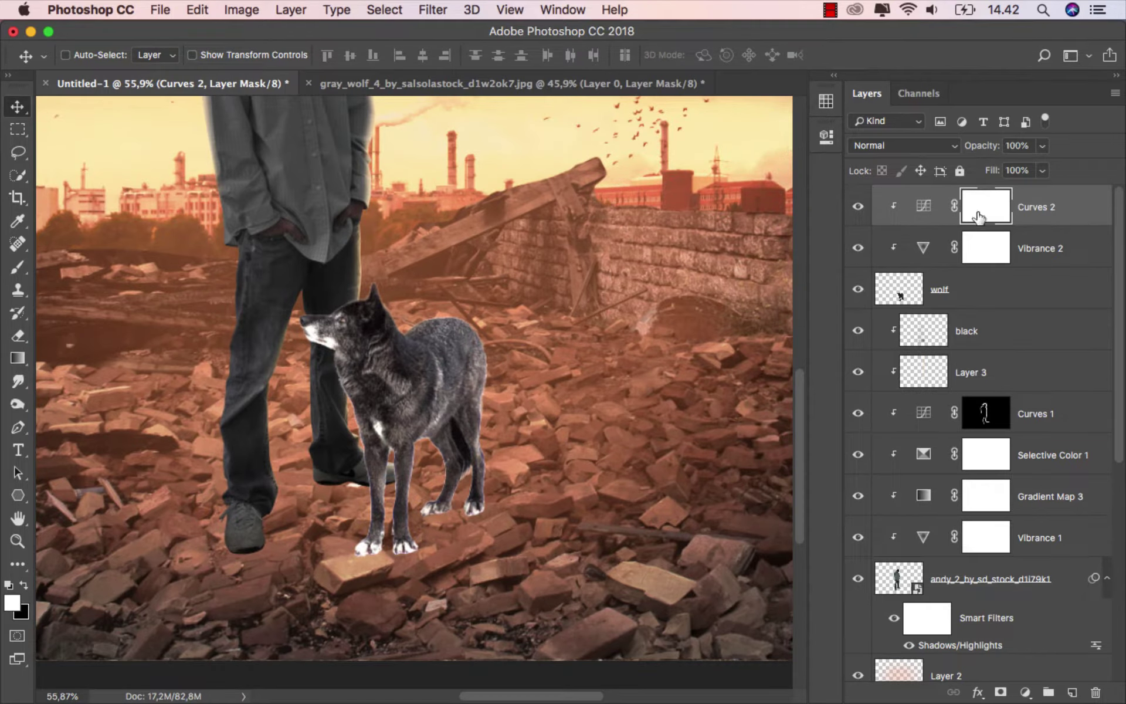
key("super+i")
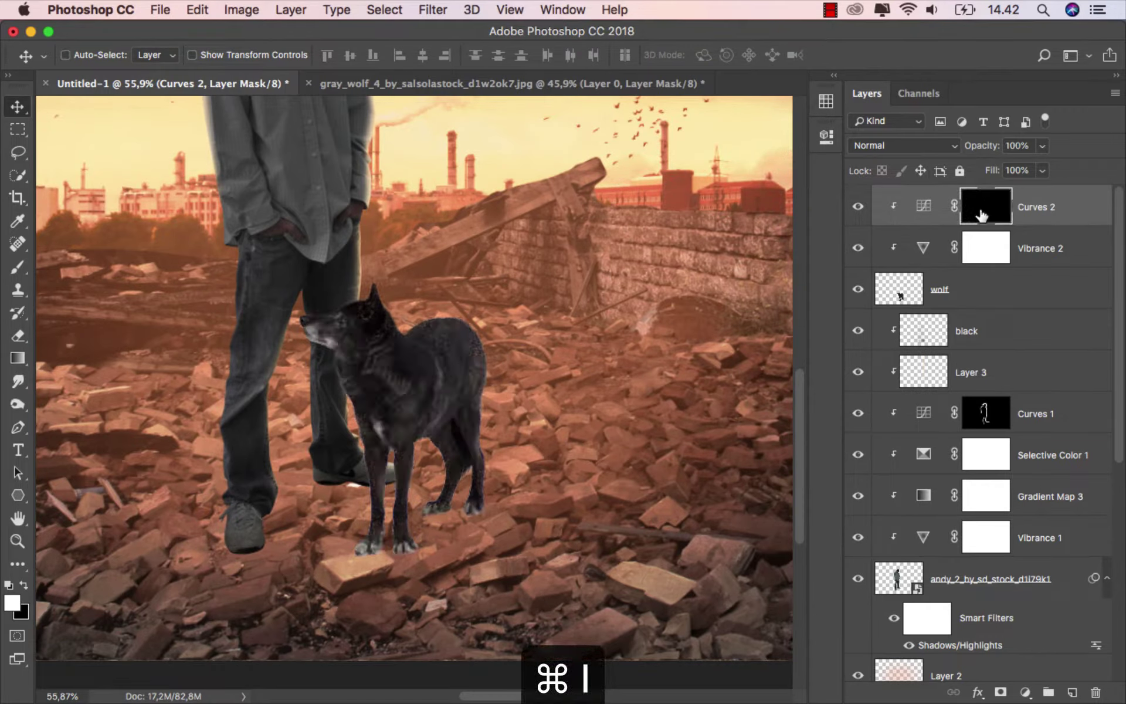
left_click(22, 268)
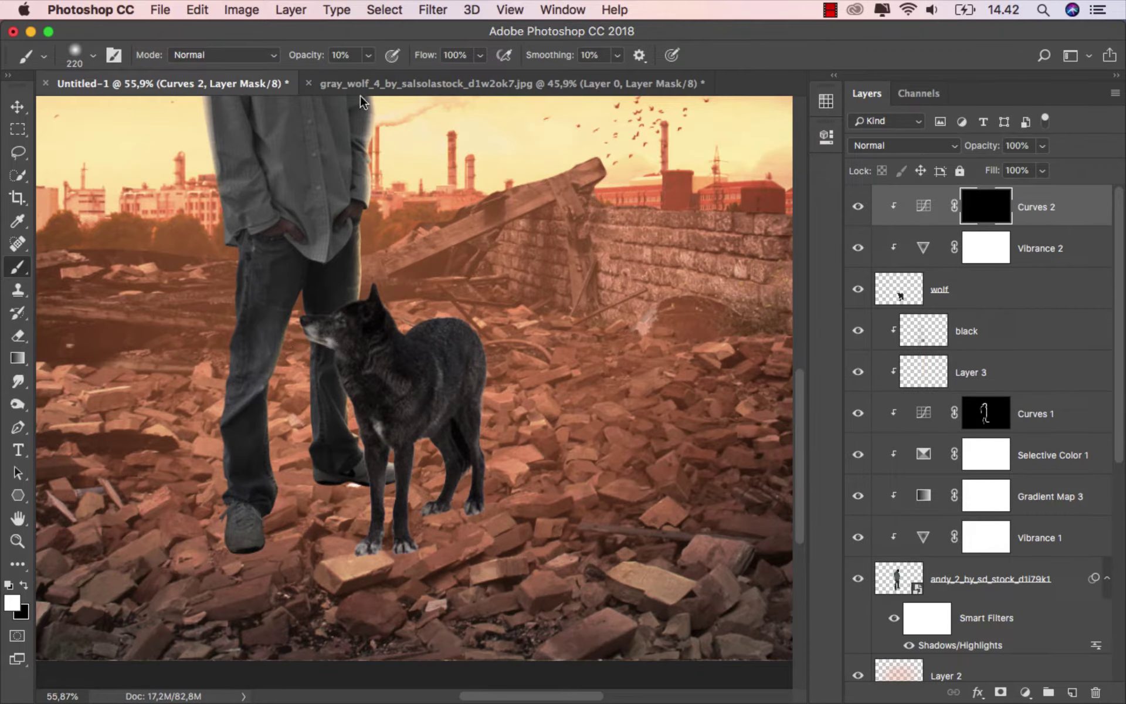
Paint white into the Curves 2 mask at 100% along the wolf's ear and back, undoing the leg stroke
left_click(367, 55)
left_click_drag(364, 82, 460, 82)
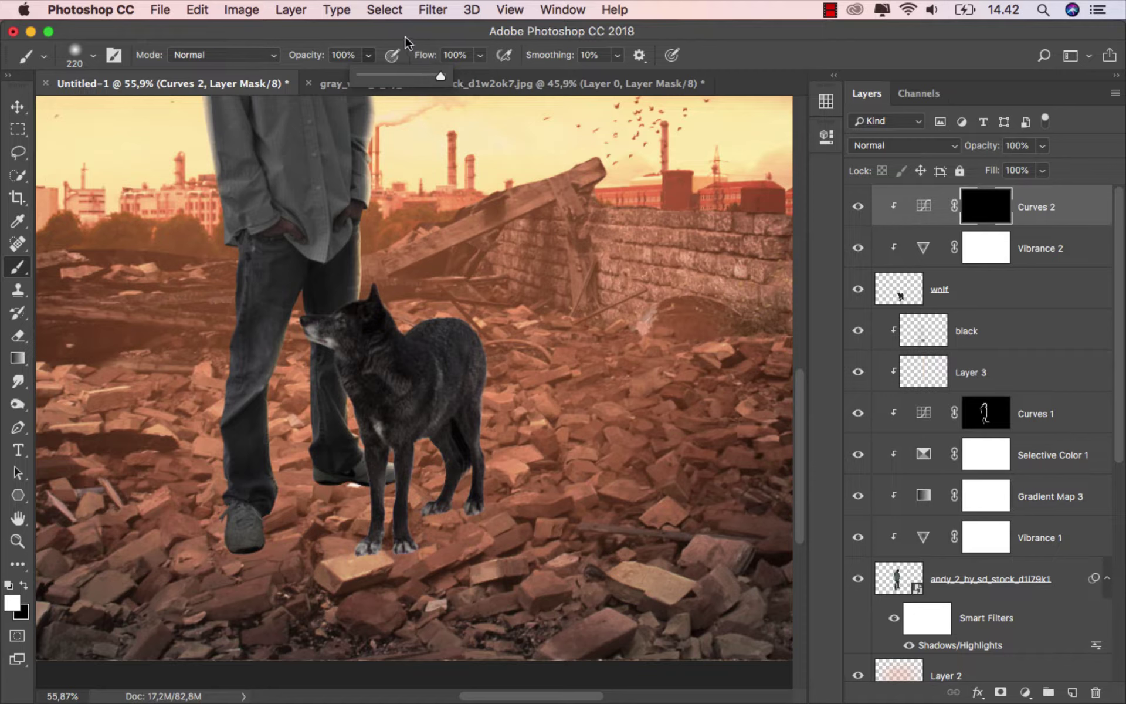
scroll(448, 272, "up", 2)
scroll(452, 294, "up", 2)
scroll(464, 334, "up", 2)
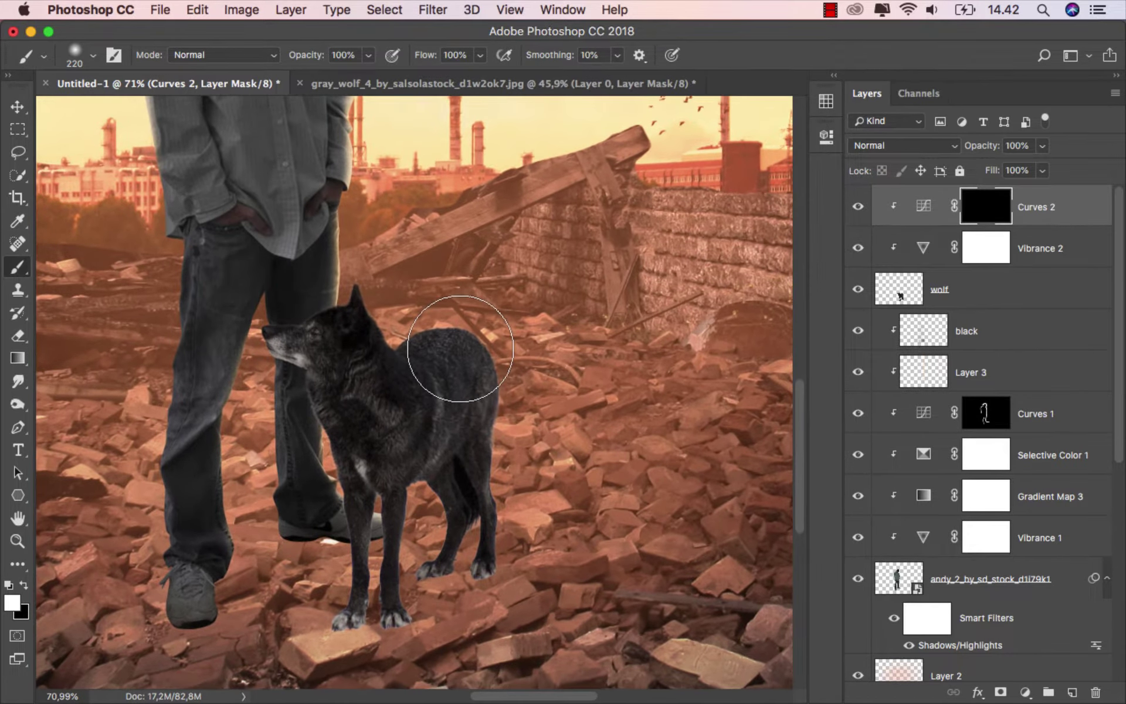
key("bracketleft")
key("bracketleft")
key("bracketleft")
key("bracketleft")
key("bracketleft")
key("bracketleft")
key("bracketleft")
key("bracketleft")
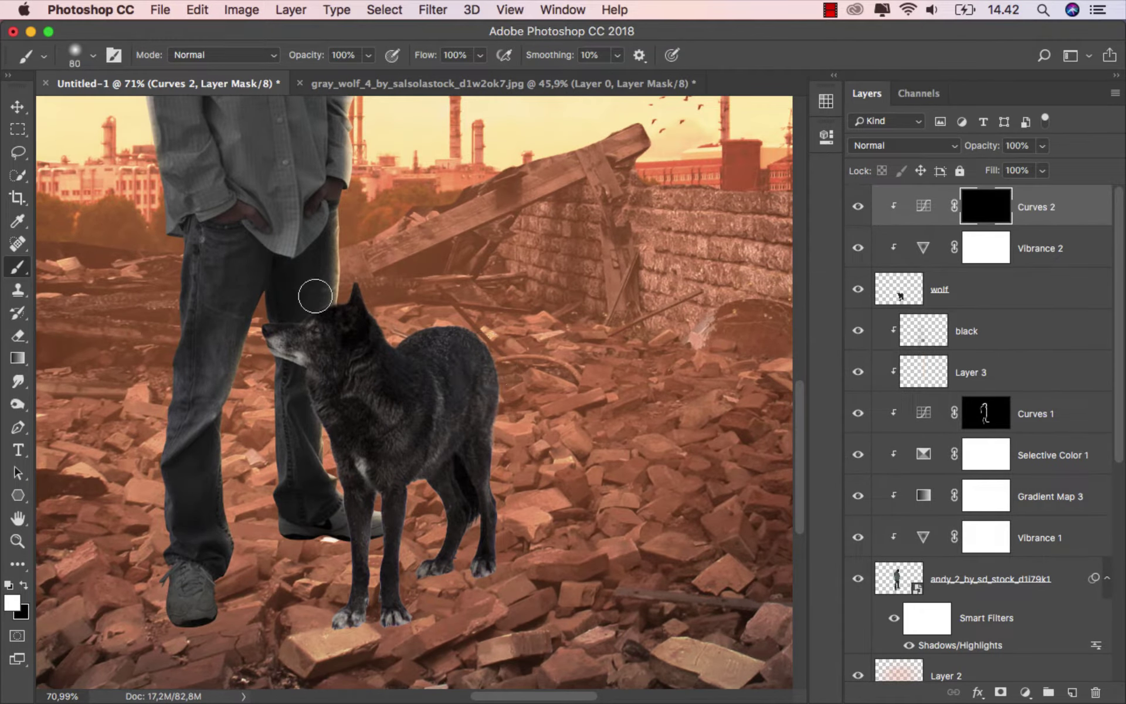
key("bracketleft")
key("bracketleft")
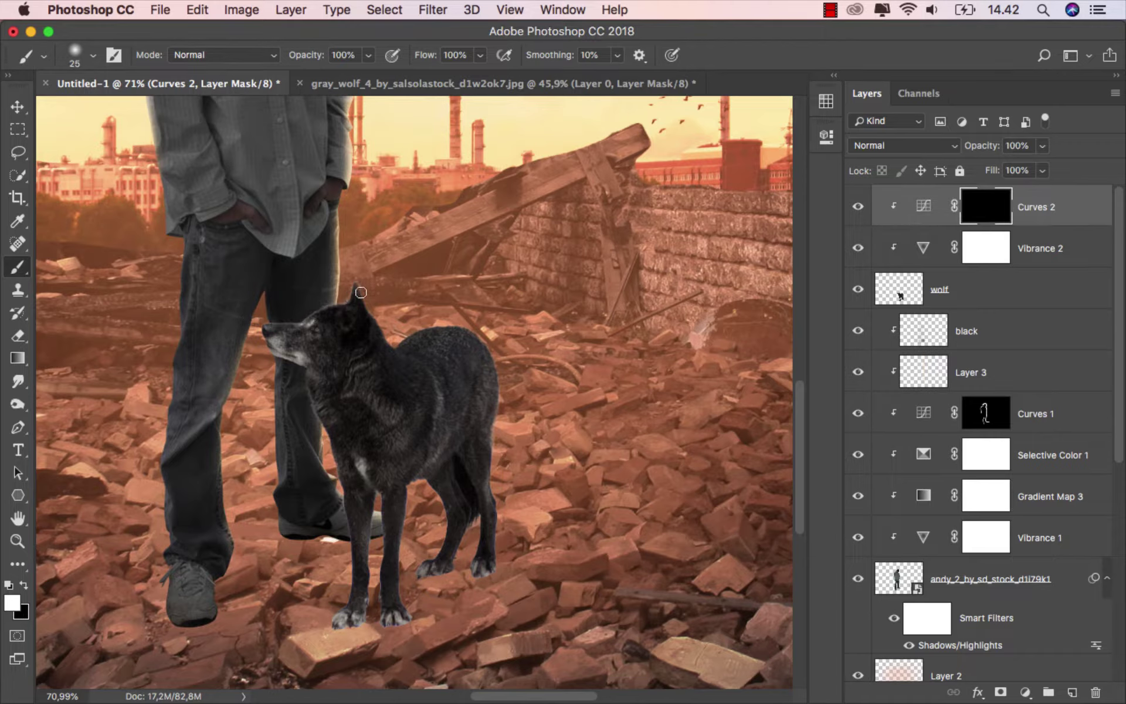
mouse_move(361, 292)
left_mouse_down()
mouse_move(482, 342)
mouse_move(499, 514)
left_mouse_up()
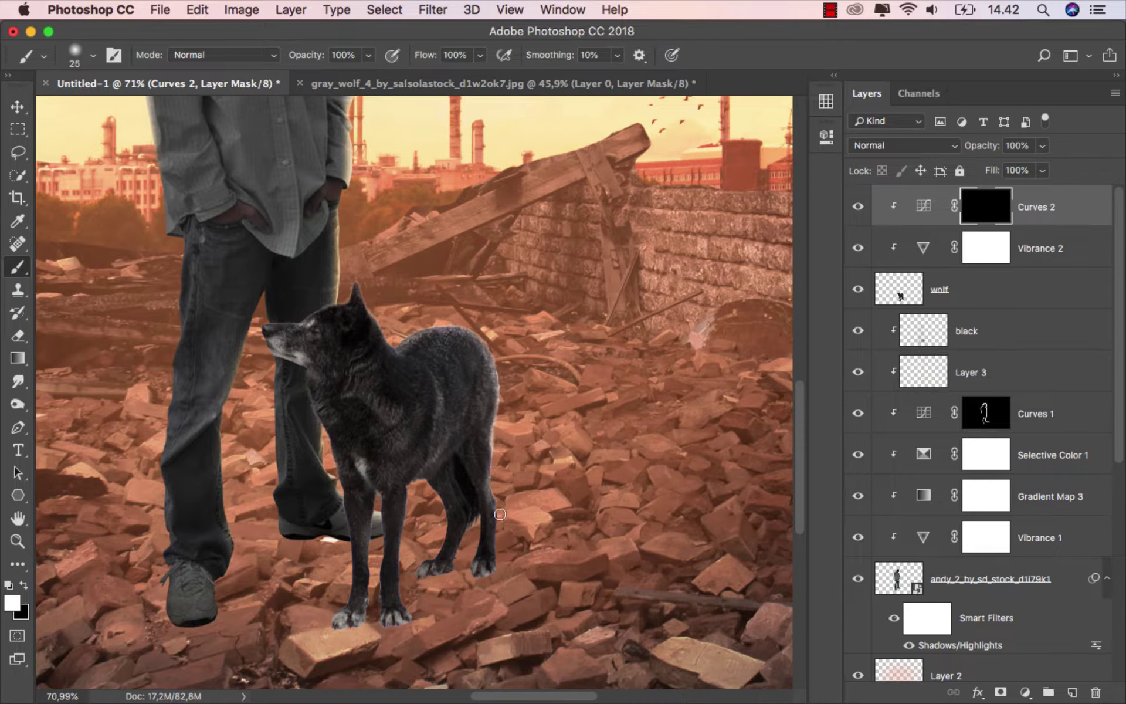
left_click_drag(409, 506, 406, 538)
key("super+z")
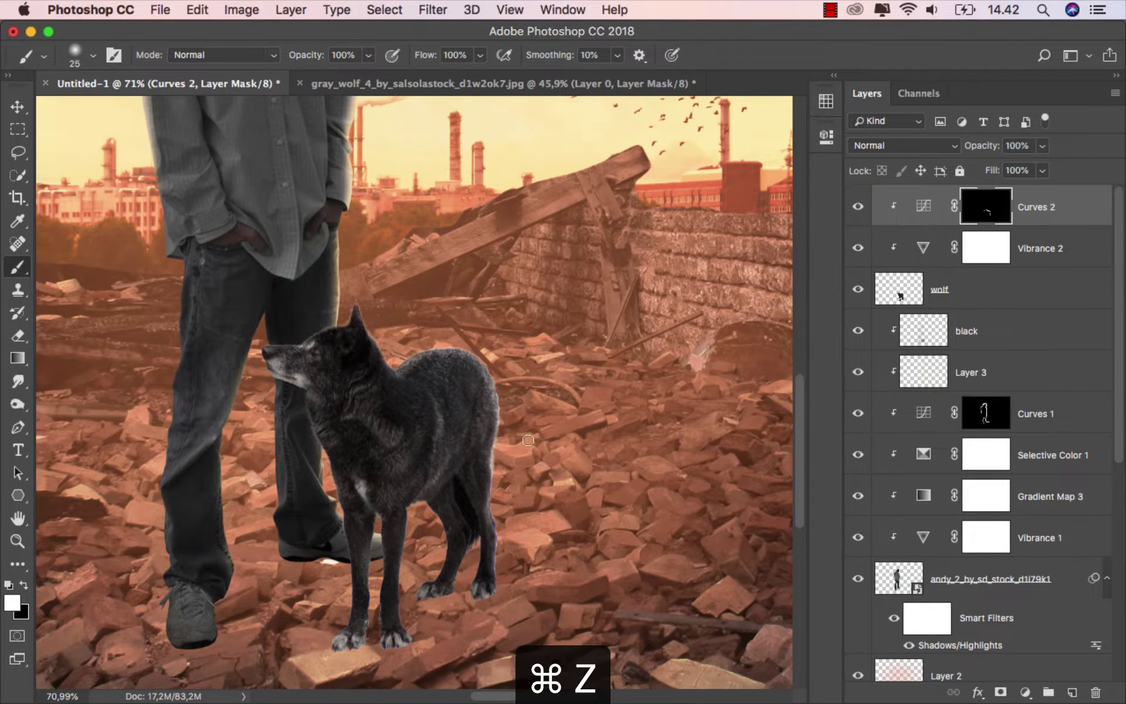
Lower the brush opacity to 53% and toggle Curves 2 to compare the wolf's brightening
left_click_drag(306, 54, 283, 63)
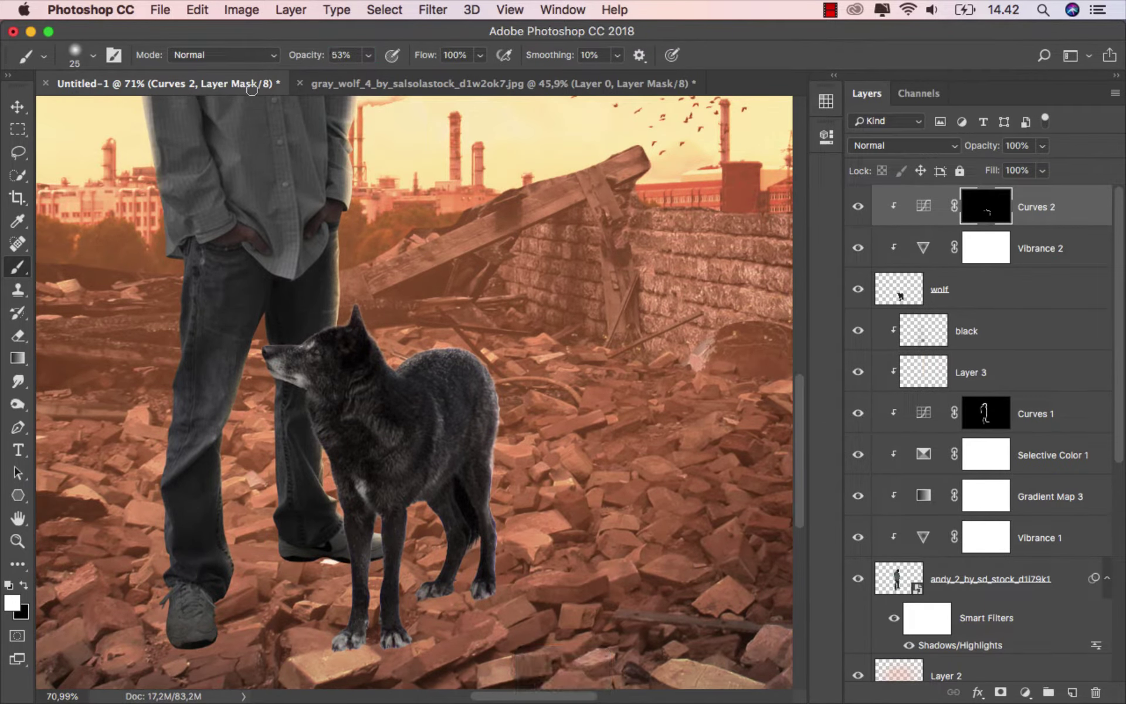
left_click_drag(465, 317, 558, 352)
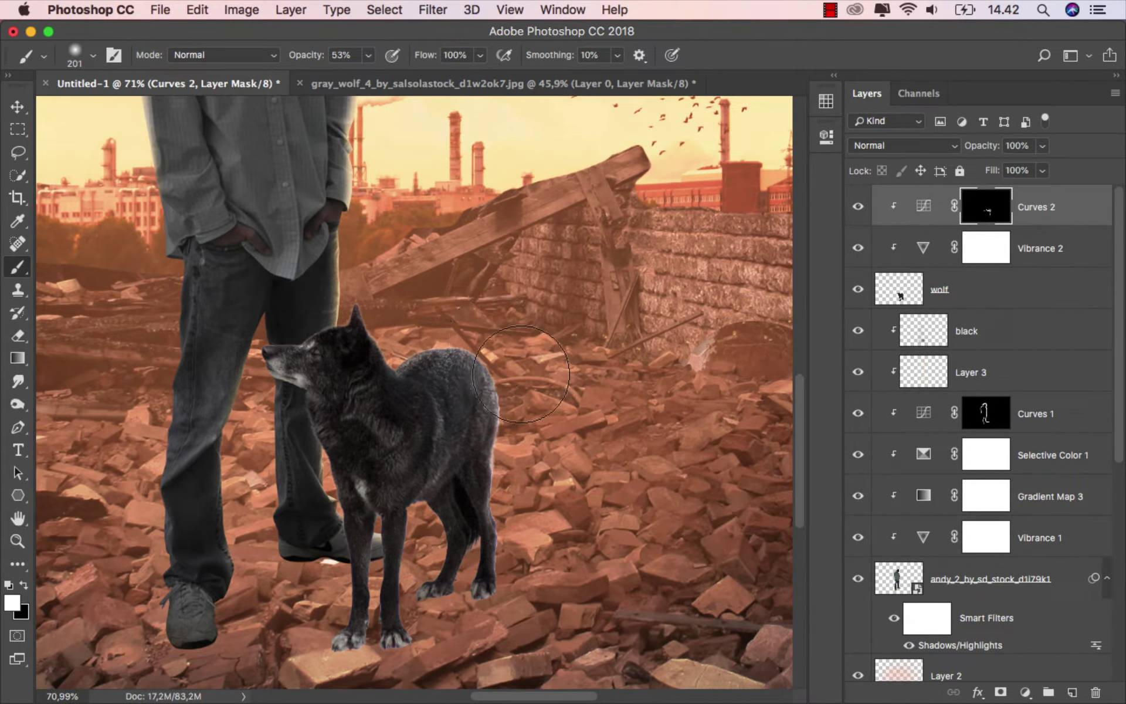
scroll(565, 372, "down", 2)
scroll(564, 372, "down", 1)
scroll(657, 329, "up", 2)
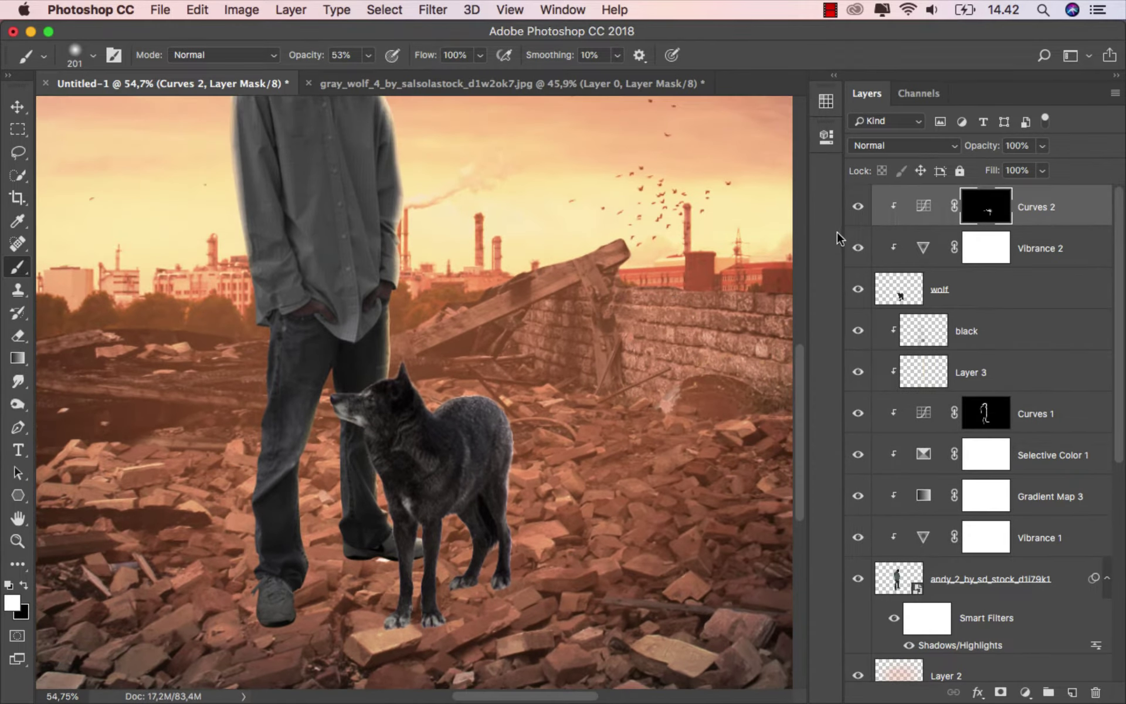
left_click(858, 206)
left_click(1036, 211)
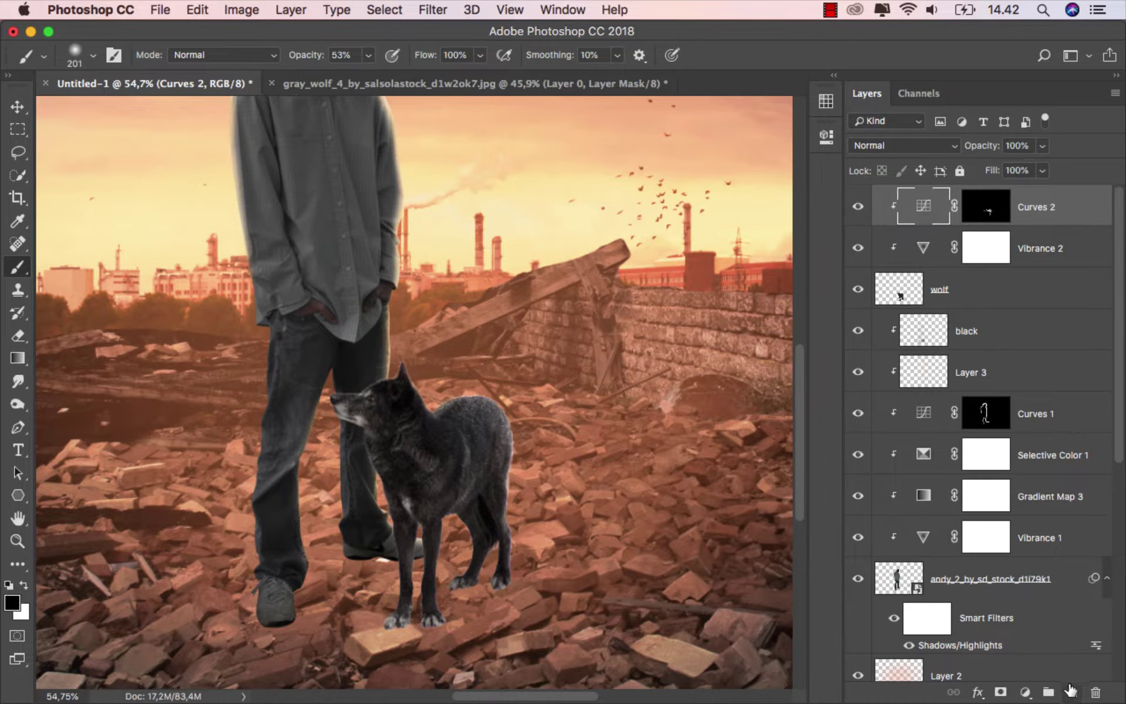
Add a new layer clipped above the wolf's adjustments and name it 'color'
left_click(1071, 693)
right_click(973, 208)
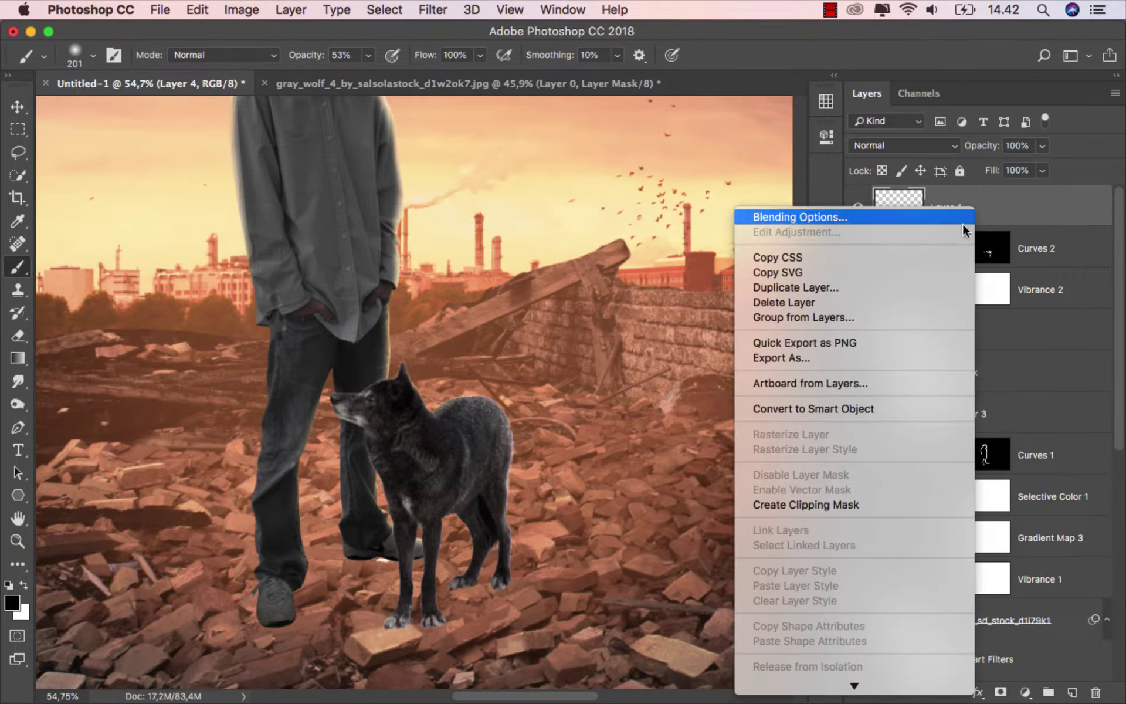
left_click(853, 505)
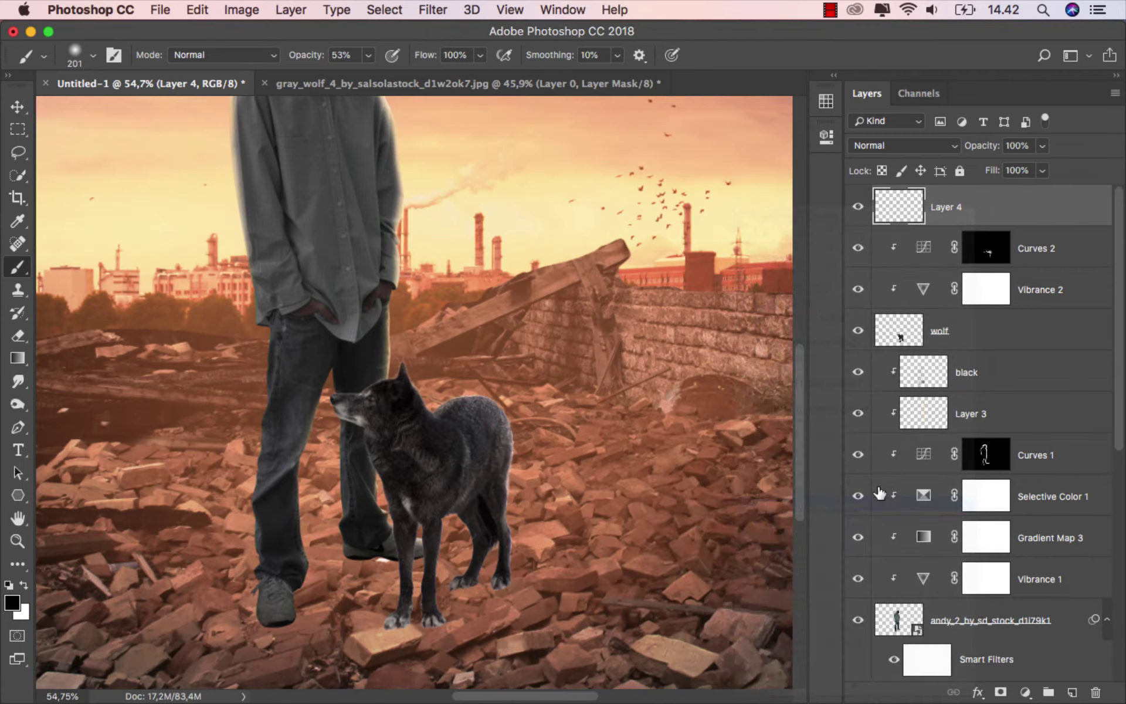
double_click(968, 207)
type("color")
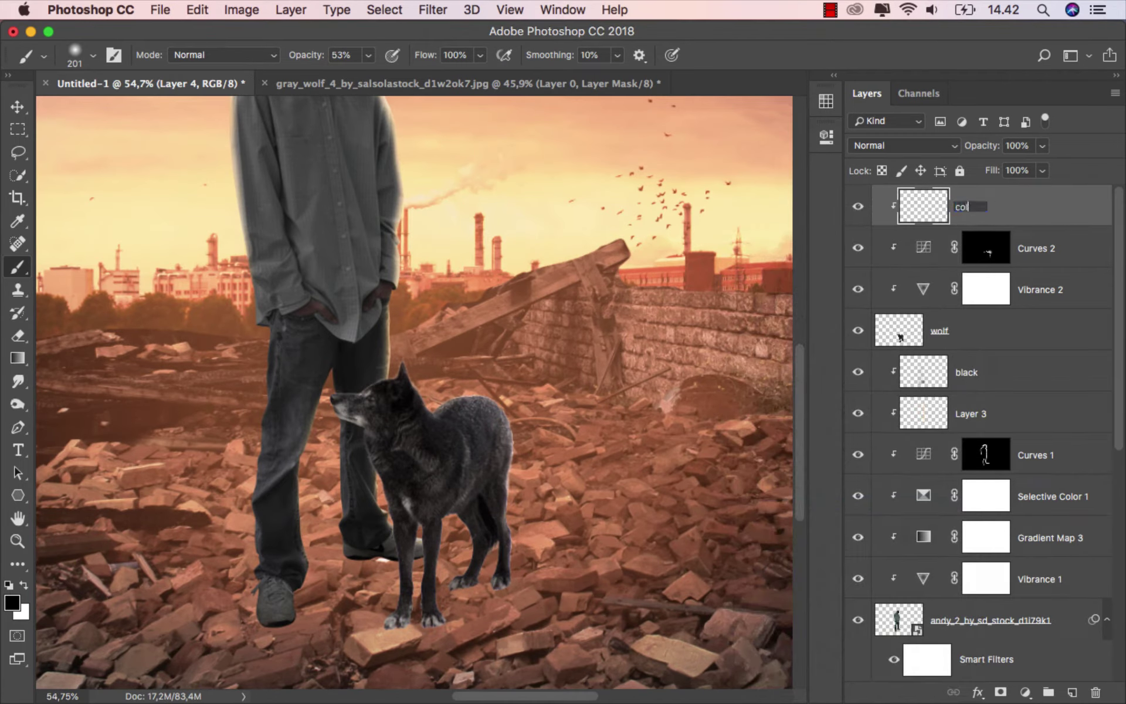
key("Return")
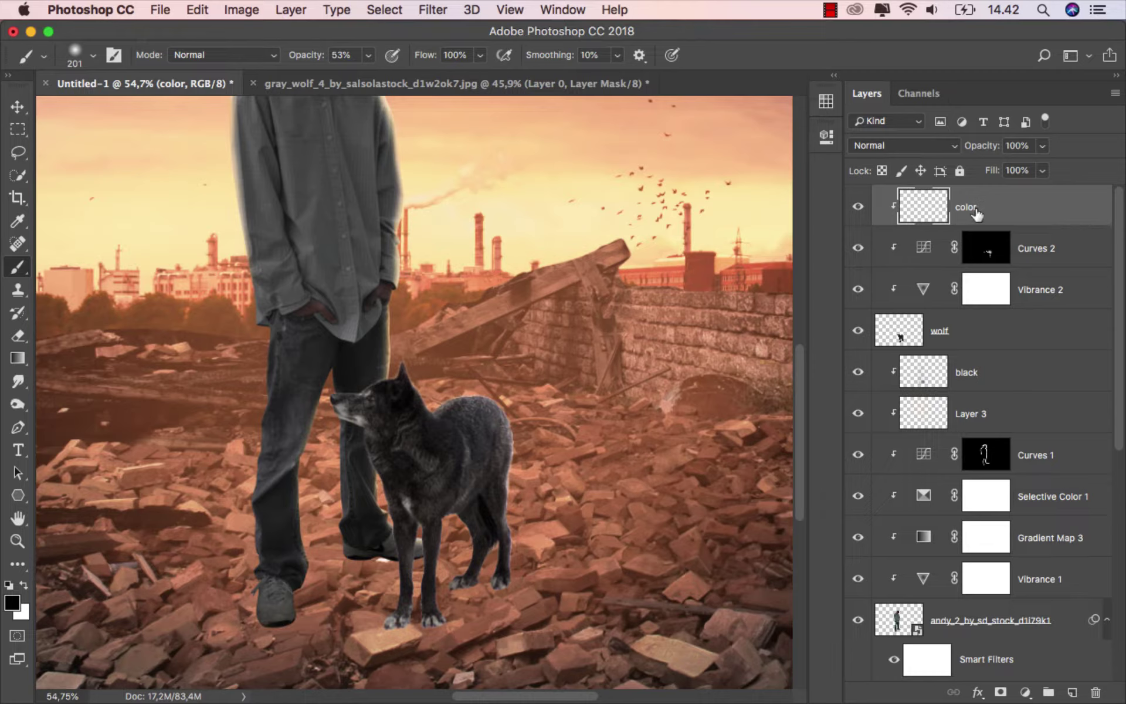
Set the color layer to Overlay and sample a warm peach tone from the sky
left_click(893, 145)
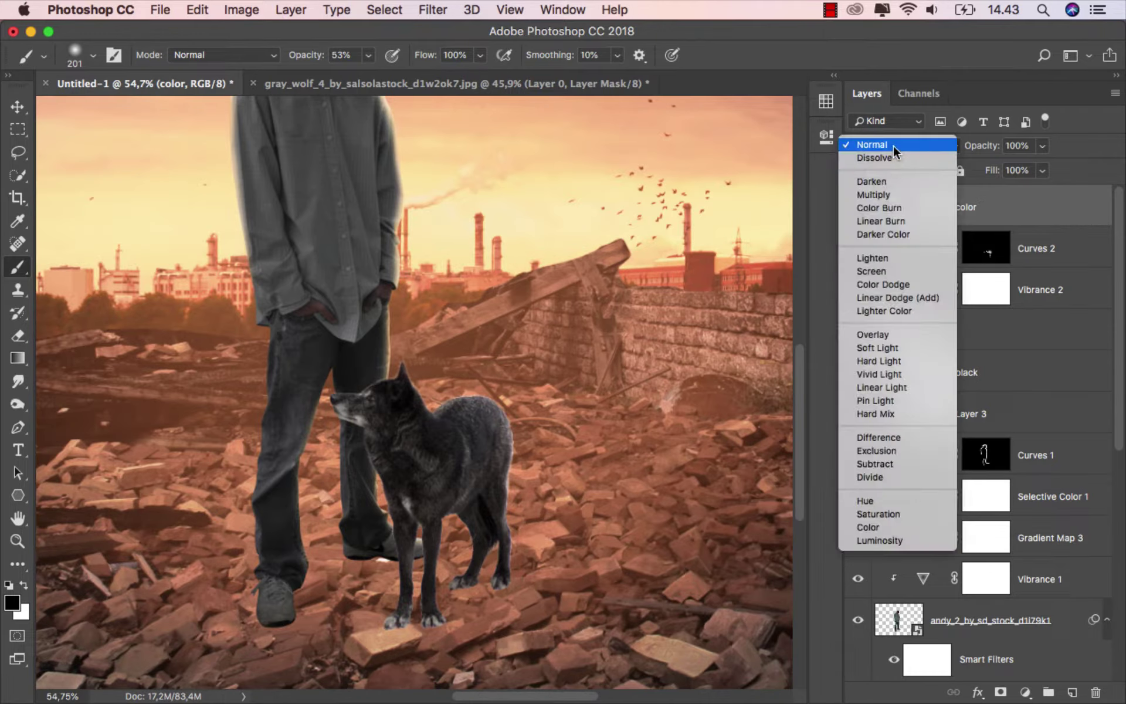
left_click(896, 335)
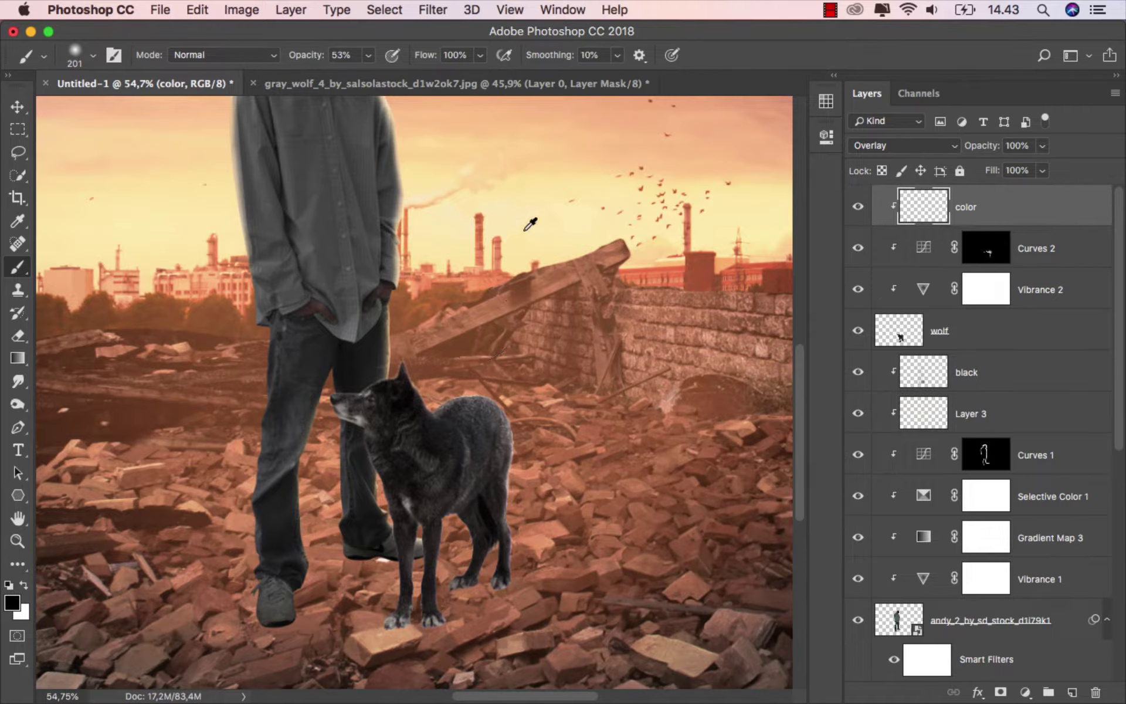
left_click(536, 181, "alt")
Sample a light peach sky colour, briefly trying a deeper red-orange instead
left_click_drag(545, 167, 537, 157)
left_click(647, 271, "alt")
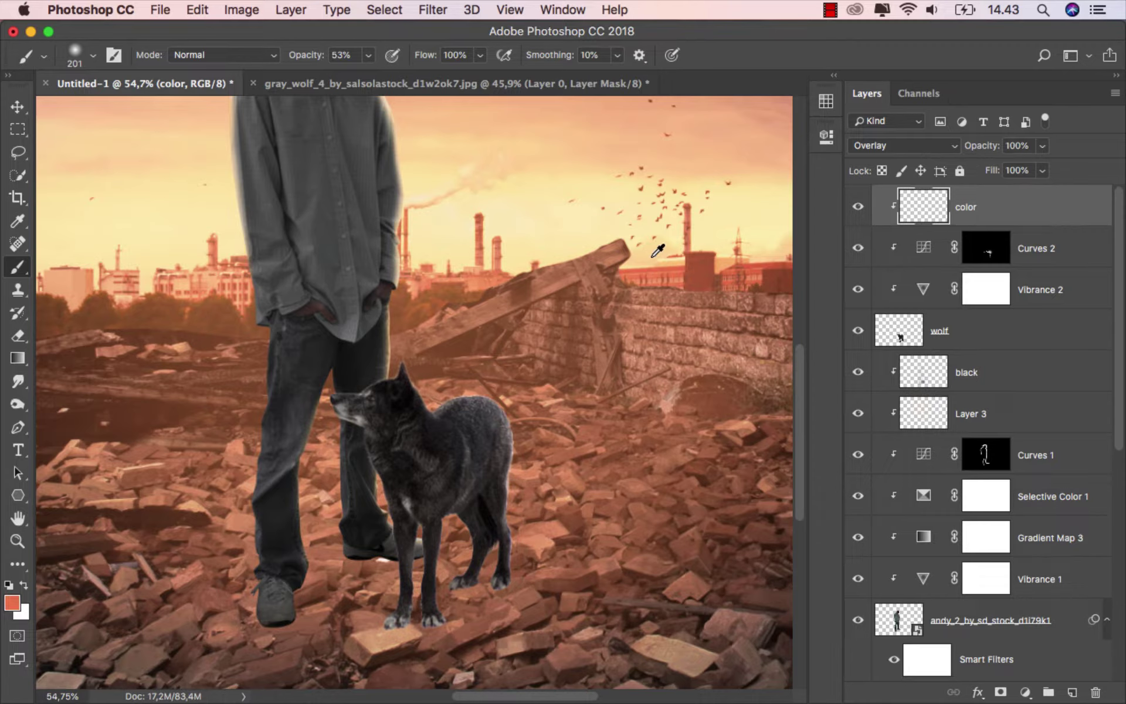
left_click(682, 167, "alt")
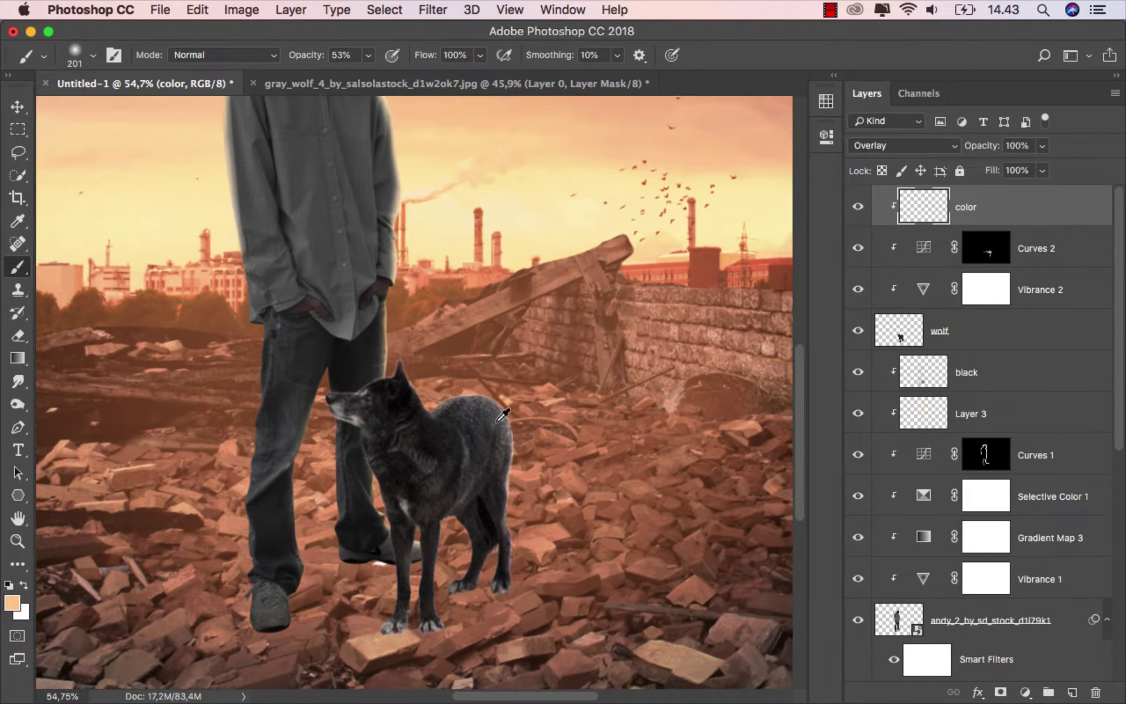
scroll(503, 415, "up", 1)
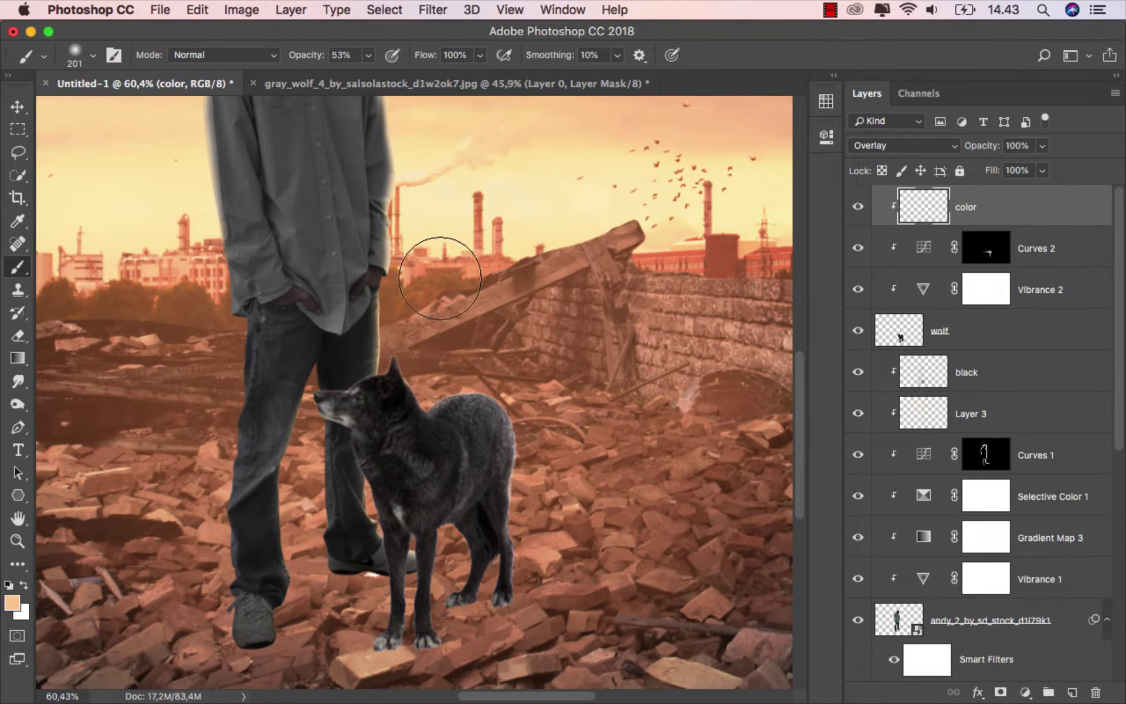
scroll(439, 278, "up", 1)
Paint a peach glow along the wolf's back with a small brush at about 82% opacity
left_click_drag(367, 55, 417, 82)
scroll(455, 344, "up", 1)
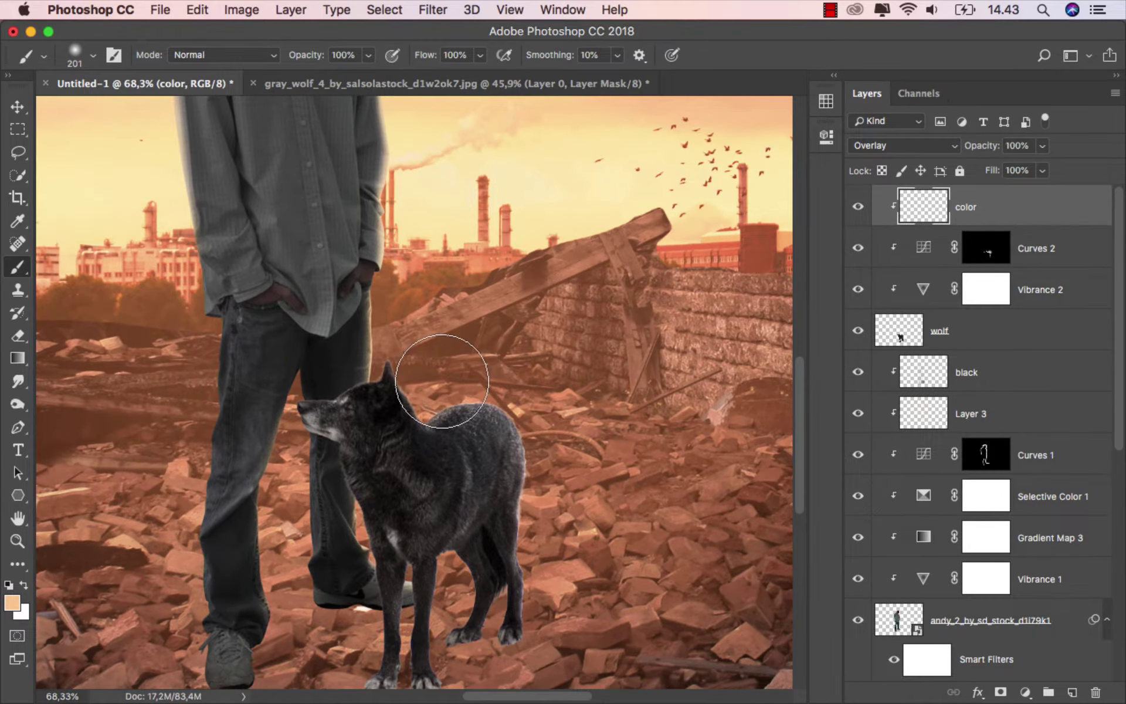
key("bracketleft")
key("bracketleft")
key("bracketleft")
key("bracketleft")
key("bracketleft")
key("bracketleft")
key("bracketleft")
key("bracketleft")
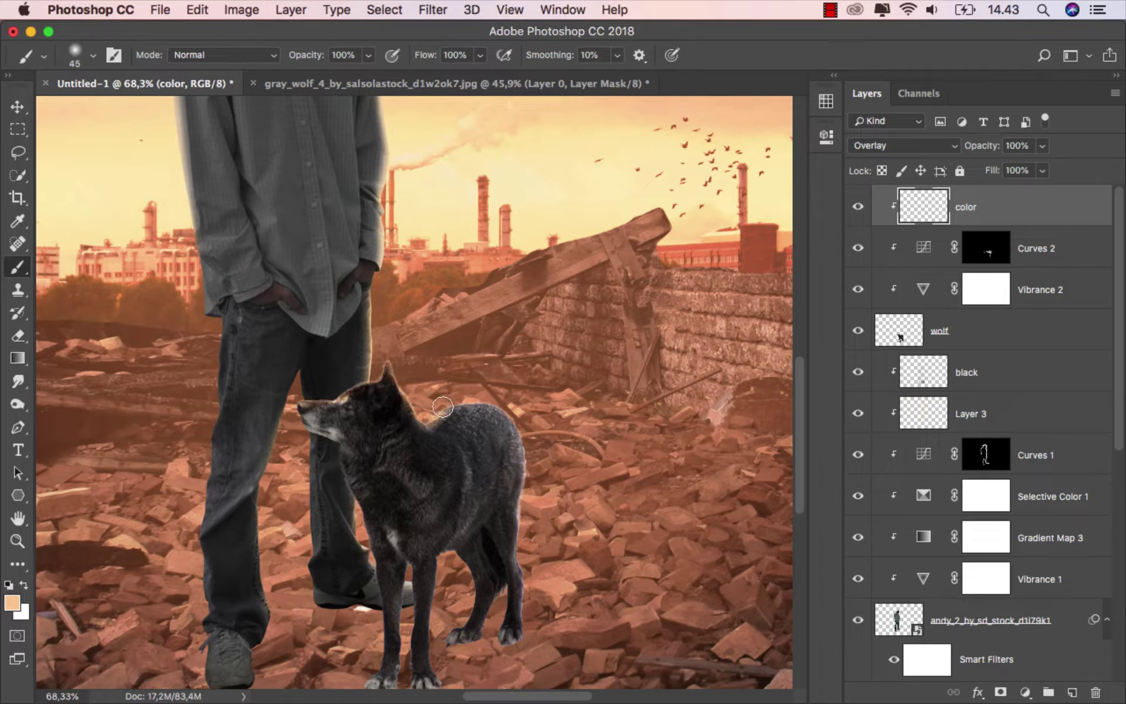
left_click_drag(443, 407, 524, 501)
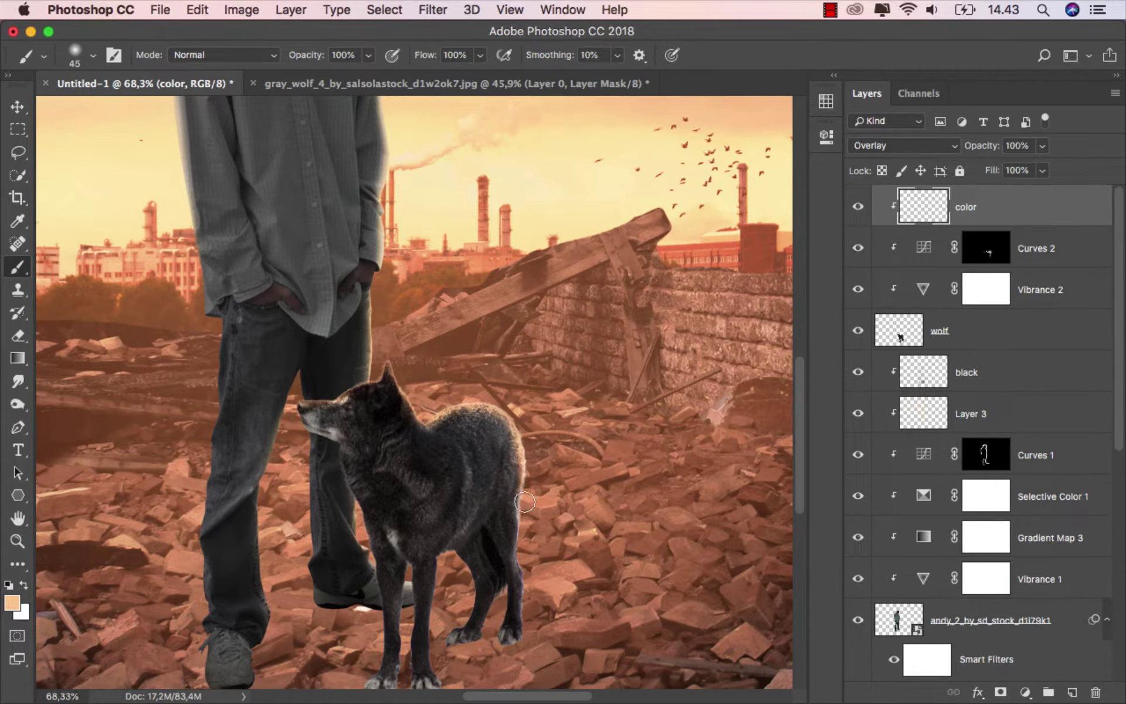
scroll(629, 566, "down", 2)
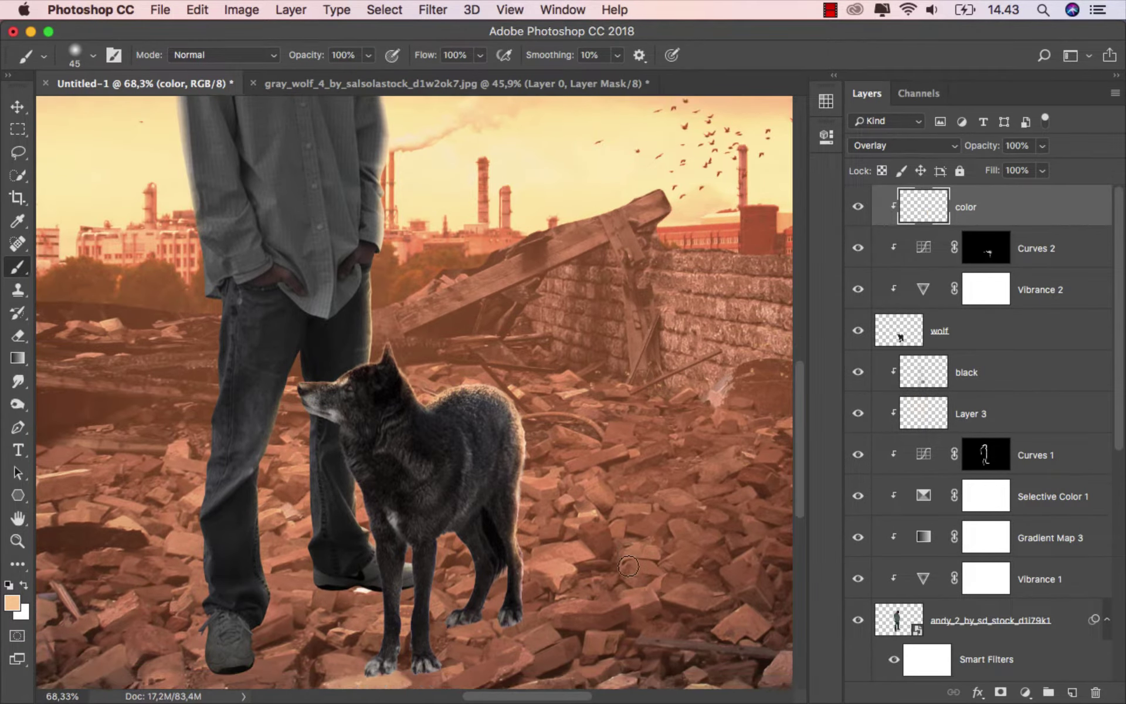
scroll(628, 566, "down", 3)
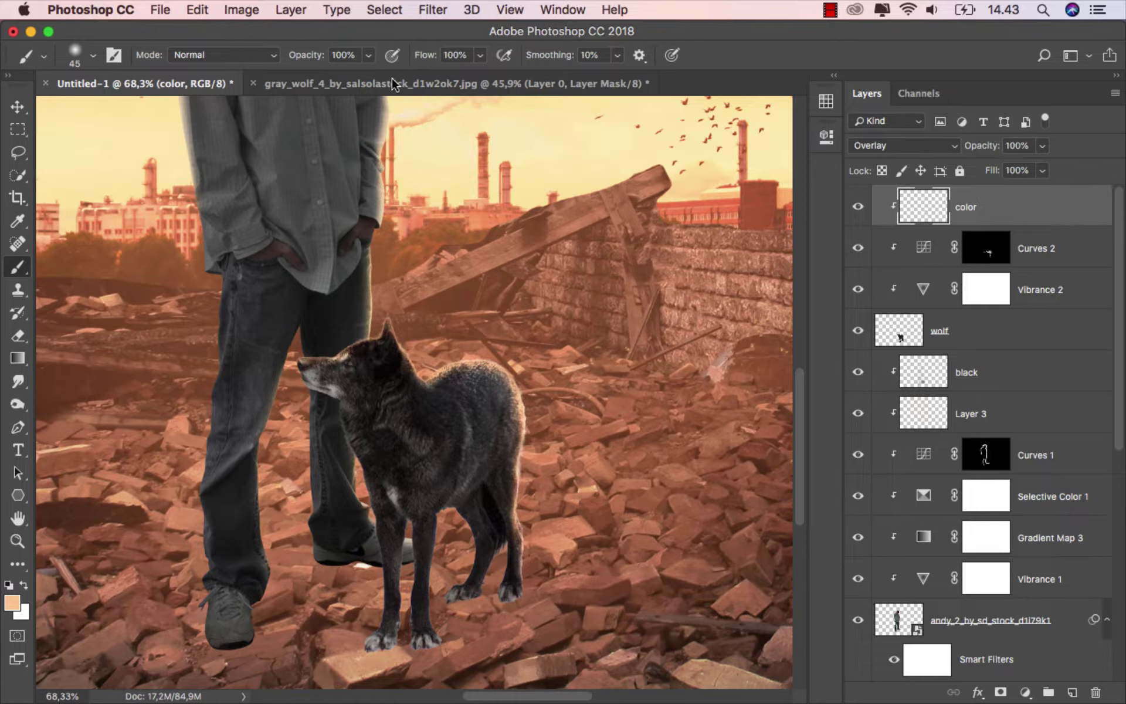
Warm the wolf's head and back with a larger brush at about 19% opacity
left_click(369, 54)
left_click_drag(304, 83, 306, 82)
key("bracketright")
key("bracketright")
key("bracketright")
key("bracketright")
key("bracketright")
key("bracketright")
mouse_move(373, 350)
left_mouse_down()
mouse_move(499, 390)
mouse_move(441, 369)
mouse_move(498, 375)
left_mouse_up()
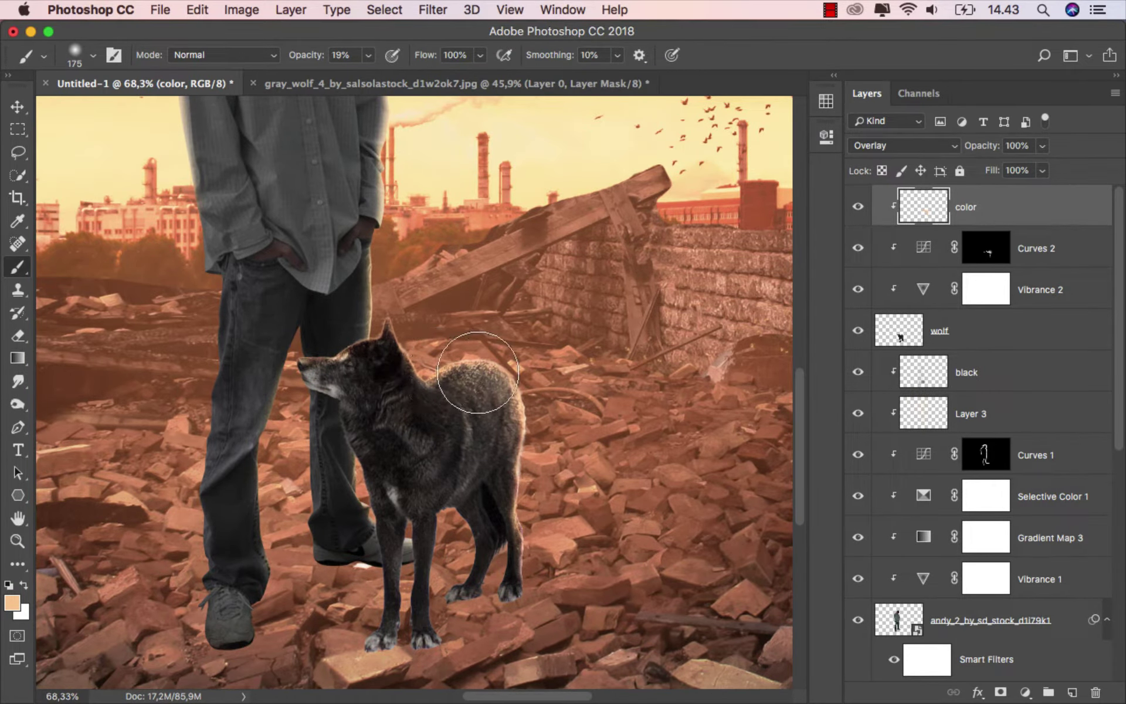
scroll(560, 370, "down", 2)
scroll(560, 370, "down", 2)
left_click_drag(369, 369, 402, 389)
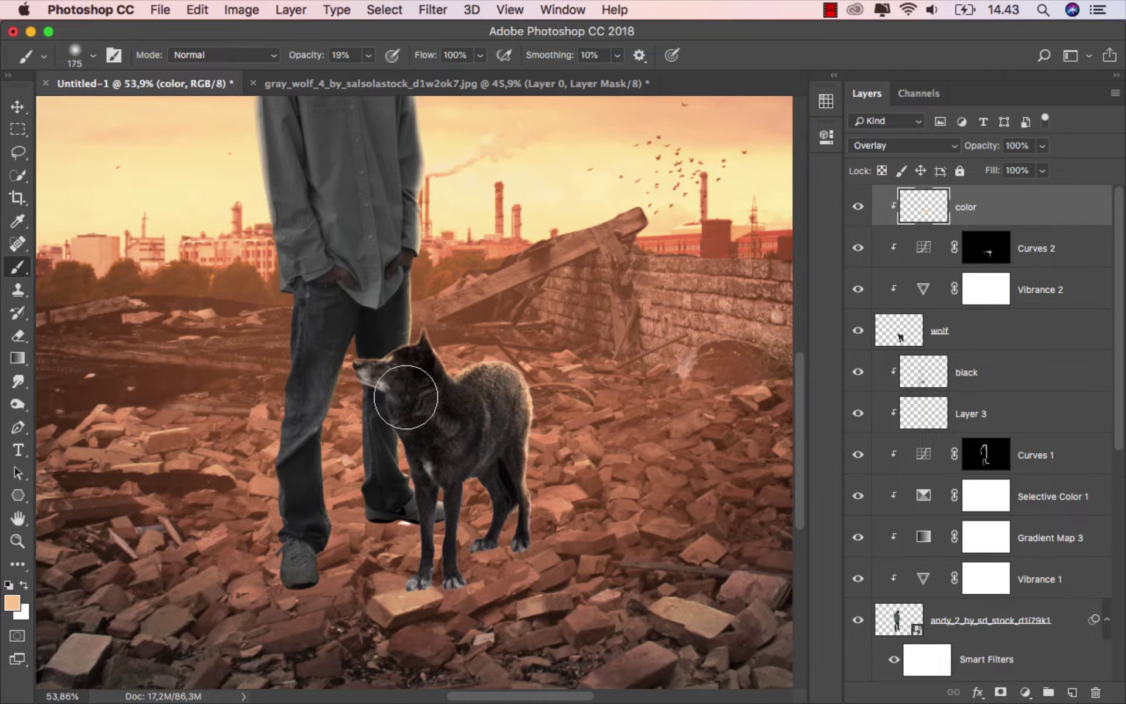
scroll(582, 395, "down", 1)
scroll(581, 396, "down", 2)
scroll(580, 396, "down", 1)
scroll(581, 395, "down", 1)
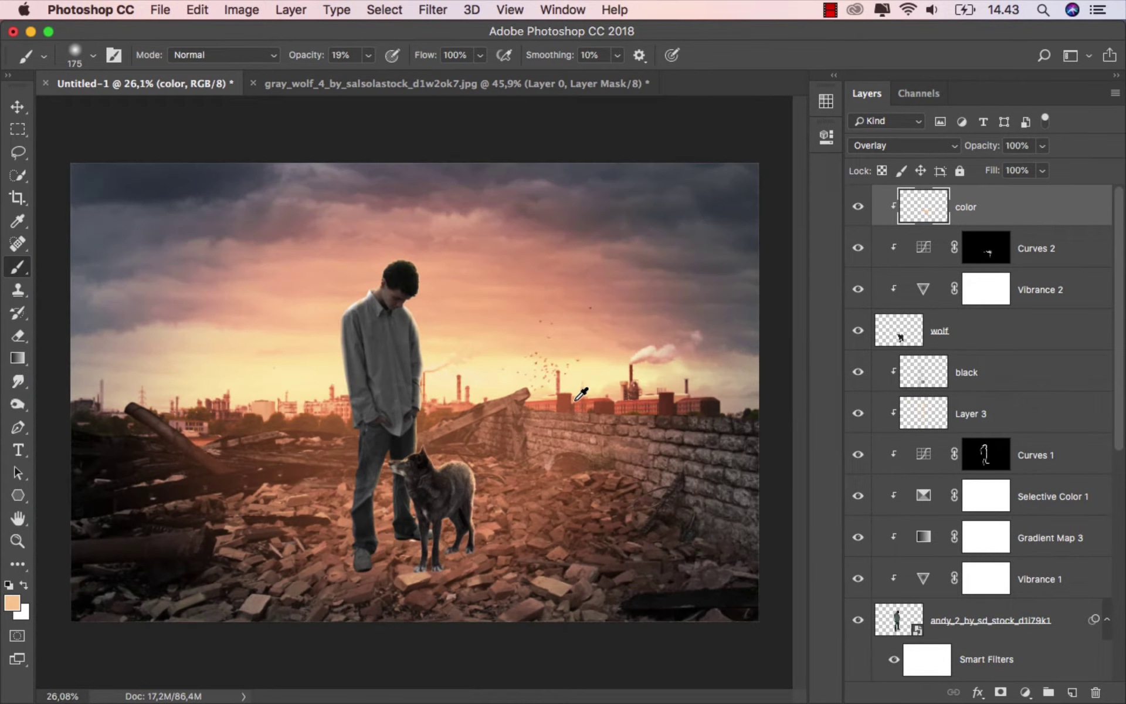
scroll(579, 389, "up", 1)
scroll(578, 389, "up", 1)
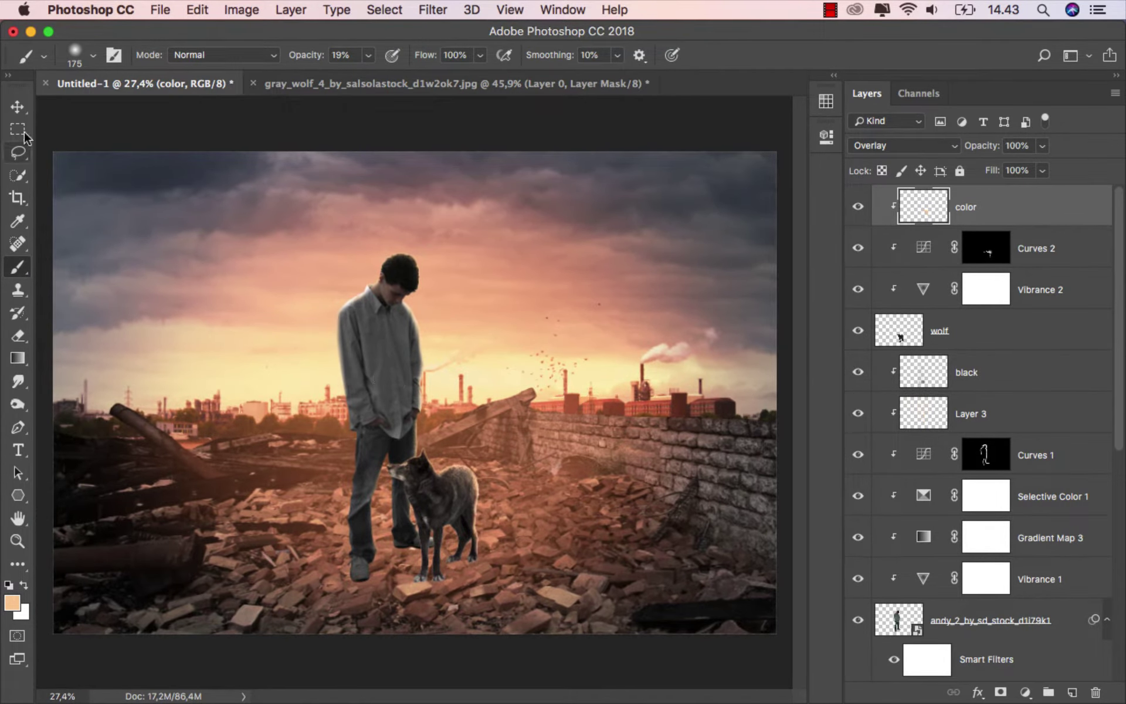
Add an empty layer named 'black' clipped to the color layer at the top of the wolf's stack
left_click(17, 106)
left_click(858, 213)
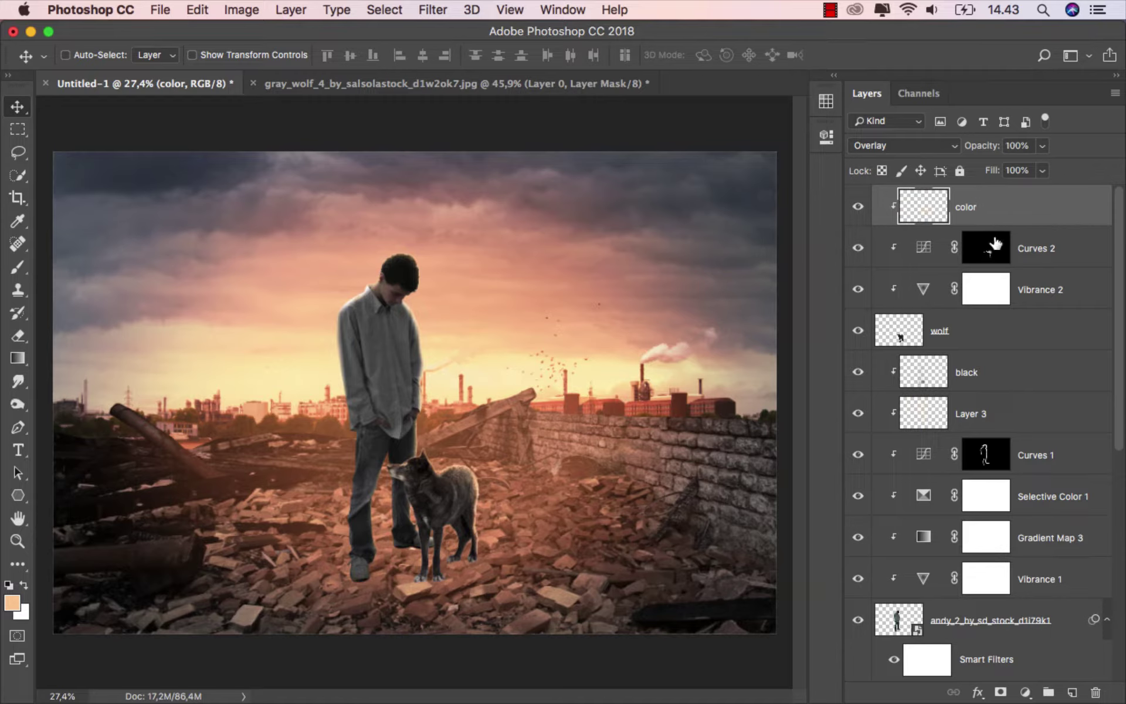
left_click(1071, 690)
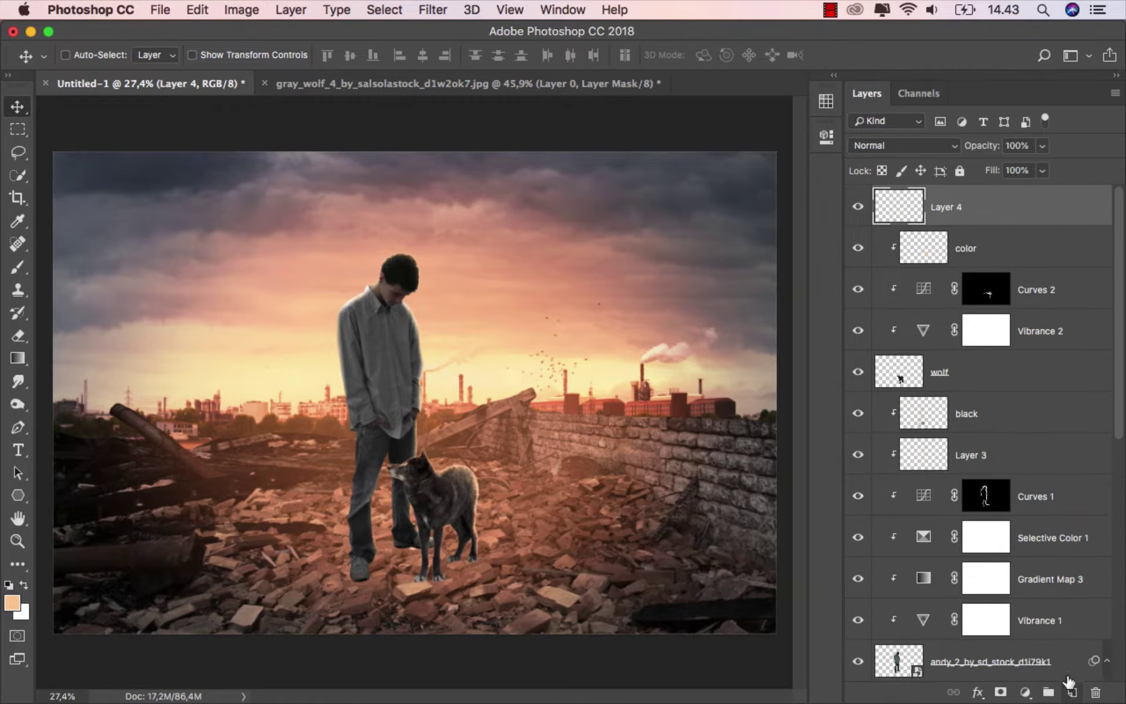
right_click(975, 209)
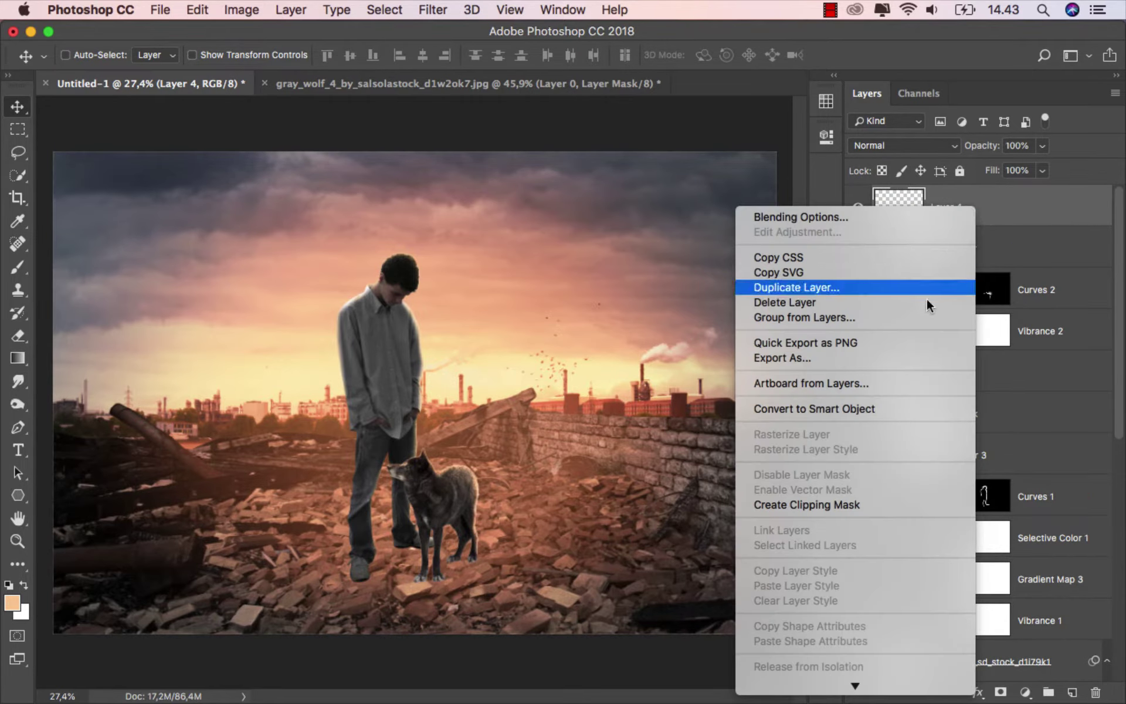
left_click(862, 504)
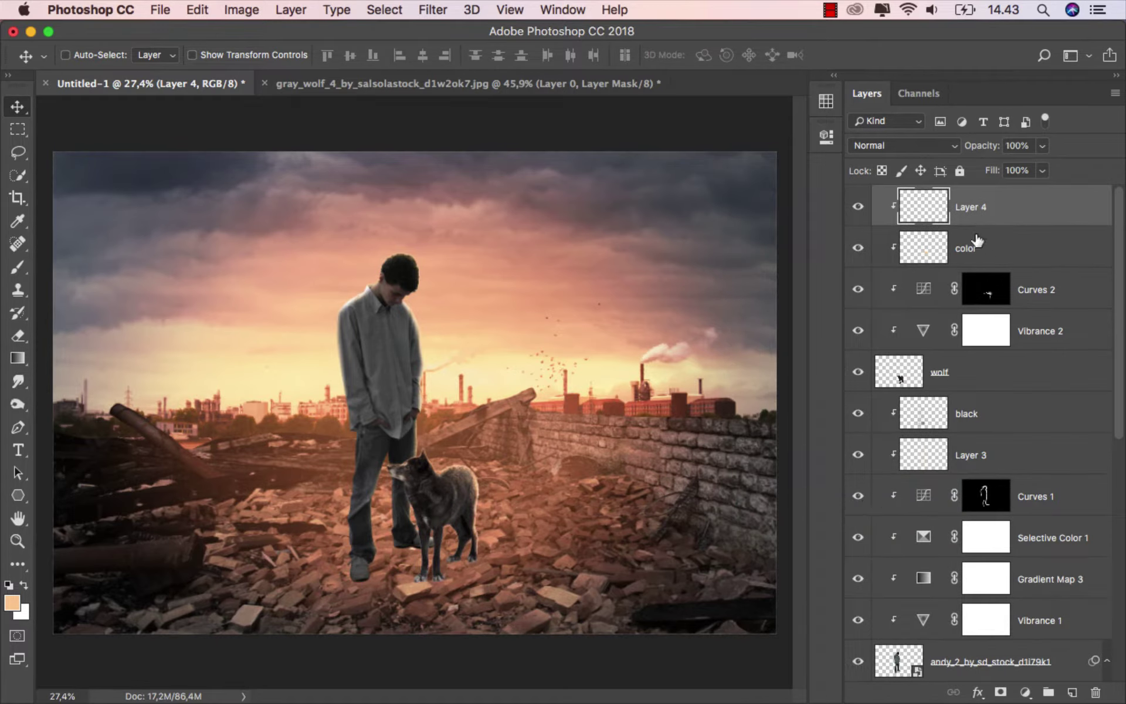
type("black")
key("Return")
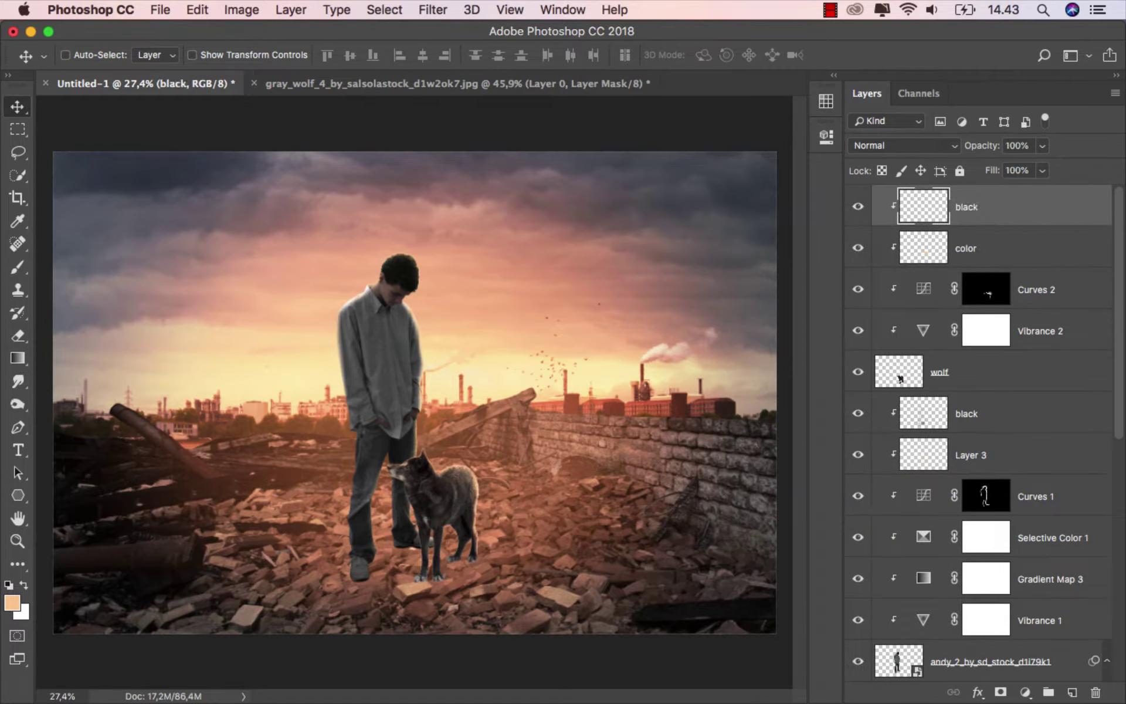
Brush soft default black over the wolf's lower legs and paws on the 'black' layer
right_click(17, 268)
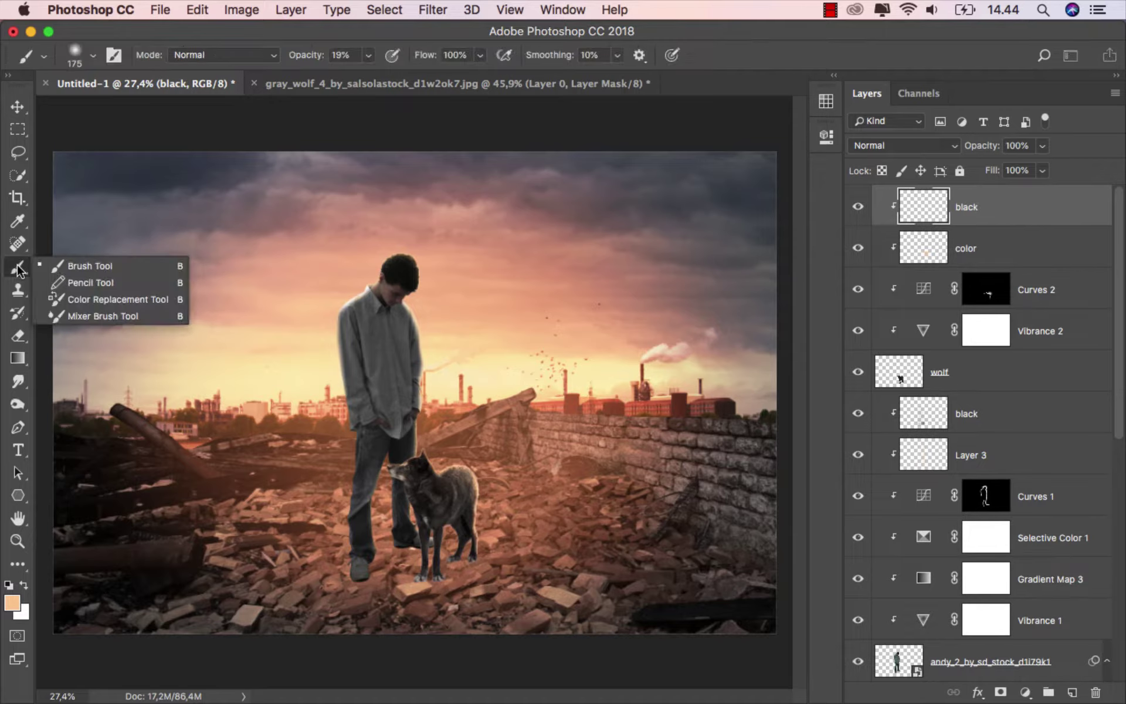
left_click(58, 269)
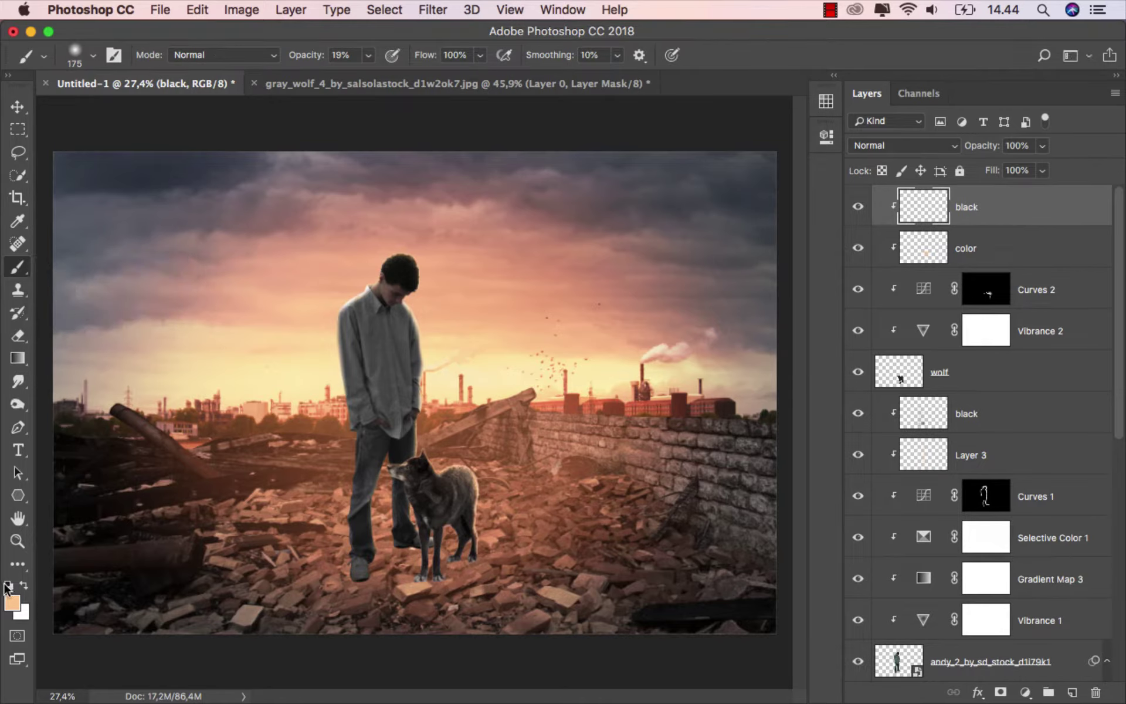
left_click(9, 585)
scroll(452, 561, "up", 3)
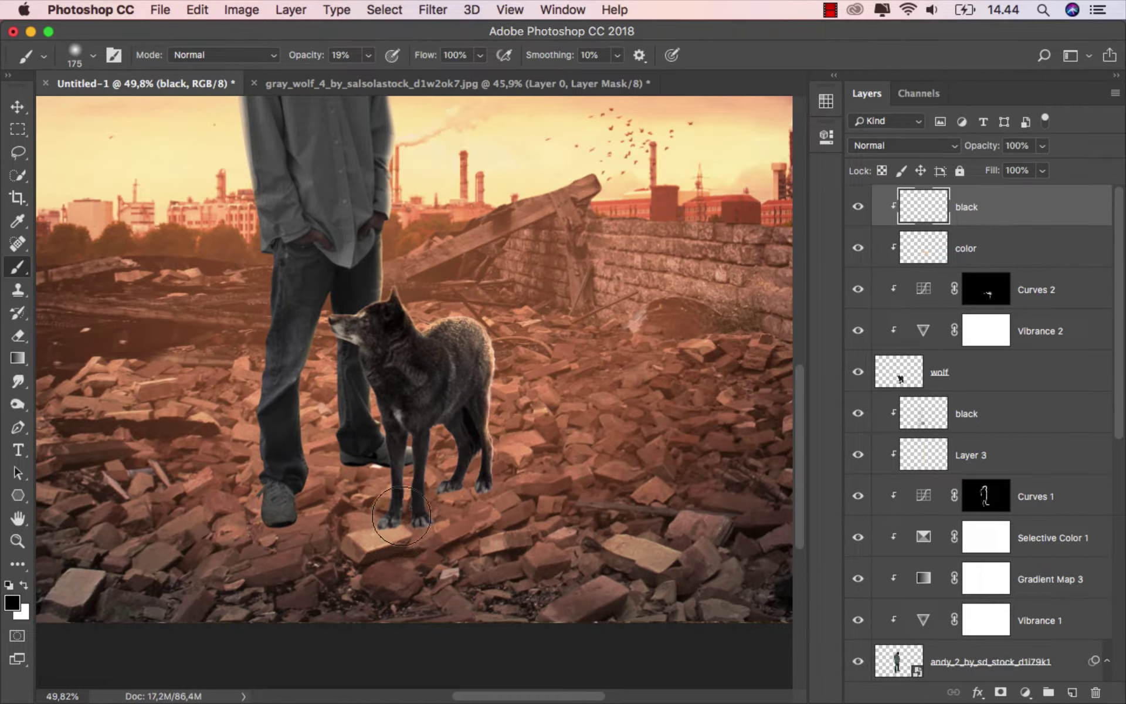
left_click_drag(392, 529, 485, 488)
scroll(488, 517, "down", 1, "alt")
scroll(490, 510, "down", 1)
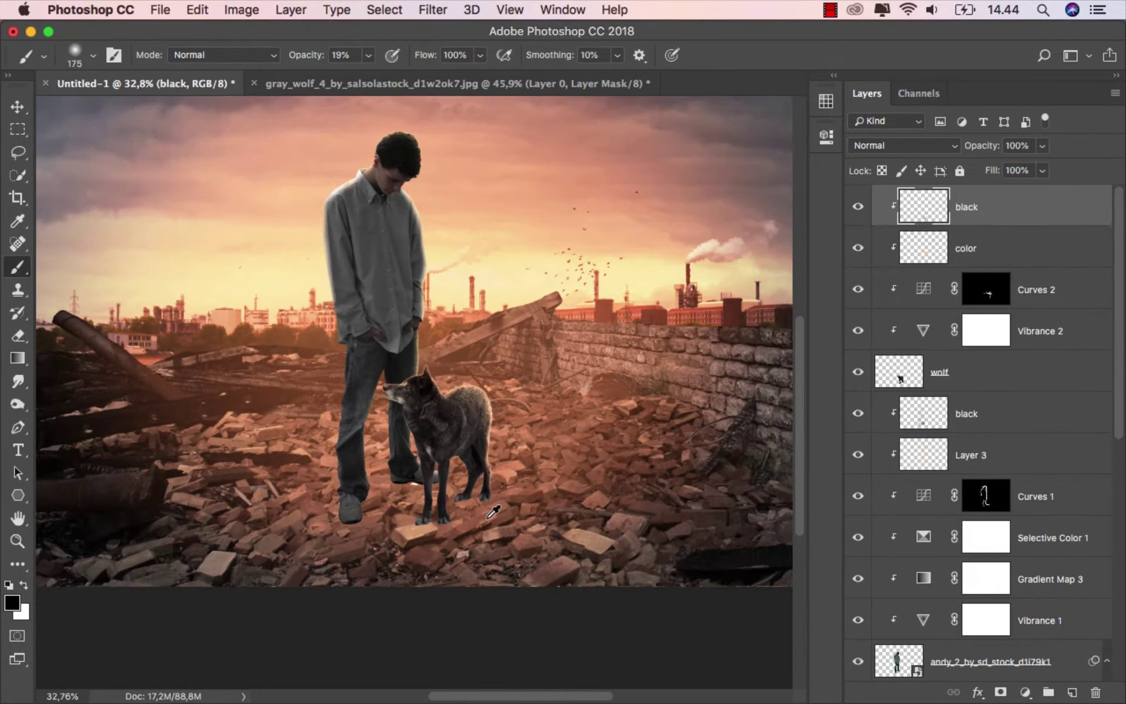
scroll(481, 507, "down", 1)
scroll(469, 503, "down", 1)
scroll(460, 500, "down", 1)
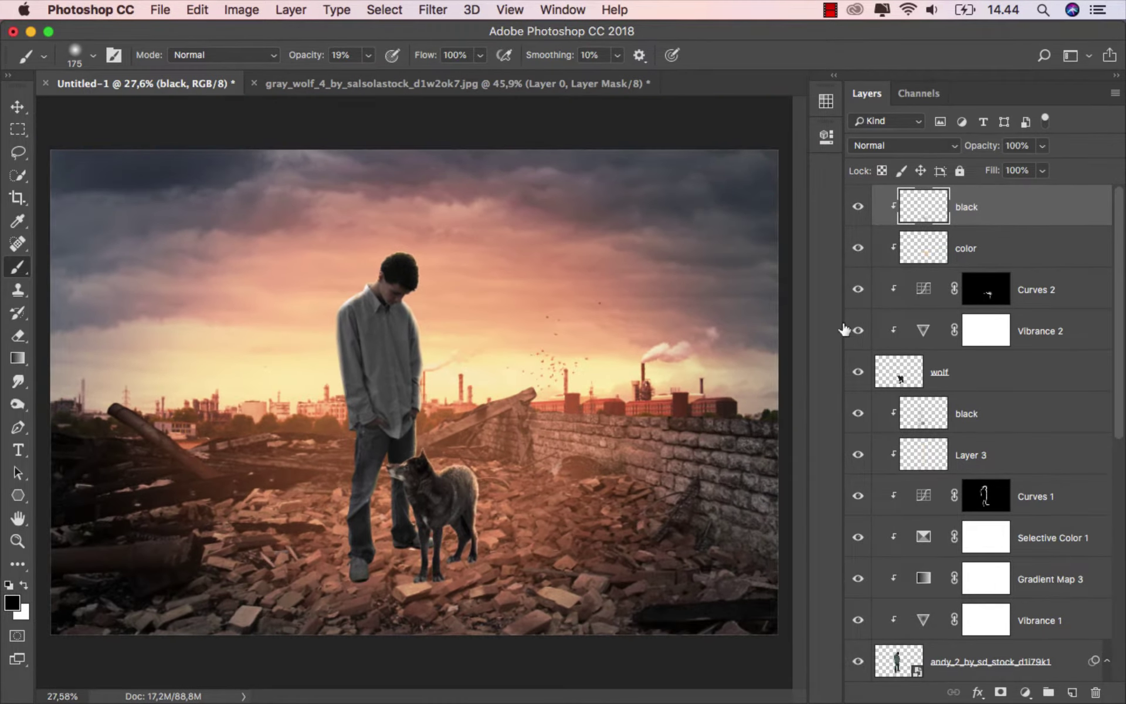
left_click(17, 108)
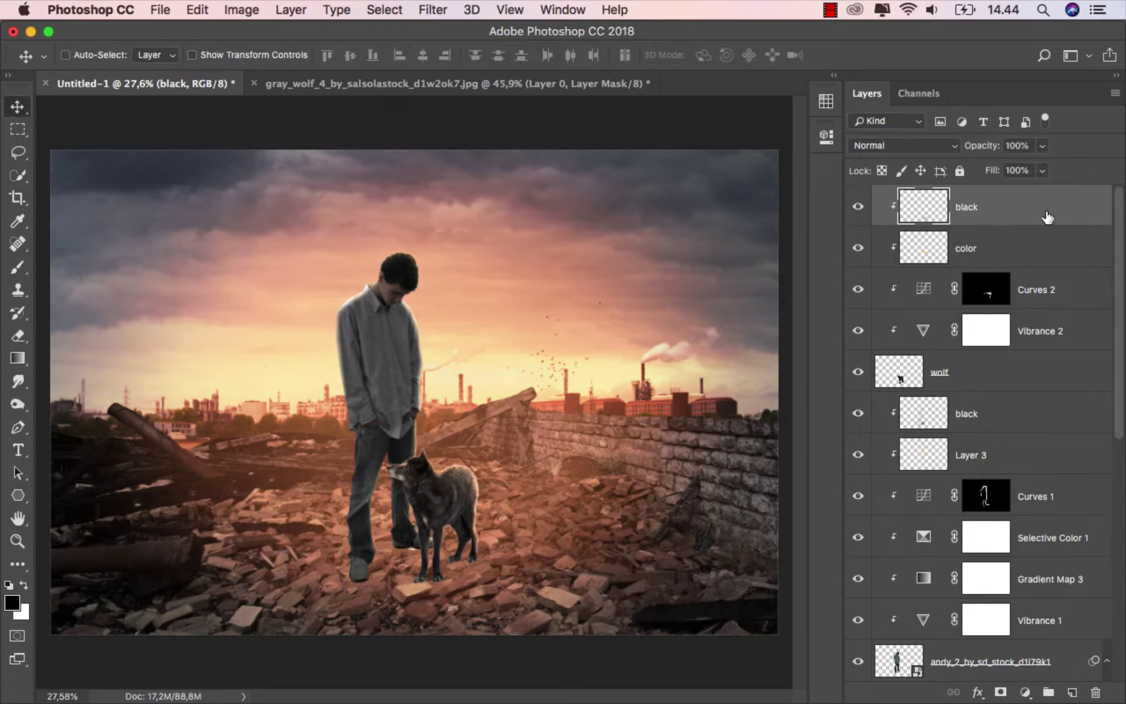
Group the layers from black to andy as 'obj', then add an empty layer above Layer 2
scroll(992, 605, "down", 2)
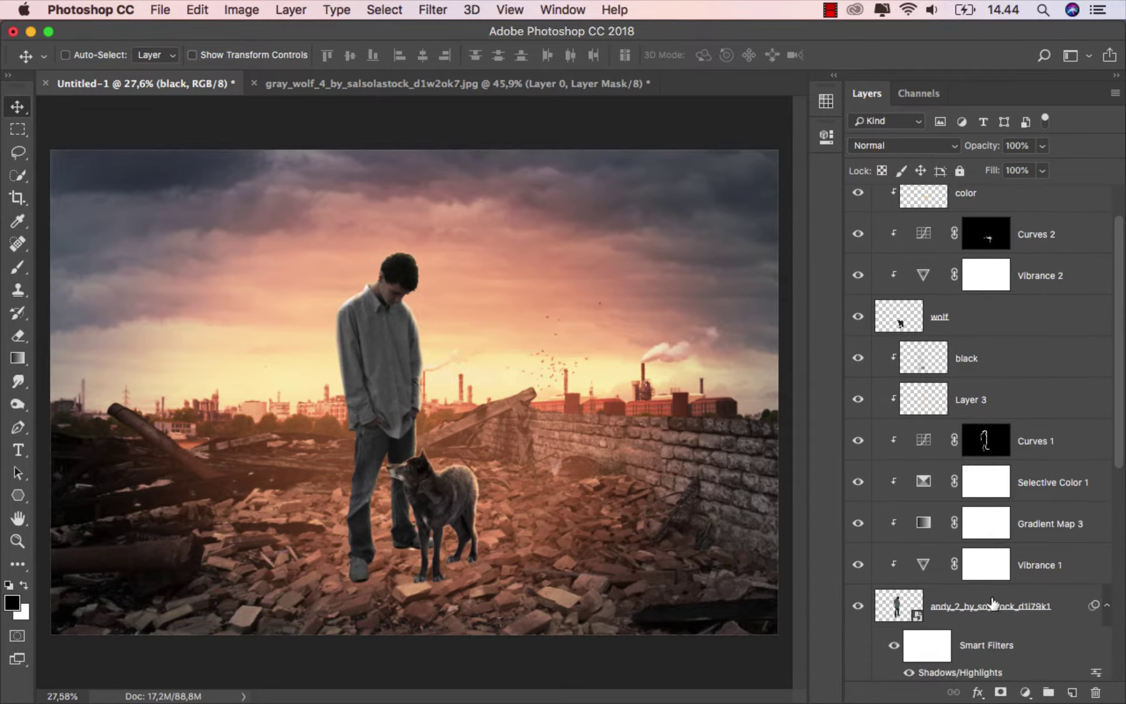
scroll(990, 606, "down", 2)
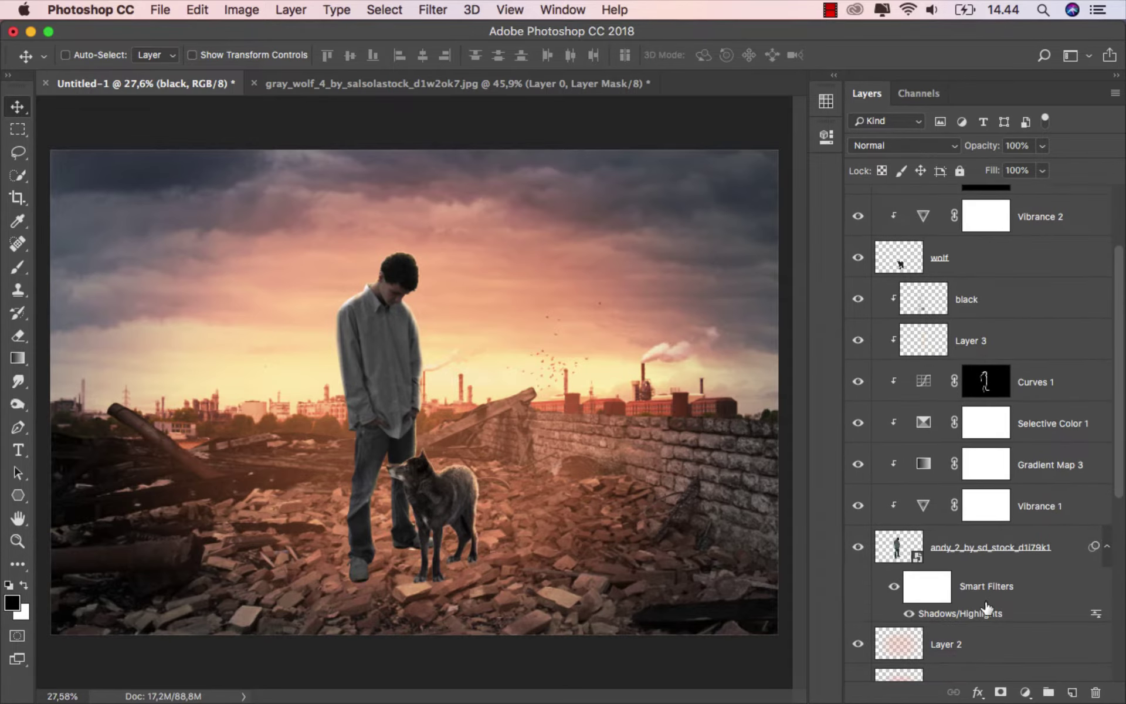
left_click(985, 560, "shift")
mouse_move(1122, 464)
left_mouse_down()
mouse_move(1120, 377)
mouse_move(1121, 428)
left_mouse_up()
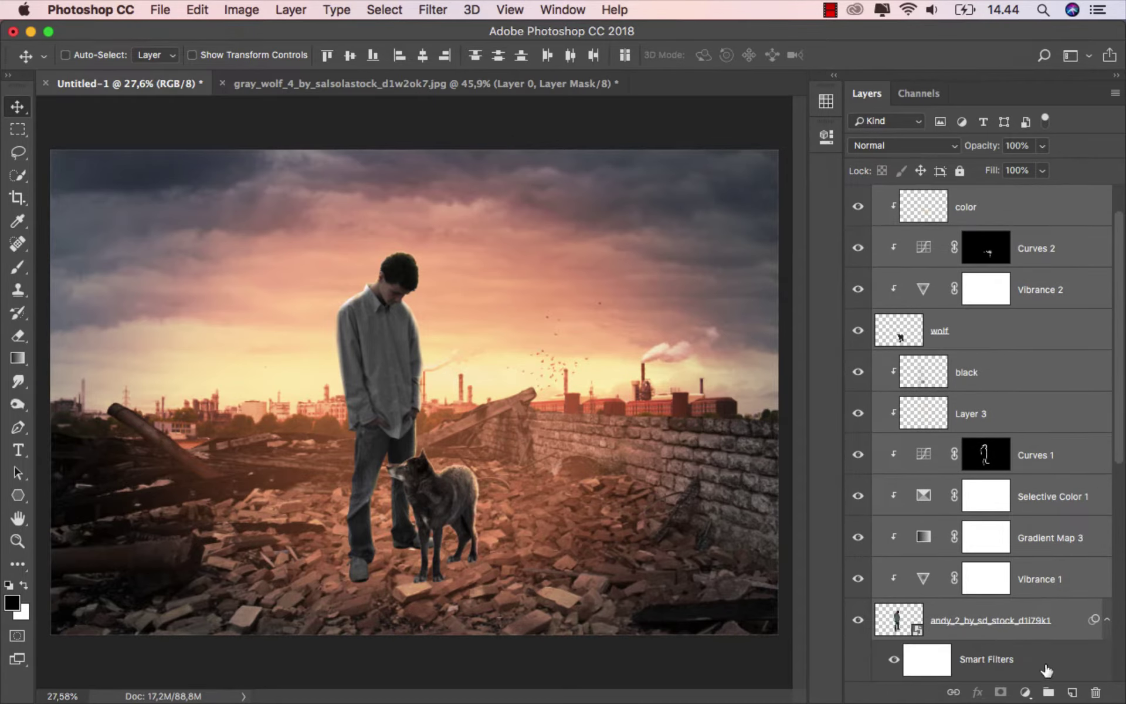
left_click(1048, 692)
left_click(857, 198)
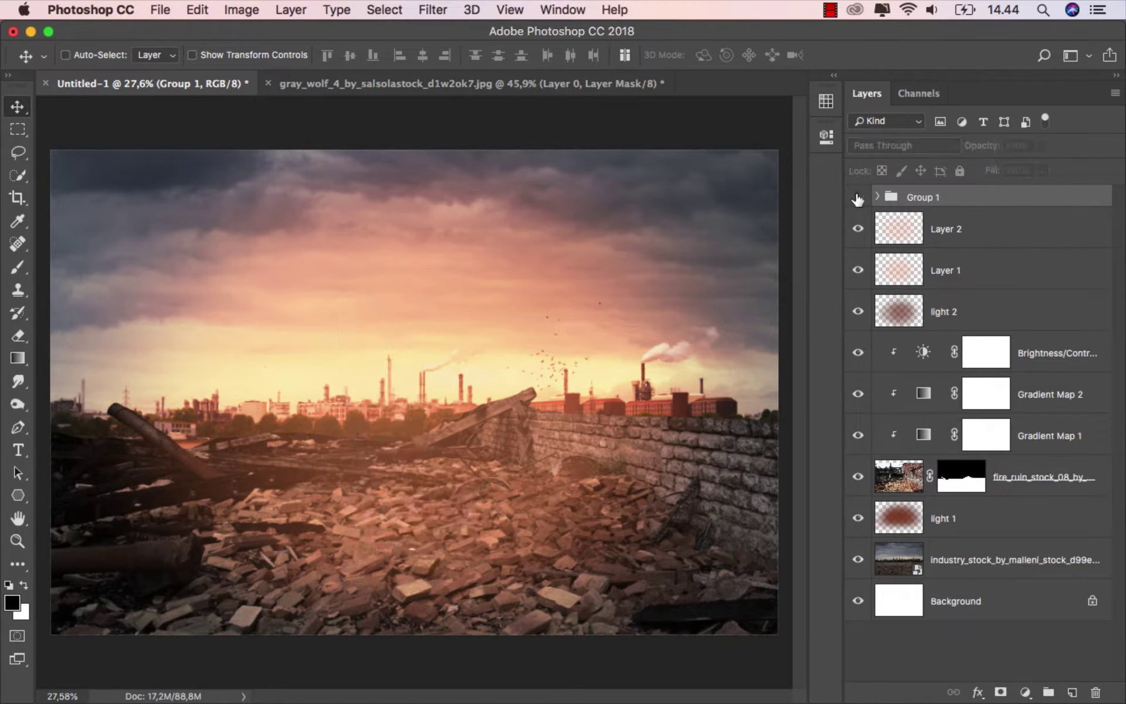
left_click(858, 198)
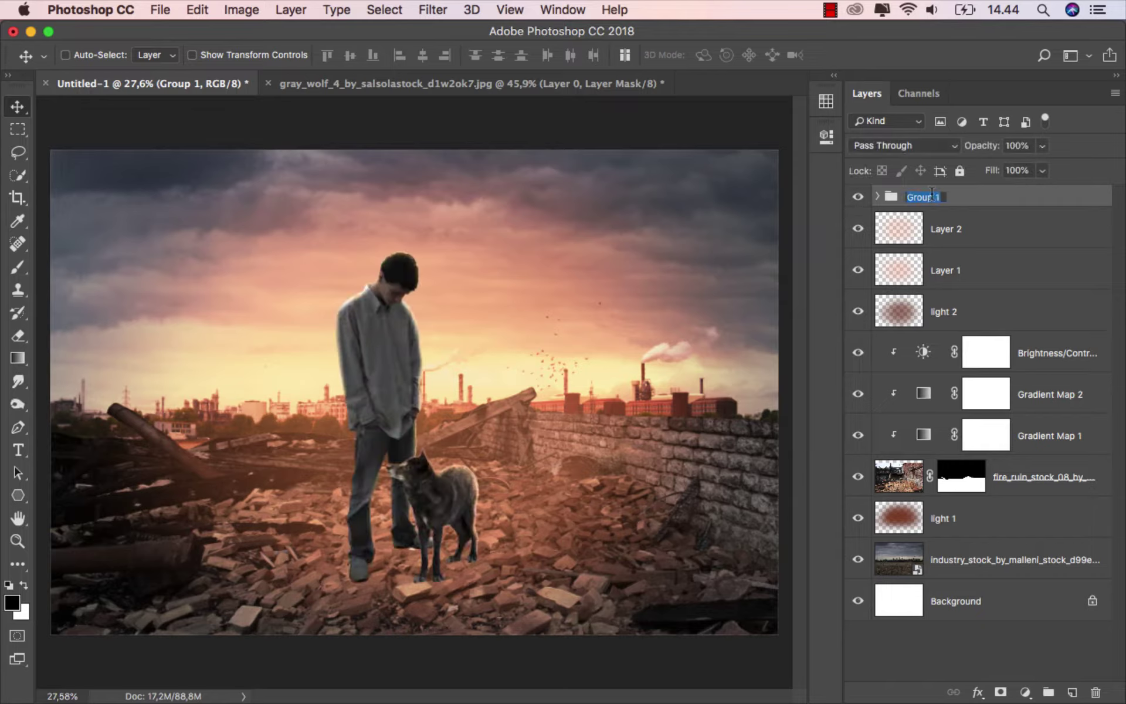
type("obj")
key("Return")
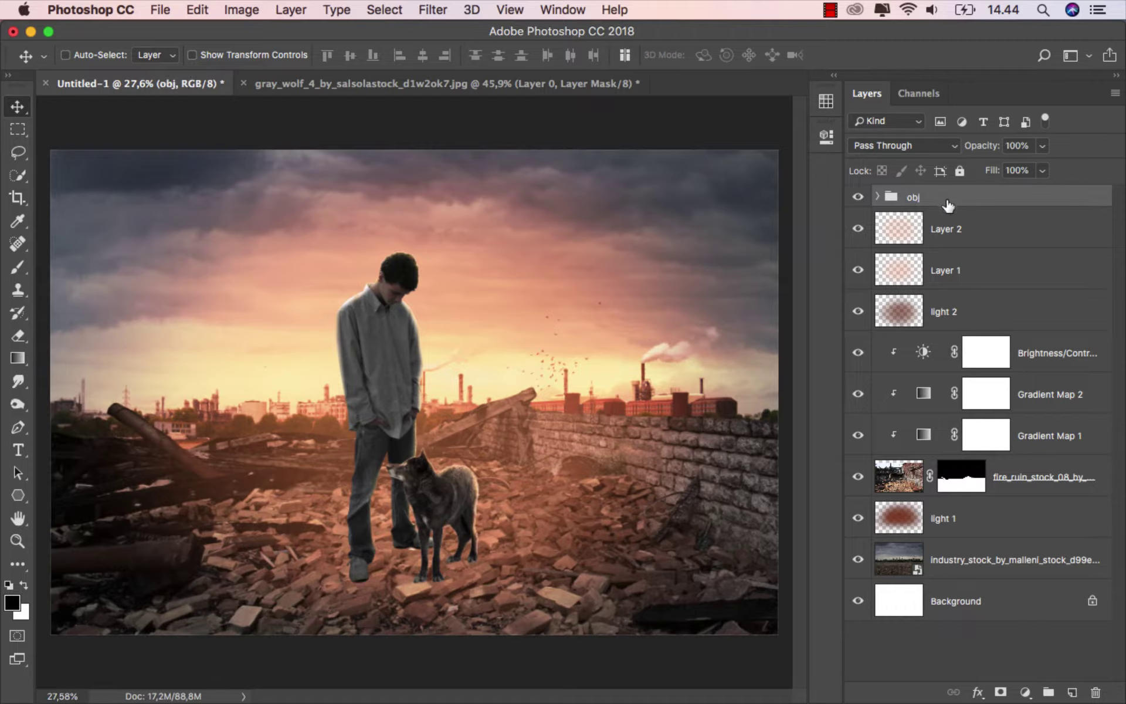
left_click(971, 235)
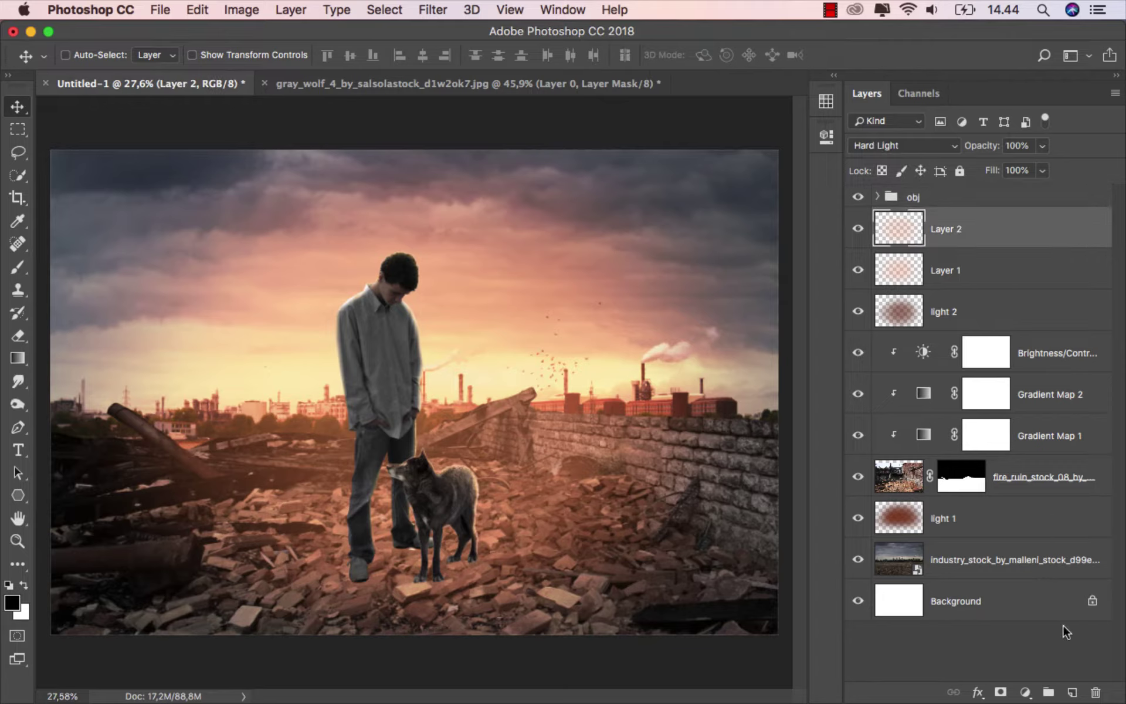
left_click(1071, 691)
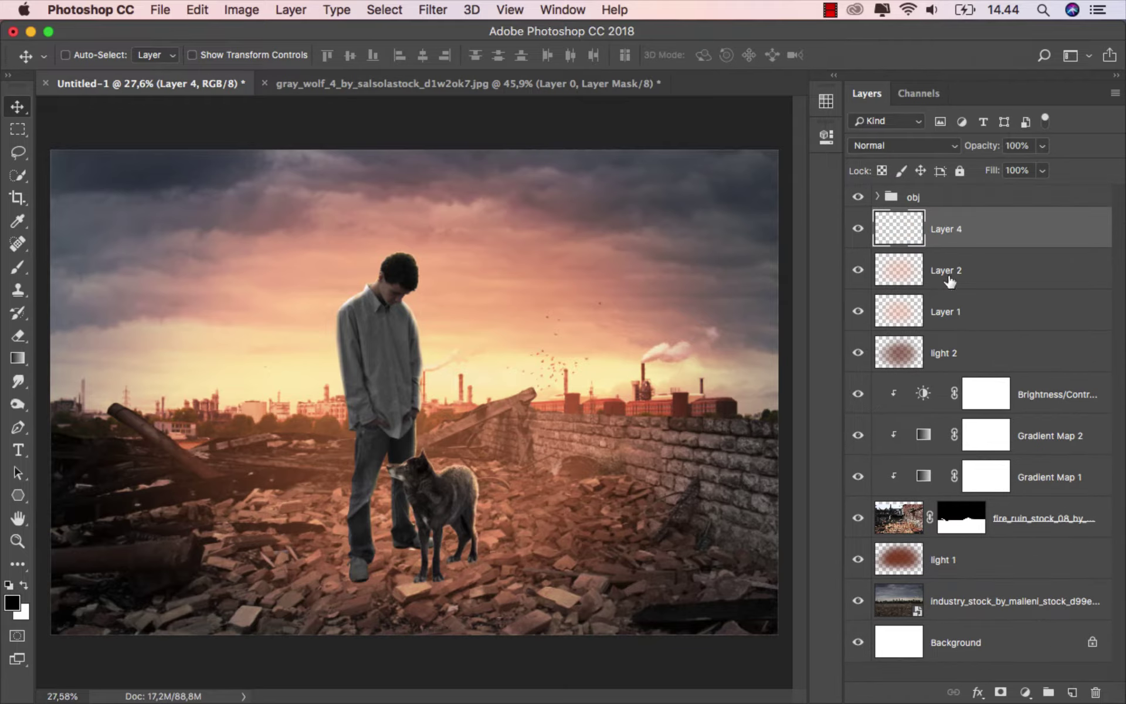
Name the new layer 'shadow' and set the brush to 100% opacity, size 80
type("shadow")
key("Return")
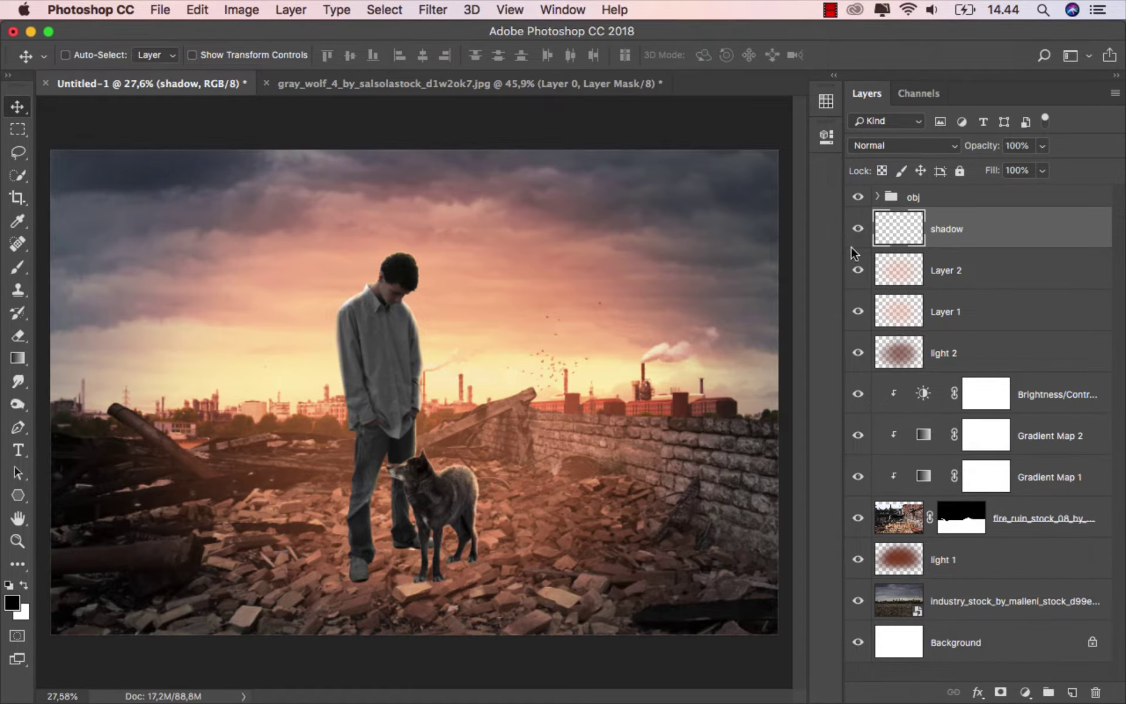
left_click(17, 267)
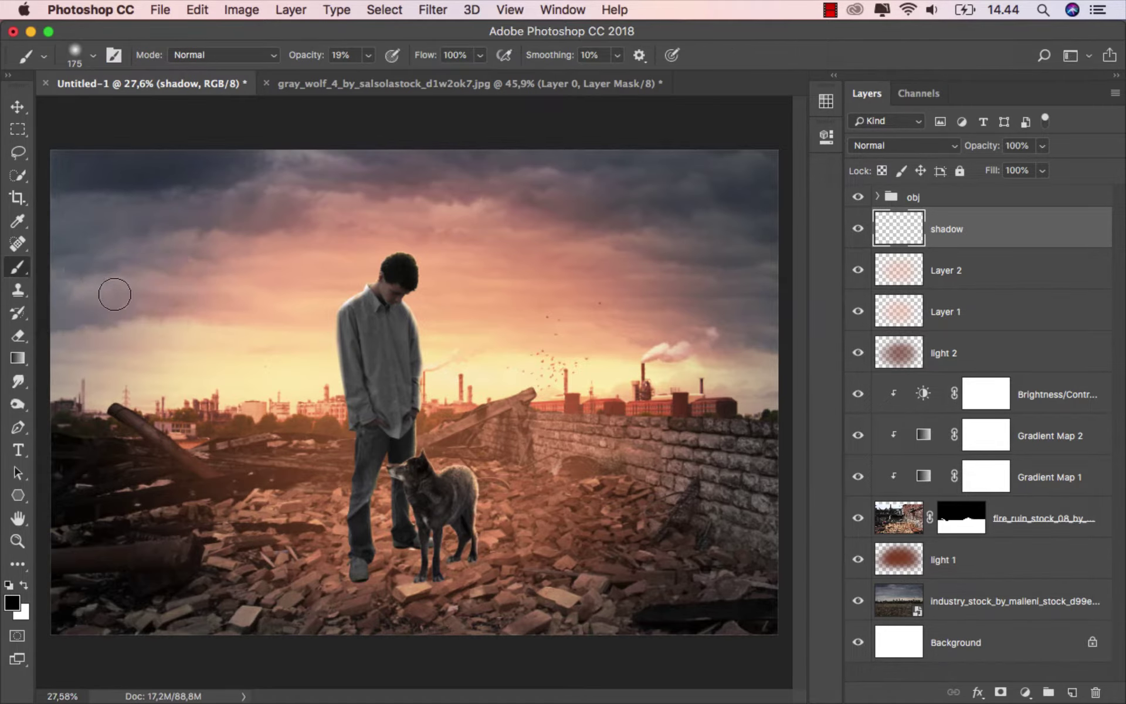
scroll(354, 551, "up", 3)
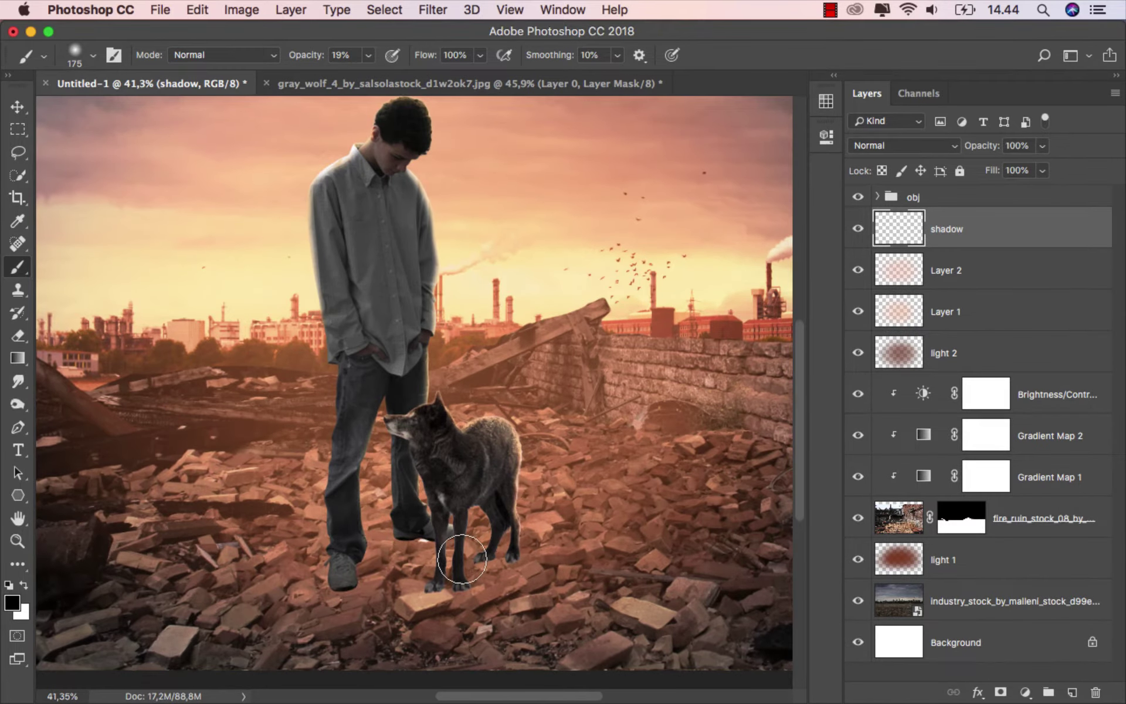
scroll(467, 551, "down", 1)
scroll(467, 551, "down", 1)
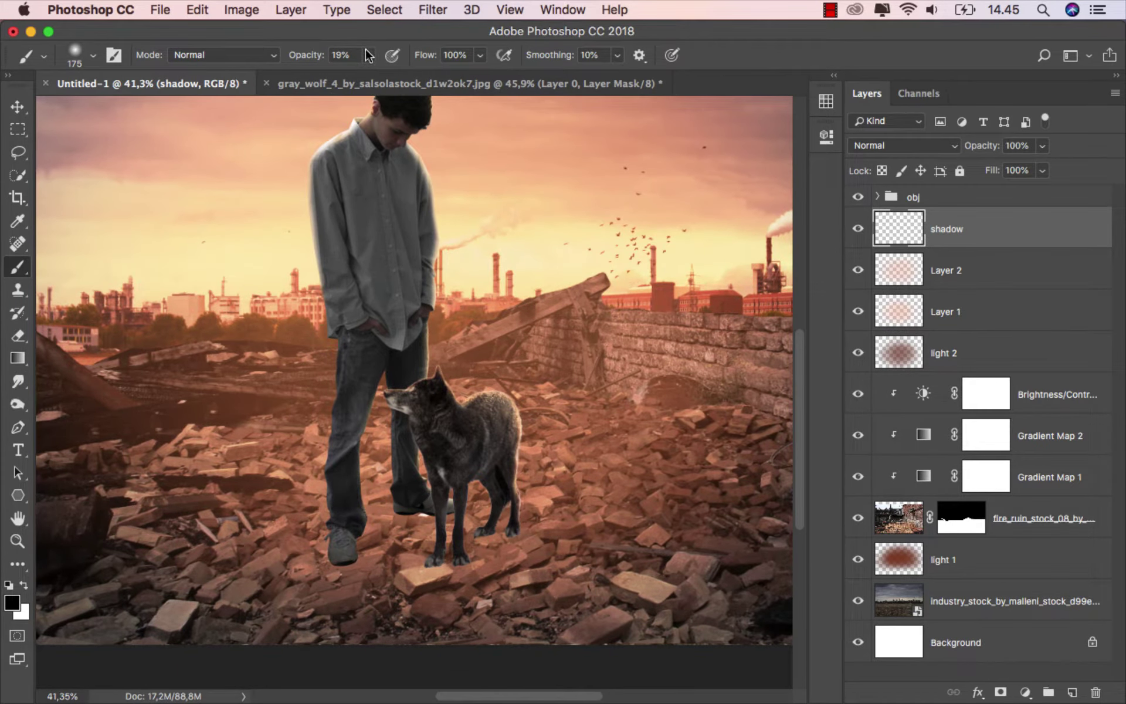
key("0")
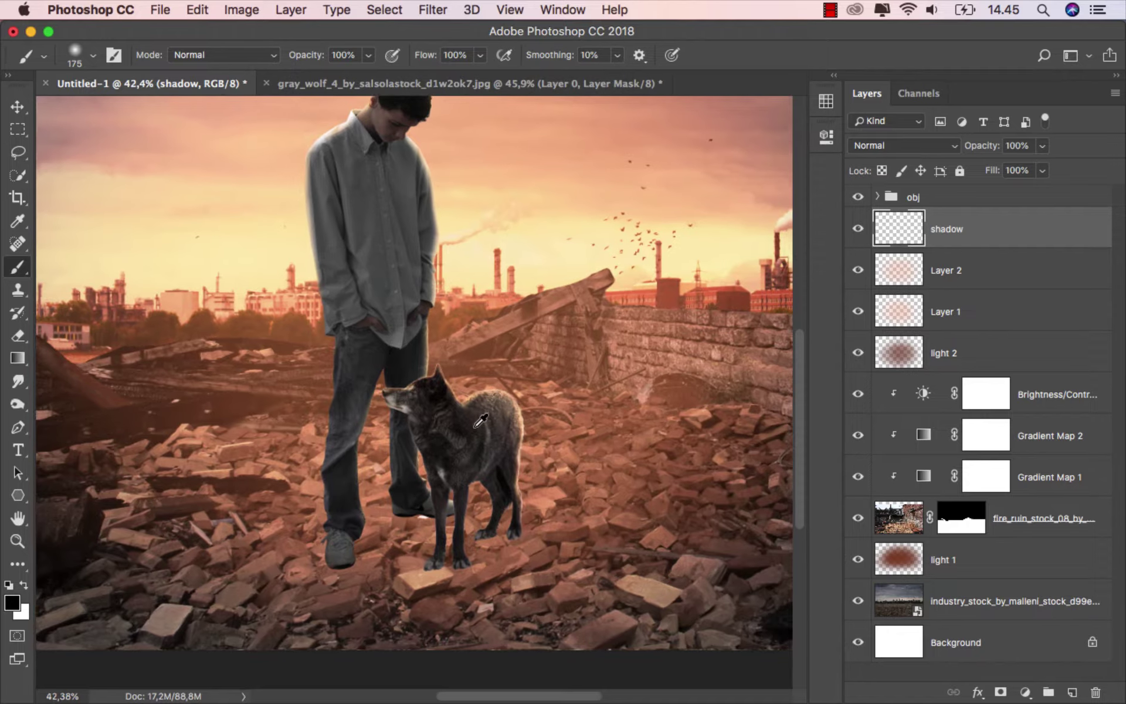
scroll(476, 425, "up", 1)
key("bracketleft")
key("bracketleft")
key("bracketleft")
key("bracketleft")
key("bracketleft")
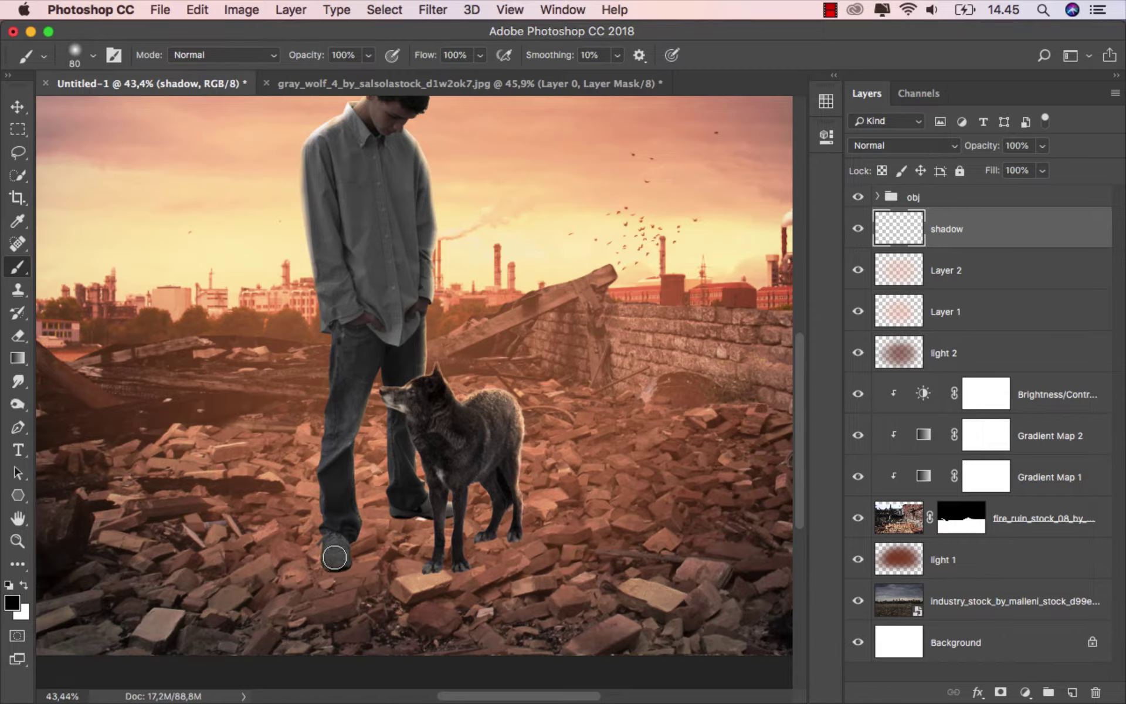
Paint a black cast shadow from the boy's shoe down-left toward the bottom edge
left_click_drag(335, 558, 291, 650)
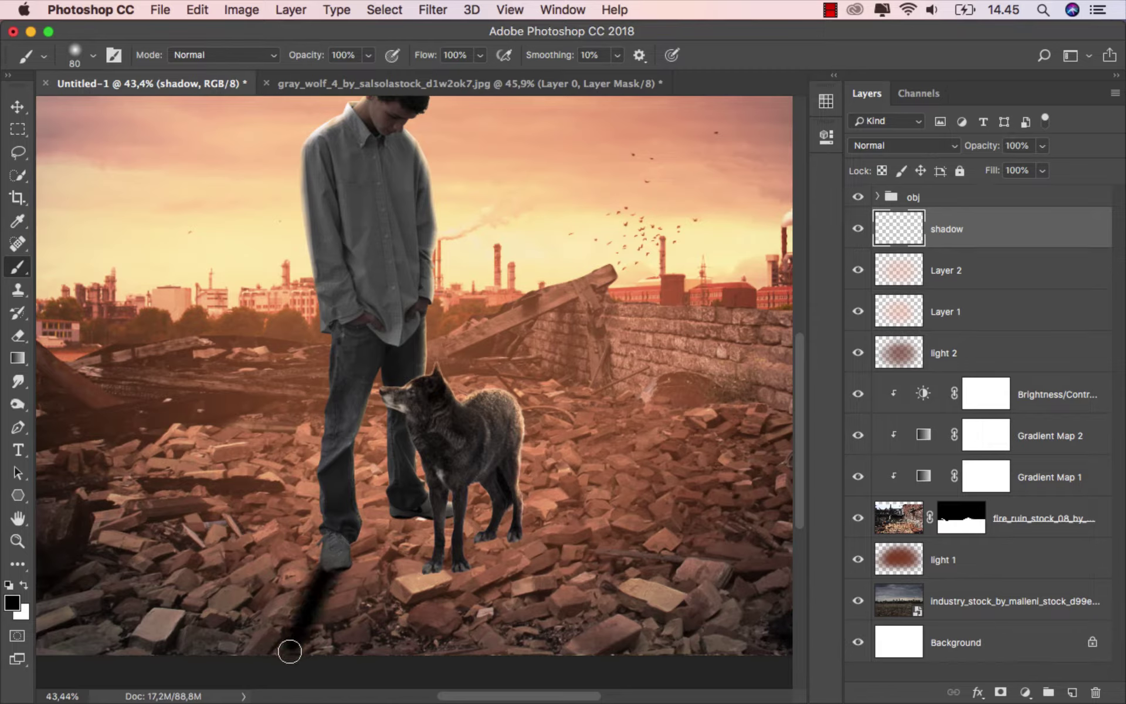
right_click(363, 584)
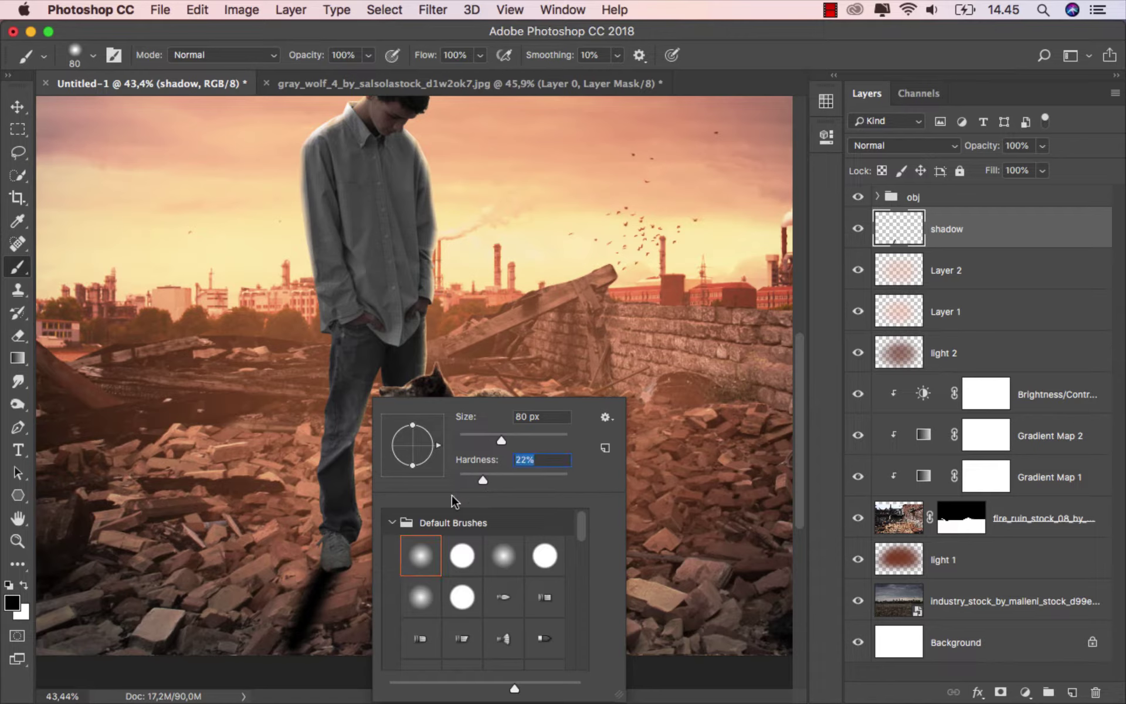
left_click(335, 542)
left_click_drag(334, 563, 298, 659)
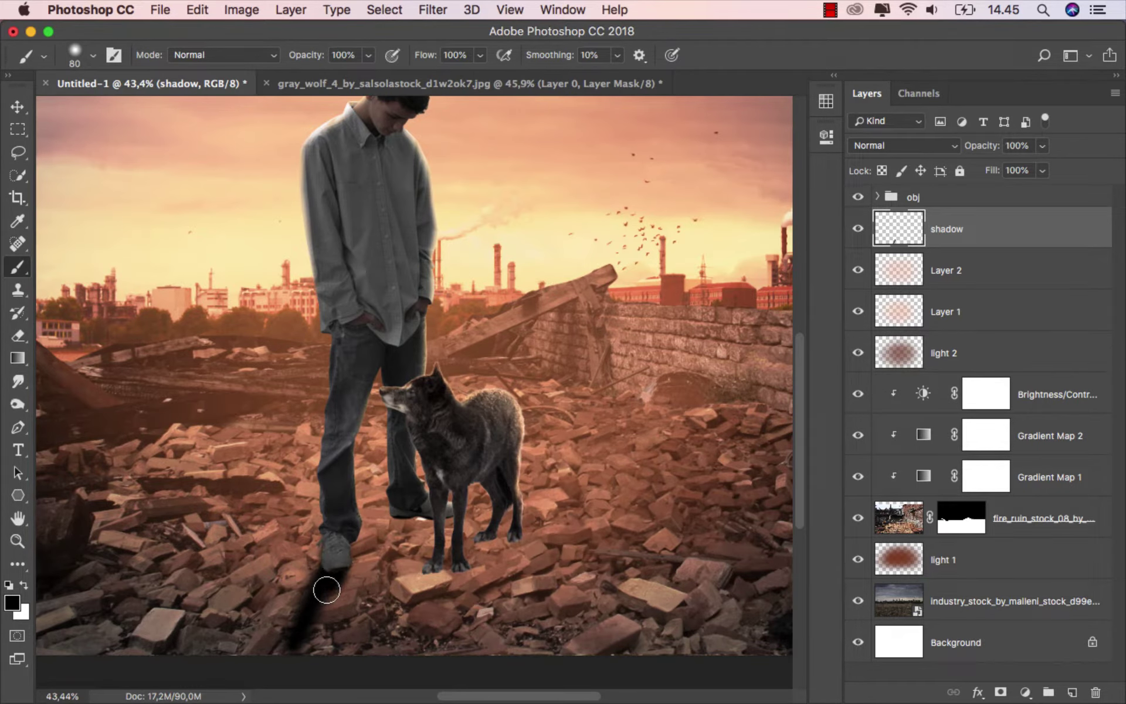
scroll(439, 616, "down", 2, "alt")
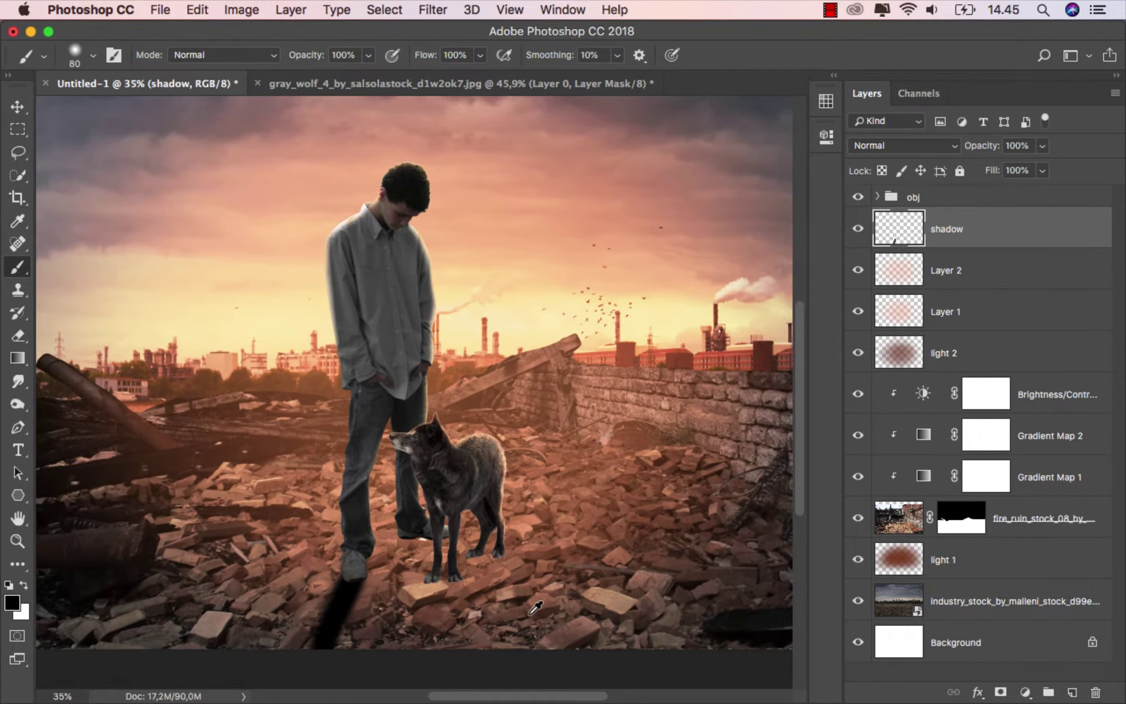
scroll(519, 613, "up", 4, "alt")
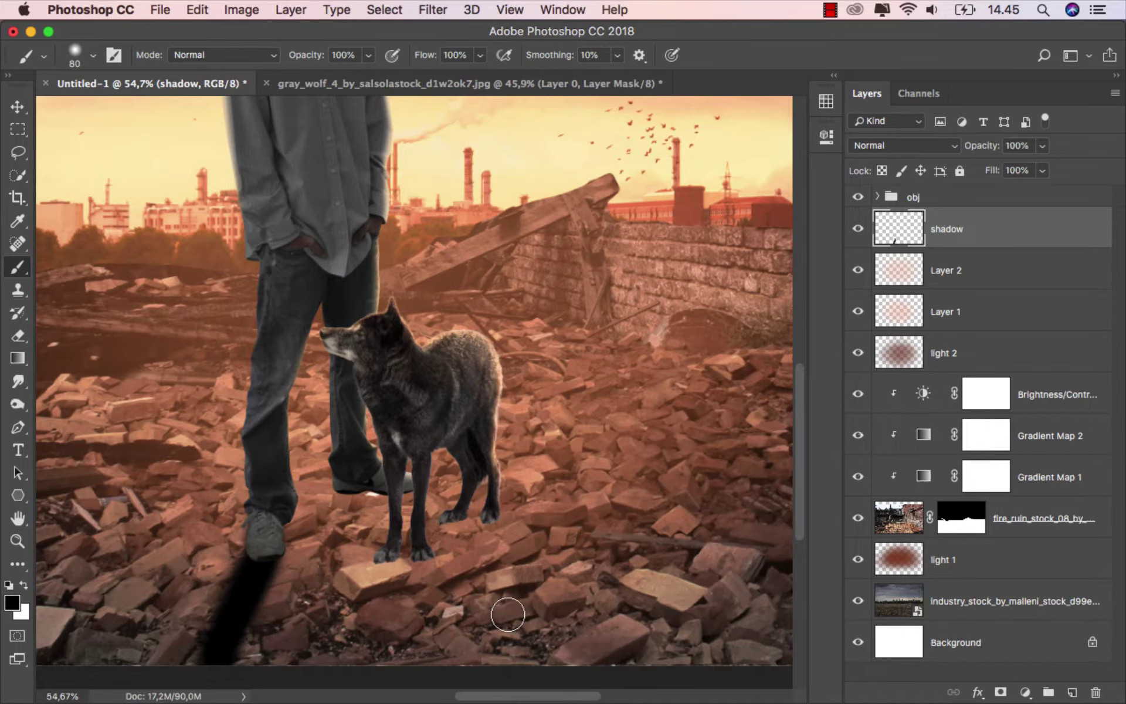
key("bracketleft")
key("bracketleft")
key("bracketleft")
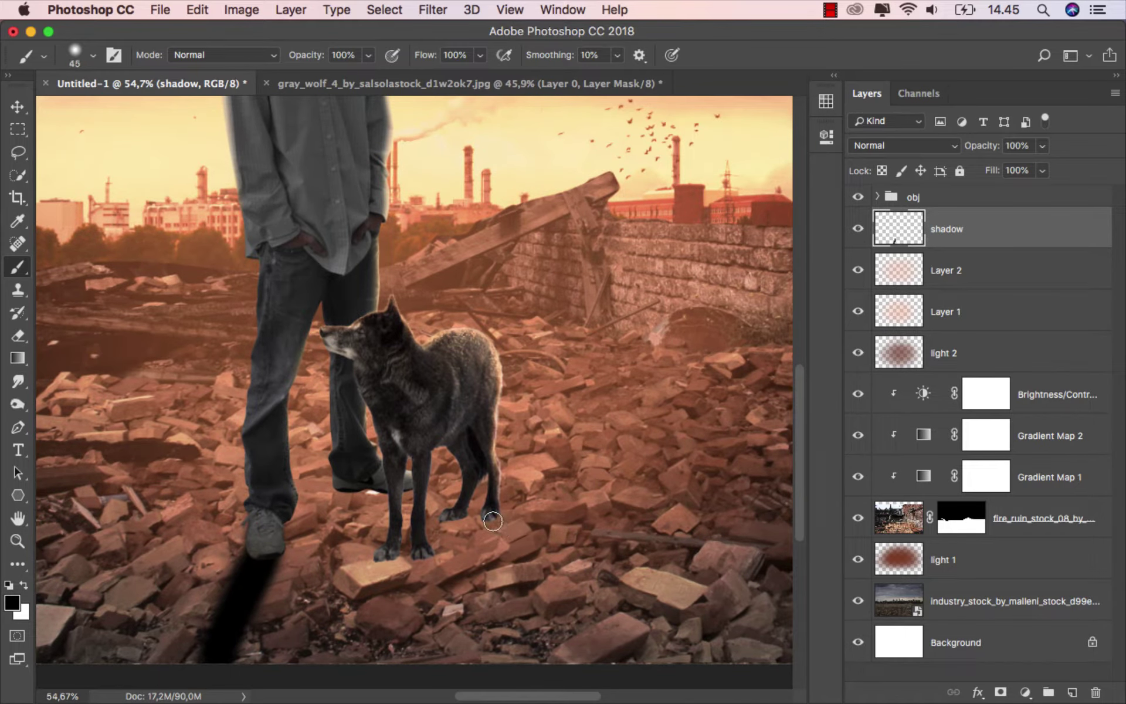
Paint black shadows down from the wolf's hind and front paws to the canvas bottom
left_click_drag(492, 518, 527, 670)
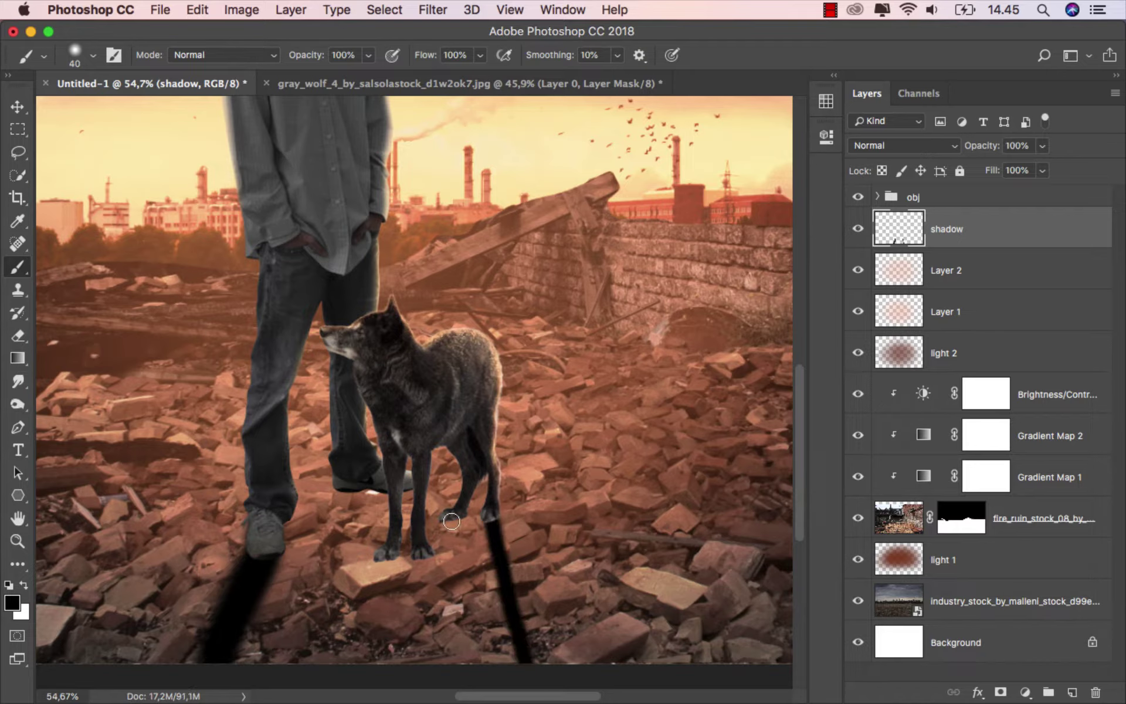
left_click_drag(459, 522, 468, 589)
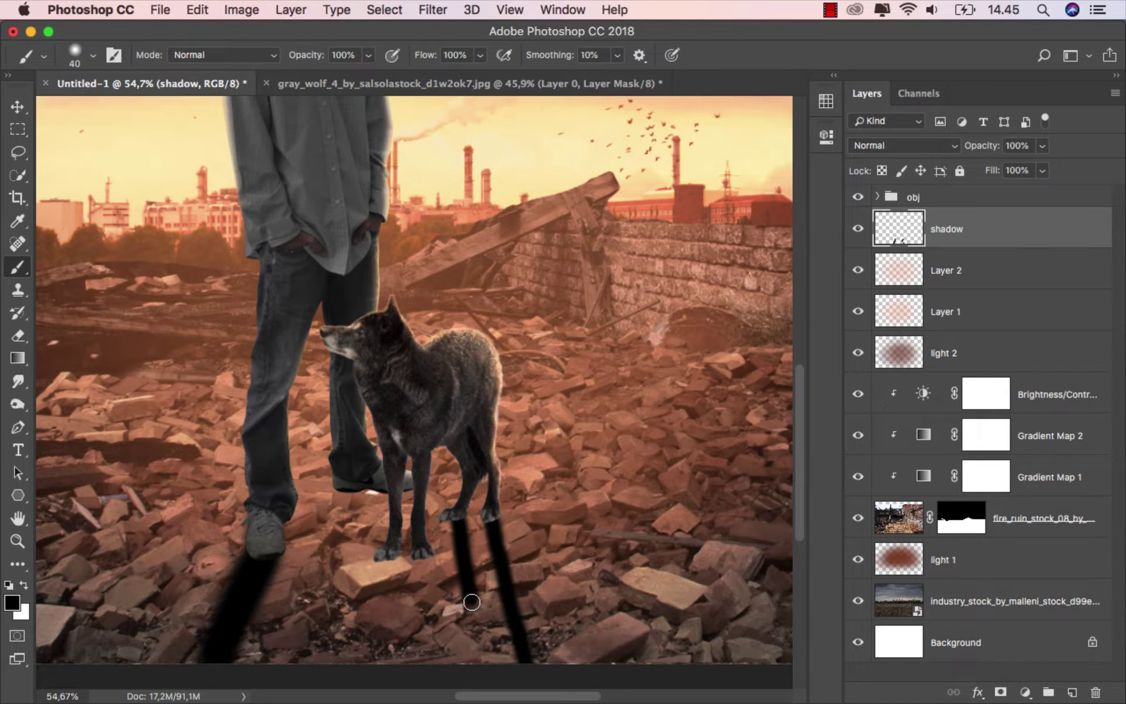
key("ctrl+z")
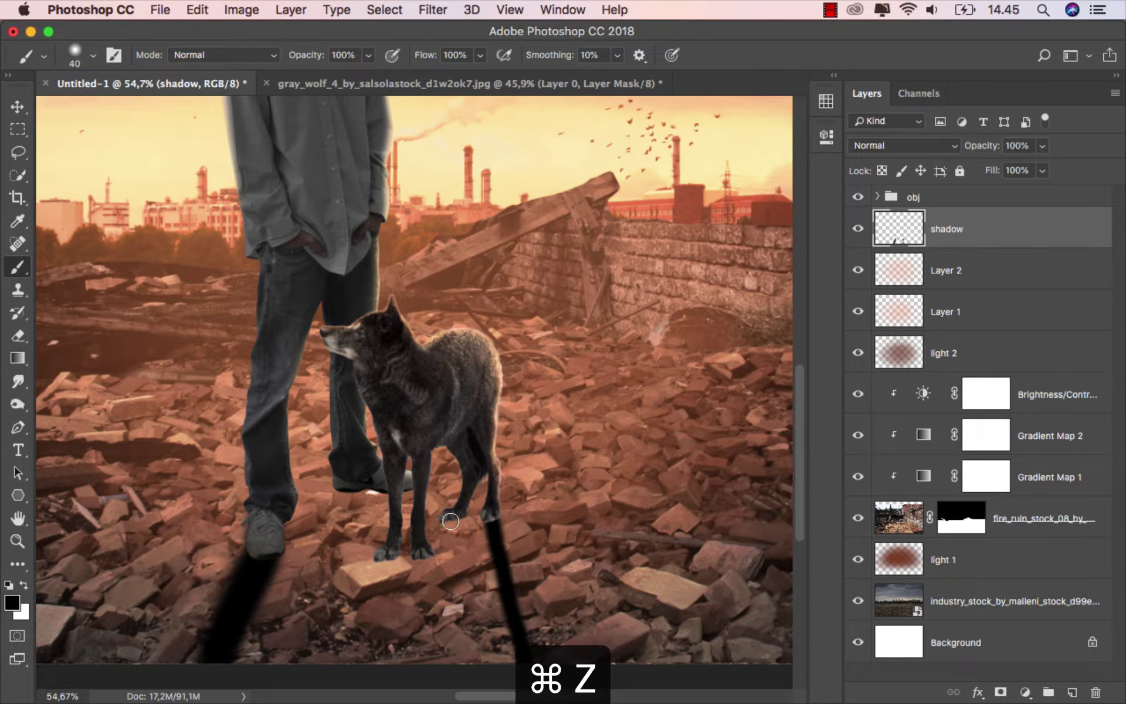
mouse_move(453, 527)
left_mouse_down()
mouse_move(487, 625)
mouse_move(478, 663)
left_mouse_up()
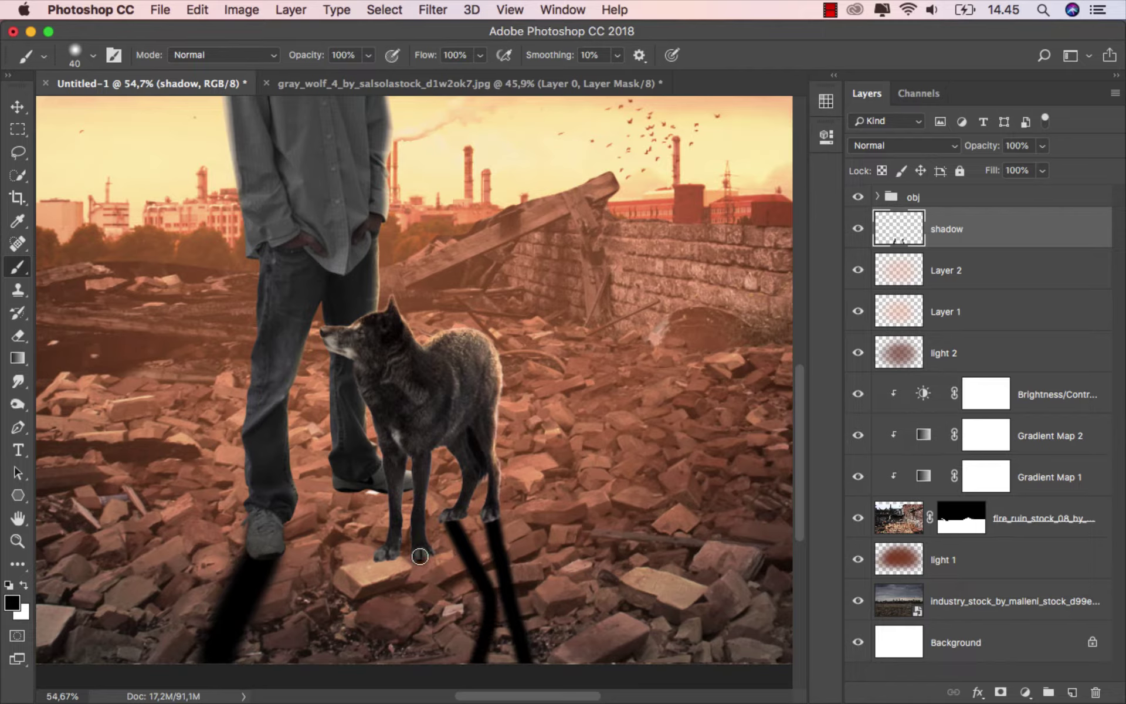
left_click_drag(420, 556, 420, 663)
left_click_drag(384, 555, 383, 663)
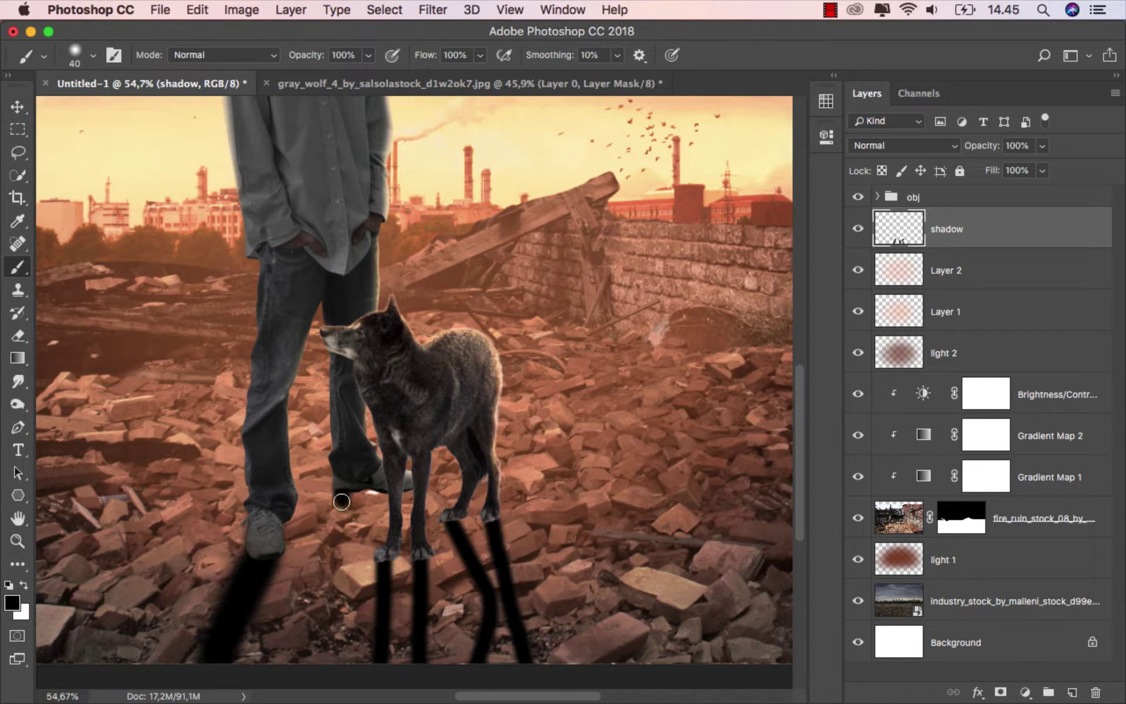
Add the boy's other shoe shadow and widen and fill the leg shadows to the bottom
left_click_drag(341, 501, 329, 664)
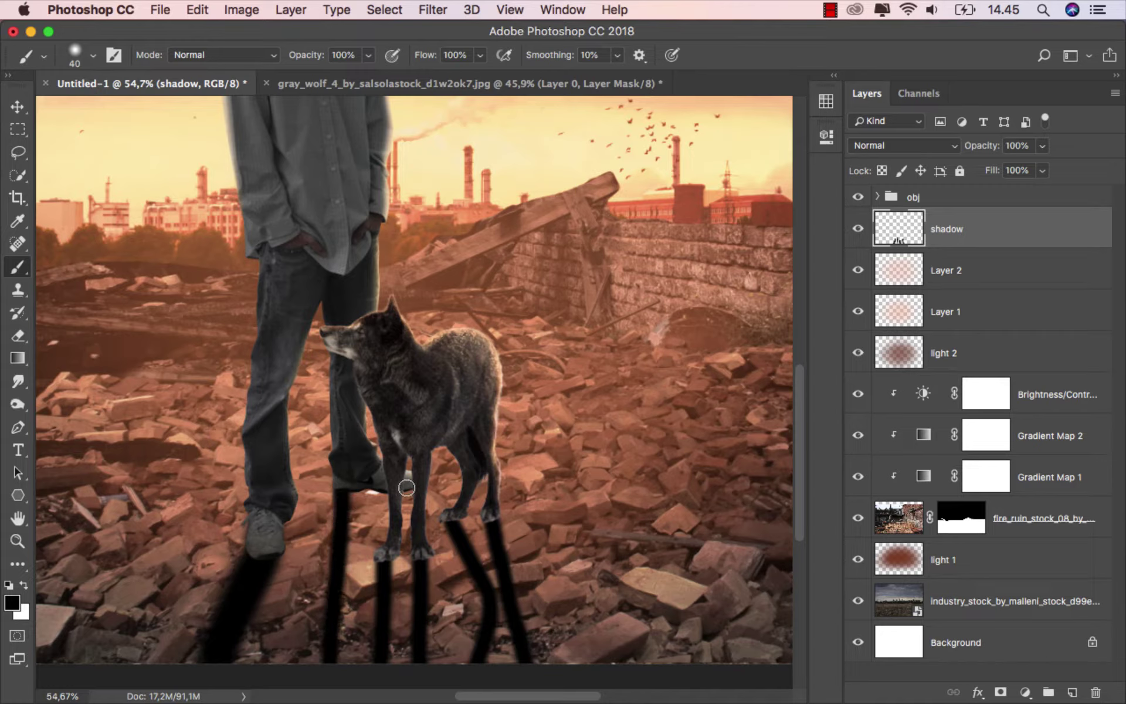
mouse_move(407, 488)
left_mouse_down()
mouse_move(360, 502)
mouse_move(352, 674)
left_mouse_up()
key("]")
left_click_drag(352, 493, 337, 683)
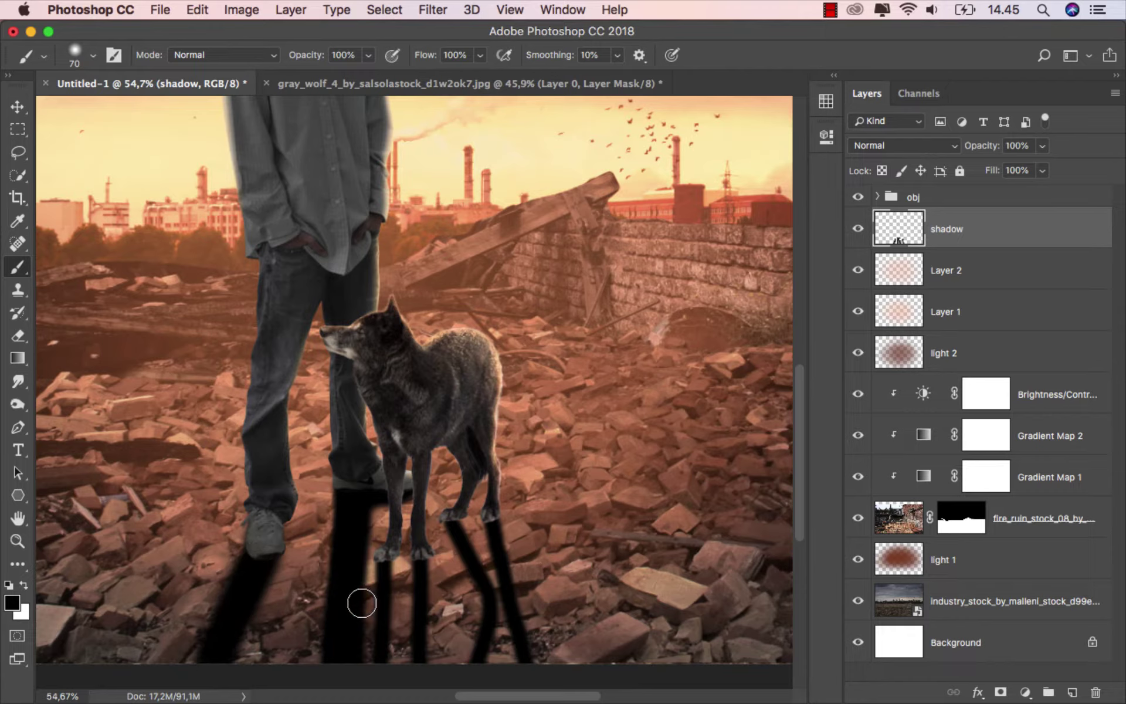
key("bracketleft")
mouse_move(387, 610)
left_mouse_down()
mouse_move(395, 636)
mouse_move(382, 646)
mouse_move(414, 661)
mouse_move(440, 642)
mouse_move(503, 643)
mouse_move(503, 628)
mouse_move(418, 647)
mouse_move(516, 659)
mouse_move(377, 656)
mouse_move(363, 640)
left_mouse_up()
key("bracketright")
key("bracketright")
key("bracketright")
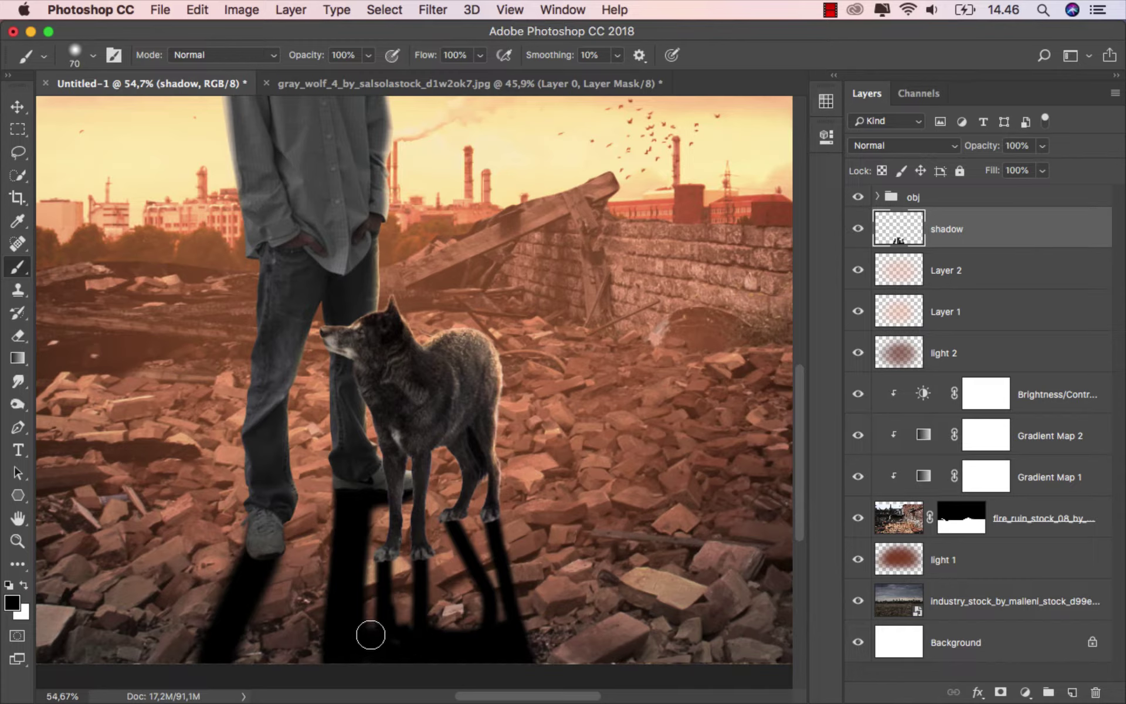
Lower the shadow layer's opacity to 50%
scroll(394, 629, "down", 2)
scroll(395, 629, "down", 1)
scroll(397, 628, "down", 1)
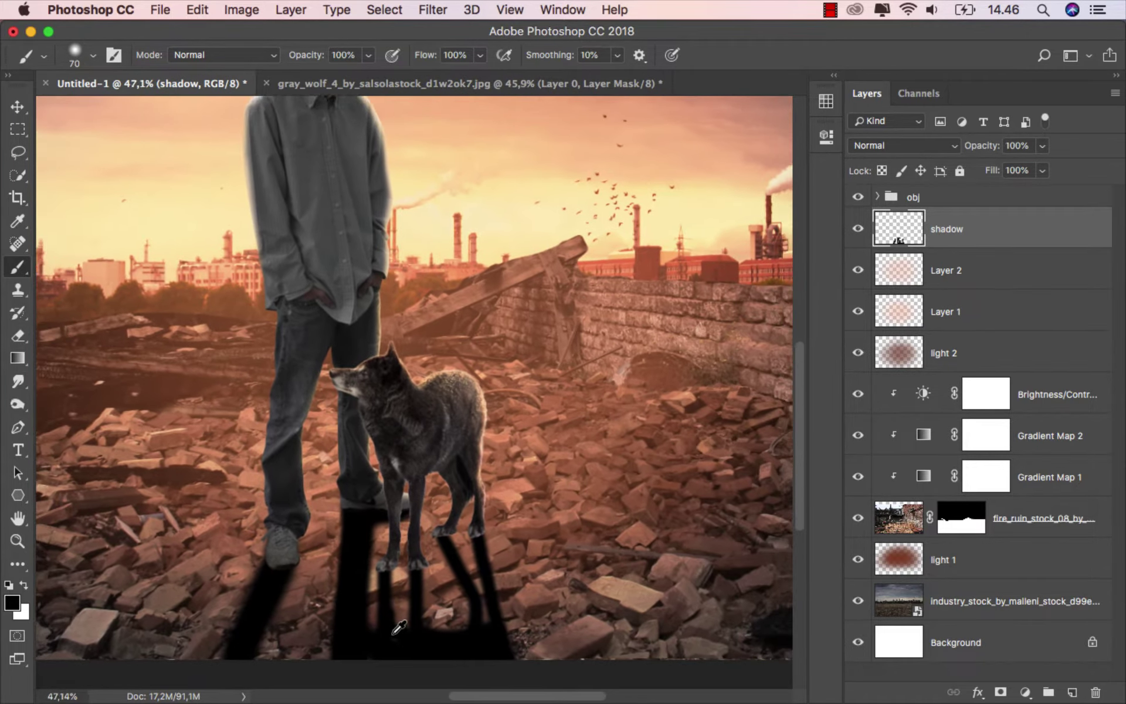
scroll(399, 627, "down", 2)
scroll(393, 628, "down", 2)
scroll(422, 622, "down", 3)
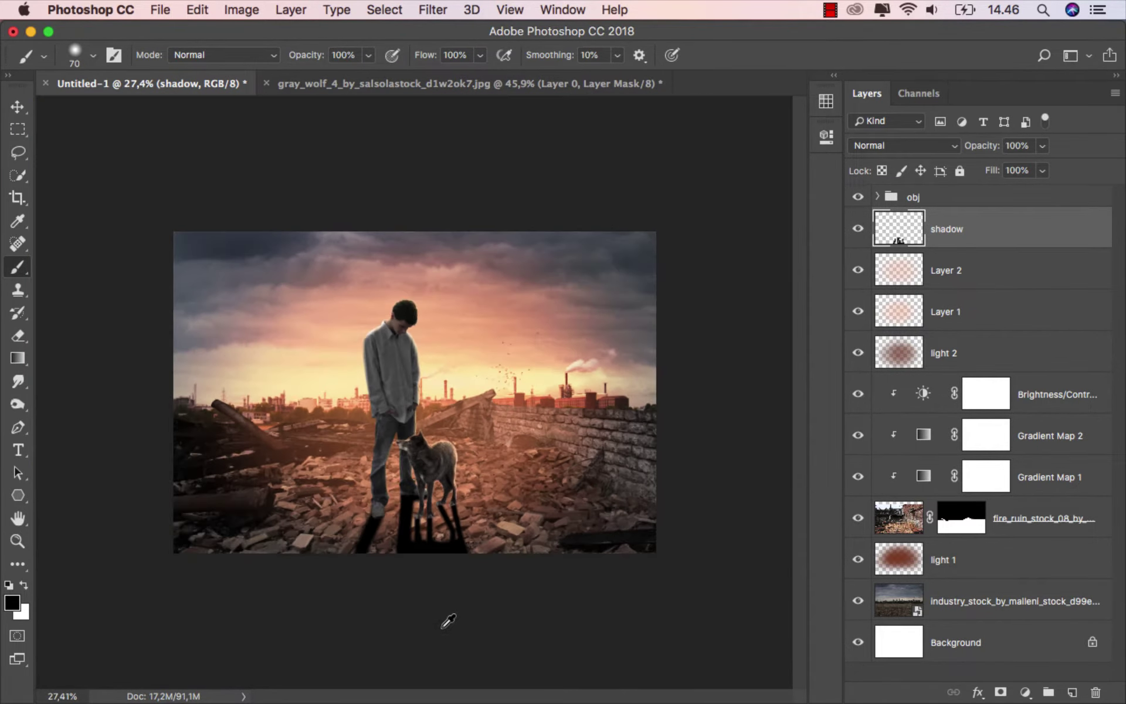
scroll(446, 610, "up", 1)
scroll(411, 613, "up", 2)
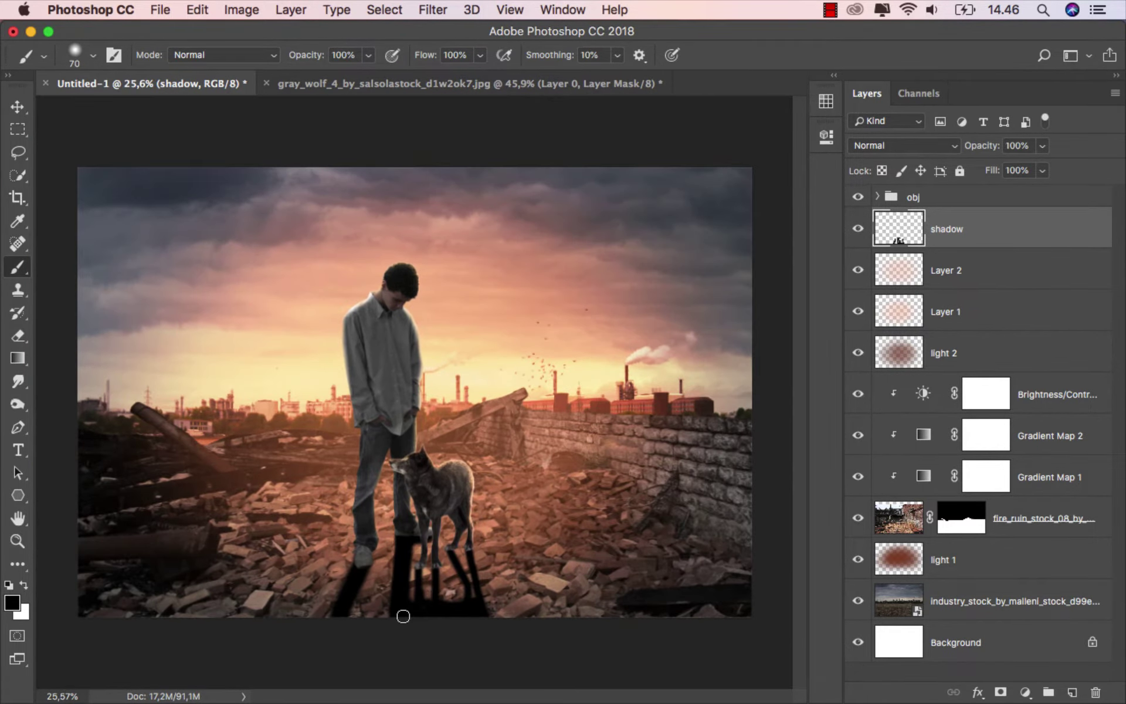
left_click(1042, 146)
left_click_drag(1046, 166, 1001, 168)
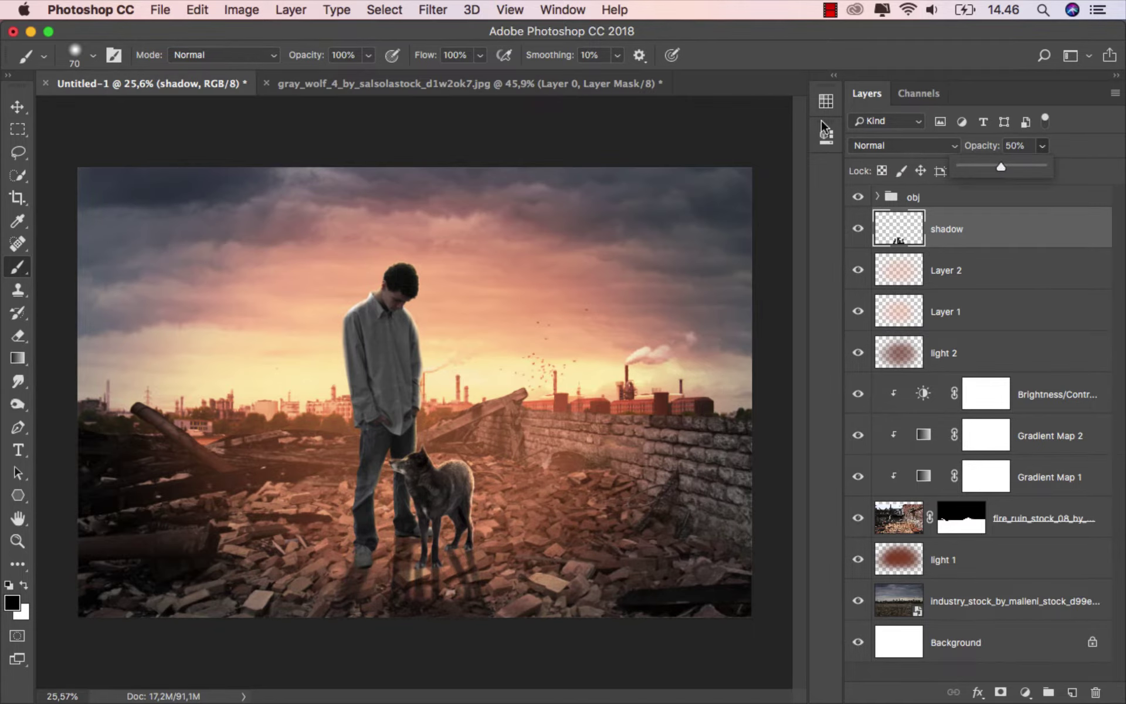
left_click(772, 63)
scroll(515, 530, "up", 1)
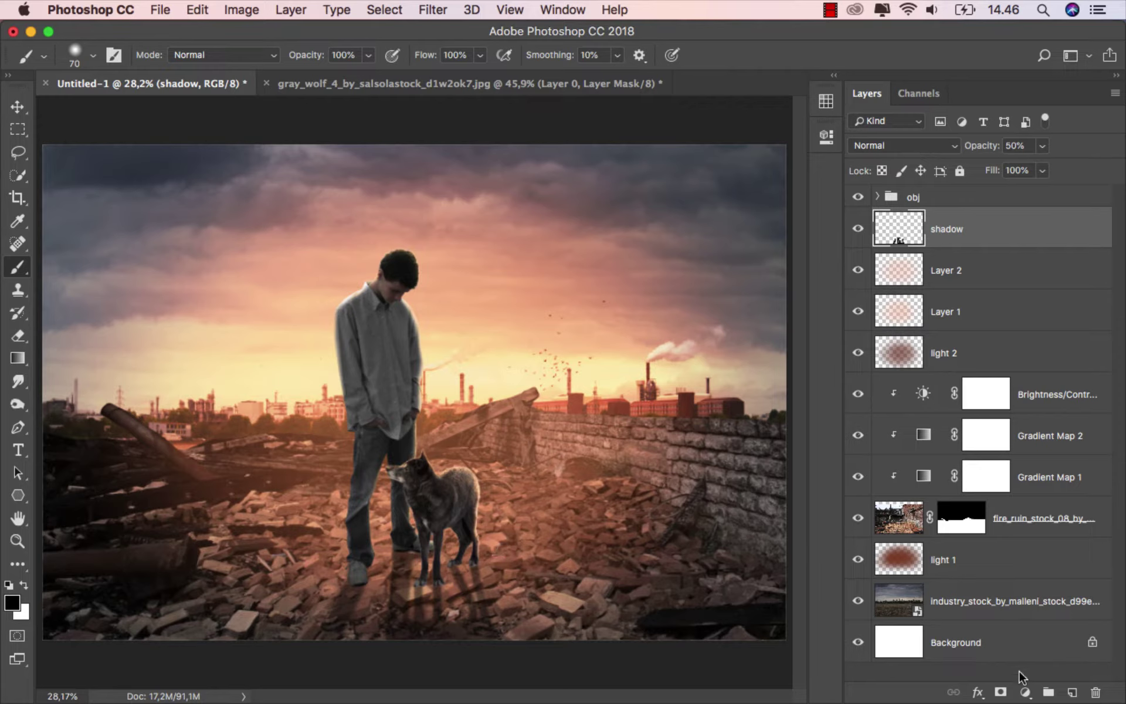
Add a layer named 'shadow 2' and set the brush to 10% opacity, size 50
left_click(1072, 692)
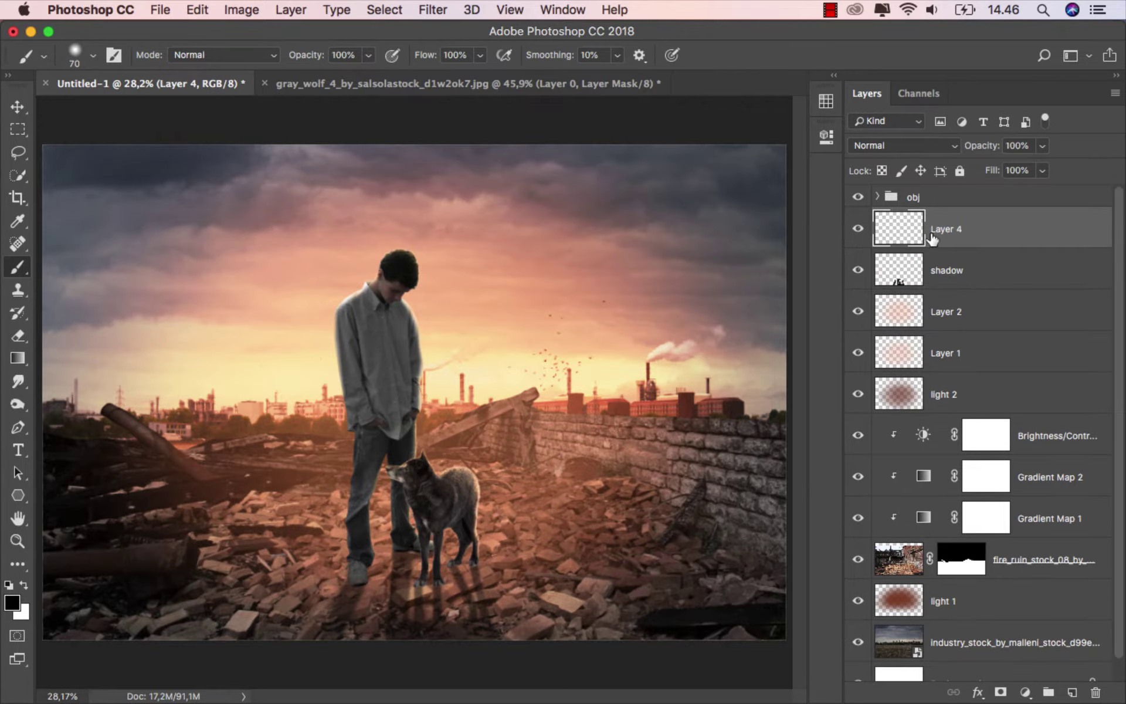
type("shadow 2")
key("Return")
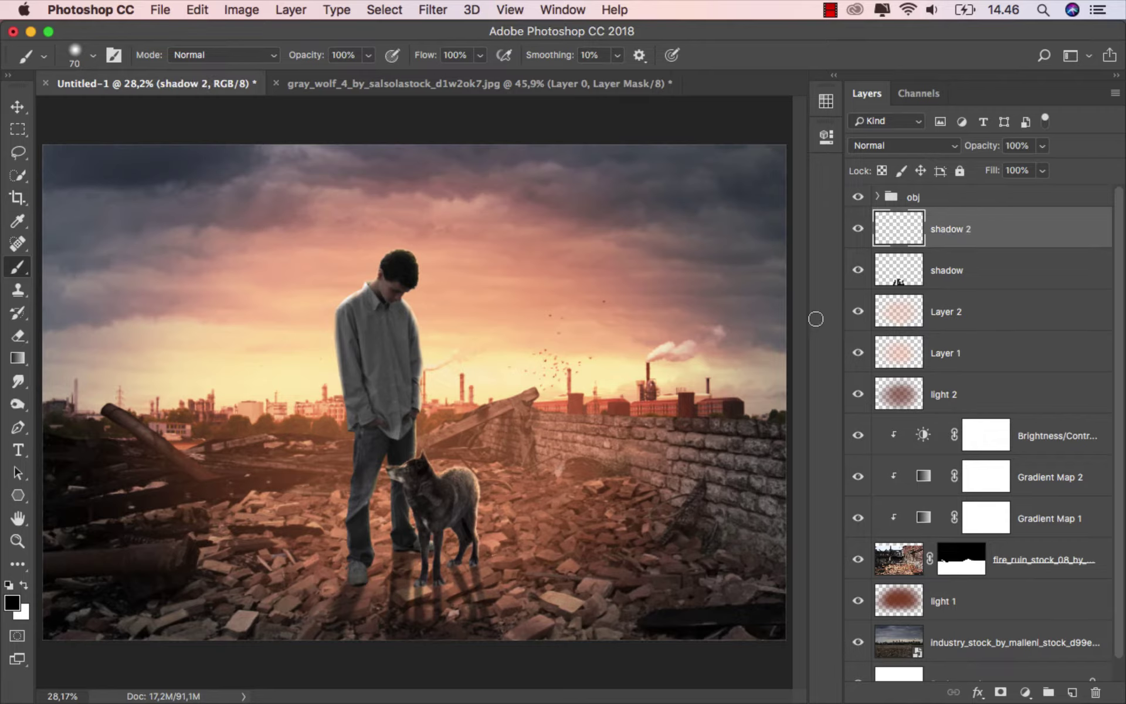
left_click_drag(369, 61, 297, 80)
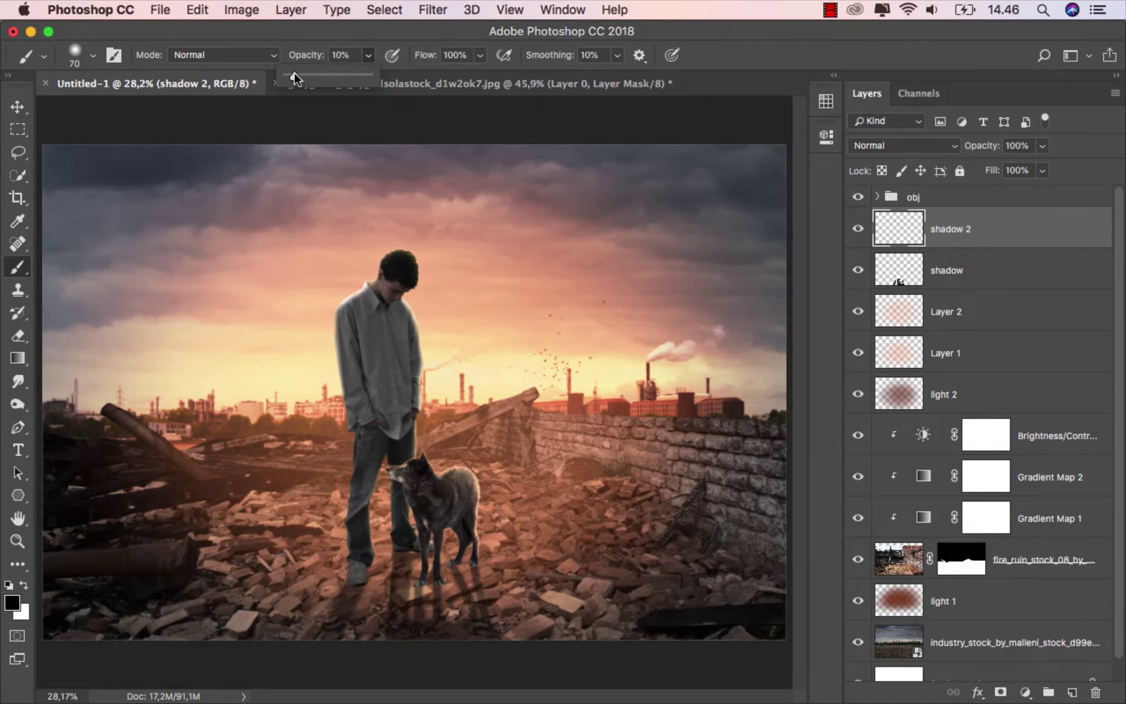
left_click(320, 37)
scroll(467, 534, "up", 2)
scroll(467, 535, "up", 3)
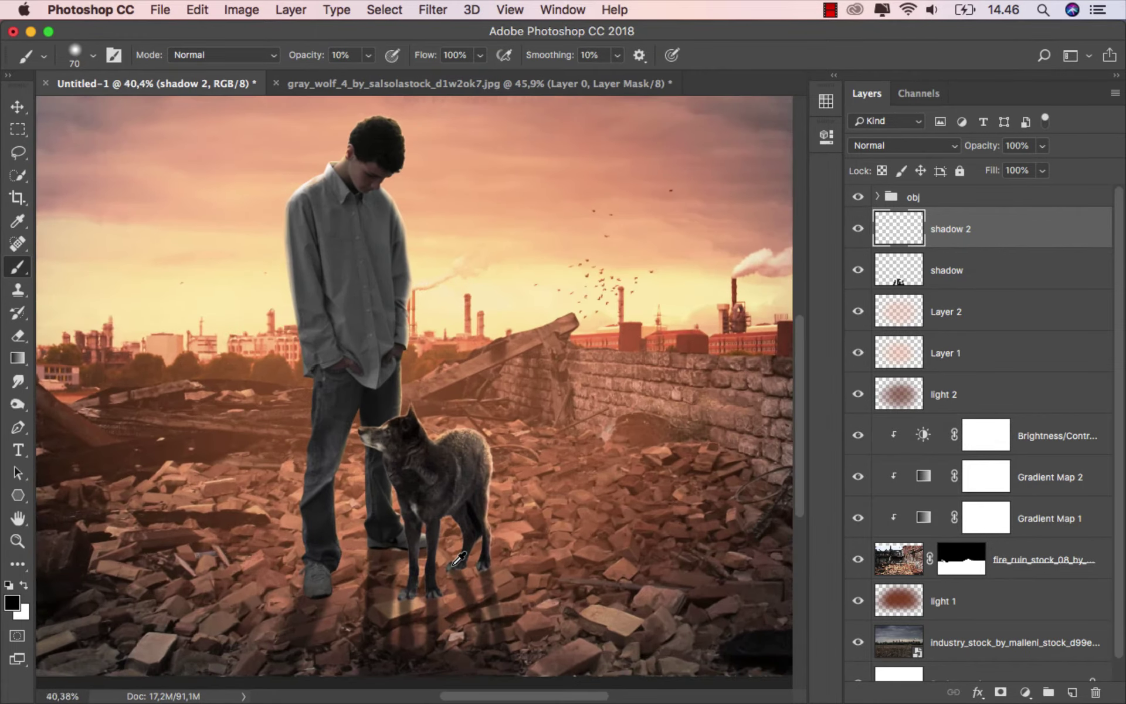
scroll(463, 551, "up", 3)
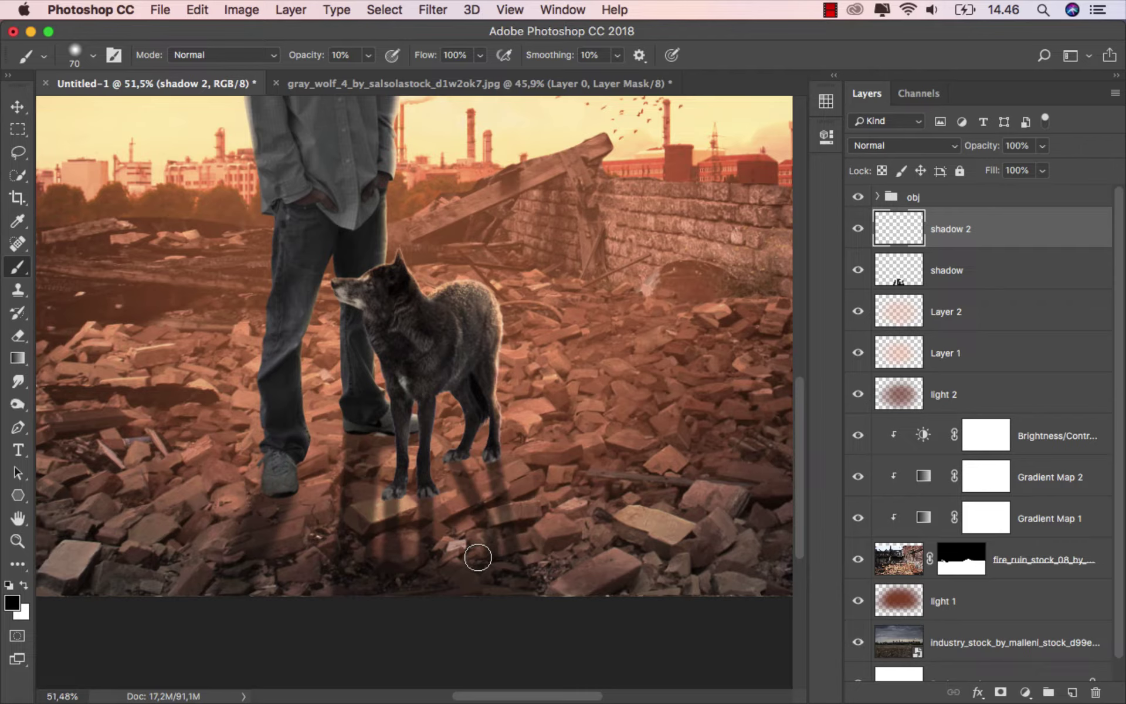
scroll(478, 558, "up", 2)
scroll(410, 510, "up", 3)
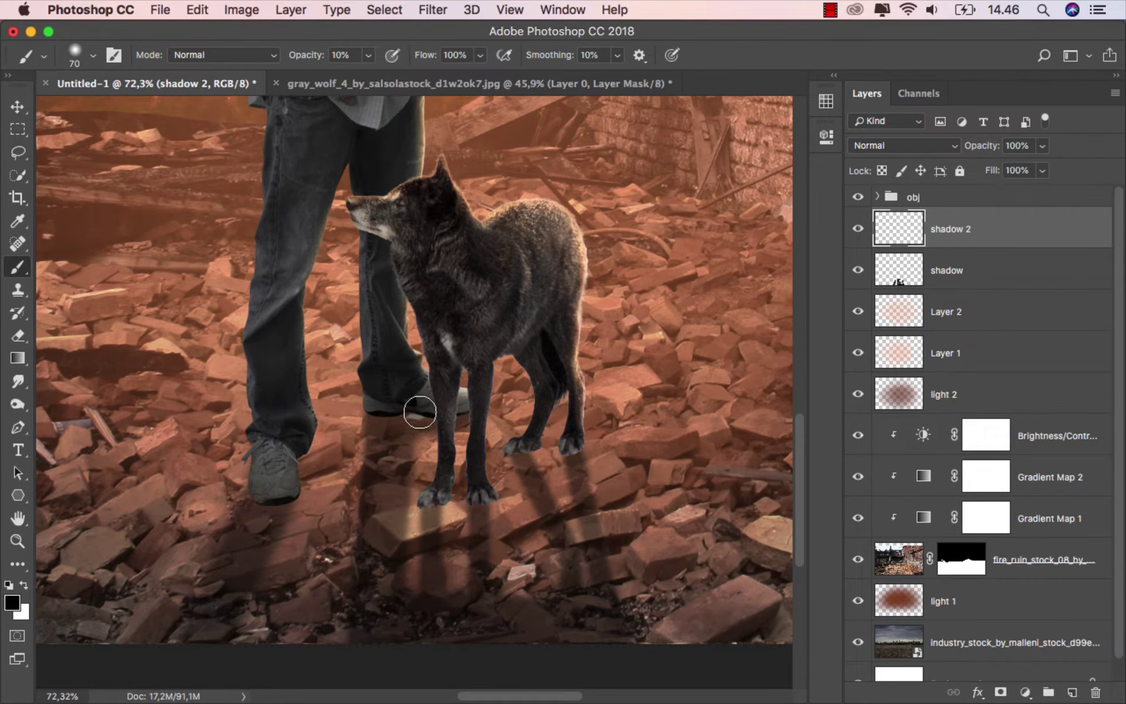
key("bracketleft")
key("bracketleft")
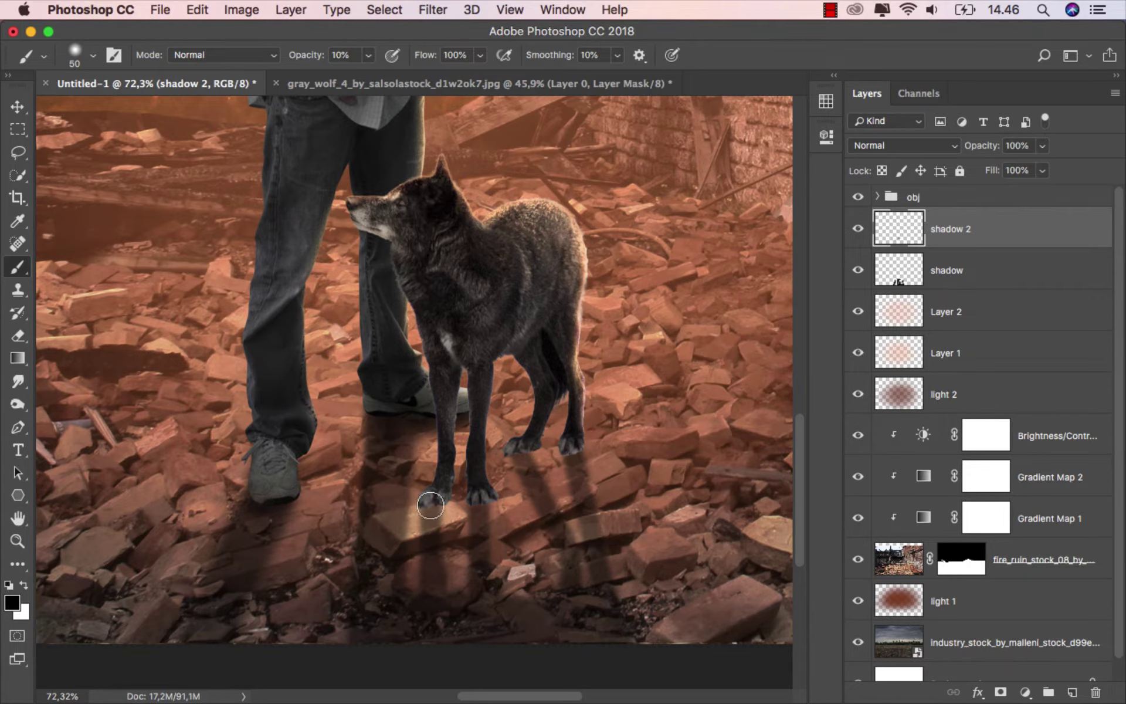
Softly darken the wolf's leg shadow across the bricks
scroll(431, 501, "up", 1)
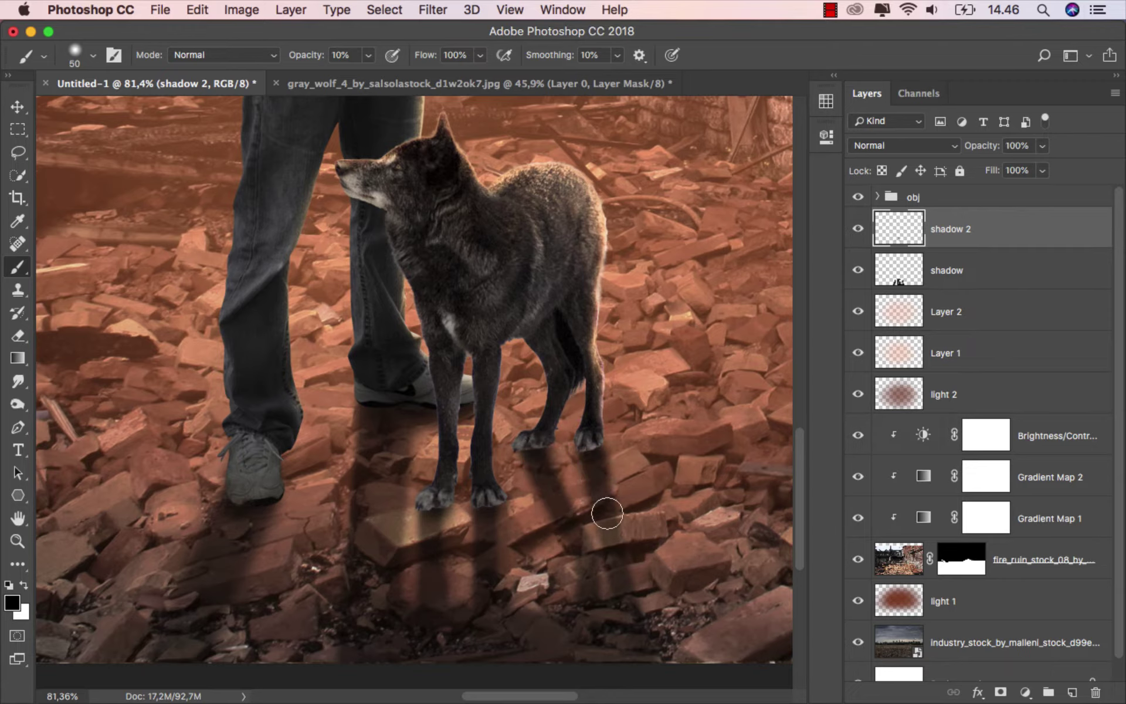
left_click_drag(594, 486, 621, 554)
scroll(606, 598, "down", 1)
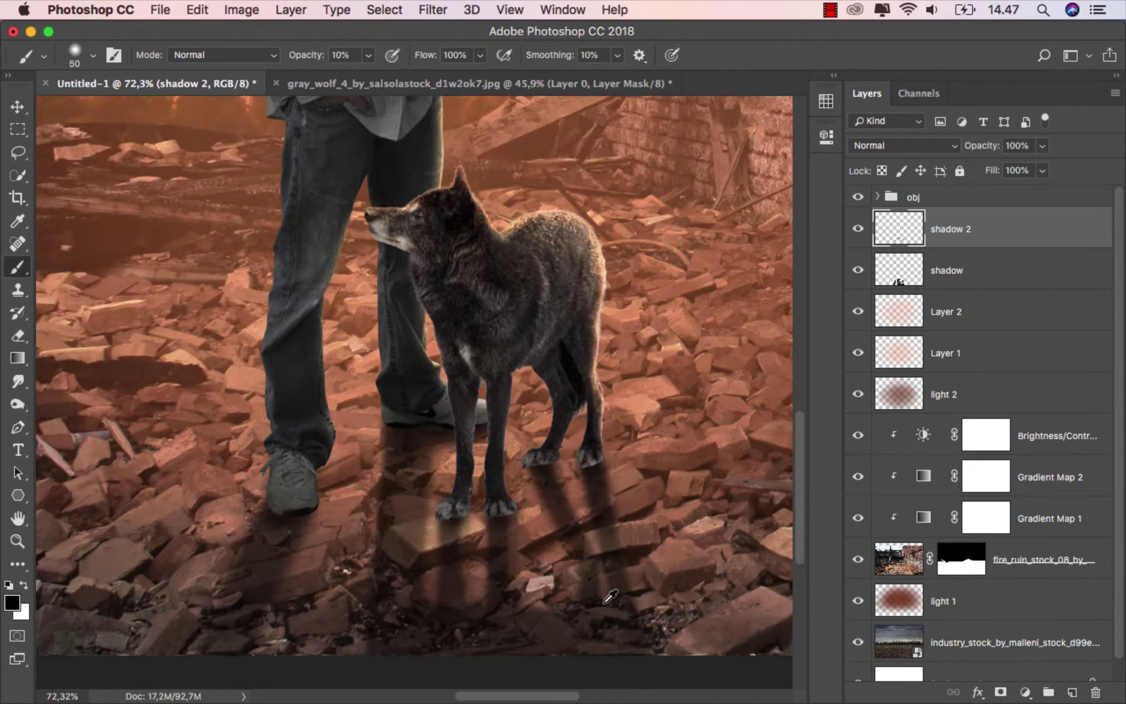
scroll(557, 589, "down", 5)
scroll(528, 587, "up", 2)
scroll(512, 585, "down", 1)
Darken the bottom rubble and right corner with a very large, soft, low-opacity black brush
scroll(512, 585, "down", 1)
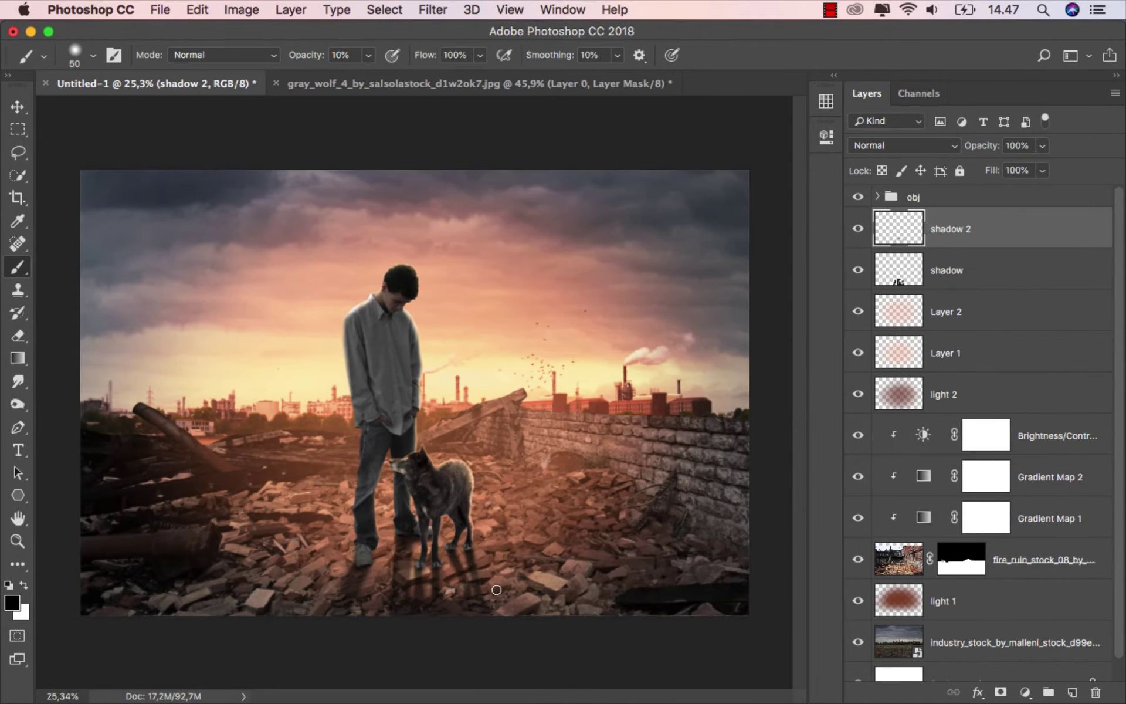
left_click_drag(512, 584, 551, 585)
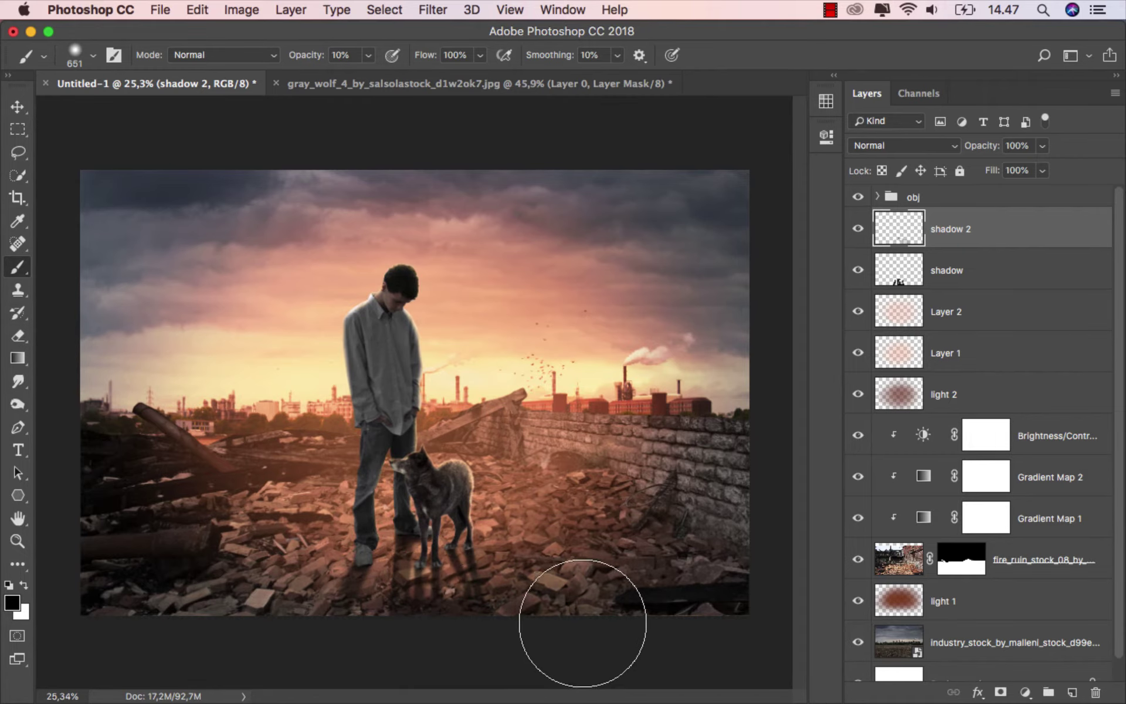
mouse_move(496, 625)
left_mouse_down()
mouse_move(156, 600)
mouse_move(100, 533)
left_mouse_up()
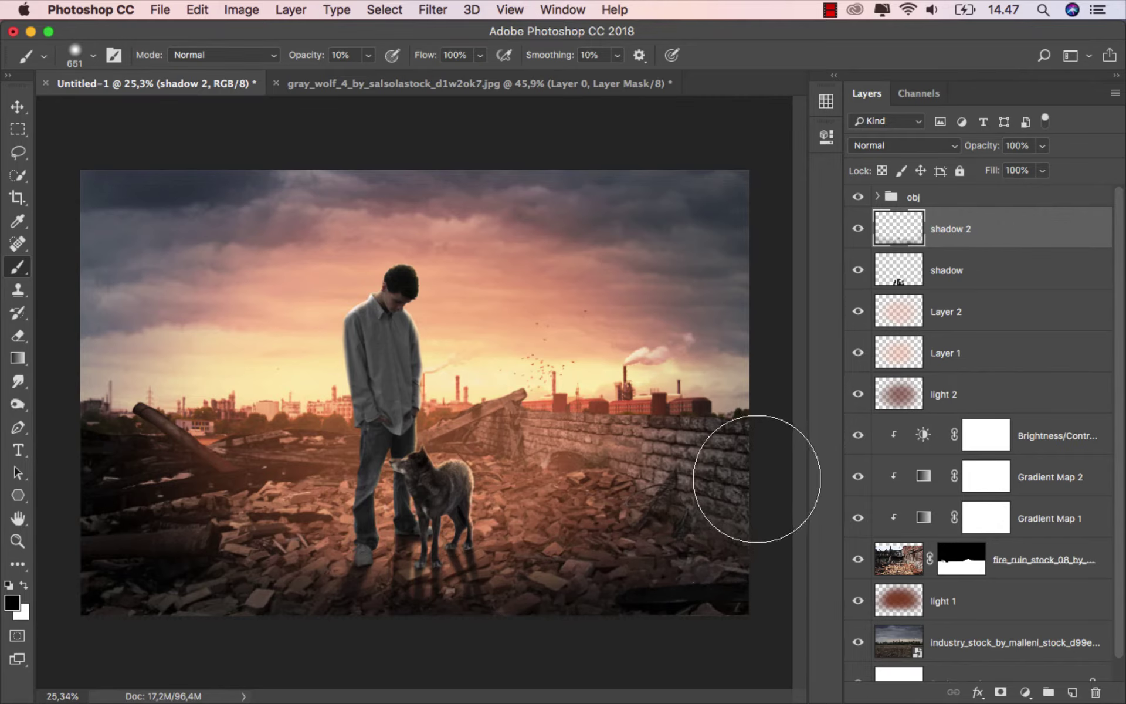
left_click_drag(377, 560, 520, 569)
key("bracketright")
key("bracketright")
key("bracketright")
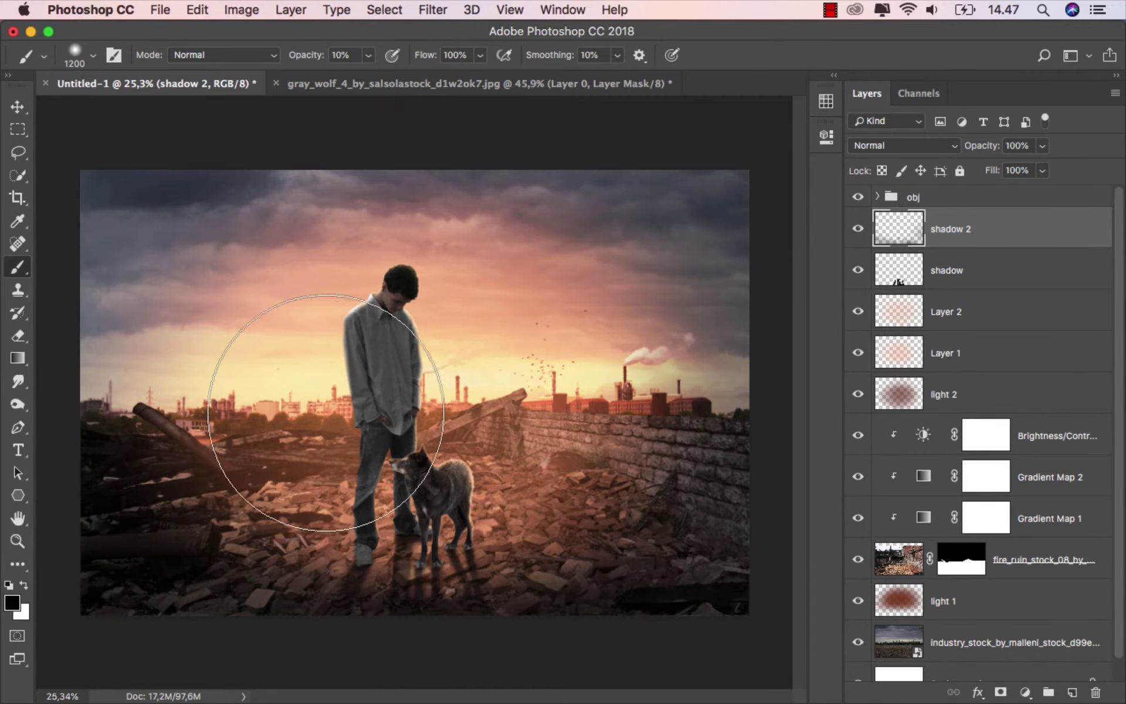
left_click(18, 106)
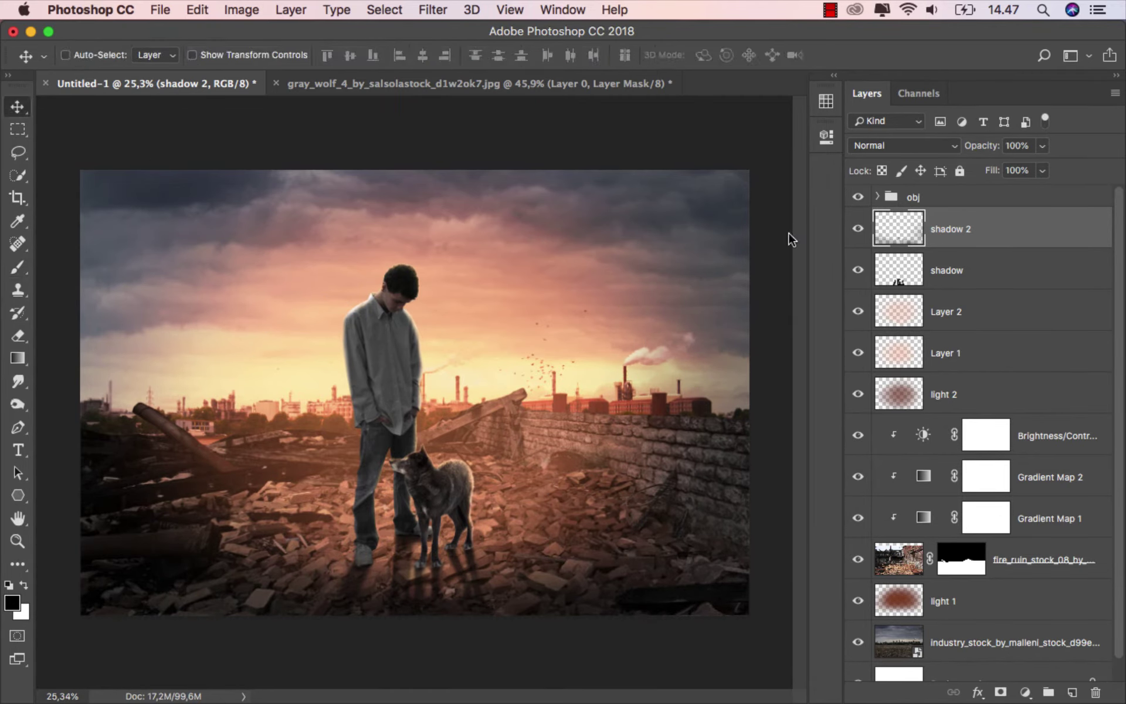
Add Layer 4 above the obj group and set it to Color Dodge blending
left_click(858, 229)
left_click(979, 201)
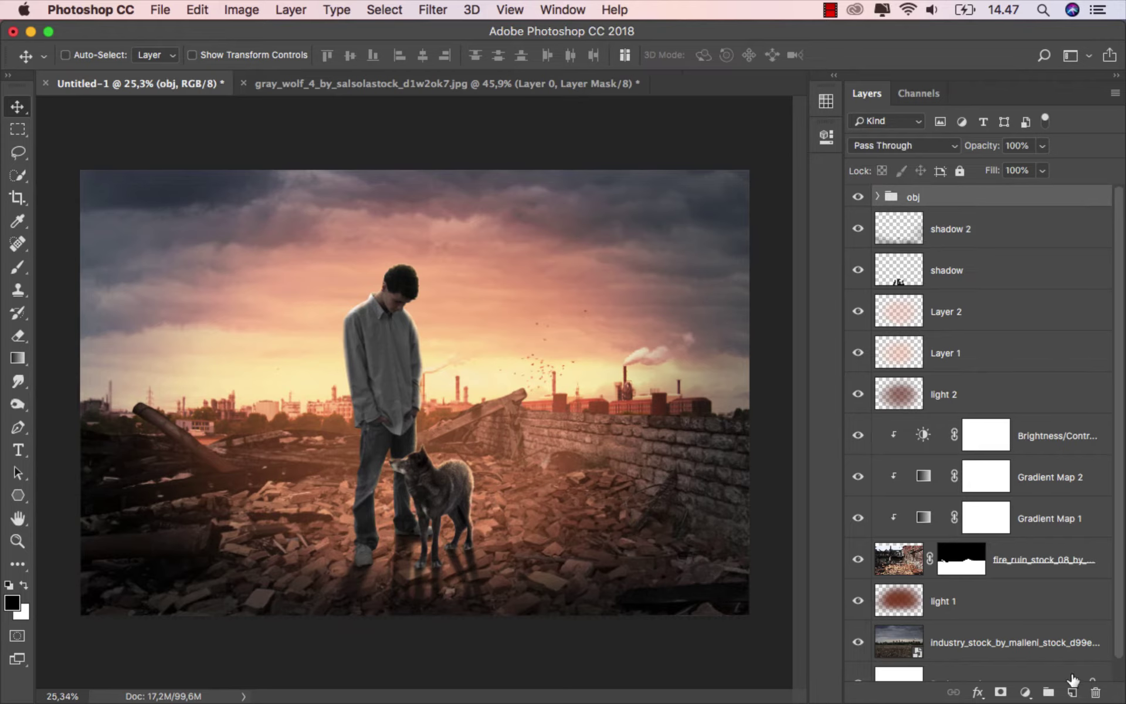
left_click(1073, 692)
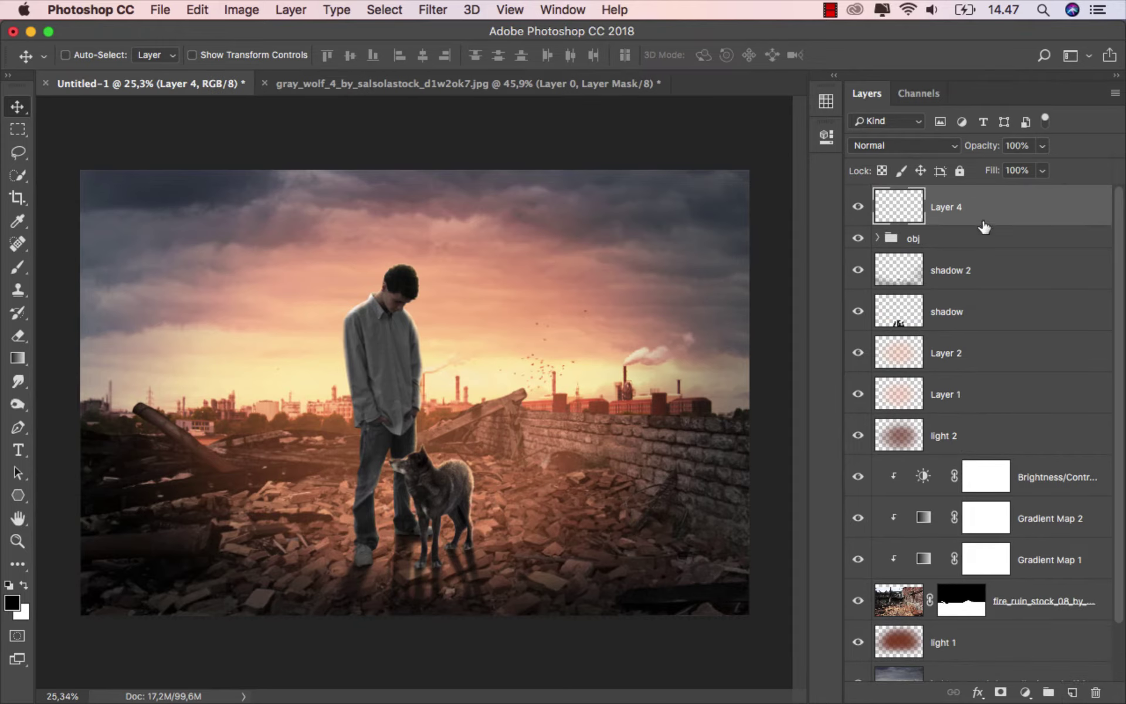
left_click(899, 147)
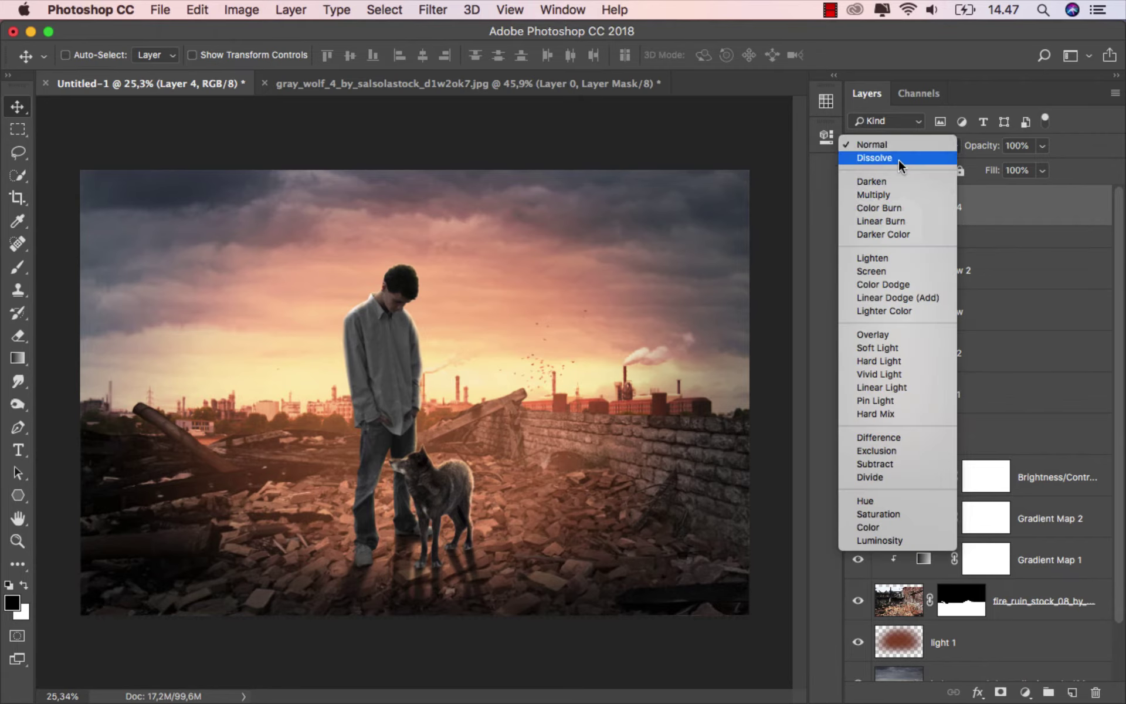
left_click(920, 285)
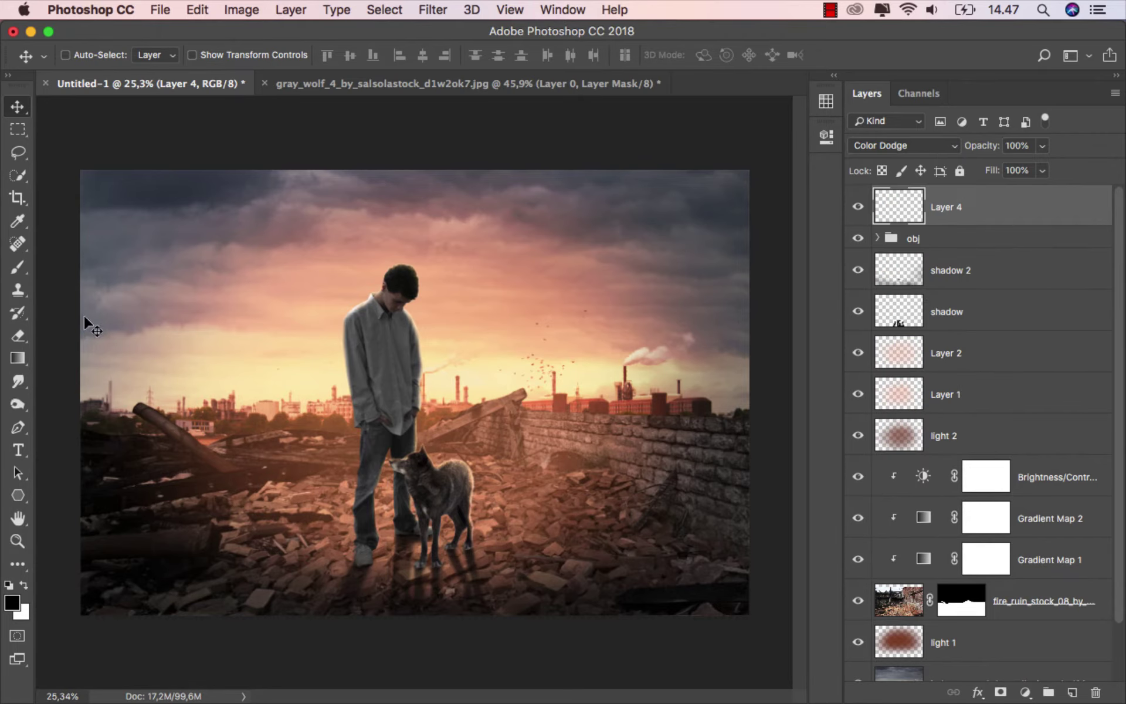
Choose a dark greyish foreground colour tinted slightly toward orange
key("b")
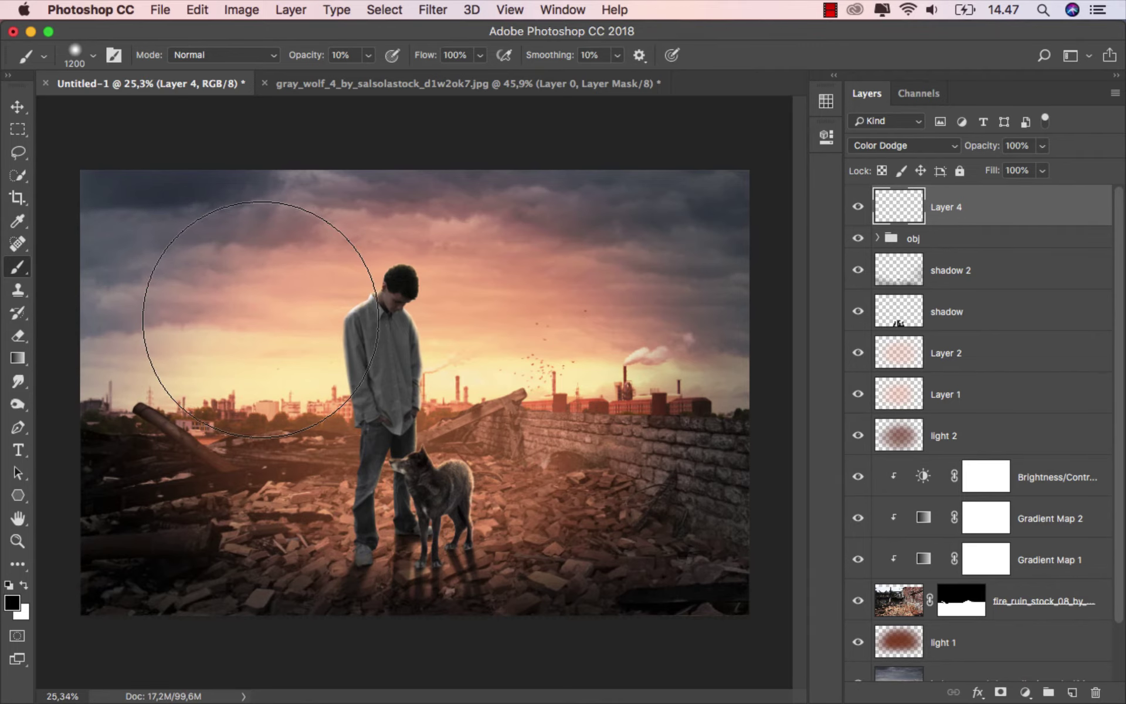
left_click(13, 602)
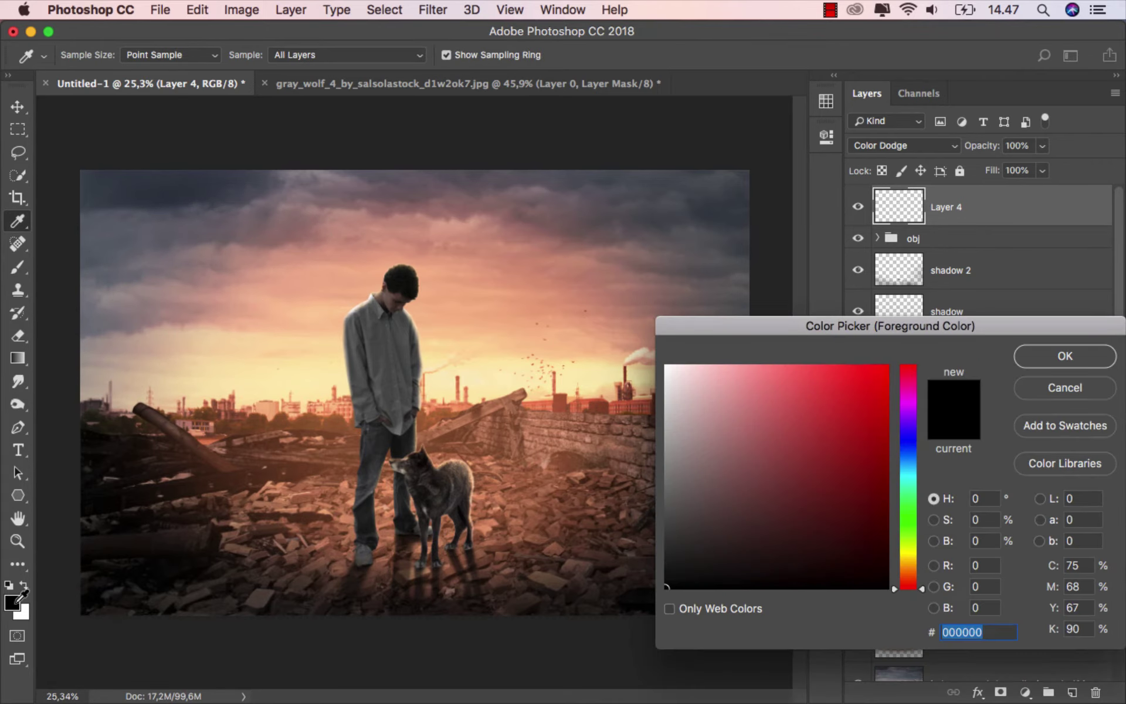
left_click(701, 538)
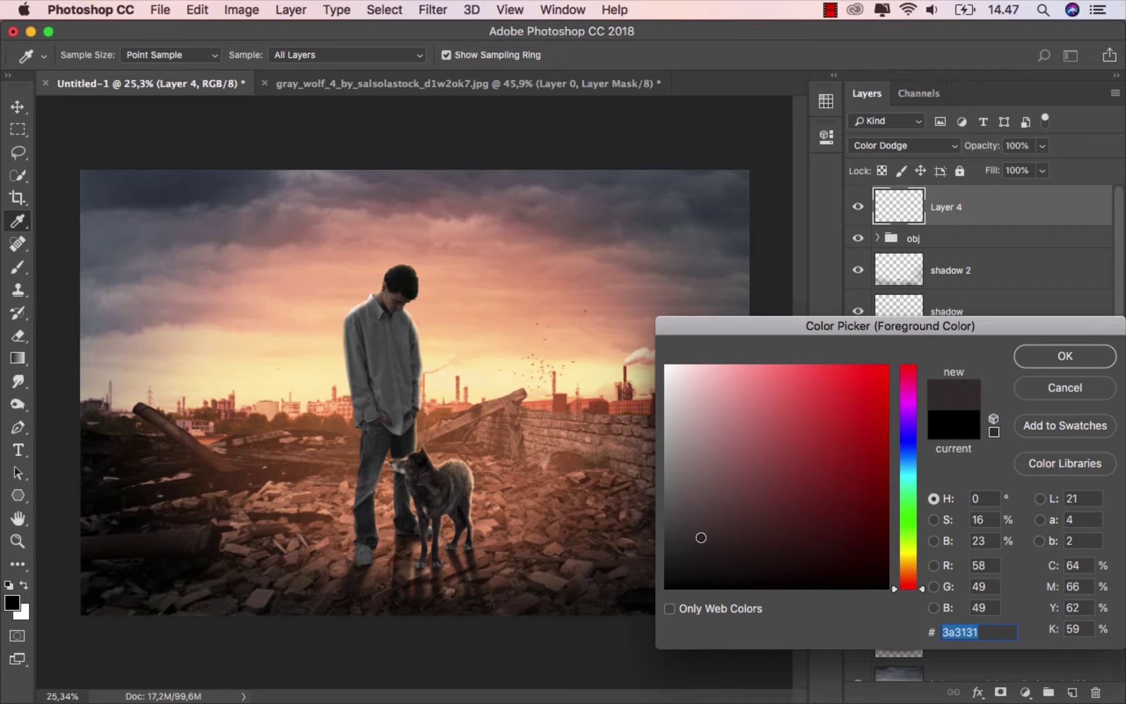
left_click_drag(698, 539, 692, 542)
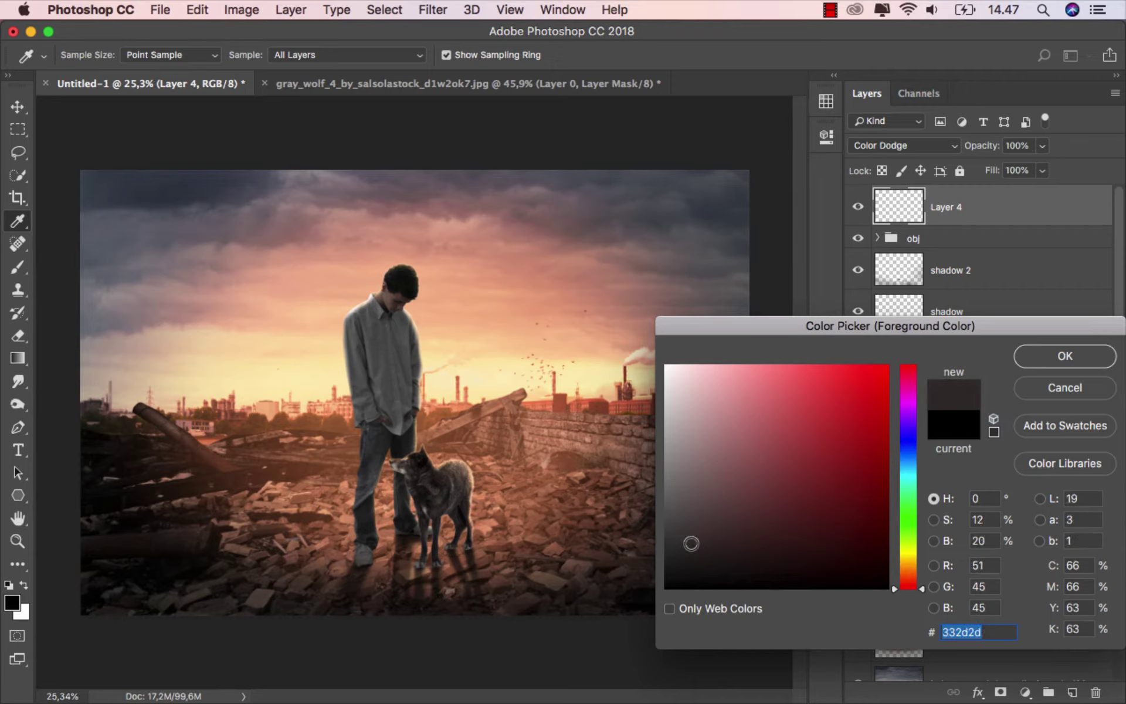
left_click_drag(911, 589, 914, 585)
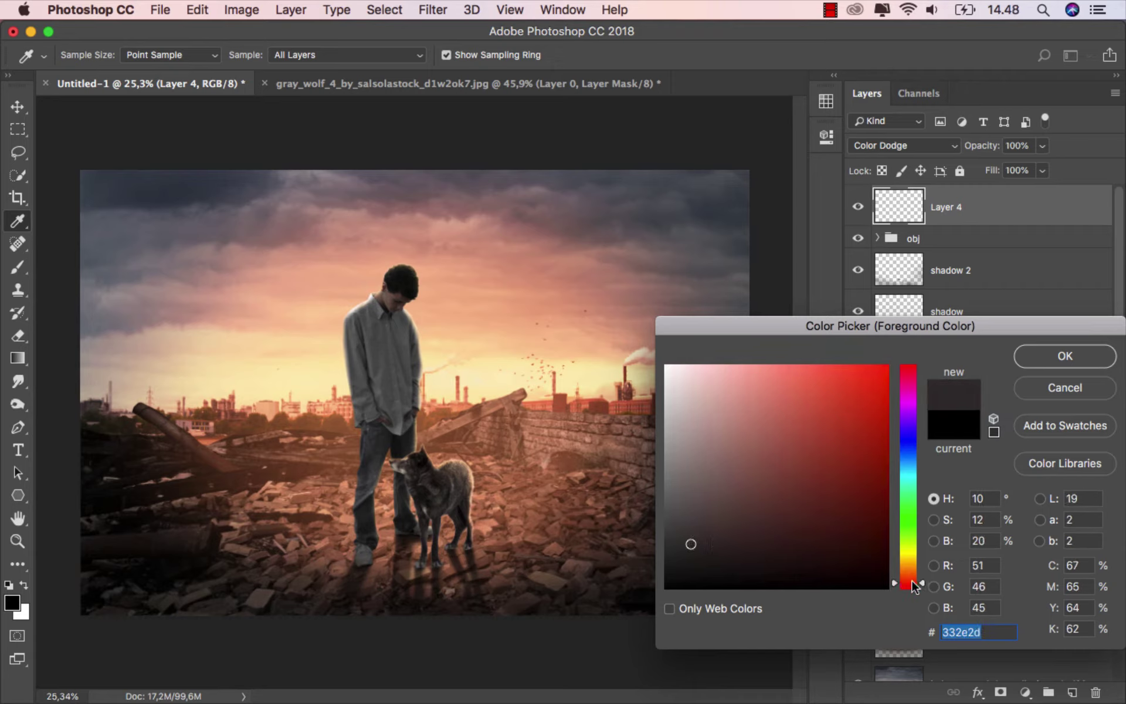
left_click(1064, 355)
key("b")
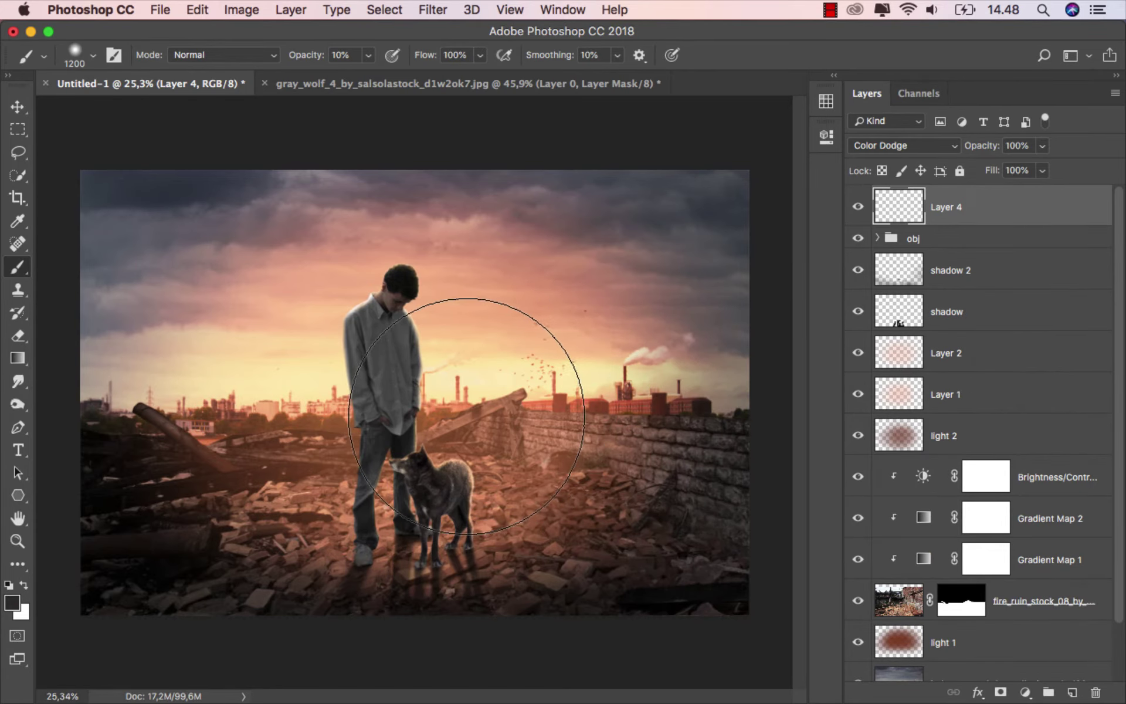
Paint the dodge glow over the boy and around the wolf, comparing it on and off
left_click_drag(472, 412, 400, 395)
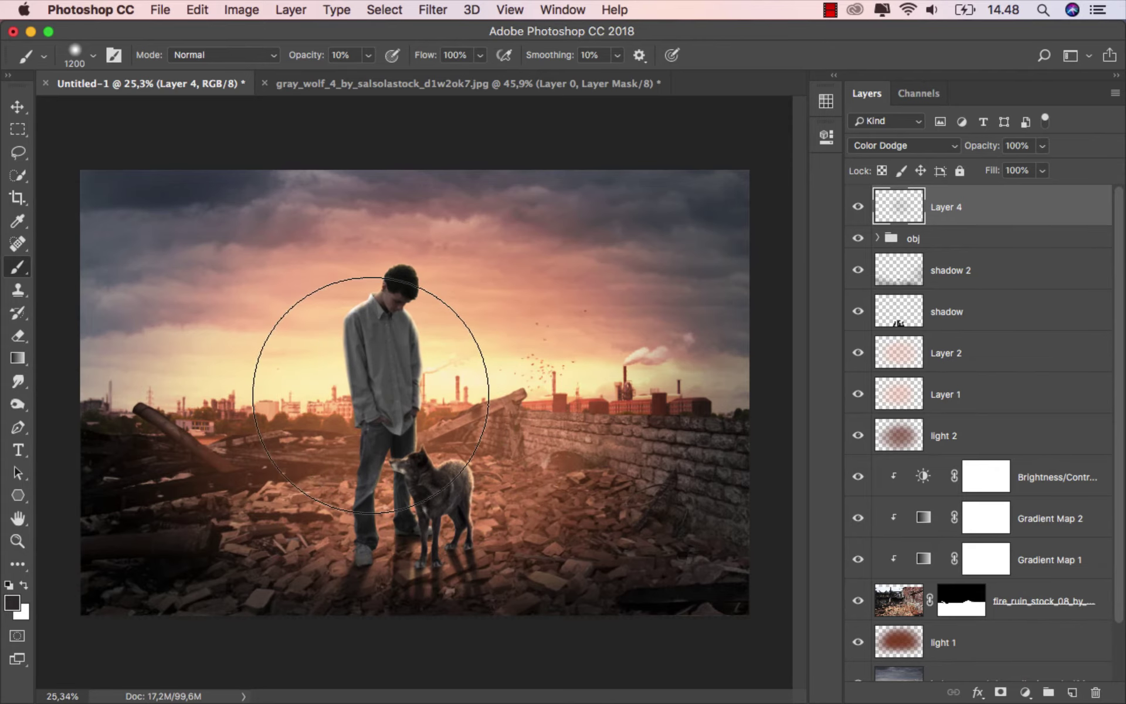
scroll(370, 387, "up", 1)
mouse_move(370, 387)
left_mouse_down()
mouse_move(518, 427)
mouse_move(533, 284)
mouse_move(326, 389)
mouse_move(390, 276)
mouse_move(291, 348)
mouse_move(503, 226)
mouse_move(352, 297)
mouse_move(394, 259)
mouse_move(336, 373)
mouse_move(377, 267)
mouse_move(327, 279)
mouse_move(473, 282)
mouse_move(457, 305)
mouse_move(405, 325)
mouse_move(424, 357)
mouse_move(510, 346)
mouse_move(346, 332)
left_mouse_up()
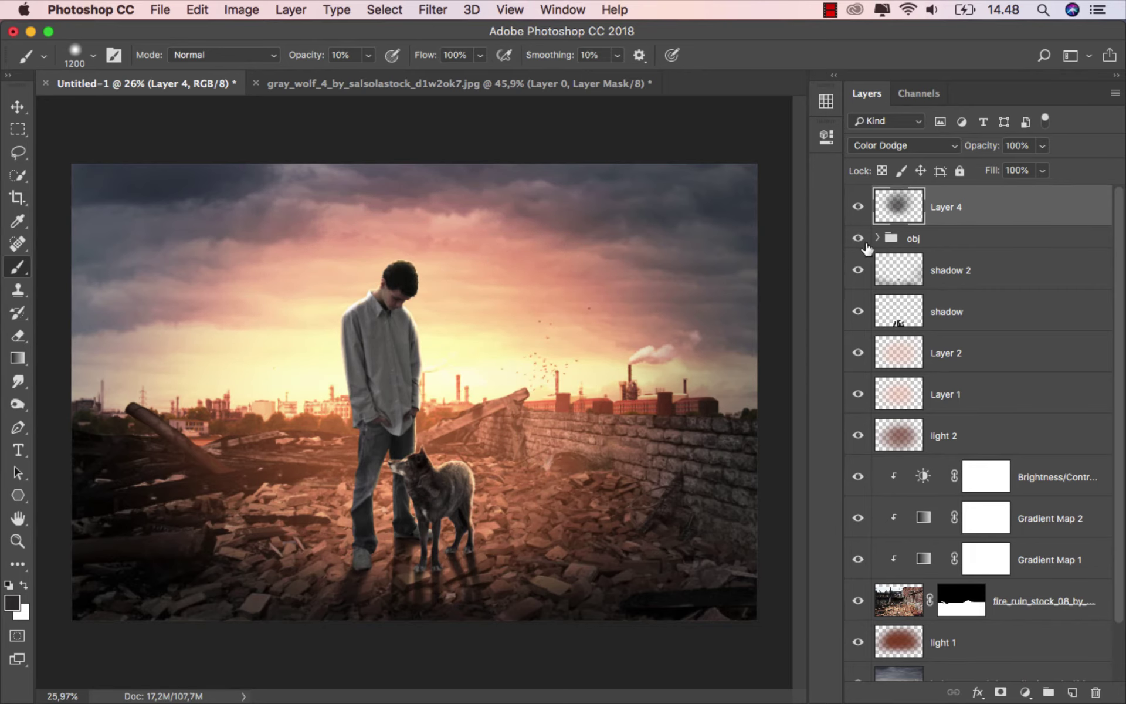
left_click(858, 207)
left_click(18, 105)
left_click(859, 207)
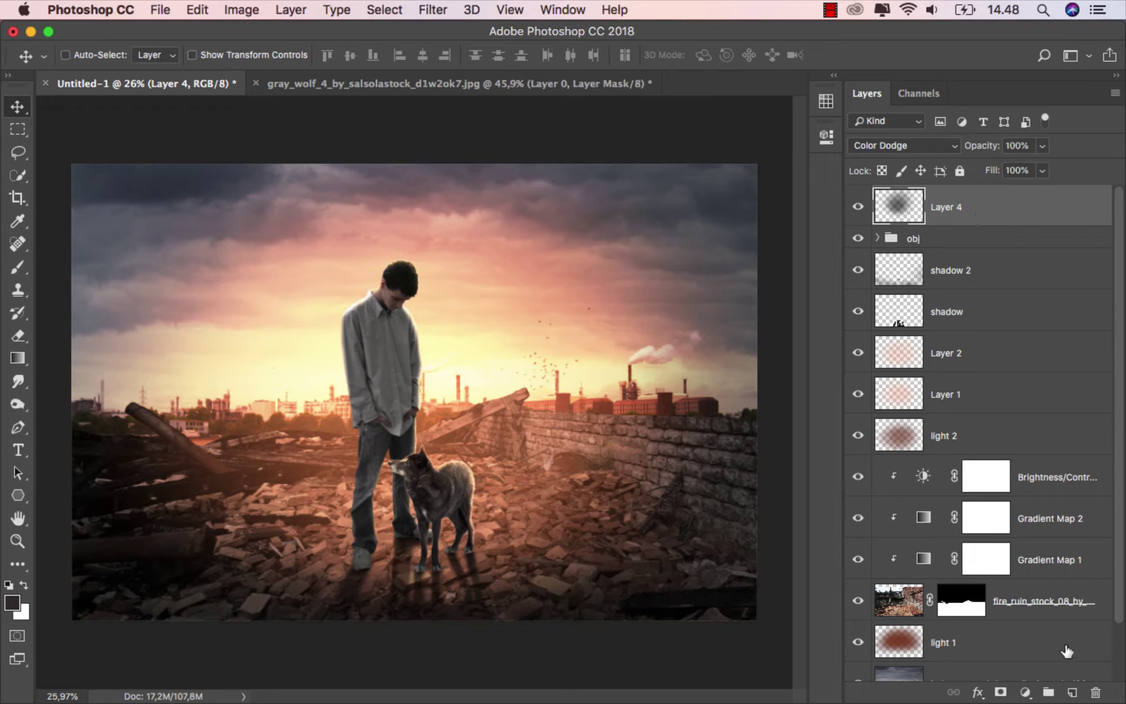
left_click(1071, 693)
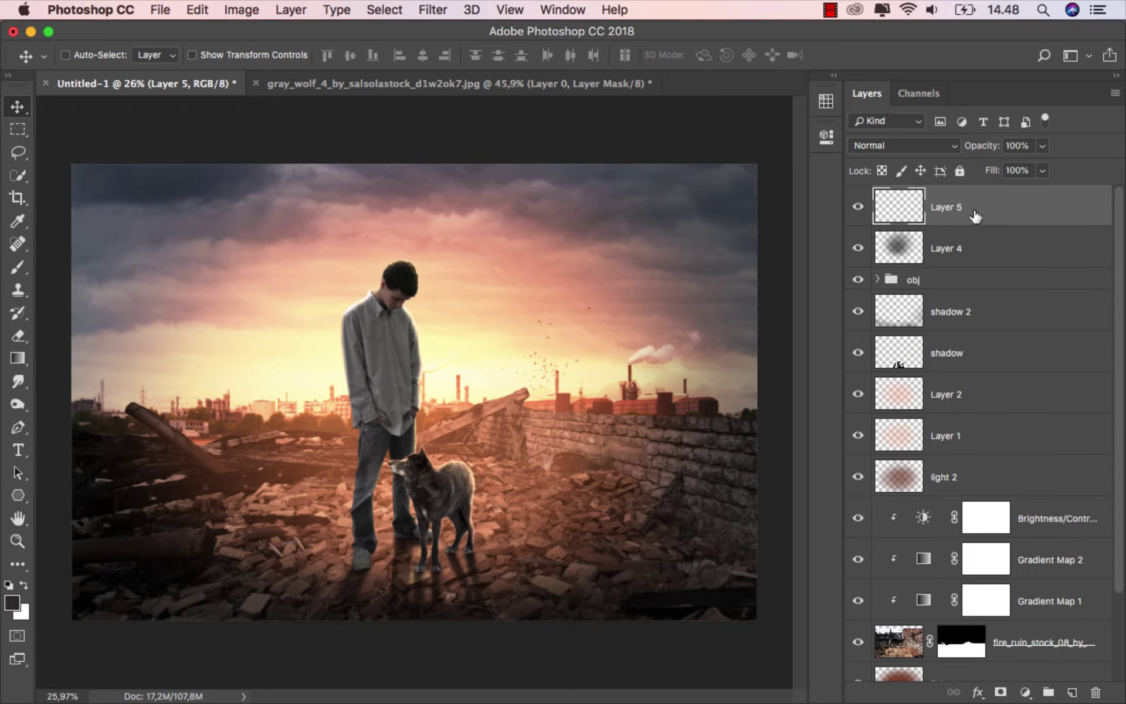
Paint sky-sampled peach over the boy and sky on Layer 5, blended as Soft Light
left_click(18, 266)
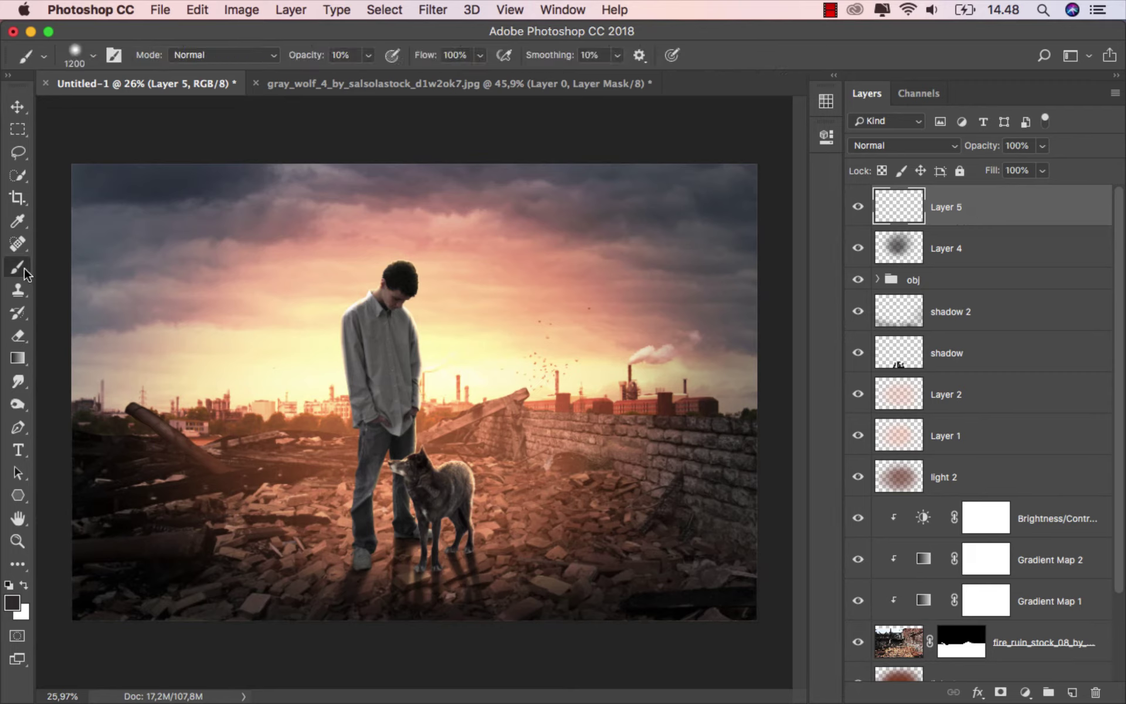
left_click(489, 305, "alt")
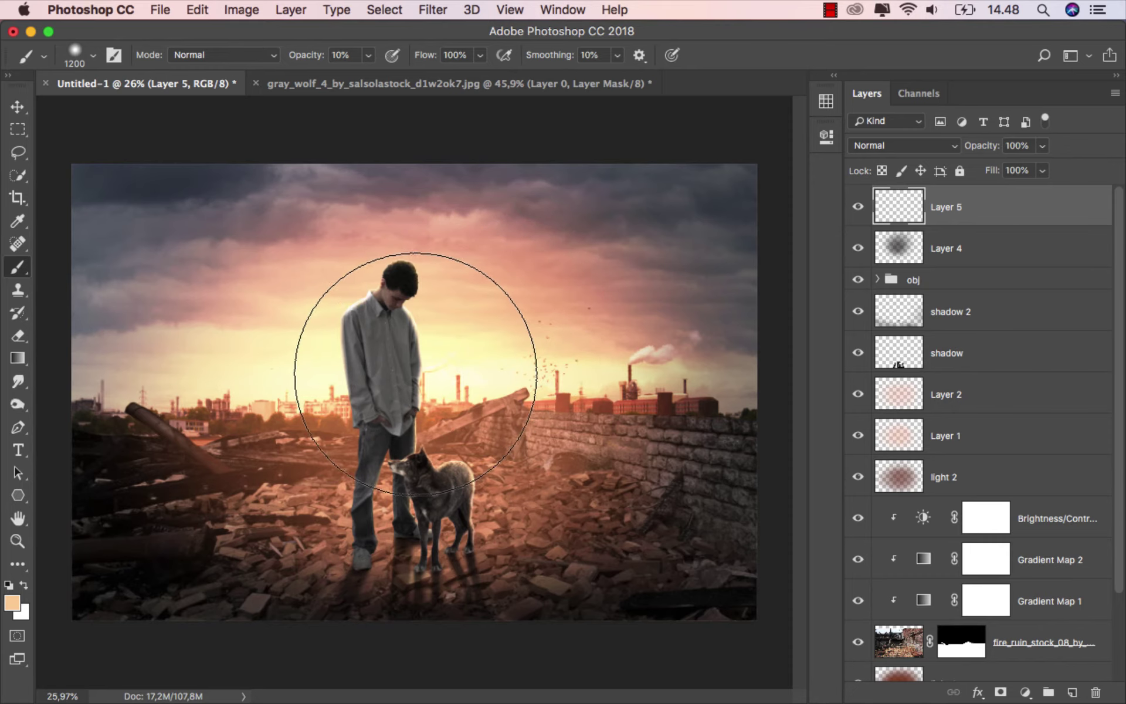
left_click(416, 375)
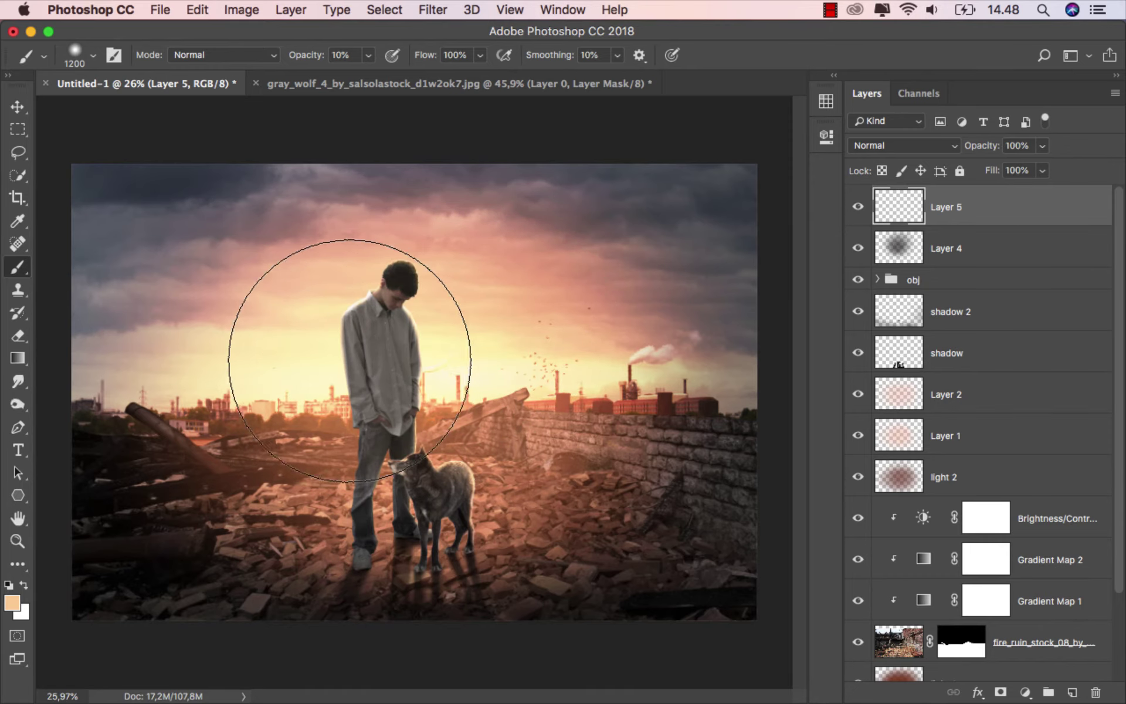
mouse_move(349, 360)
left_mouse_down()
mouse_move(380, 334)
mouse_move(519, 358)
mouse_move(474, 351)
mouse_move(432, 244)
left_mouse_up()
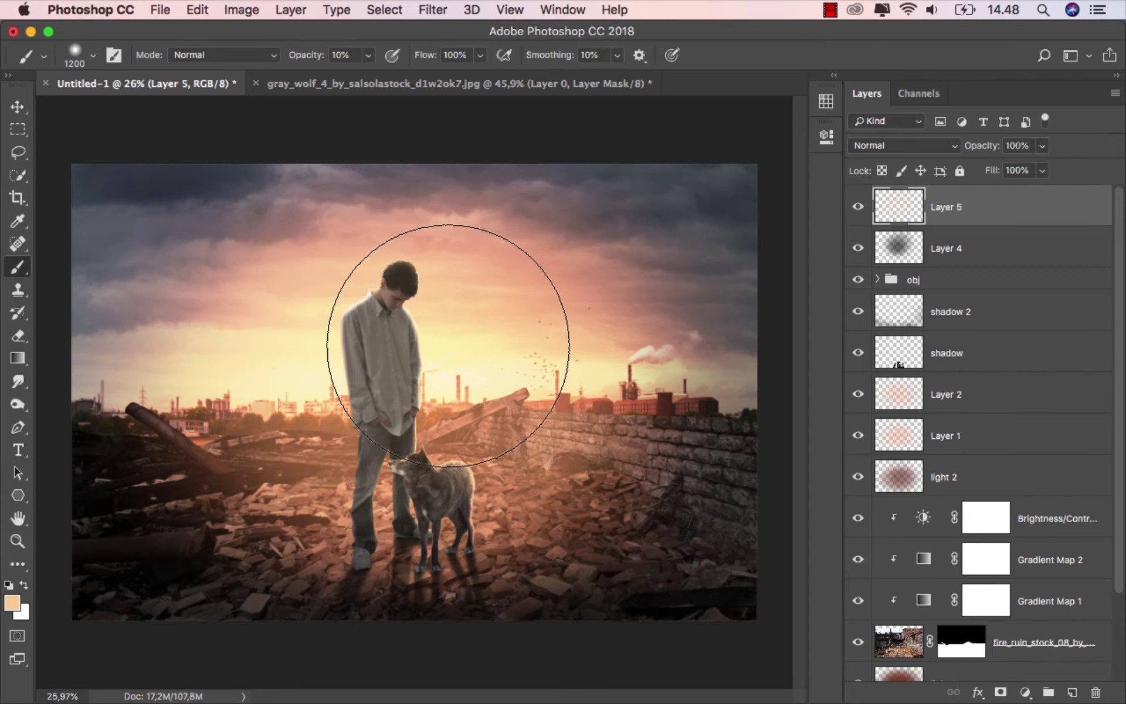
left_click(17, 109)
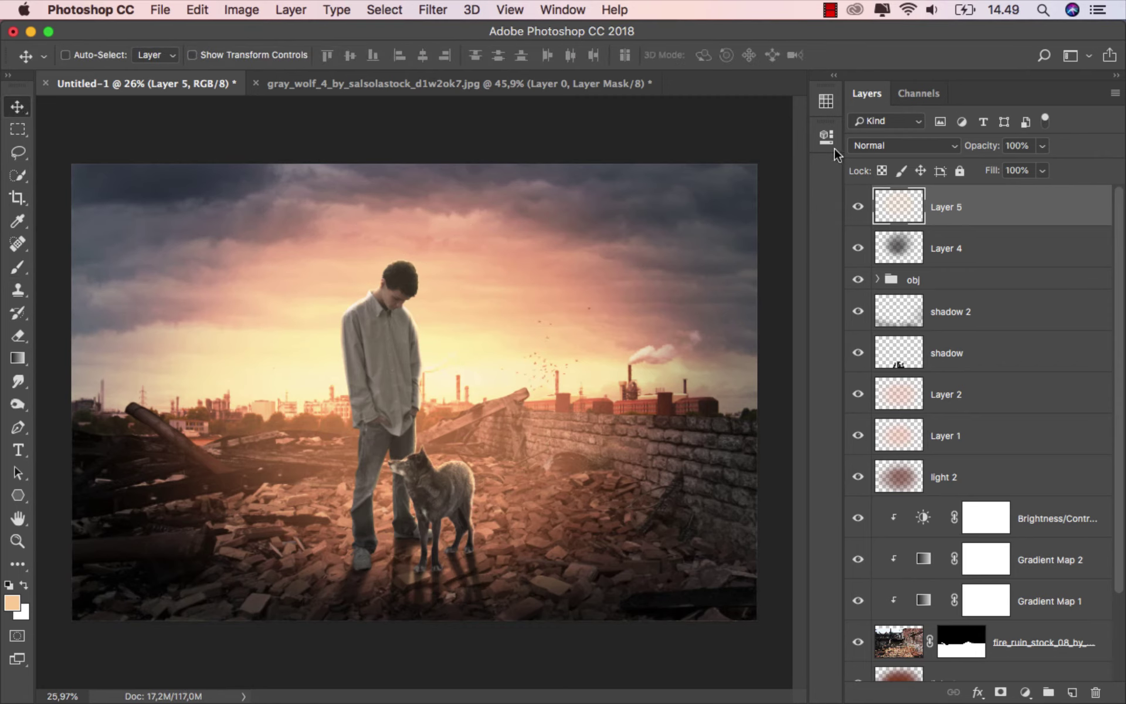
left_click(884, 147)
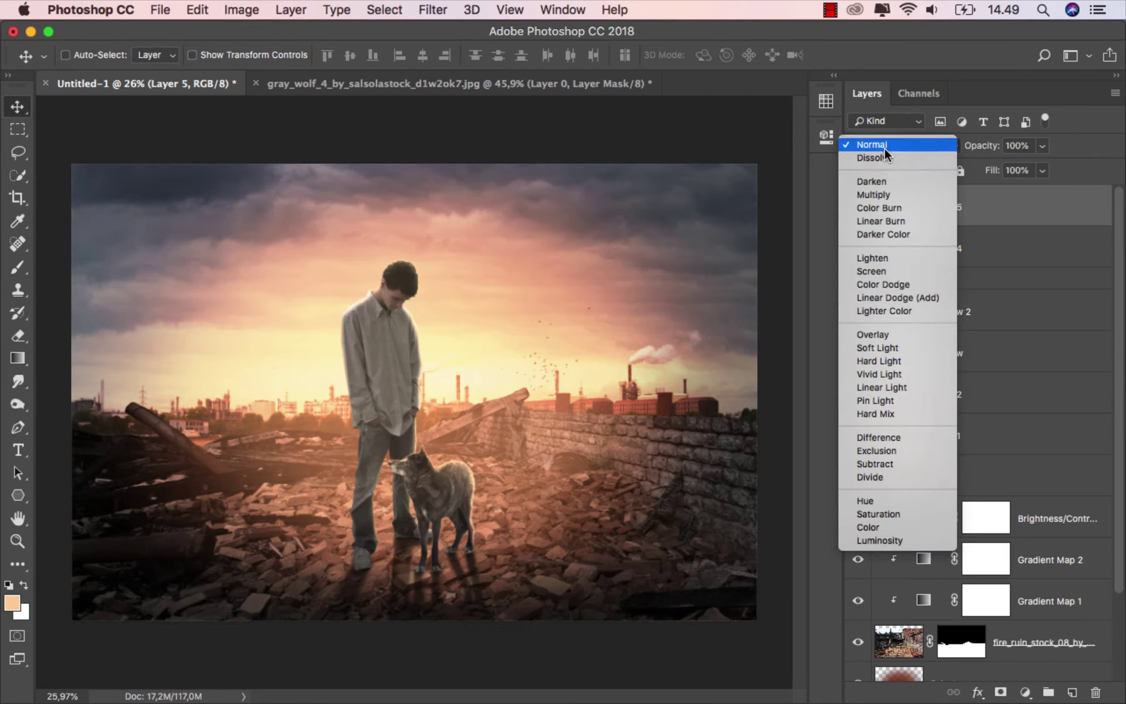
left_click(899, 347)
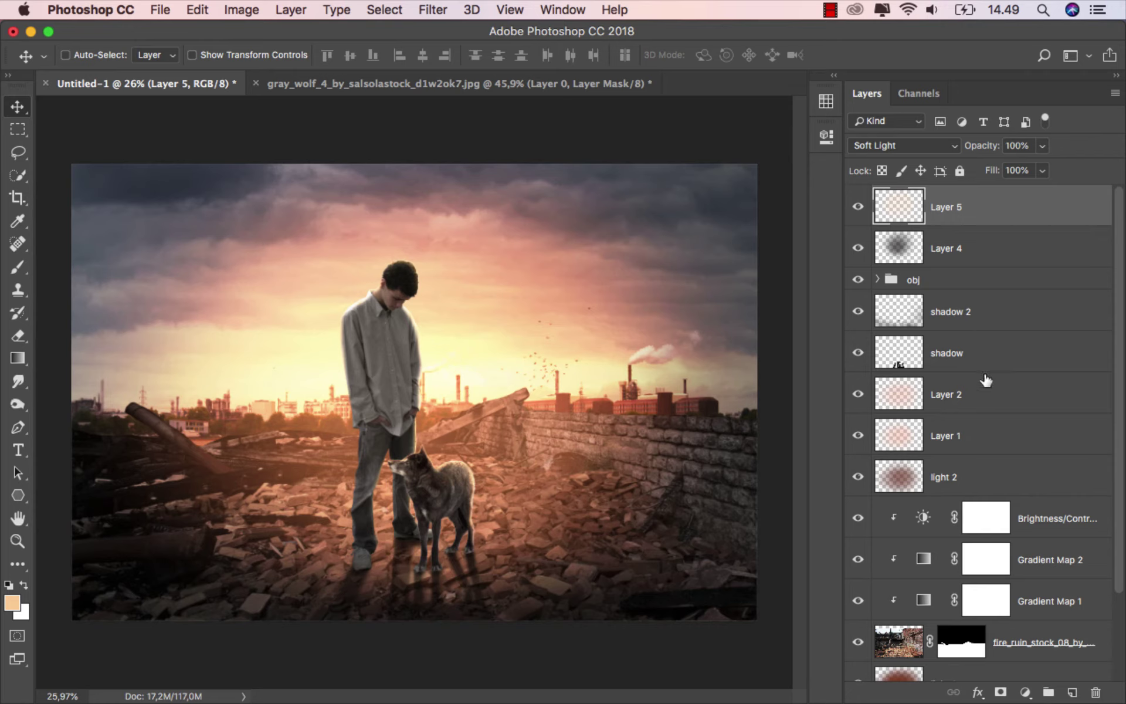
Add a Channel Mixer adjustment layer with Blue output raised to +116
left_click(1025, 693)
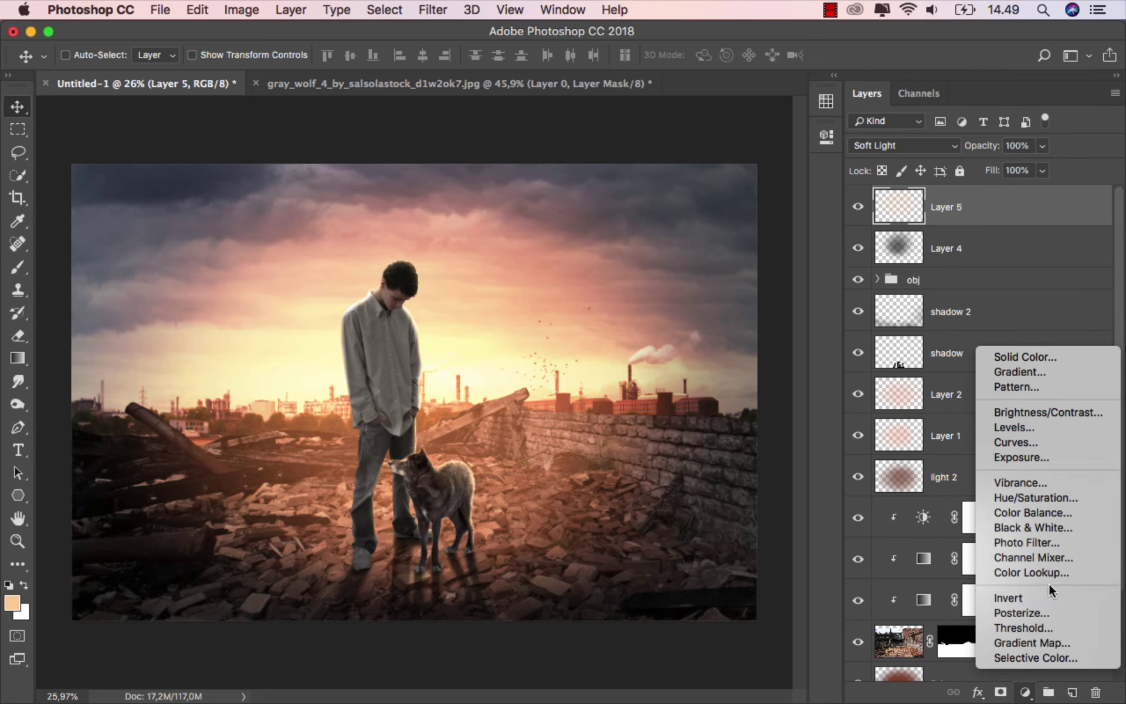
left_click(1070, 559)
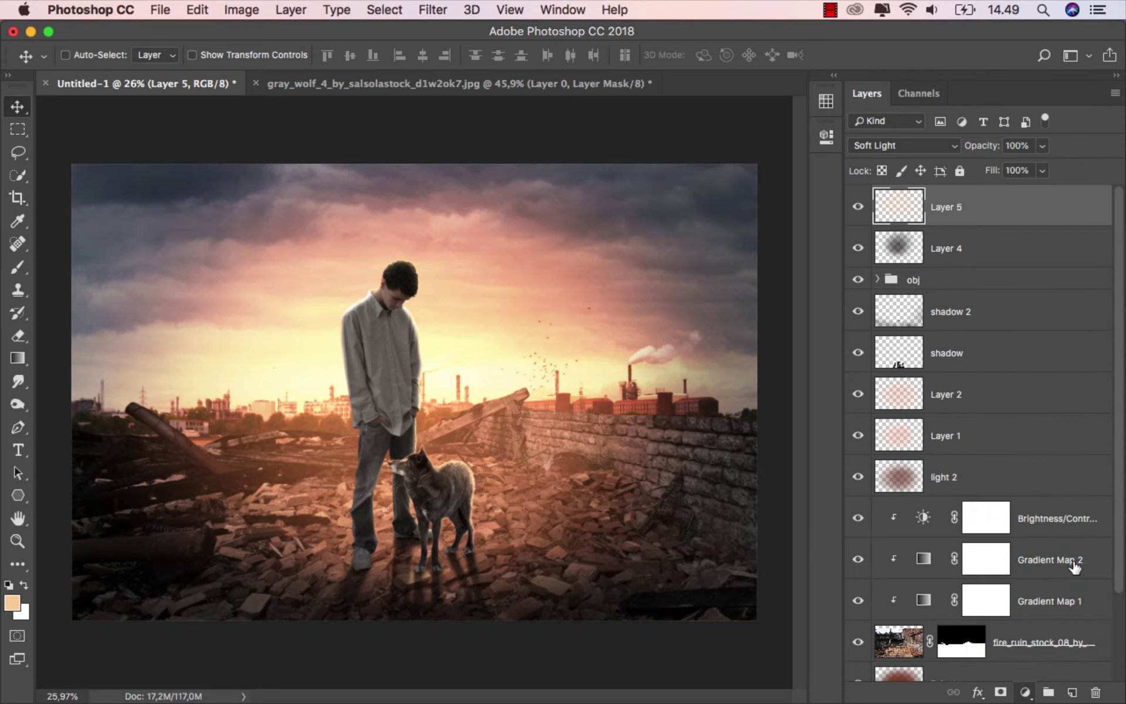
left_click(738, 214)
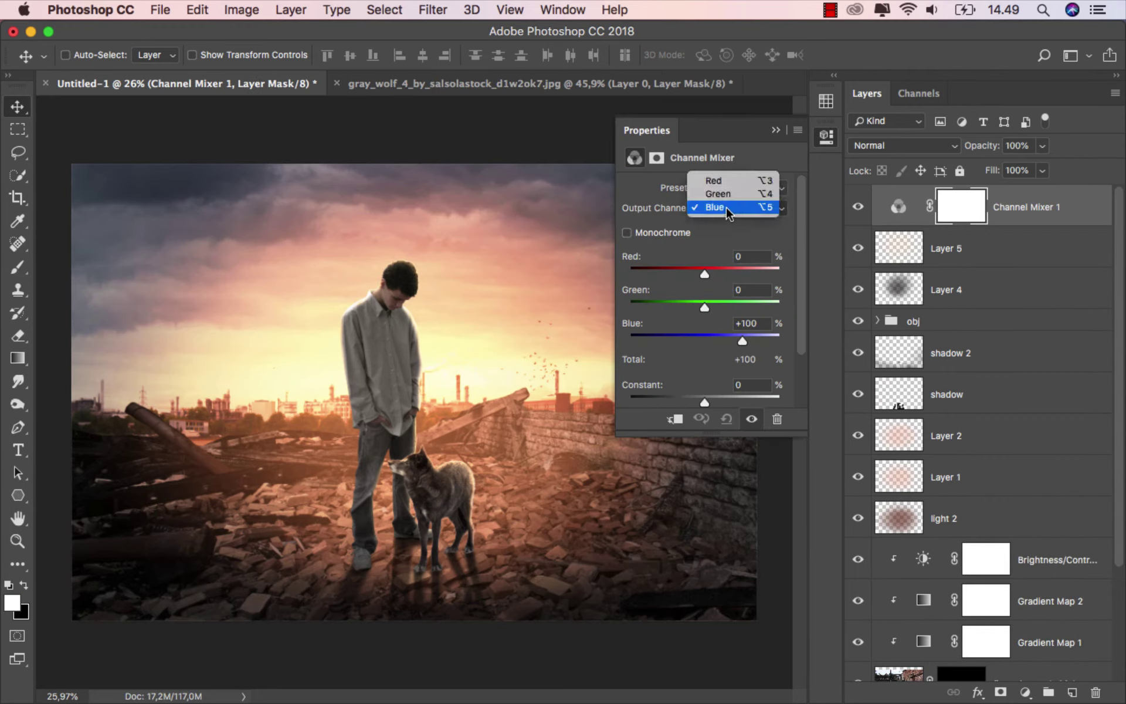
left_click(726, 207)
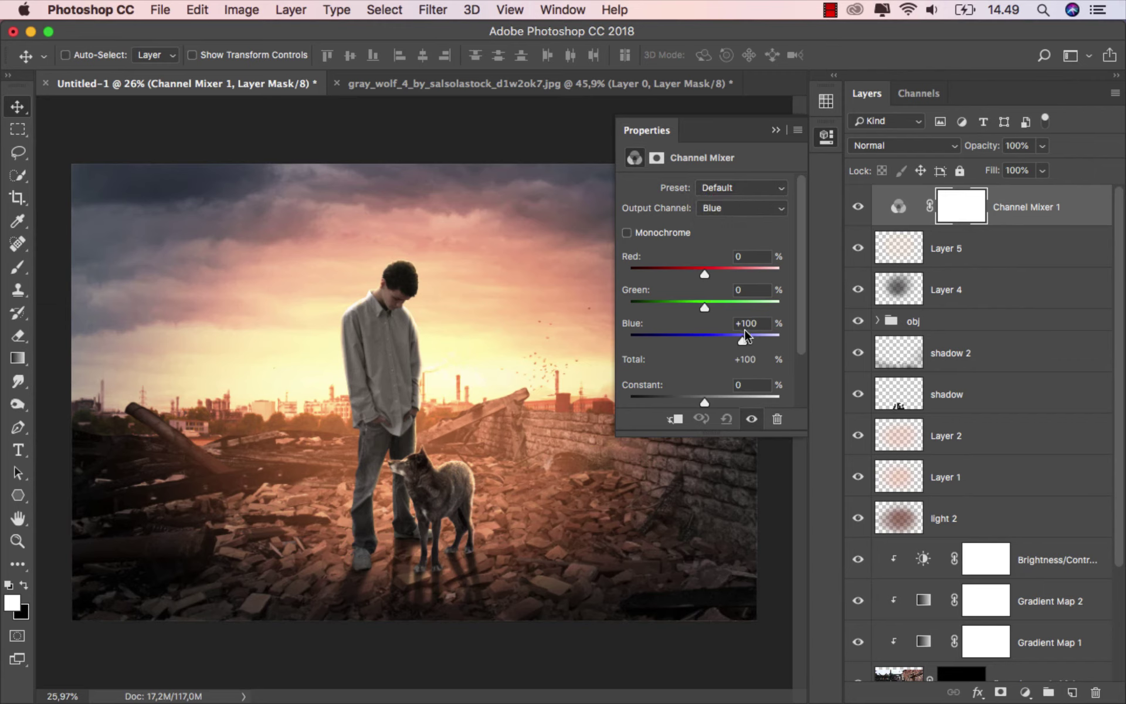
left_click_drag(744, 339, 749, 341)
Toggle the Channel Mixer grade off and on to compare, then select its layer
left_click(775, 131)
left_click(858, 206)
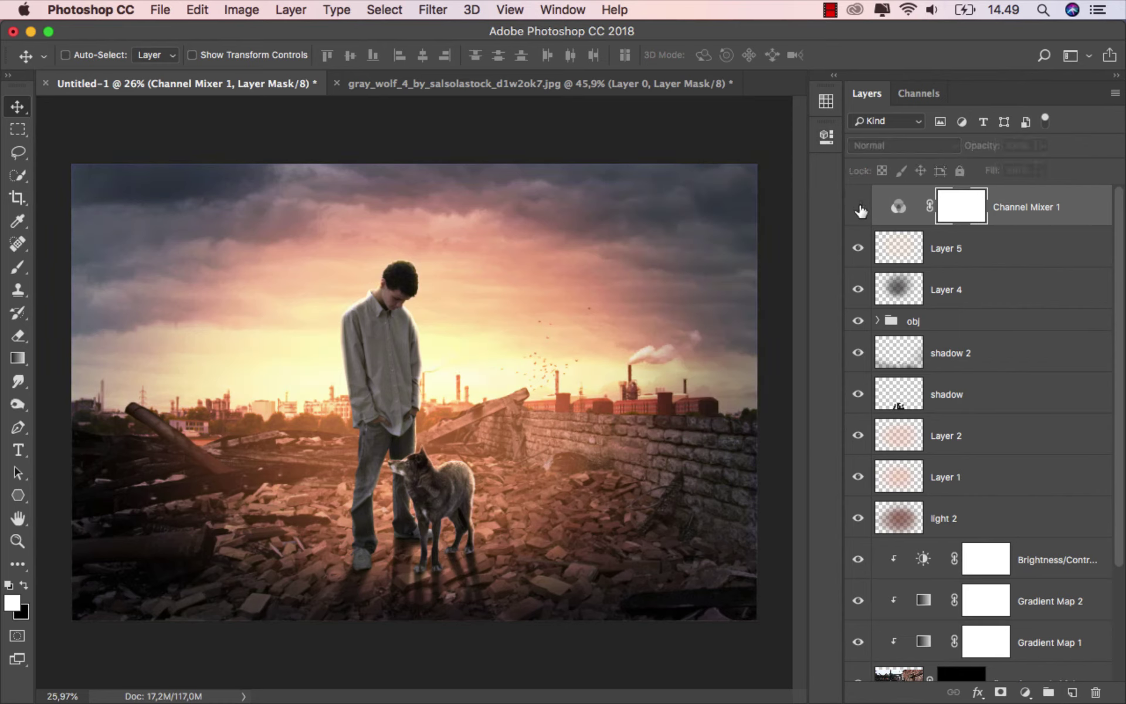
left_click(859, 208)
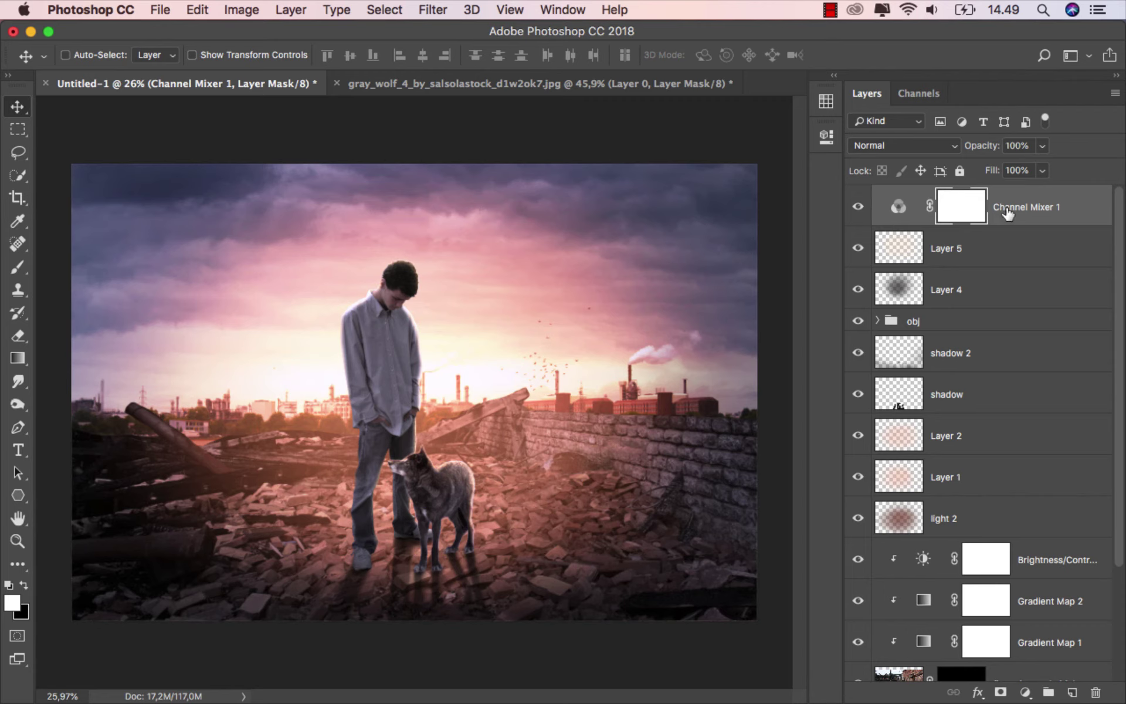
left_click(1028, 214)
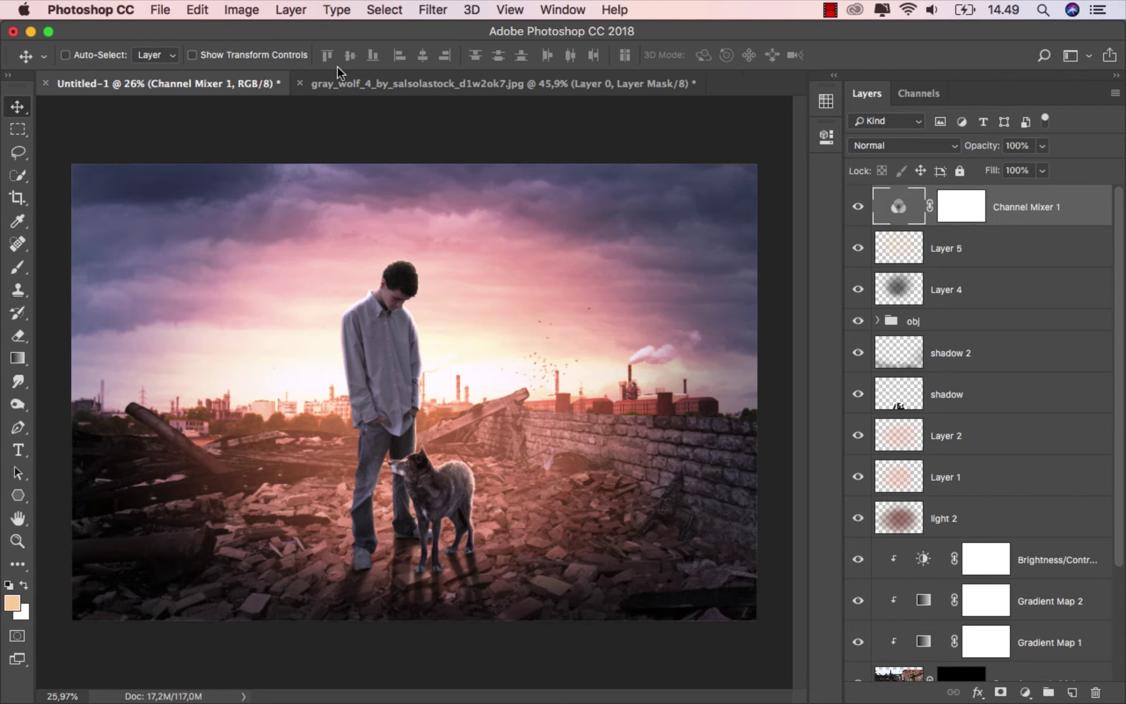
Save the image as ok.jpg in JPEG format at maximum quality 12
left_click(162, 10)
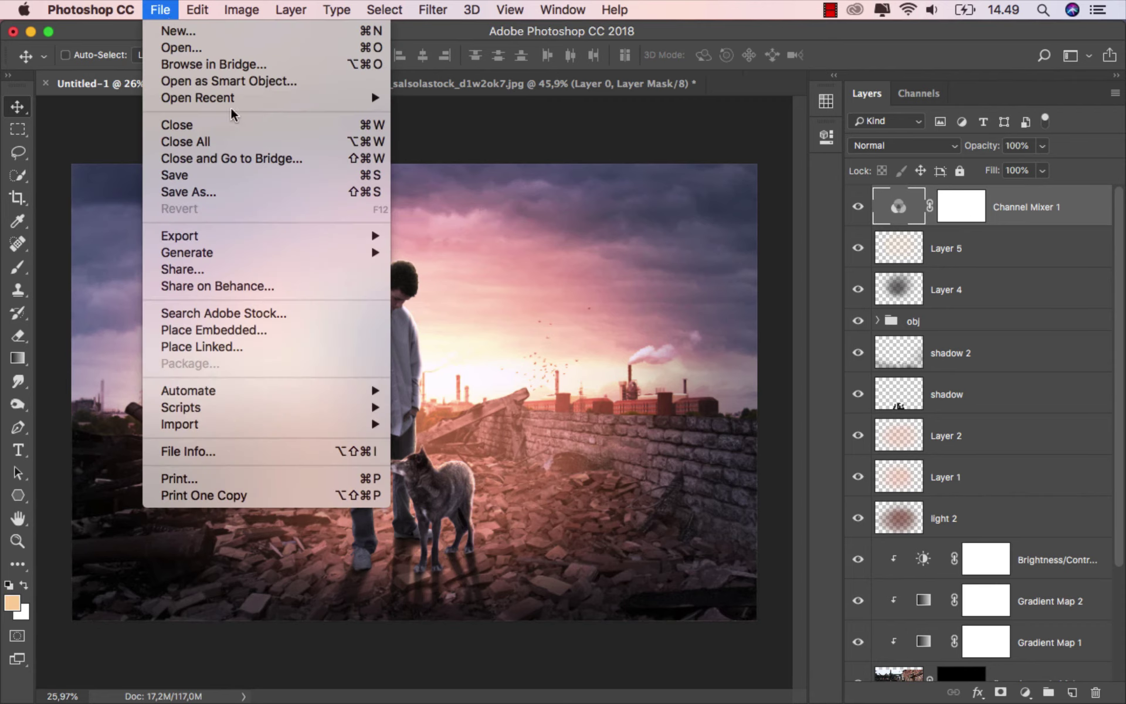
left_click(251, 189)
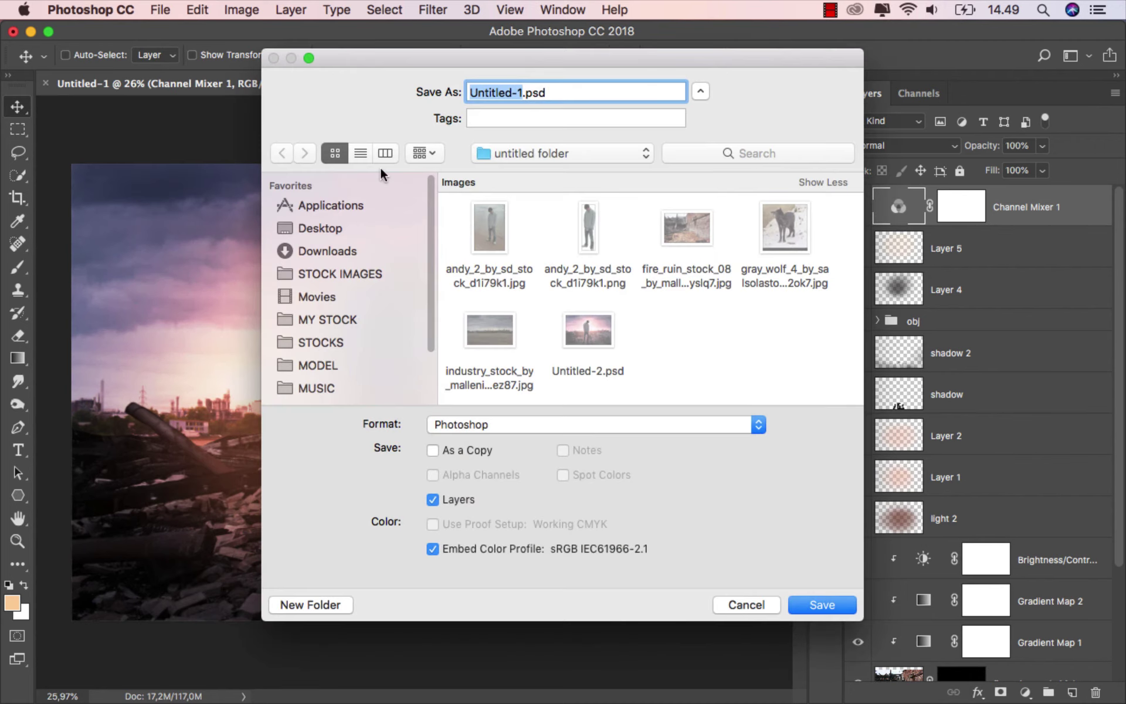
type("ok")
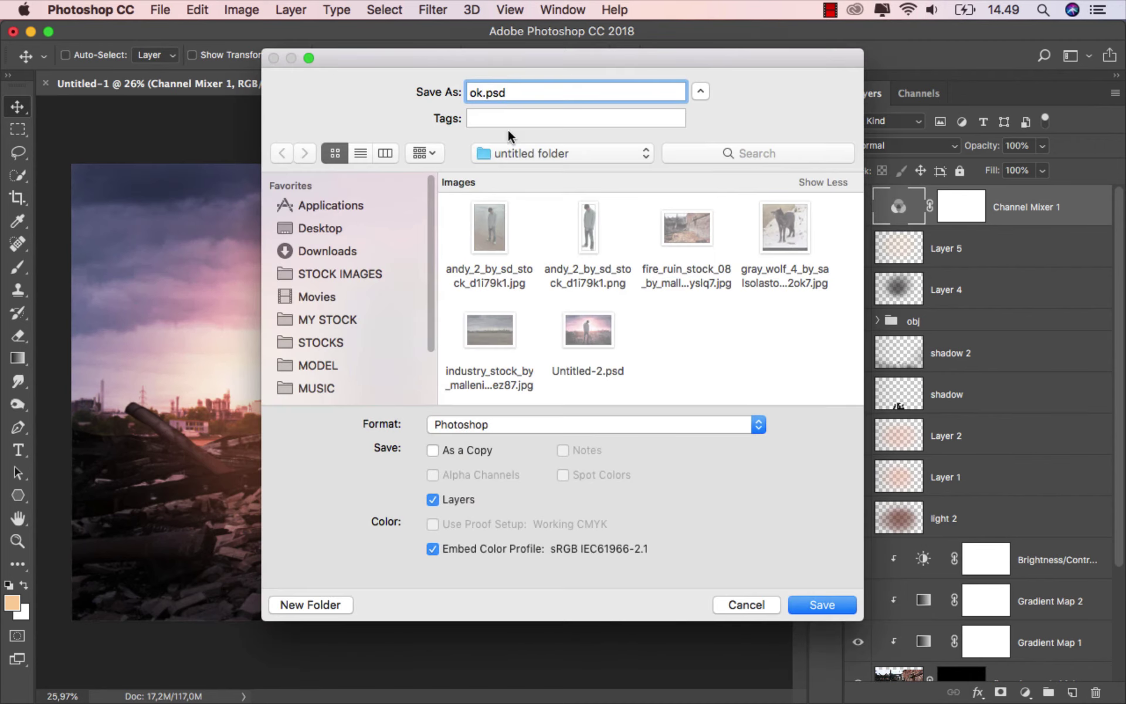
left_click(516, 424)
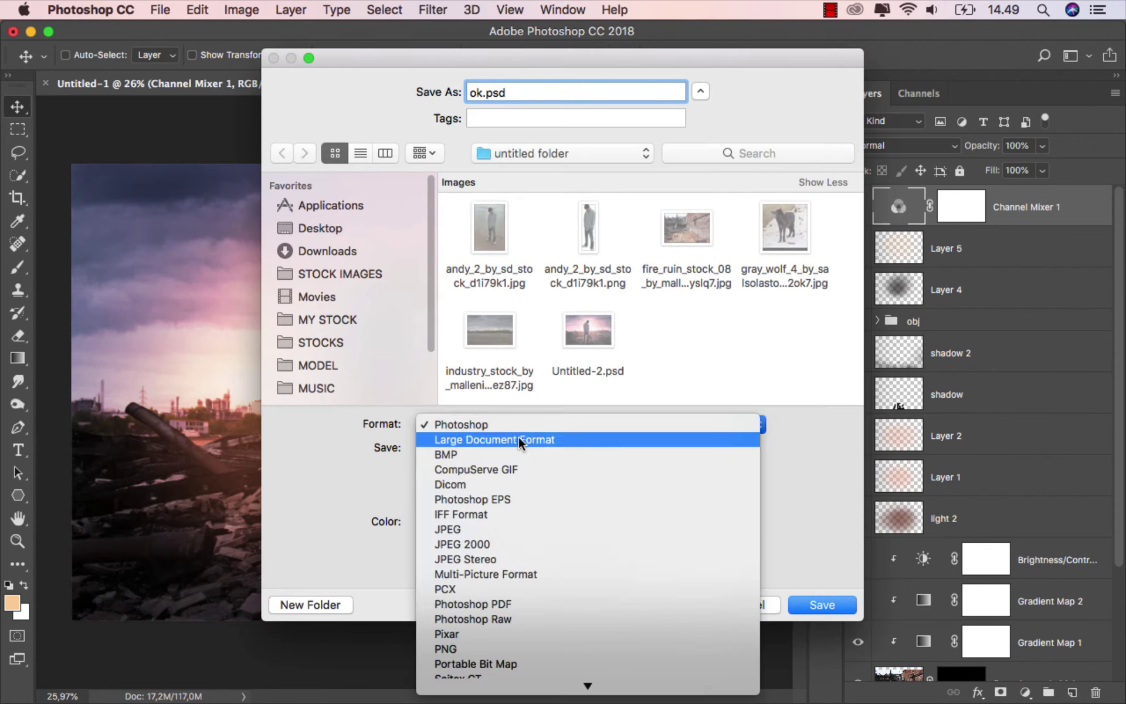
left_click(533, 527)
left_click(813, 599)
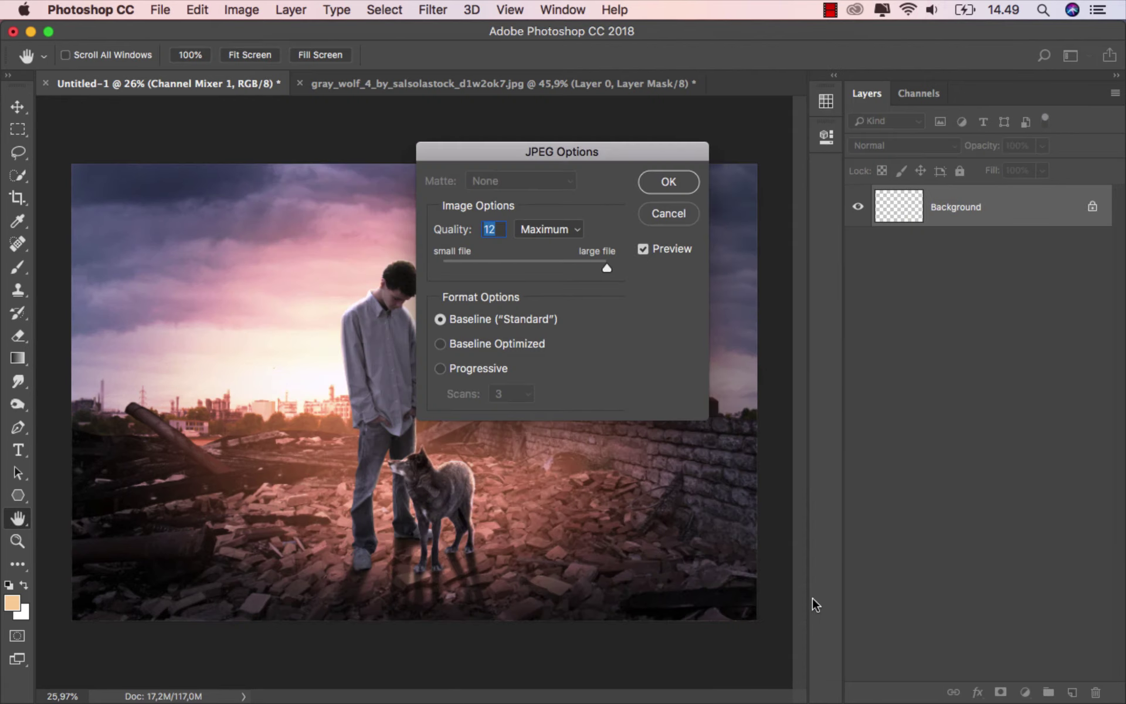
left_click(669, 181)
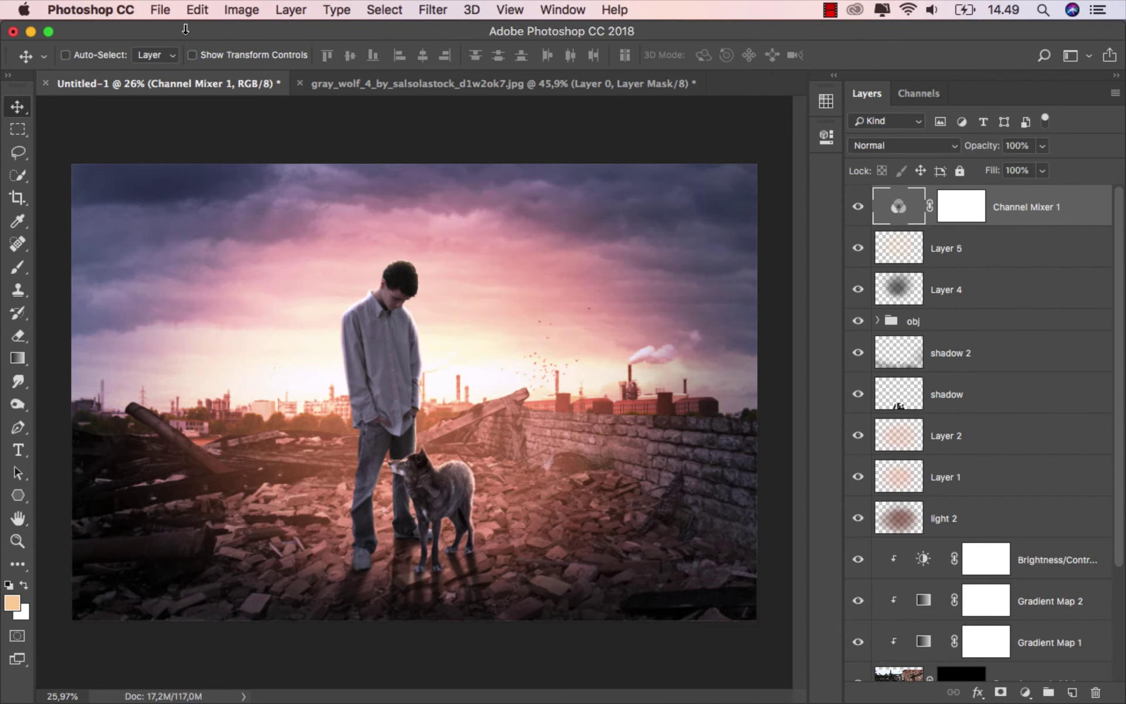
Select ok.jpg in the Open dialog and Quick Look preview the saved result
left_click(160, 9)
left_click(194, 45)
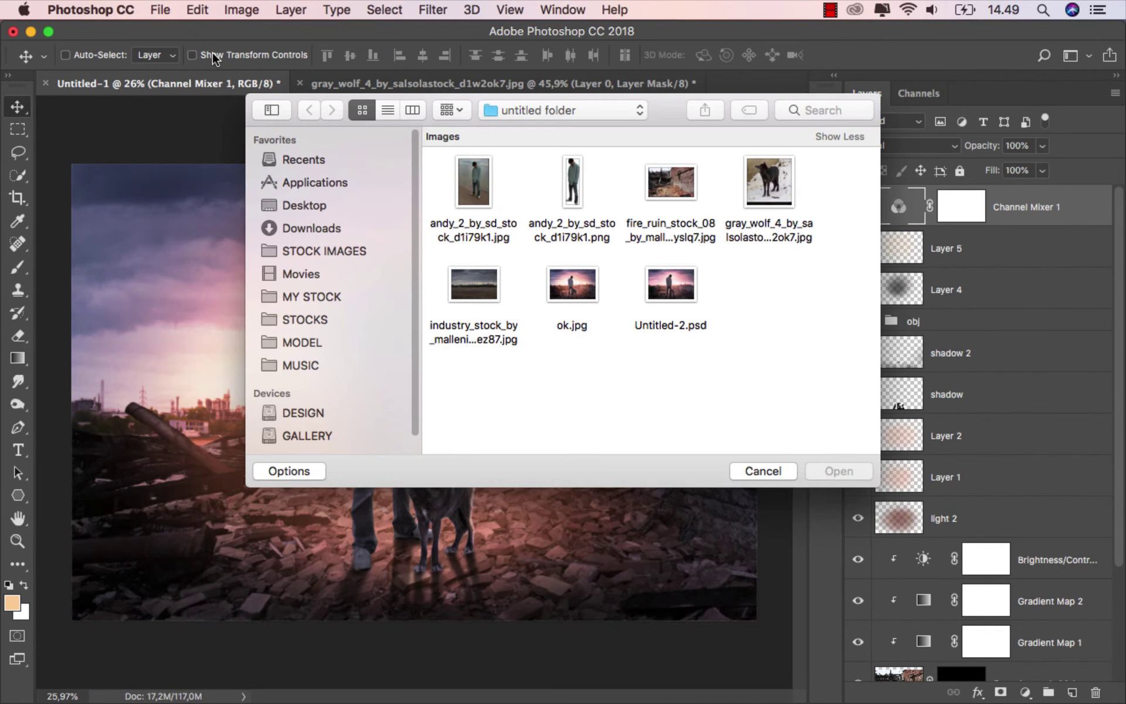
left_click(578, 285)
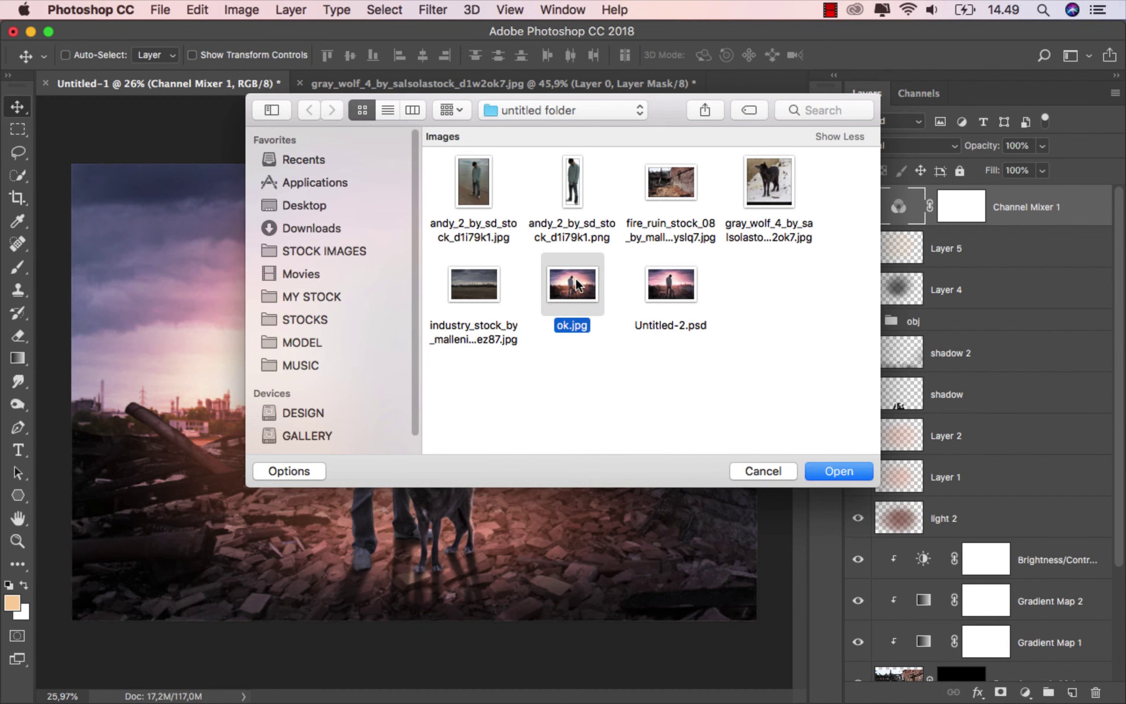
key("space")
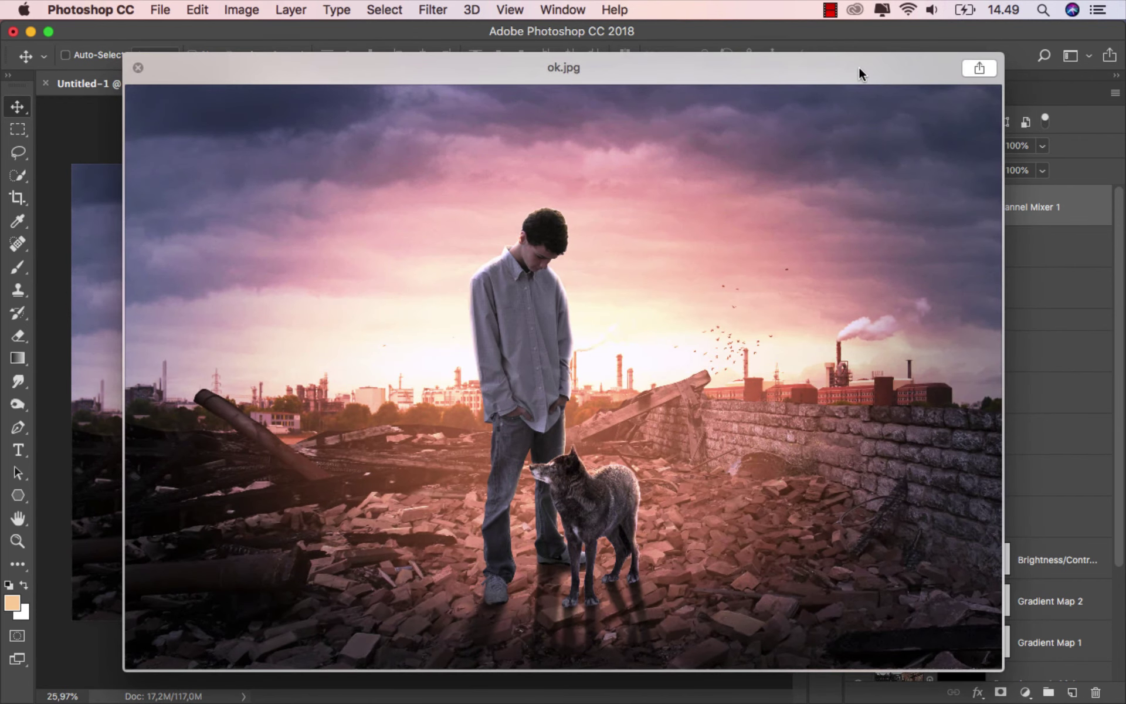